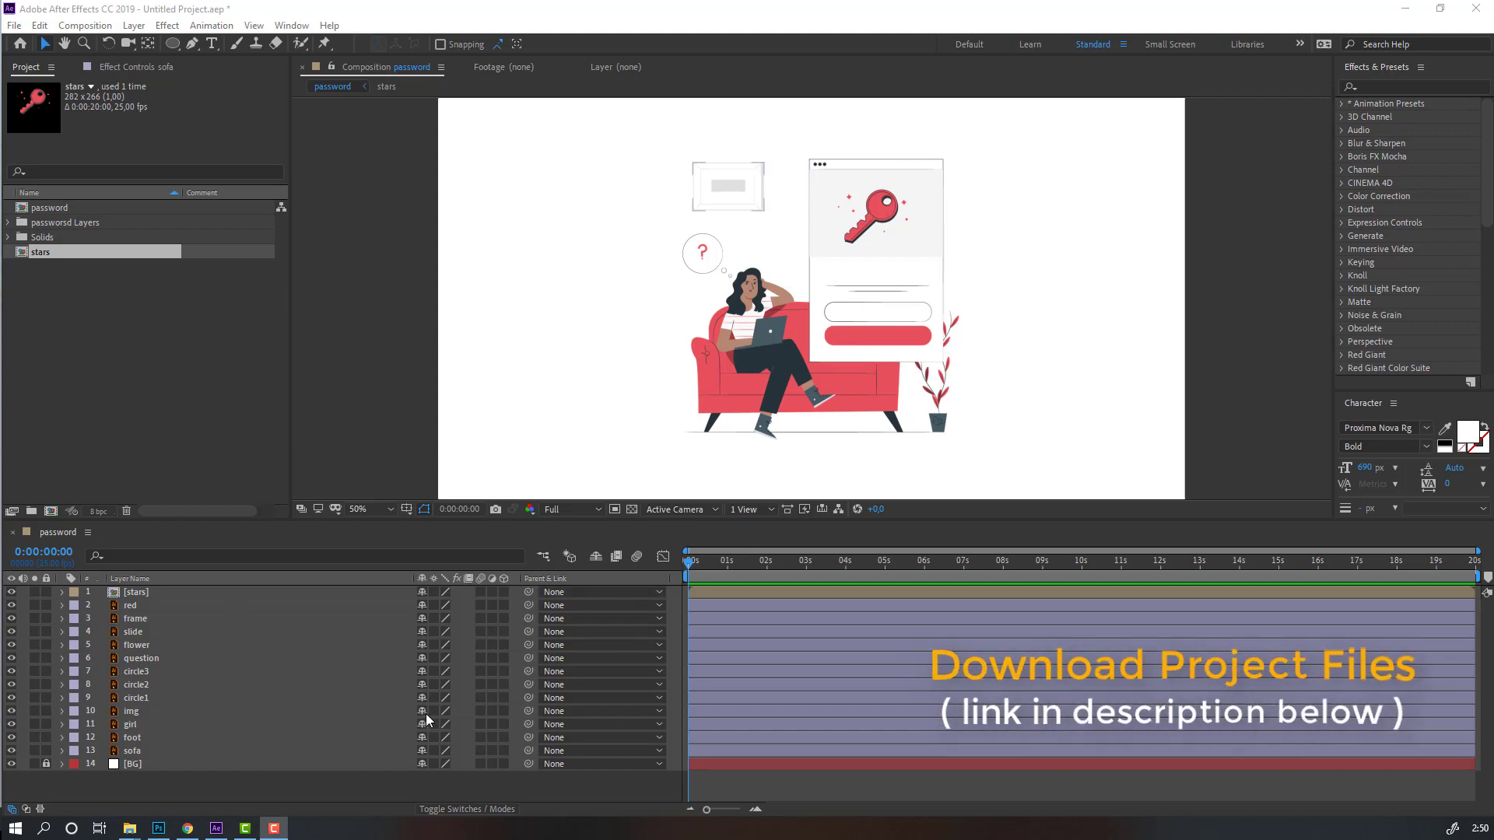
- Parent the foot layer to girl, and the girl layer to sofa
{"action": "left_click", "coordinate": [135, 739]}
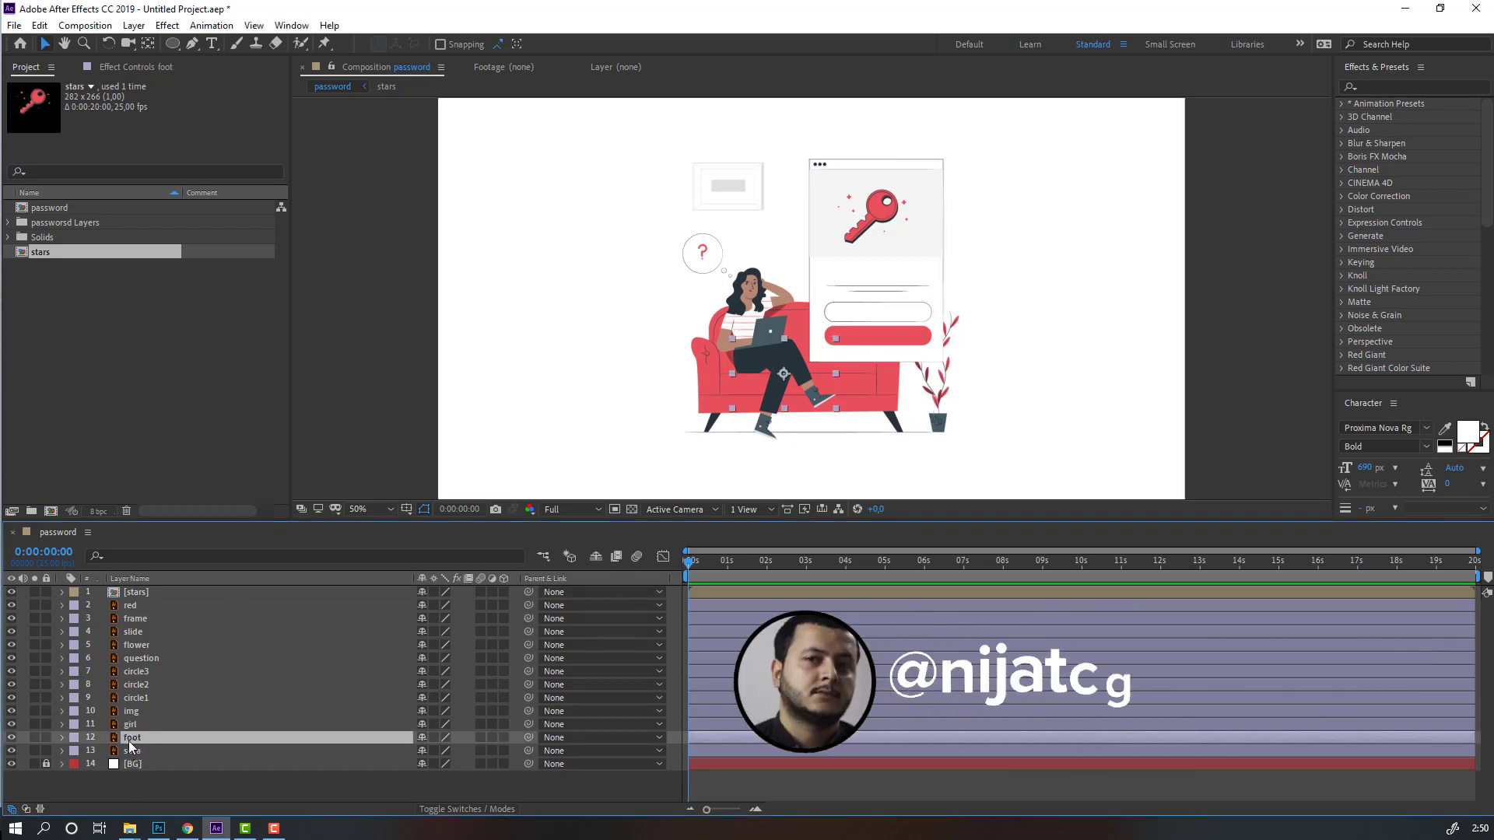
{"action": "left_click_drag", "start_coordinate": [529, 737], "coordinate": [145, 727]}
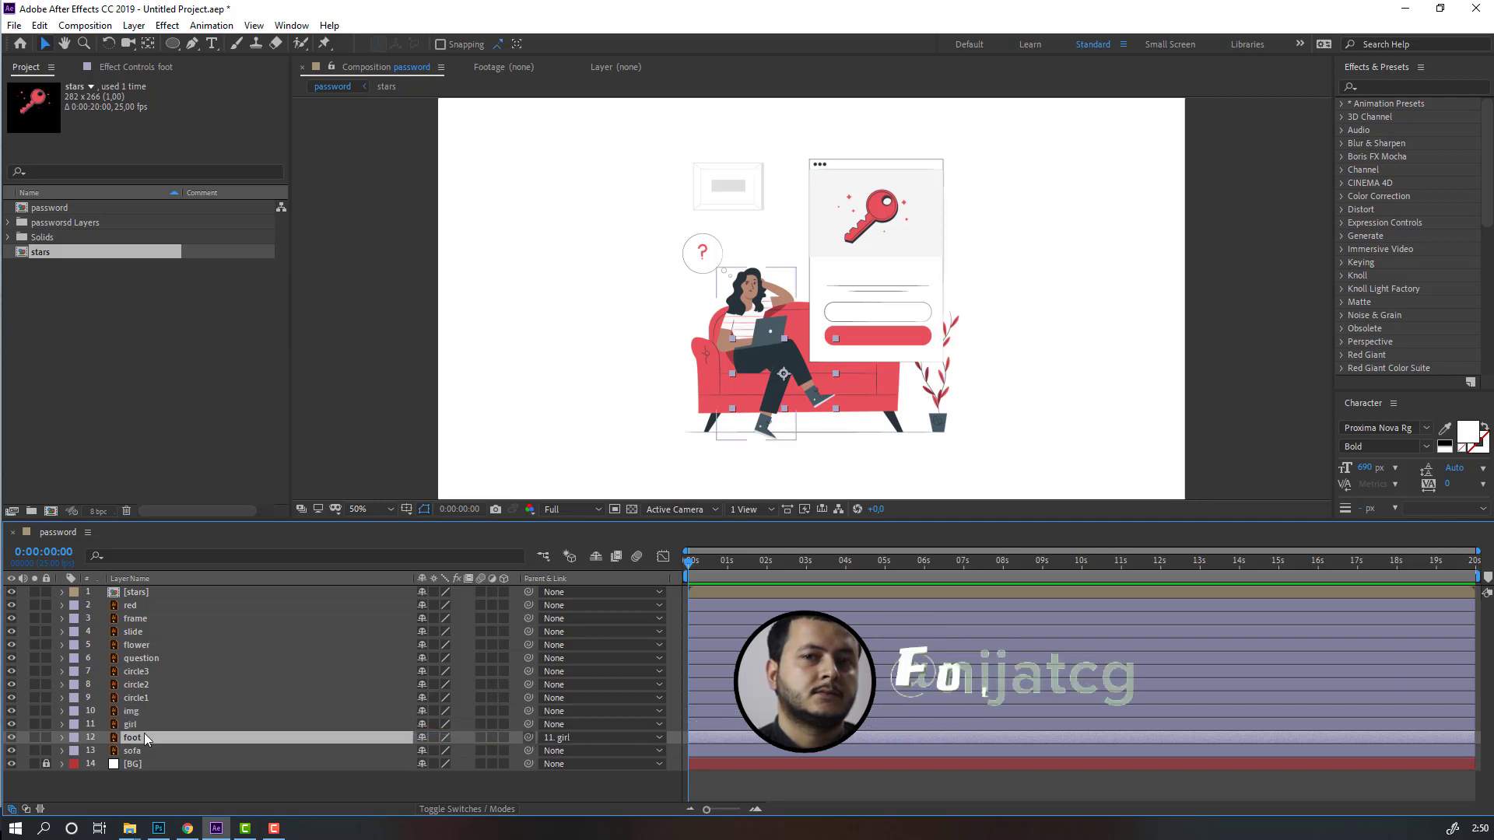
{"action": "left_click", "coordinate": [132, 726]}
{"action": "left_click_drag", "start_coordinate": [529, 724], "coordinate": [133, 751]}
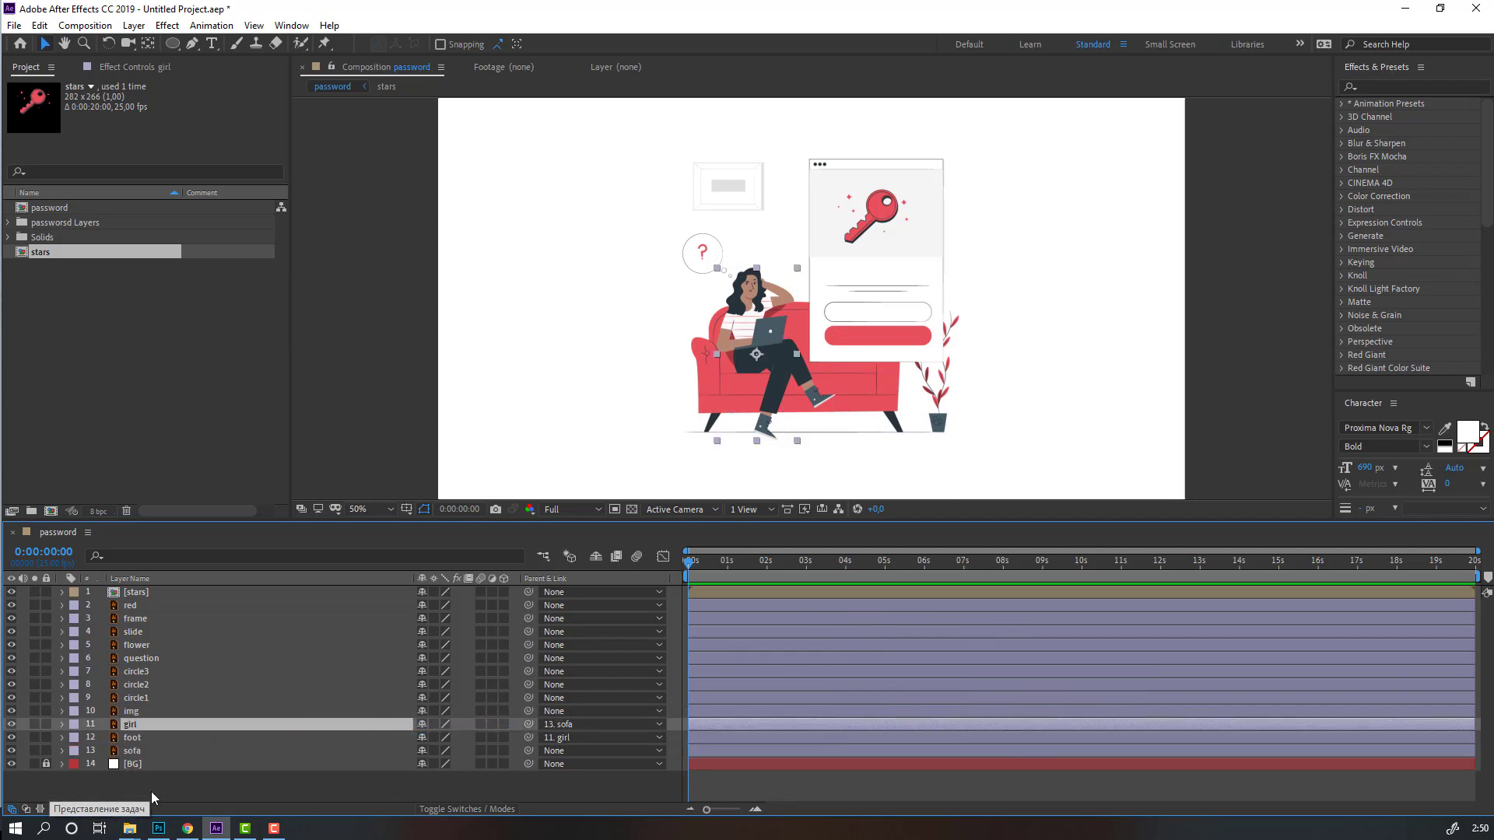
- Keyframe the sofa's position sliding in from off-canvas: X -255.2 at 0 seconds and X 911.8 ten frames after
{"action": "left_click", "coordinate": [139, 753]}
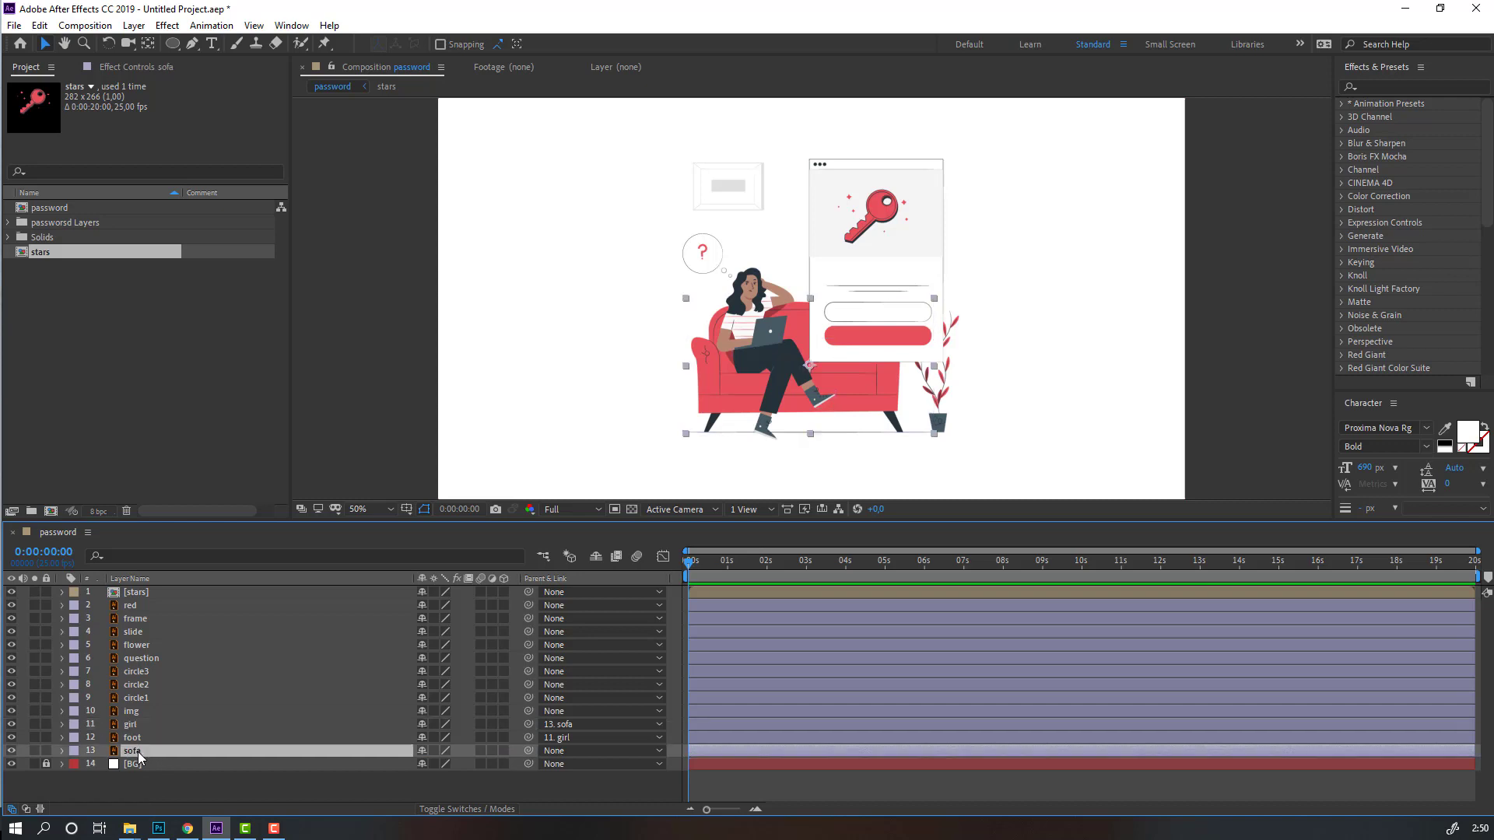
{"action": "key", "text": "p"}
{"action": "left_click", "coordinate": [101, 765]}
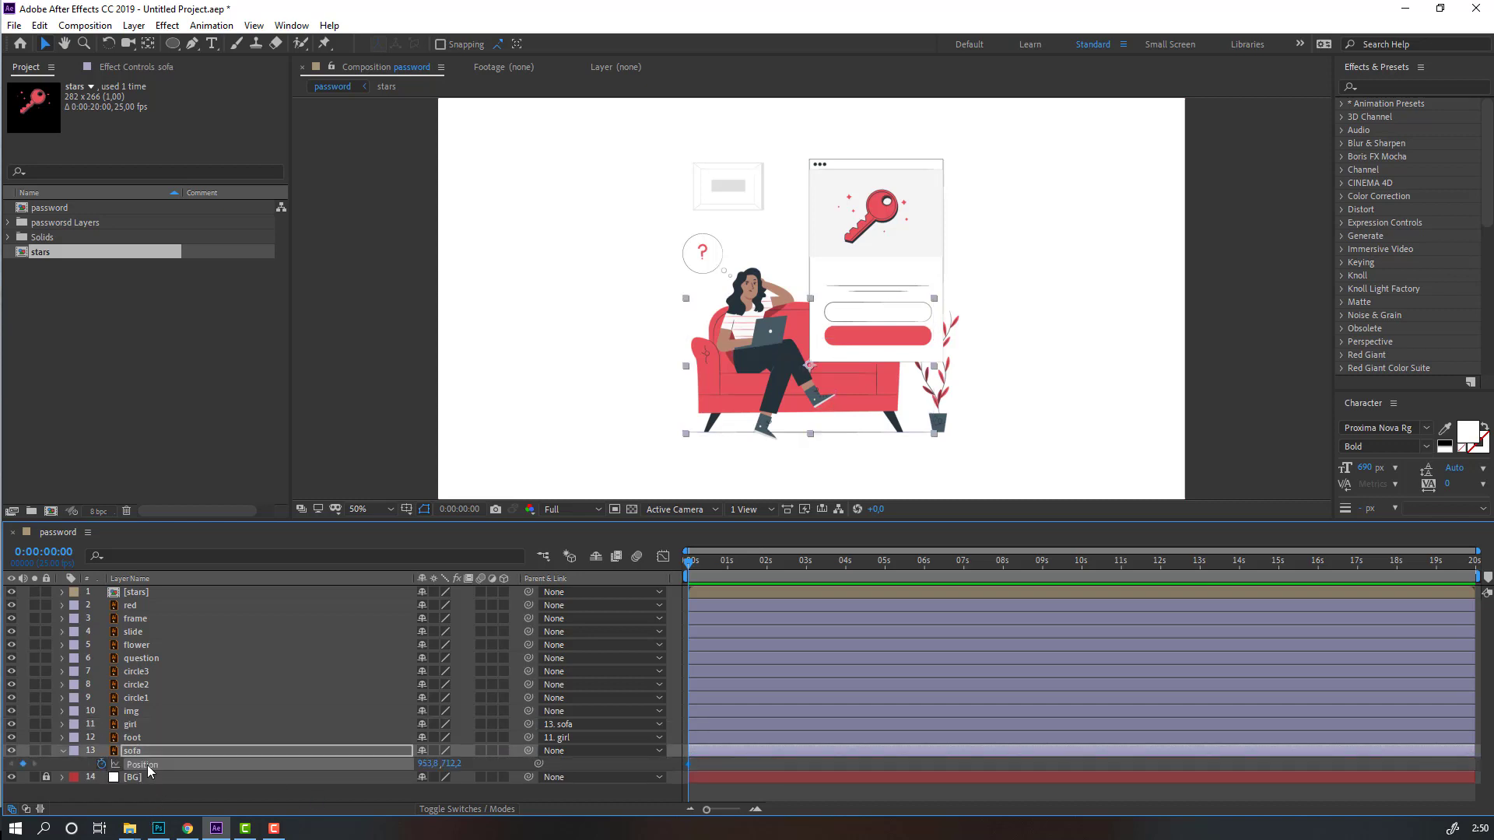
{"action": "left_click_drag", "start_coordinate": [427, 764], "coordinate": [68, 764]}
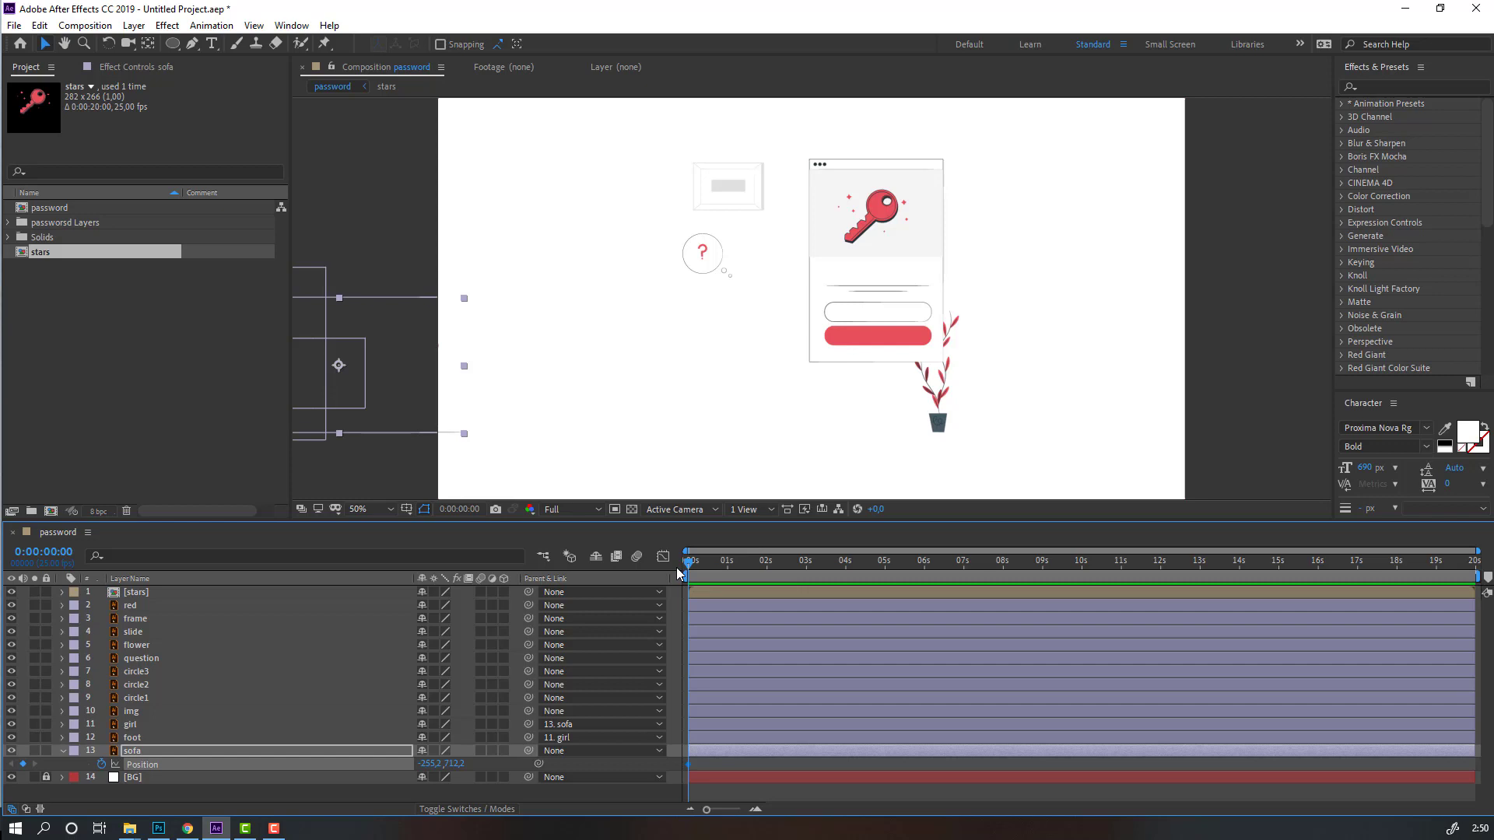
{"action": "key", "text": "shift+Page_Down"}
{"action": "left_click_drag", "start_coordinate": [429, 764], "coordinate": [1326, 754]}
- End the work area at 0:00:06:01, trim the composition to it, and return to the first frame
{"action": "left_click", "coordinate": [732, 565]}
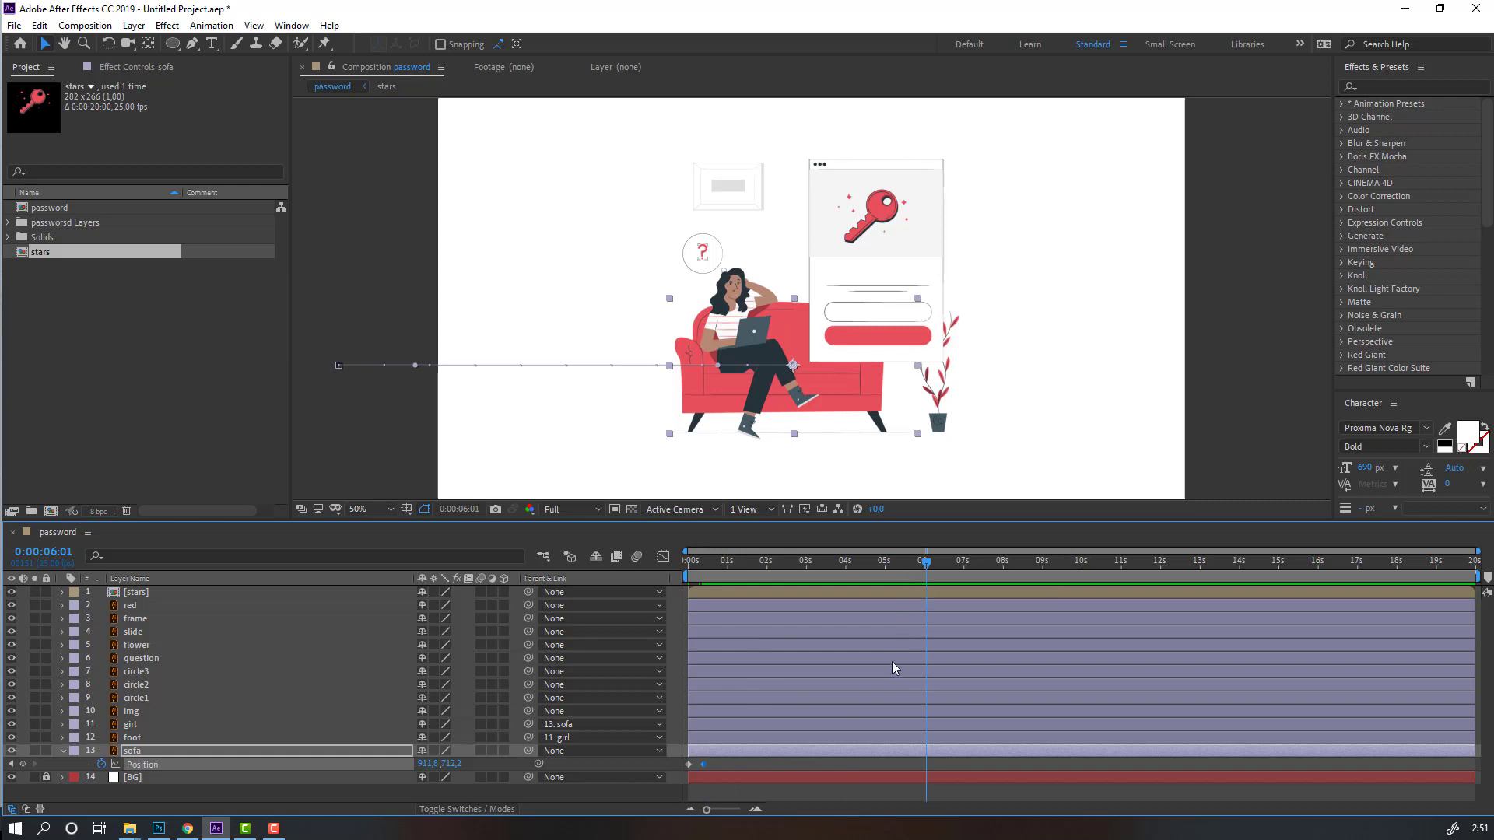
{"action": "key", "text": "n"}
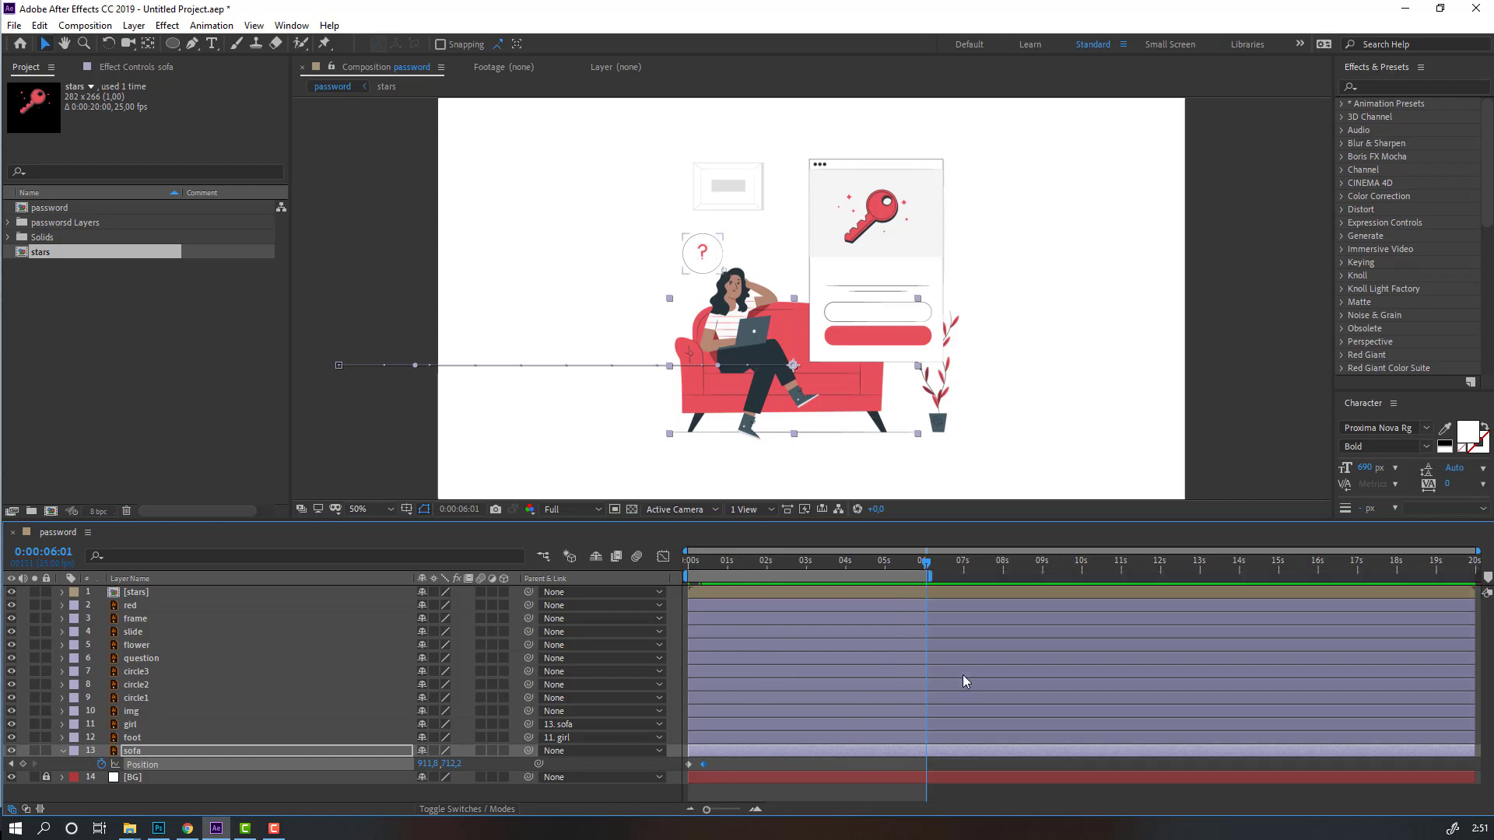
{"action": "right_click", "coordinate": [875, 577]}
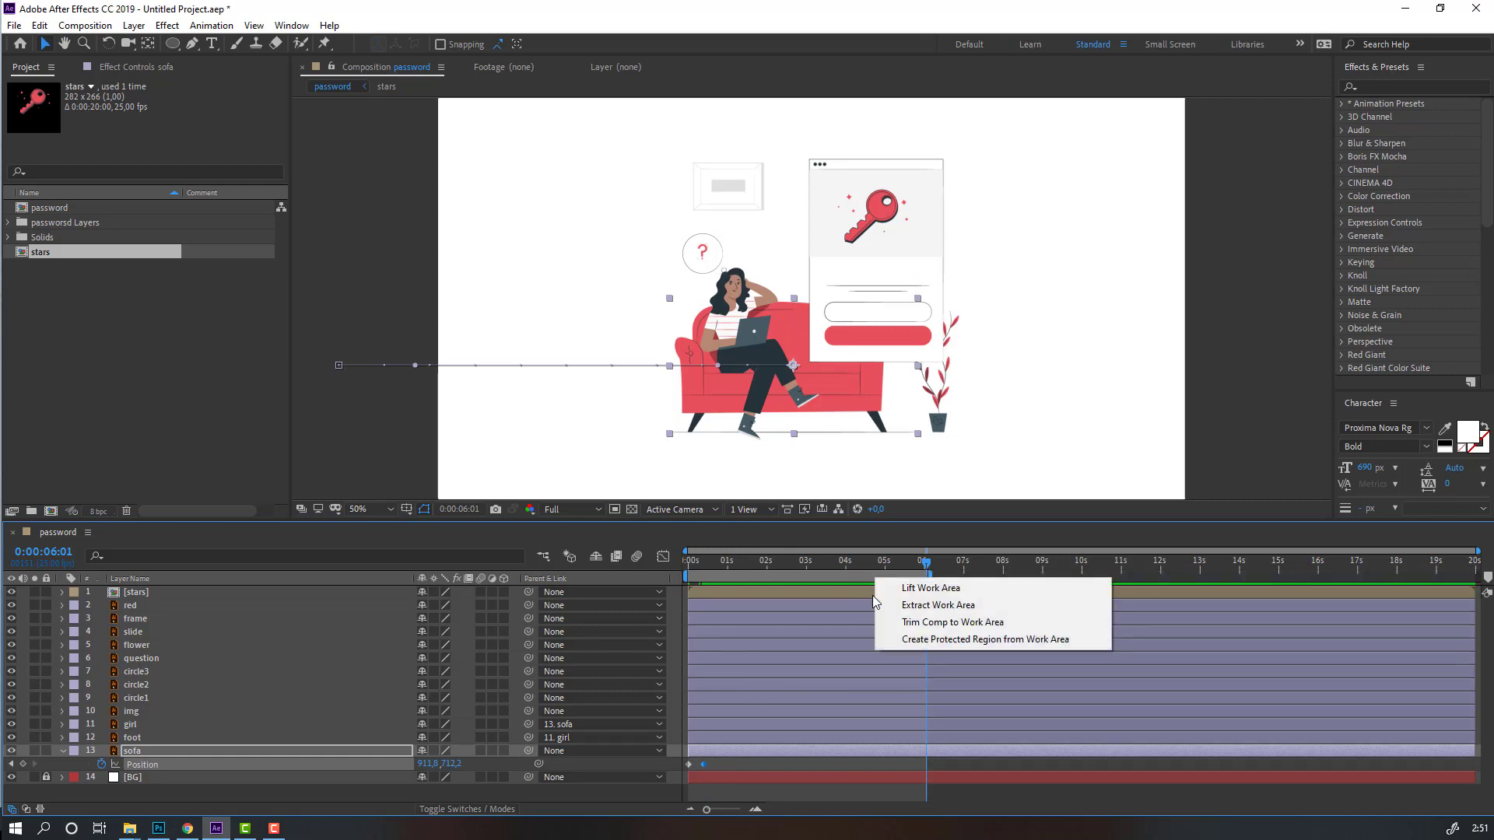
{"action": "left_click", "coordinate": [978, 623]}
{"action": "key", "text": "Home"}
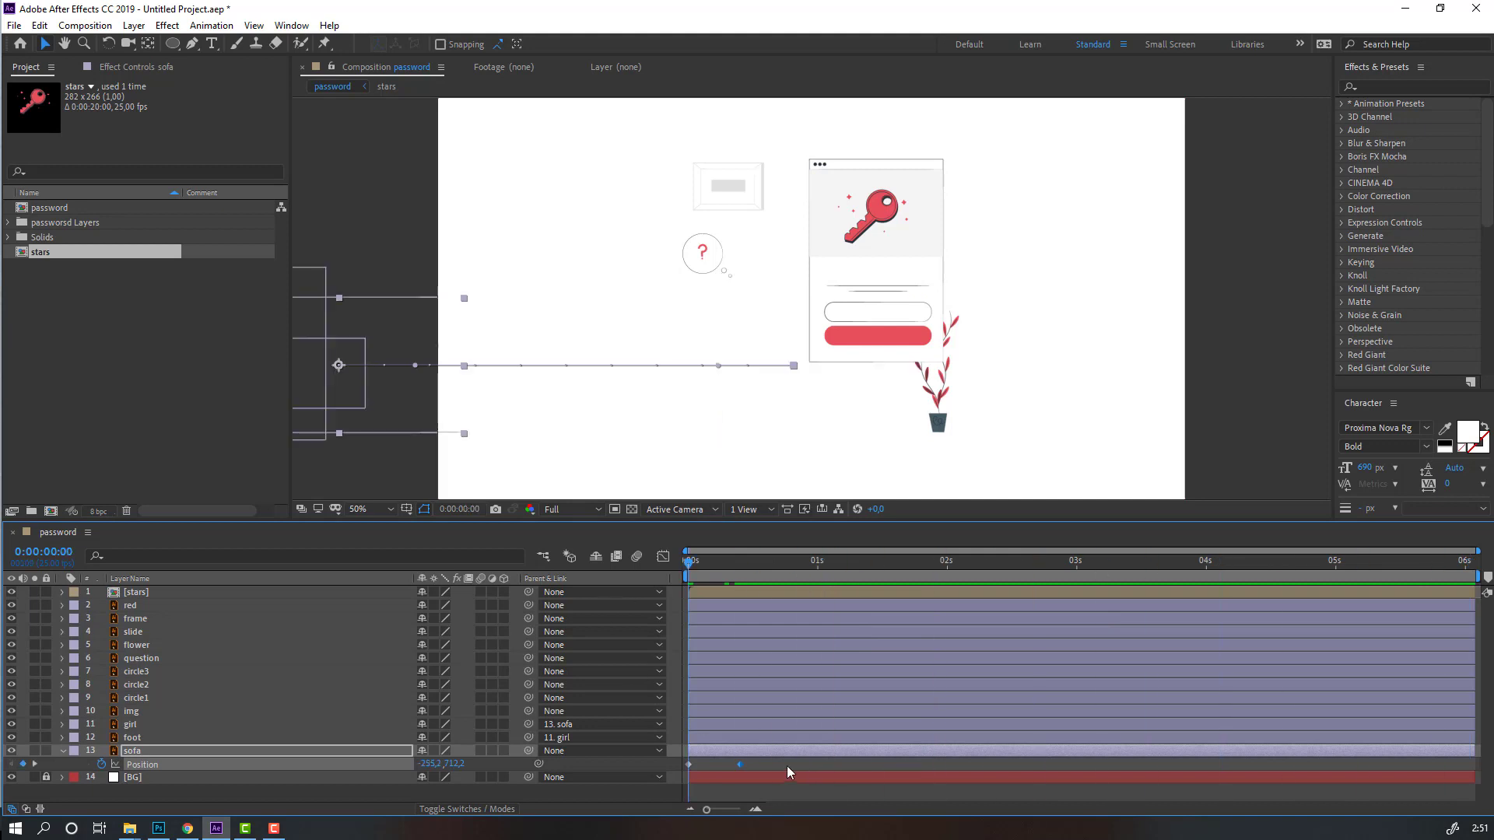
- Apply Easy Ease to both of the sofa's position keyframes
{"action": "right_click", "coordinate": [689, 766]}
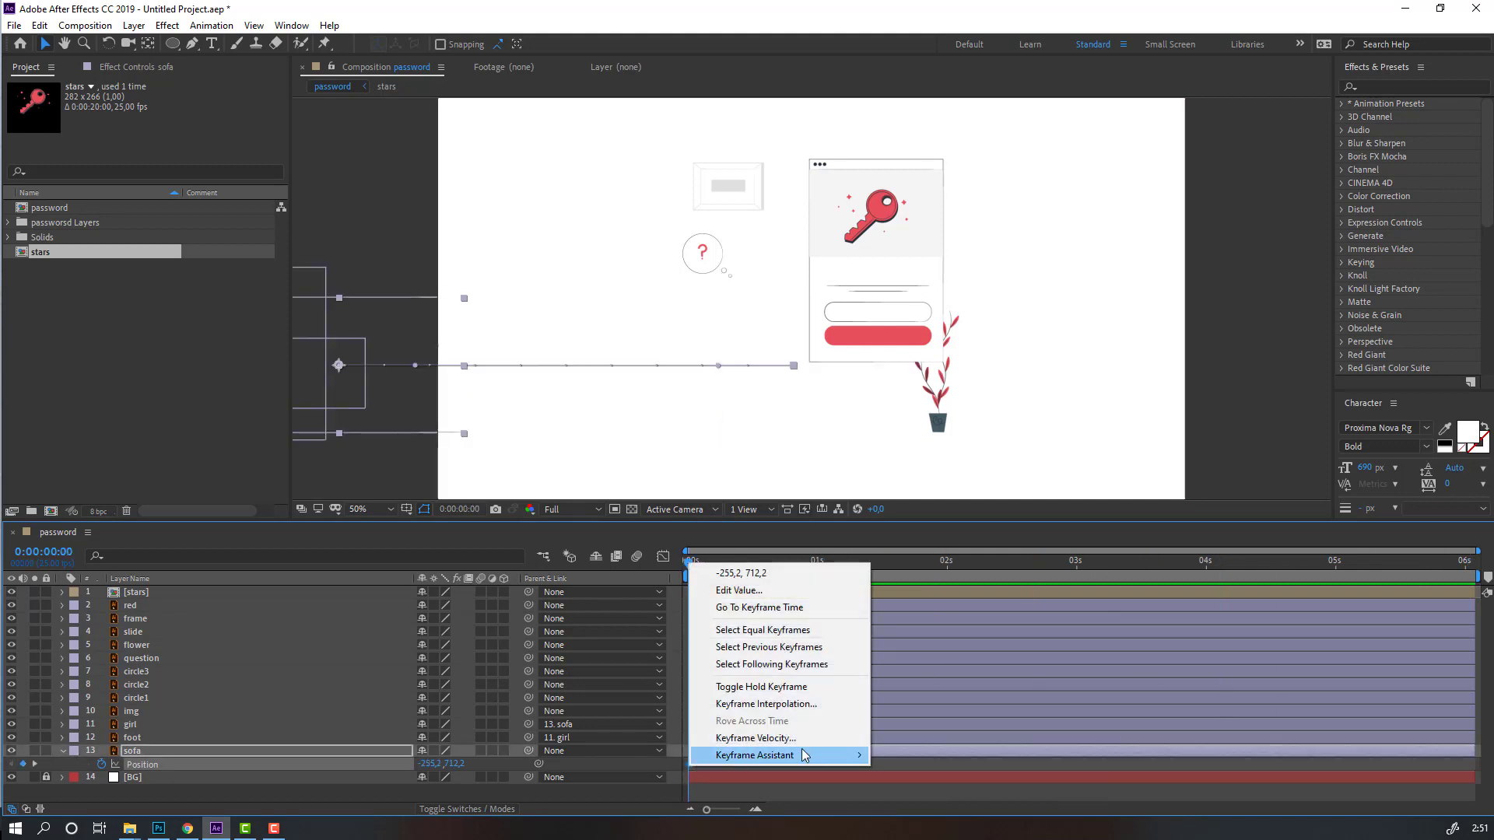
{"action": "mouse_move", "coordinate": [786, 755]}
{"action": "left_click", "coordinate": [931, 653]}
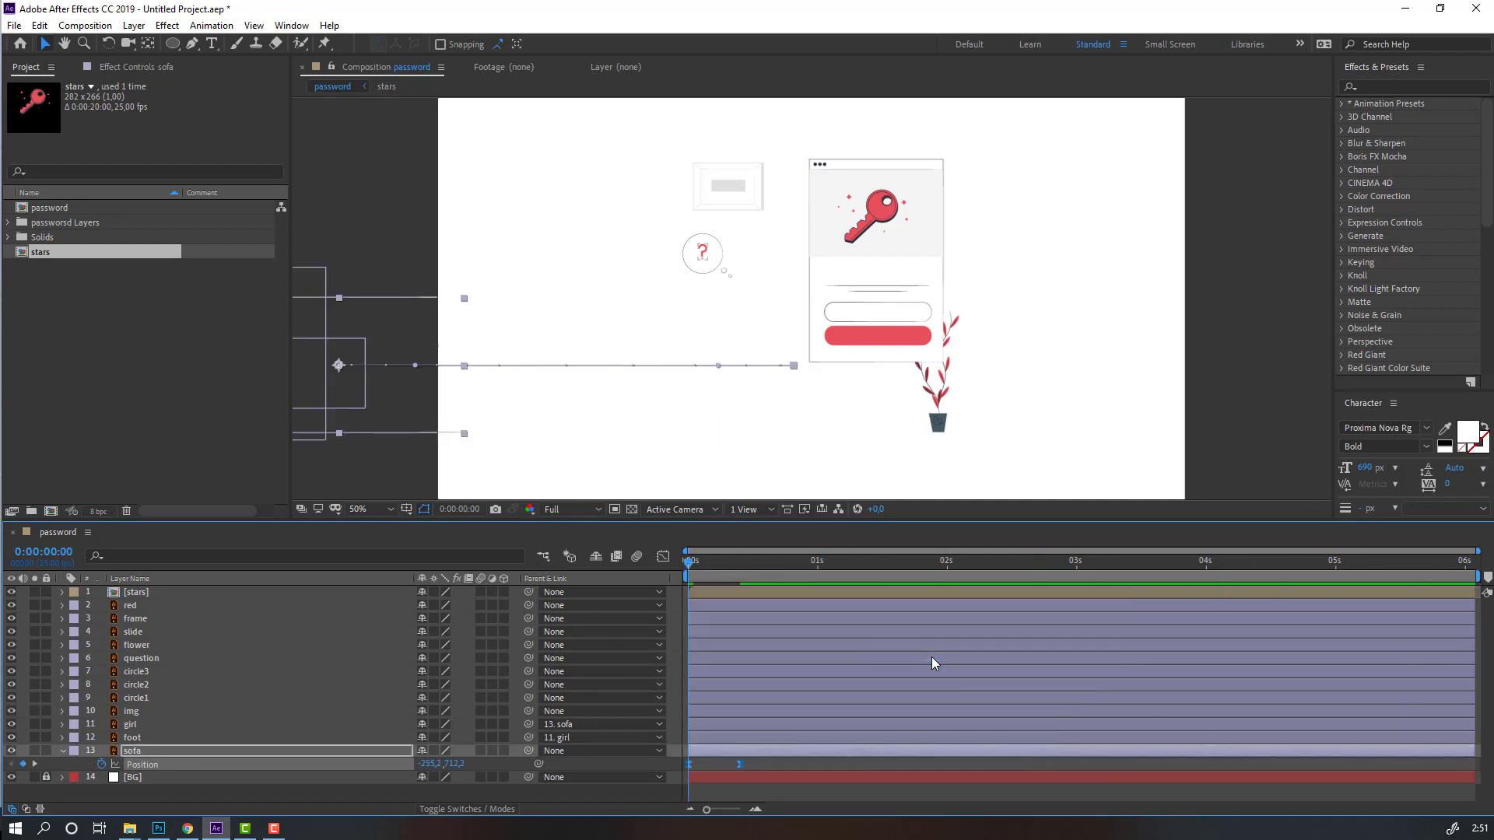
- Reshape the sofa's speed graph into a sharp central peak, and shift both position keyframes to start at about frame 6
{"action": "left_click", "coordinate": [663, 556]}
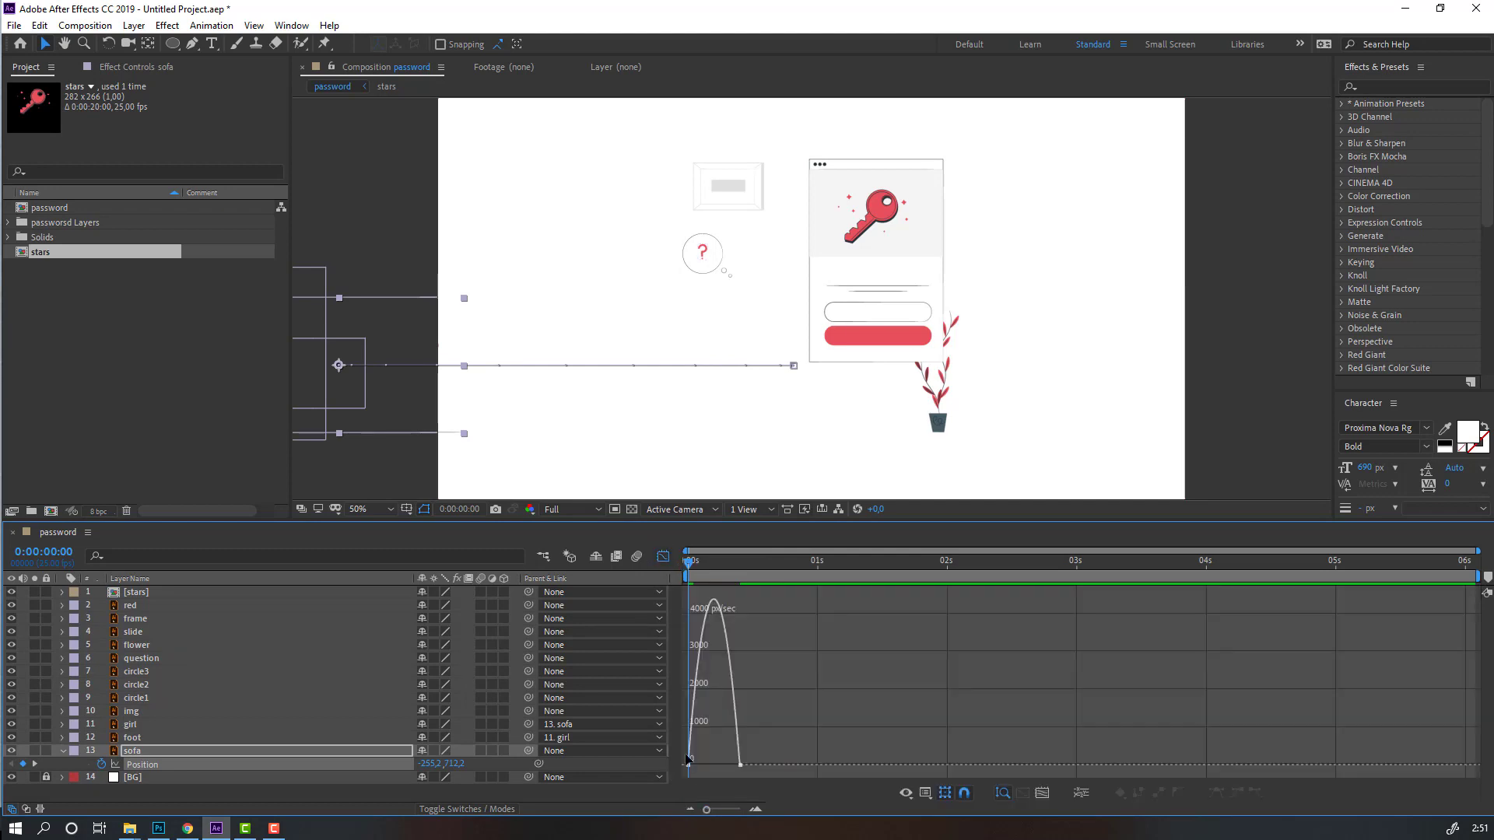
{"action": "left_click", "coordinate": [689, 766]}
{"action": "left_click_drag", "start_coordinate": [697, 765], "coordinate": [707, 765]}
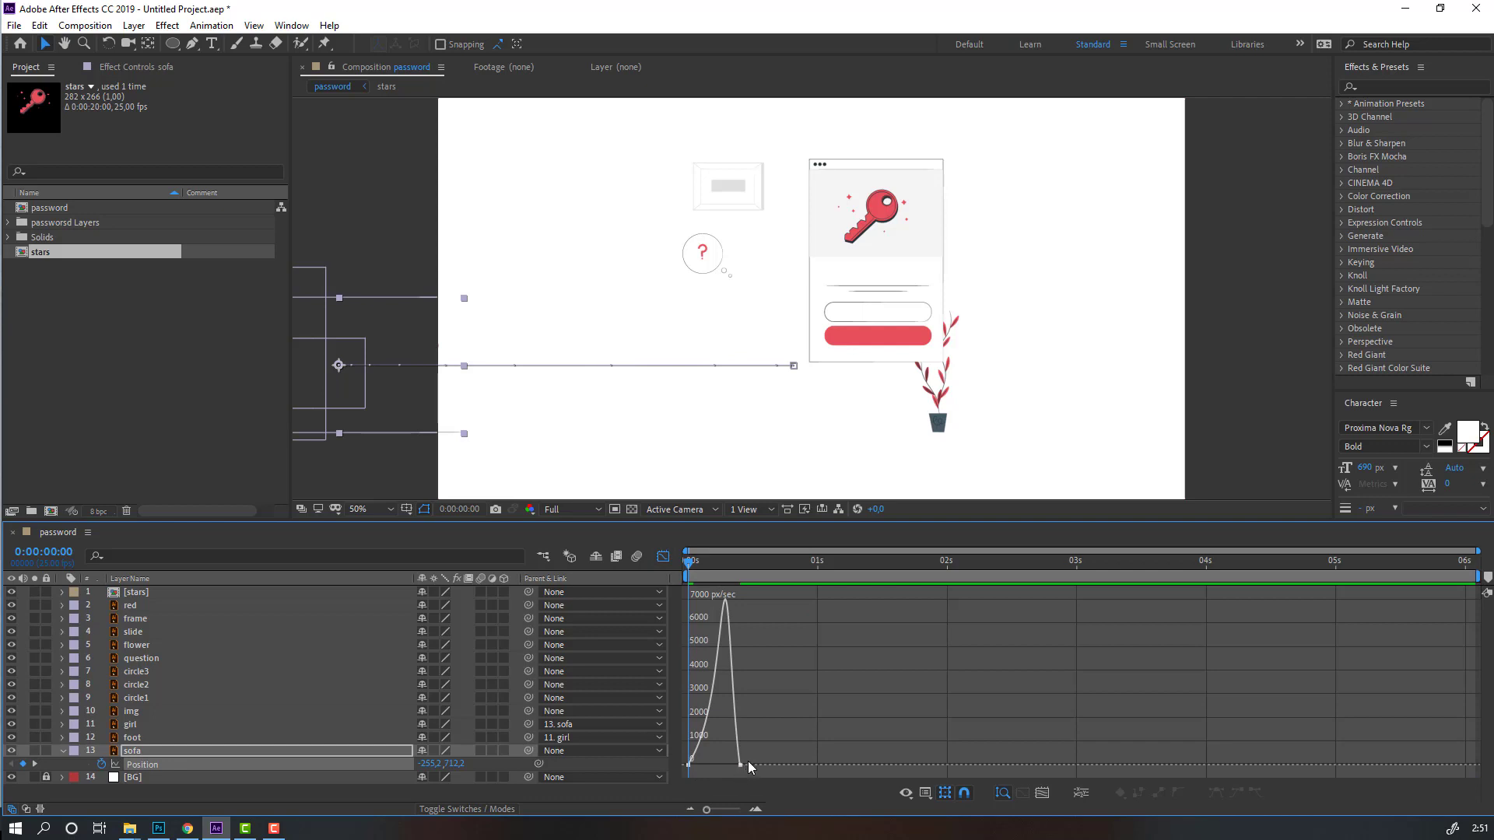
{"action": "left_click", "coordinate": [740, 765]}
{"action": "mouse_move", "coordinate": [731, 764]}
{"action": "left_mouse_down"}
{"action": "mouse_move", "coordinate": [684, 770]}
{"action": "mouse_move", "coordinate": [719, 764]}
{"action": "left_mouse_up"}
{"action": "left_click", "coordinate": [663, 556]}
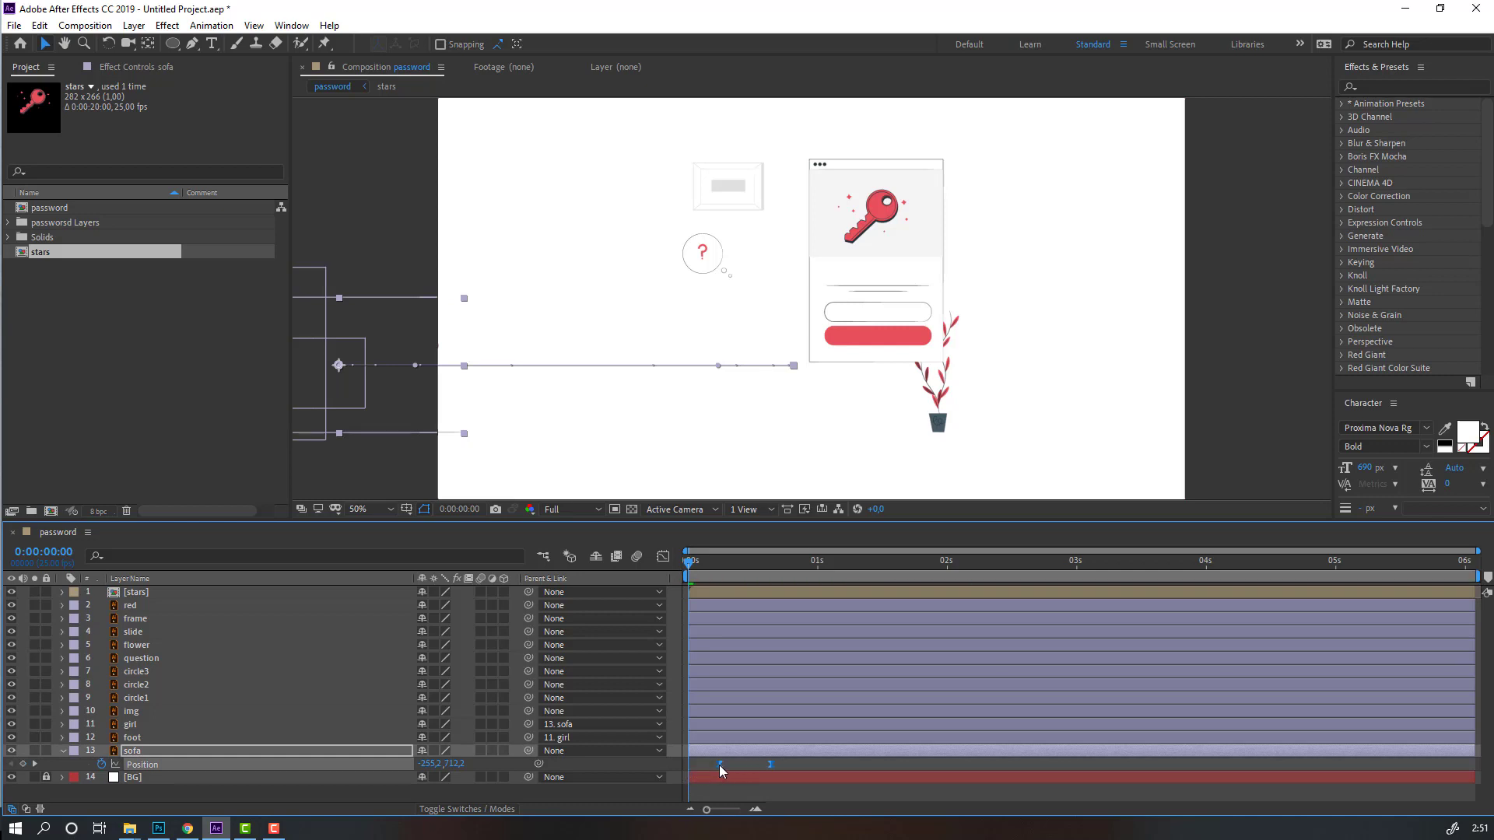
- Slow the sofa's slide-in by moving its end position keyframe to about 2 seconds, and preview the animation
{"action": "left_click", "coordinate": [819, 767]}
{"action": "key", "text": "space"}
{"action": "key", "text": "space"}
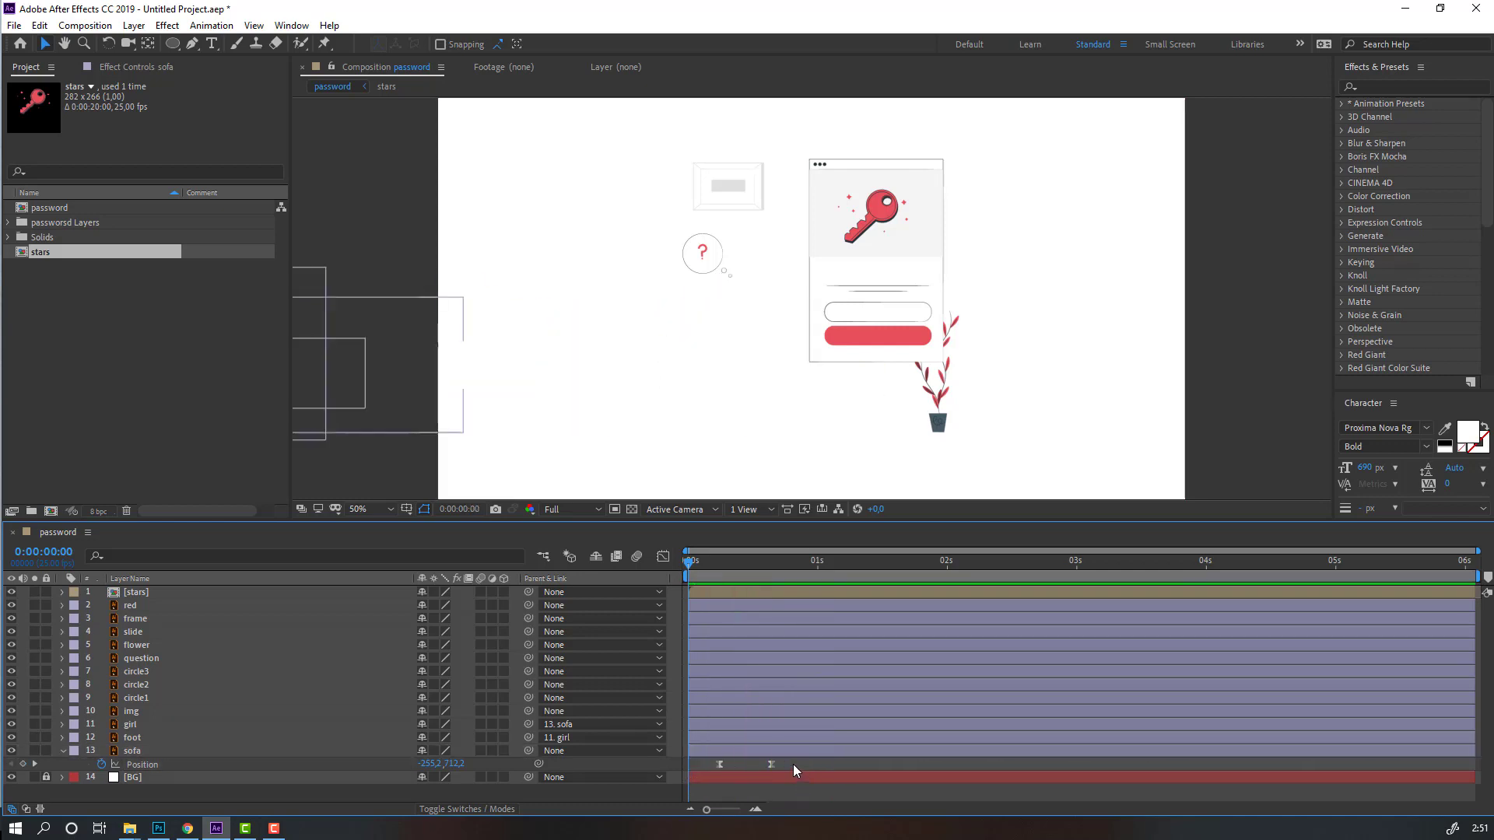
{"action": "left_click_drag", "start_coordinate": [772, 765], "coordinate": [955, 764]}
{"action": "left_click", "coordinate": [912, 764]}
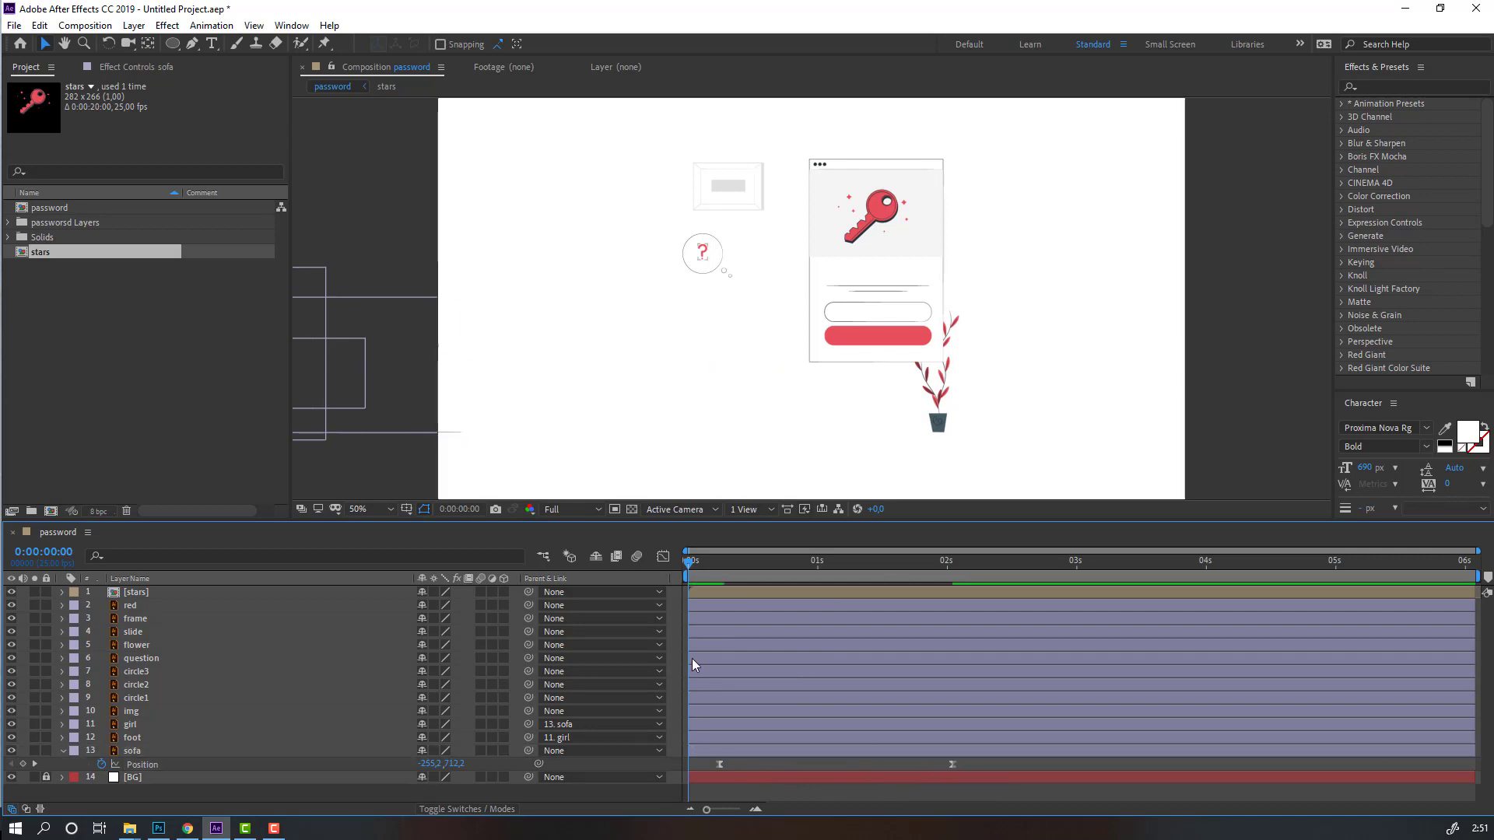
{"action": "key", "text": "space"}
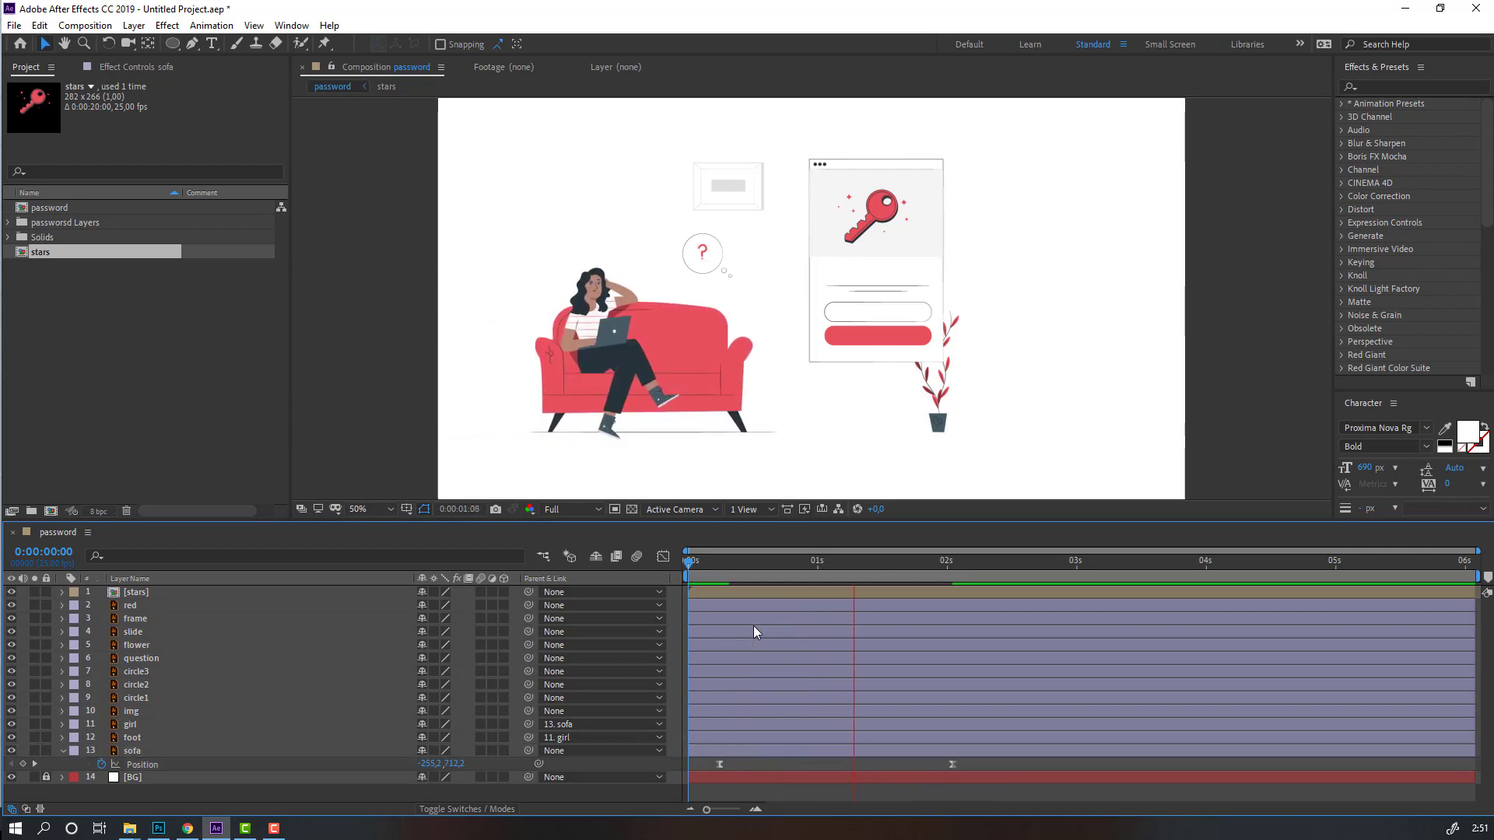
- Skew the sofa's speed graph to an early peak with a long ease-out by adjusting both keyframes' influence, and preview it
{"action": "left_click", "coordinate": [843, 751]}
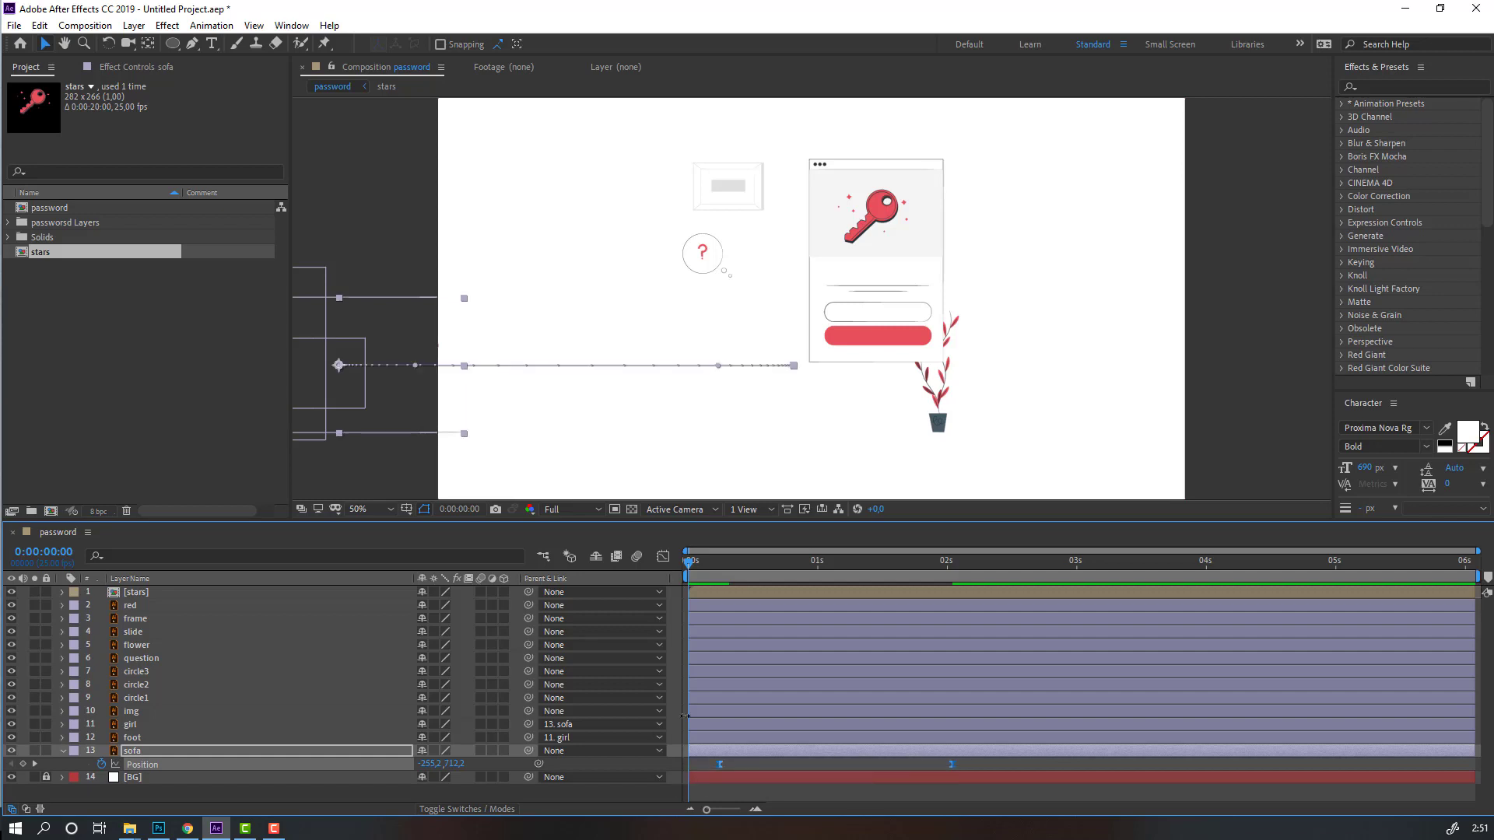
{"action": "left_click", "coordinate": [662, 557]}
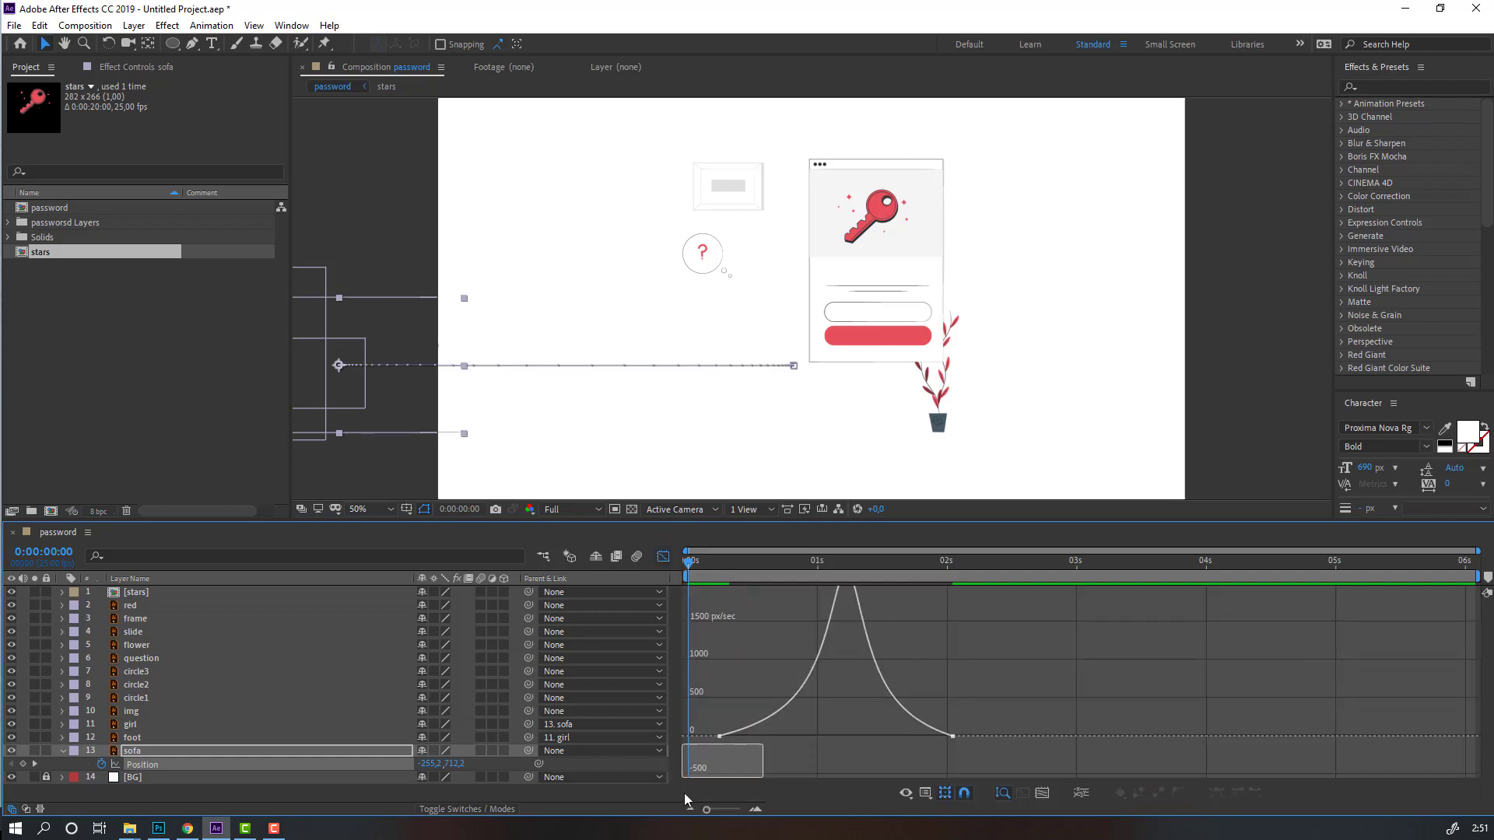
{"action": "left_click_drag", "start_coordinate": [720, 713], "coordinate": [759, 765]}
{"action": "key", "text": "space"}
{"action": "key", "text": "space"}
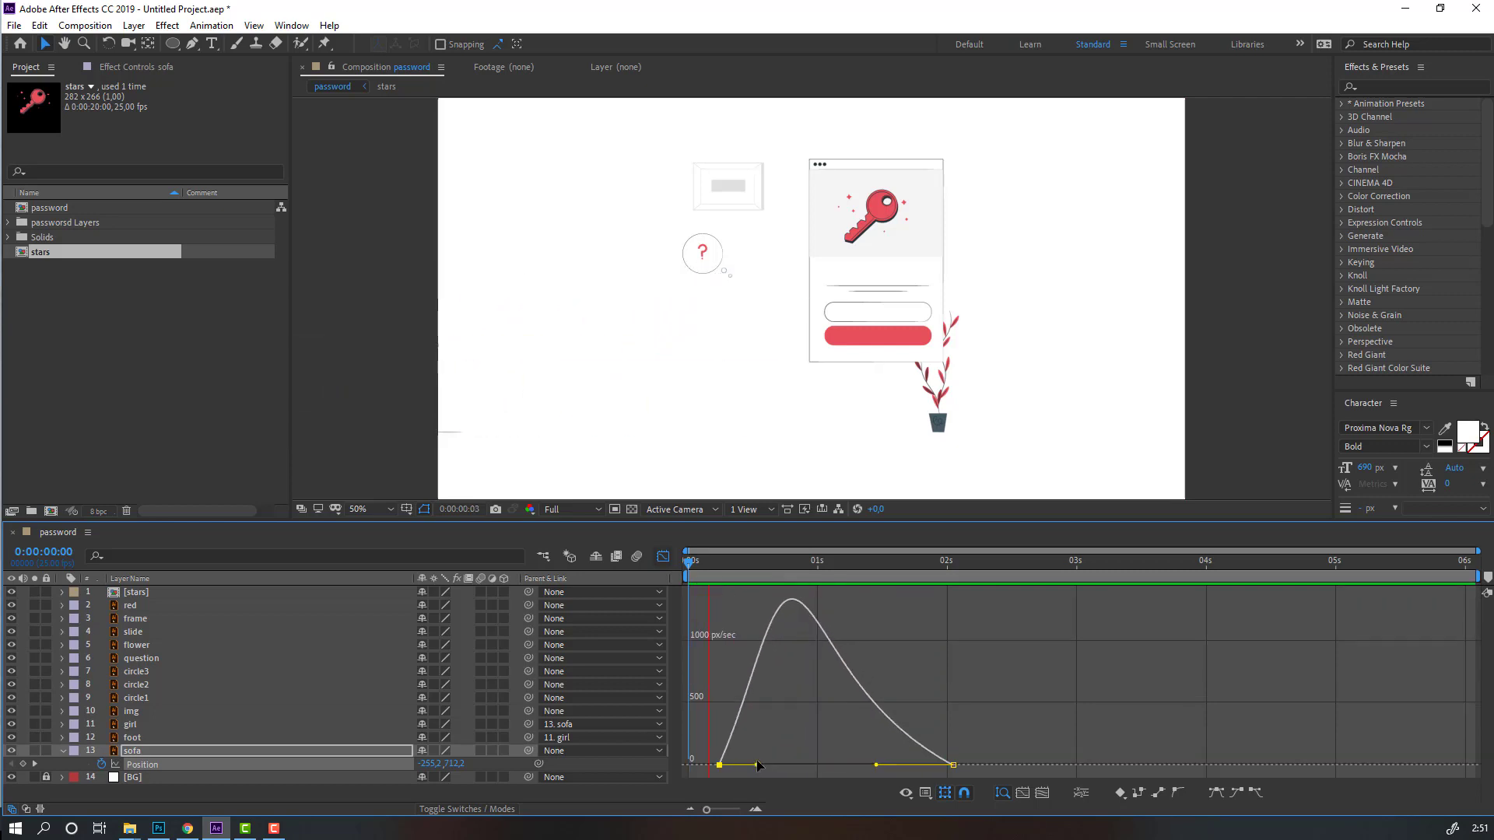
{"action": "key", "text": "space"}
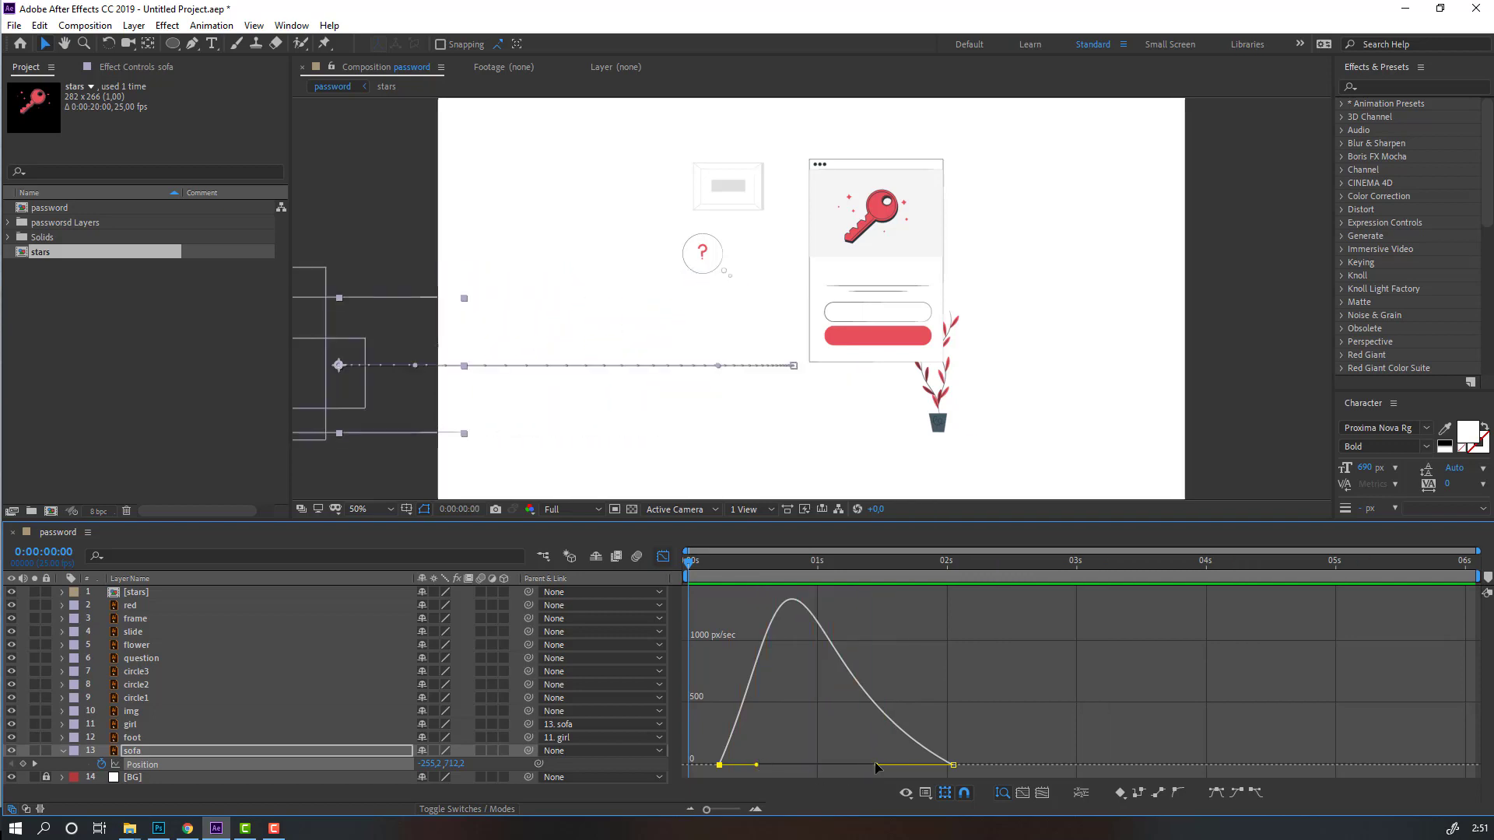
{"action": "left_click_drag", "start_coordinate": [876, 765], "coordinate": [857, 761]}
{"action": "key", "text": "space"}
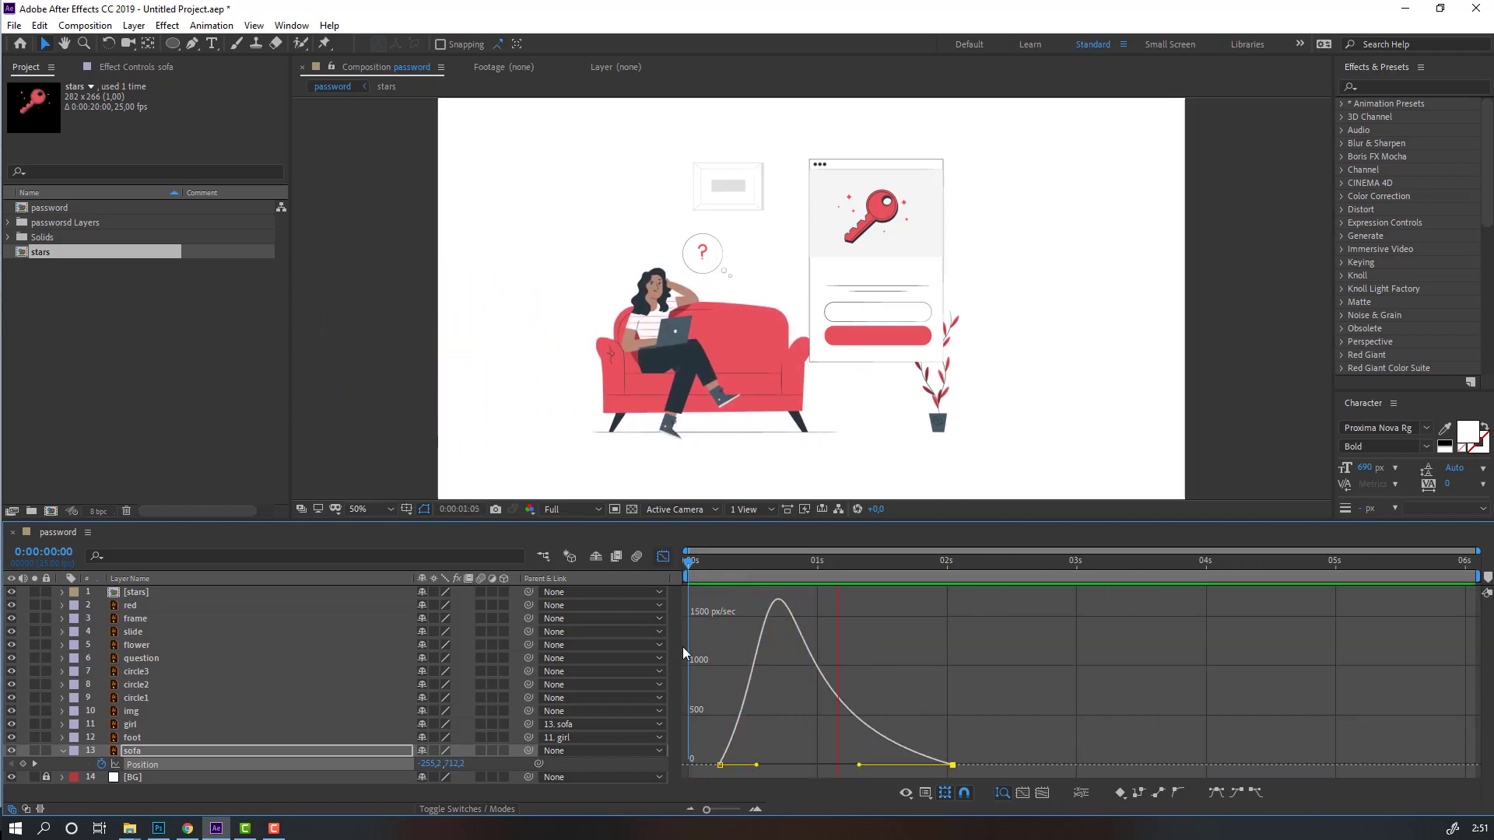
- Set the current time to 0:00:00:16 and shorten the sofa's movement by moving its end keyframe to about 0:00:01:21
{"action": "left_click", "coordinate": [663, 556]}
{"action": "left_click_drag", "start_coordinate": [702, 561], "coordinate": [774, 574]}
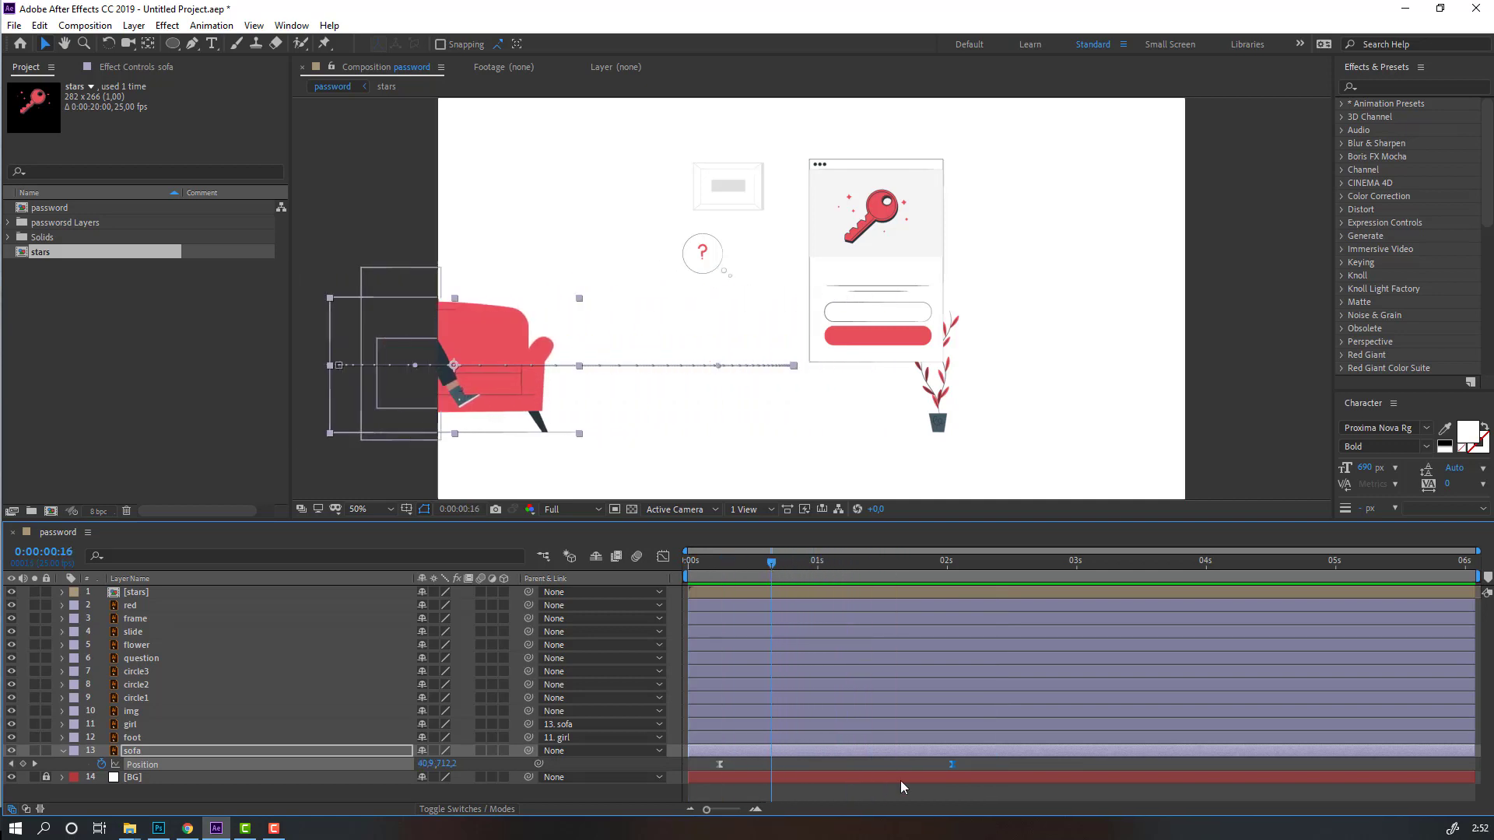
{"action": "left_click_drag", "start_coordinate": [950, 764], "coordinate": [926, 764]}
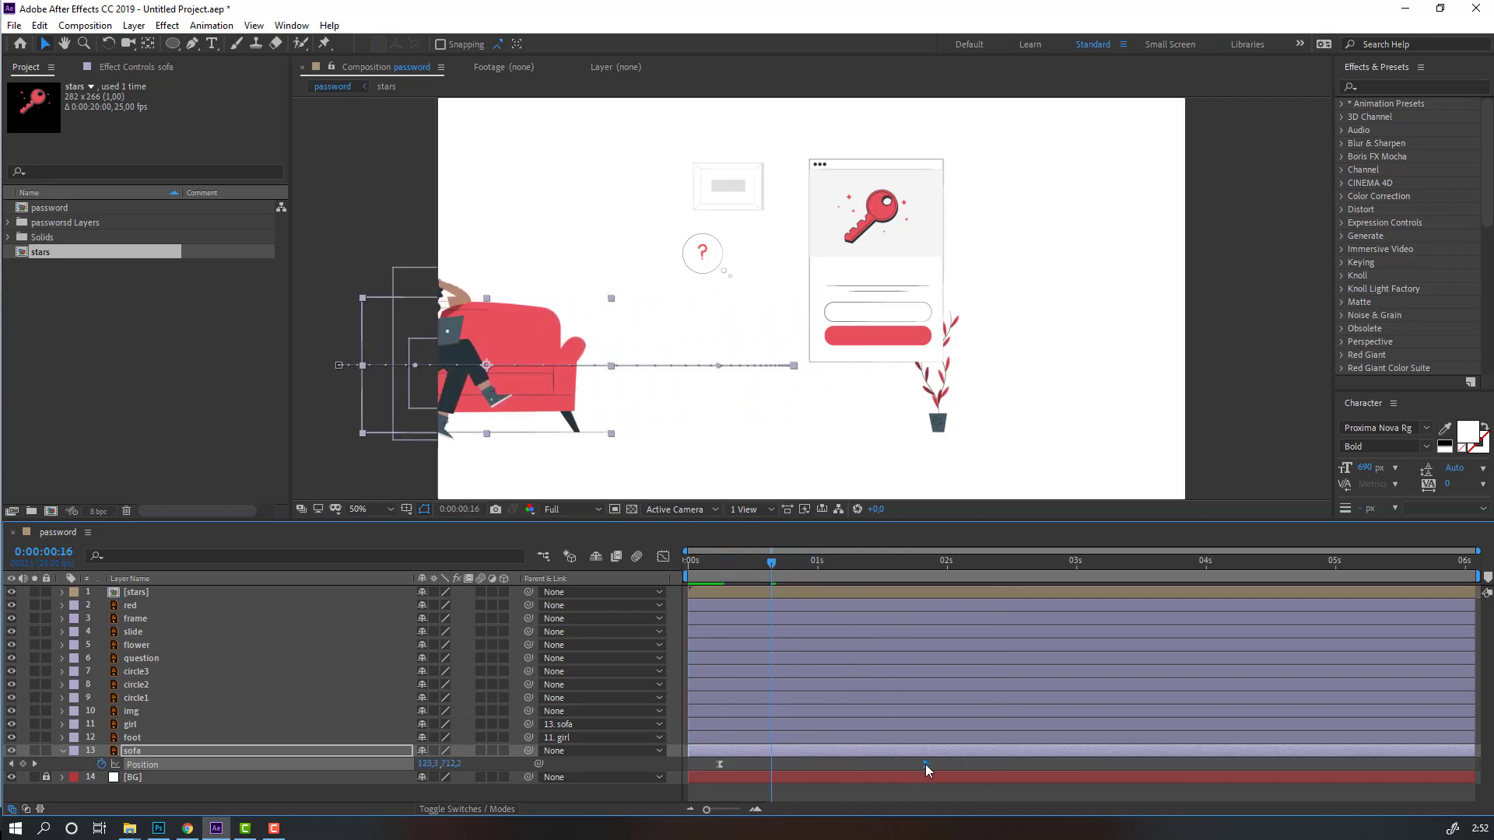
- Keyframe the img layer dropping from above the canvas: Y -72.5 at 0:00:00:16 to Y 253.5 at about 0:00:01:11
{"action": "left_click", "coordinate": [731, 193]}
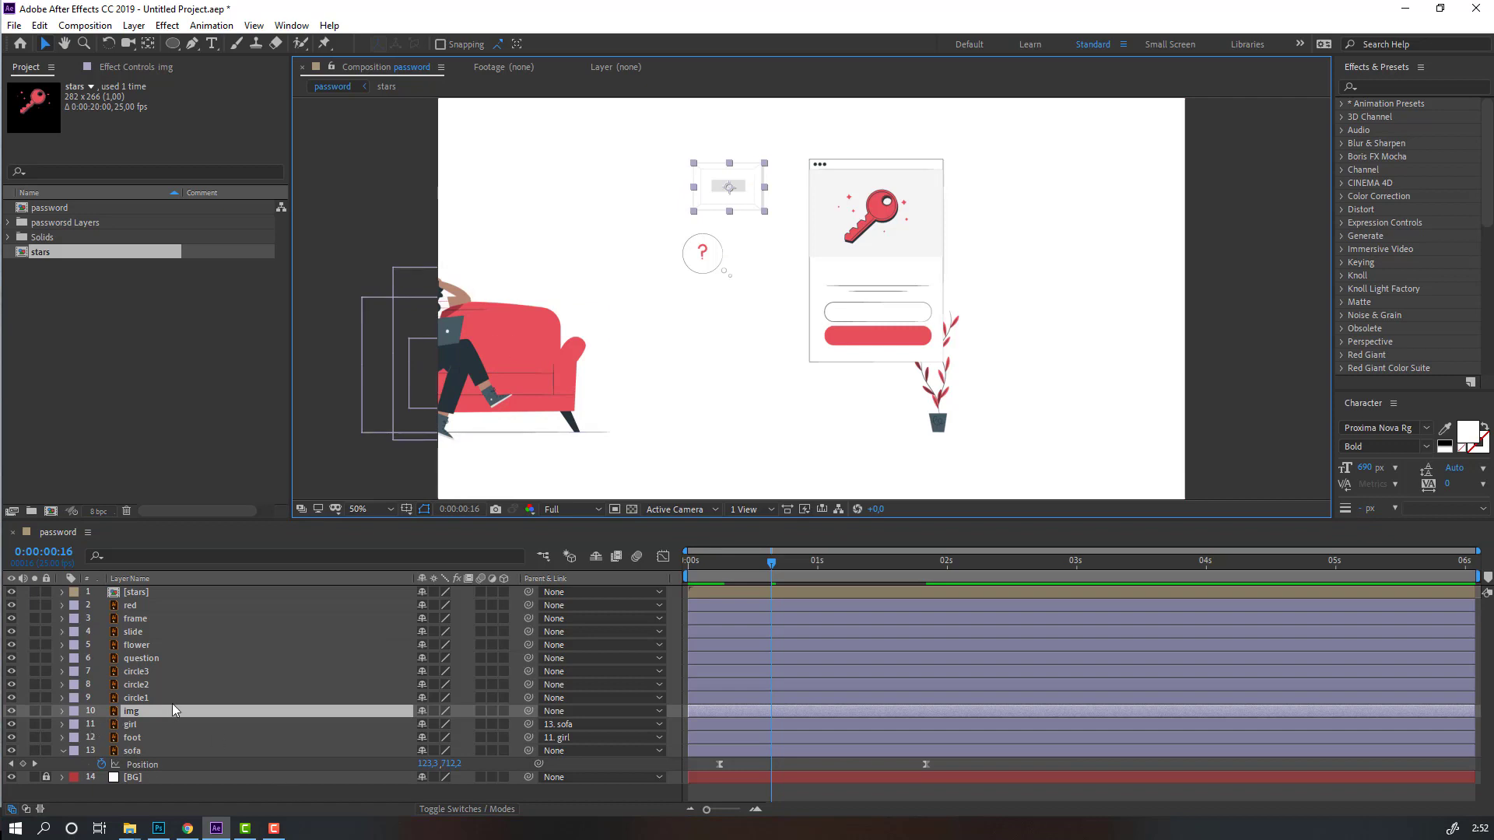
{"action": "key", "text": "p"}
{"action": "left_click_drag", "start_coordinate": [804, 565], "coordinate": [748, 580]}
{"action": "left_click", "coordinate": [102, 725]}
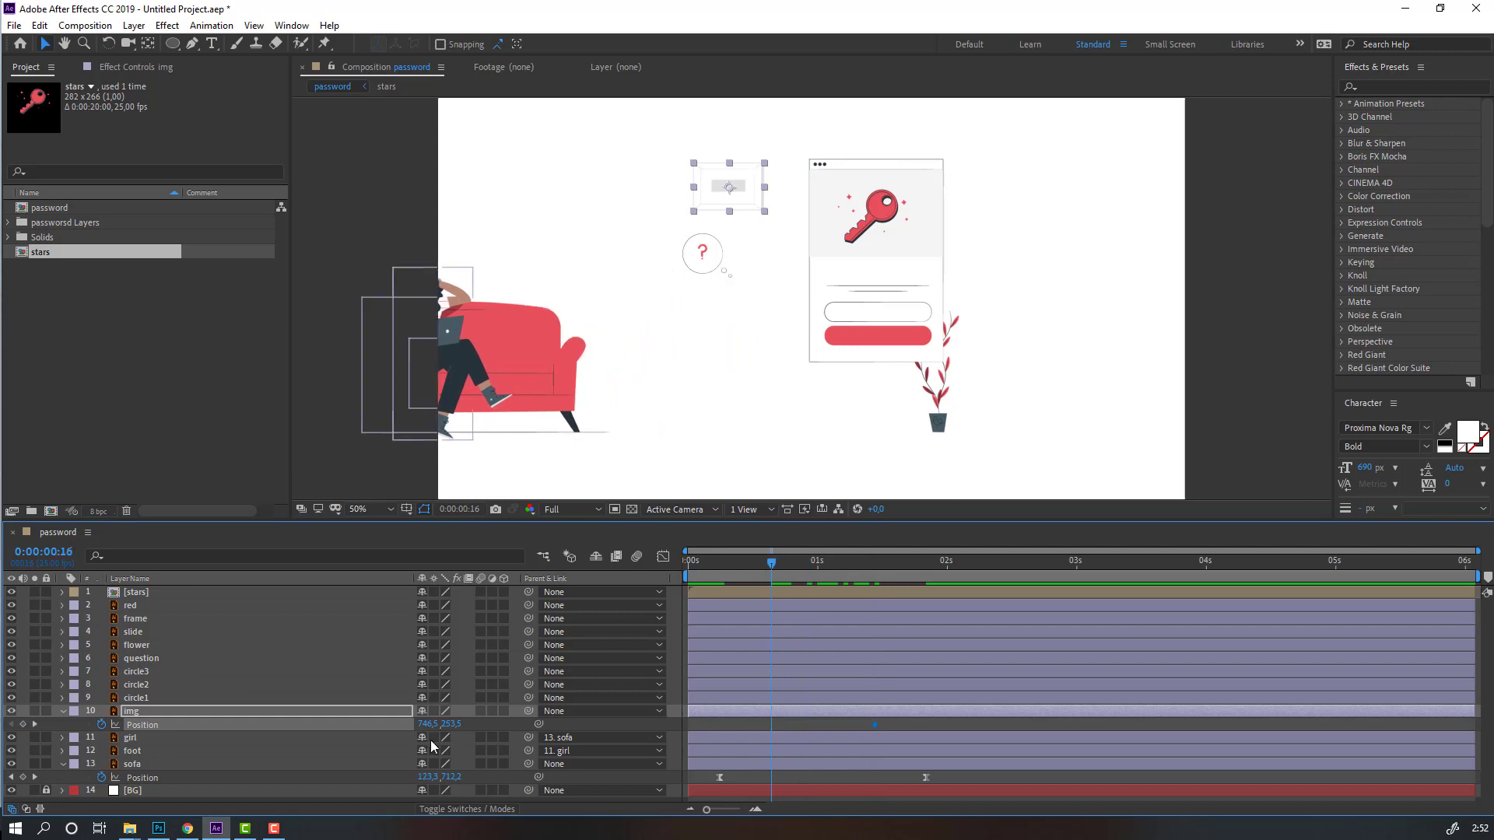
{"action": "left_click_drag", "start_coordinate": [452, 724], "coordinate": [195, 737]}
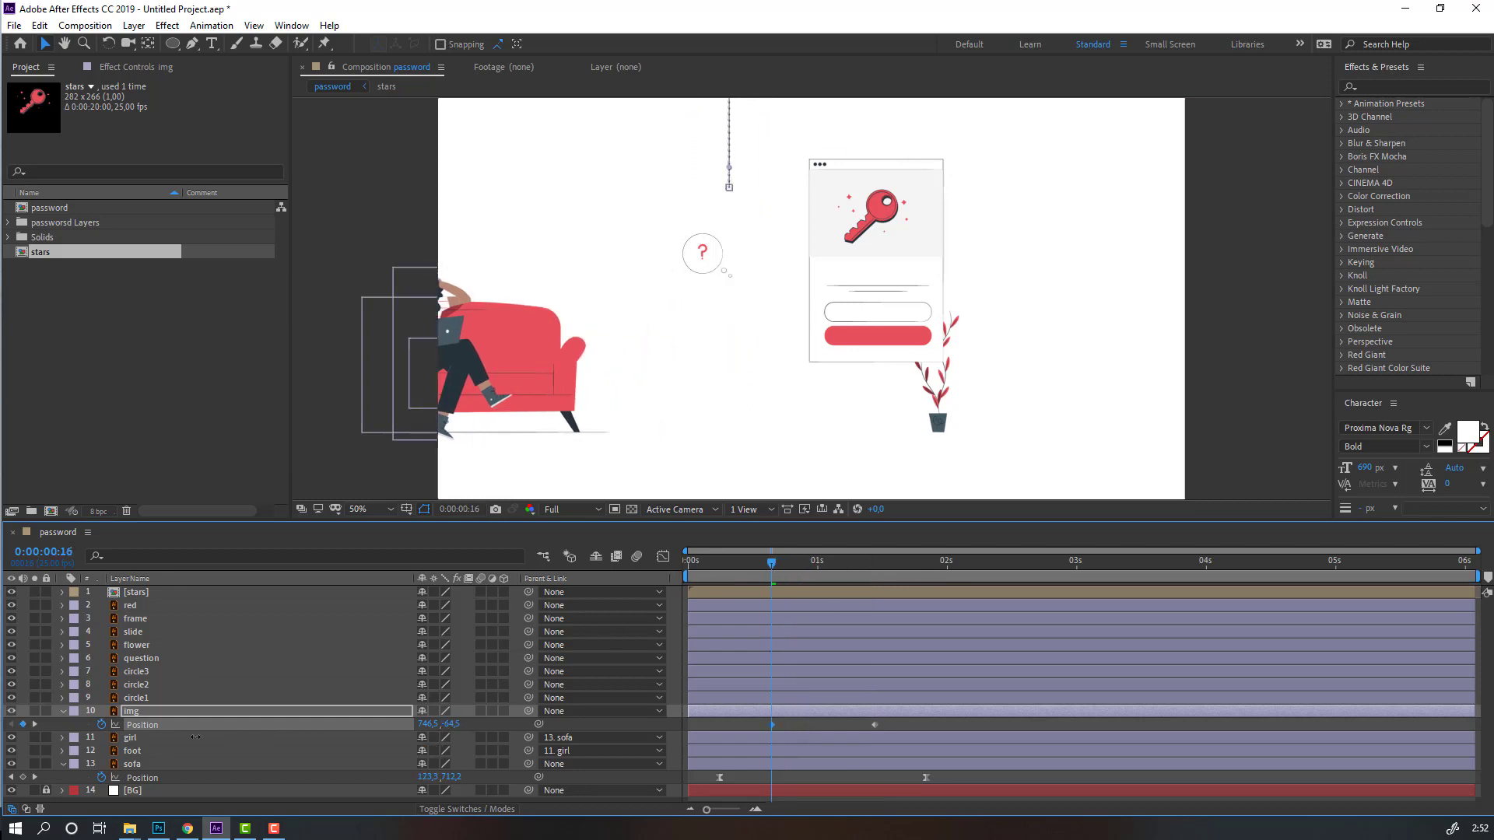
- Apply Easy Ease to both of the img layer's position keyframes and preview the drop
{"action": "right_click", "coordinate": [771, 726]}
{"action": "mouse_move", "coordinate": [917, 719]}
{"action": "left_click", "coordinate": [984, 615]}
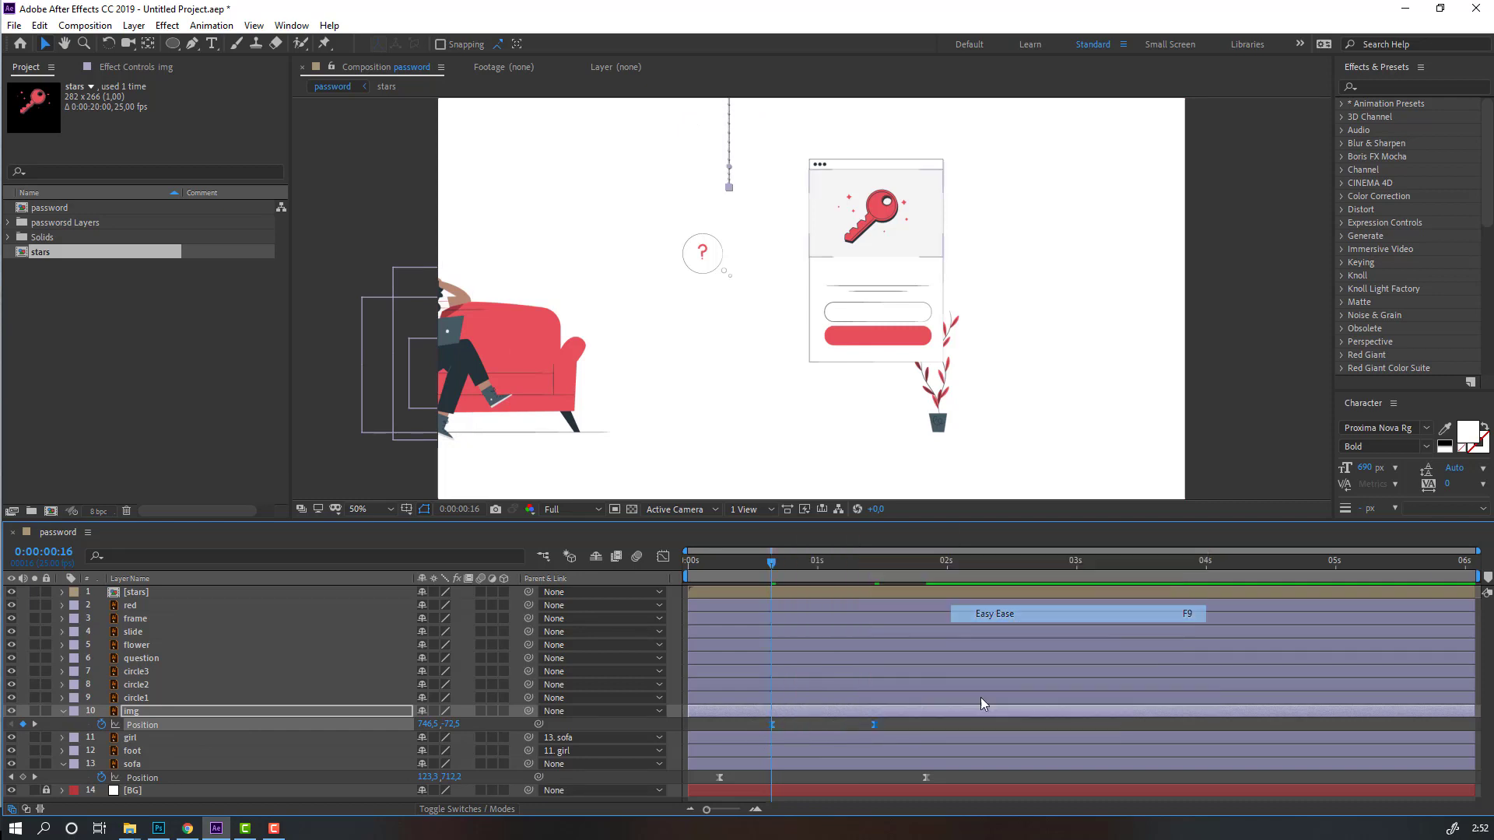
{"action": "left_click", "coordinate": [926, 721]}
{"action": "key", "text": "space"}
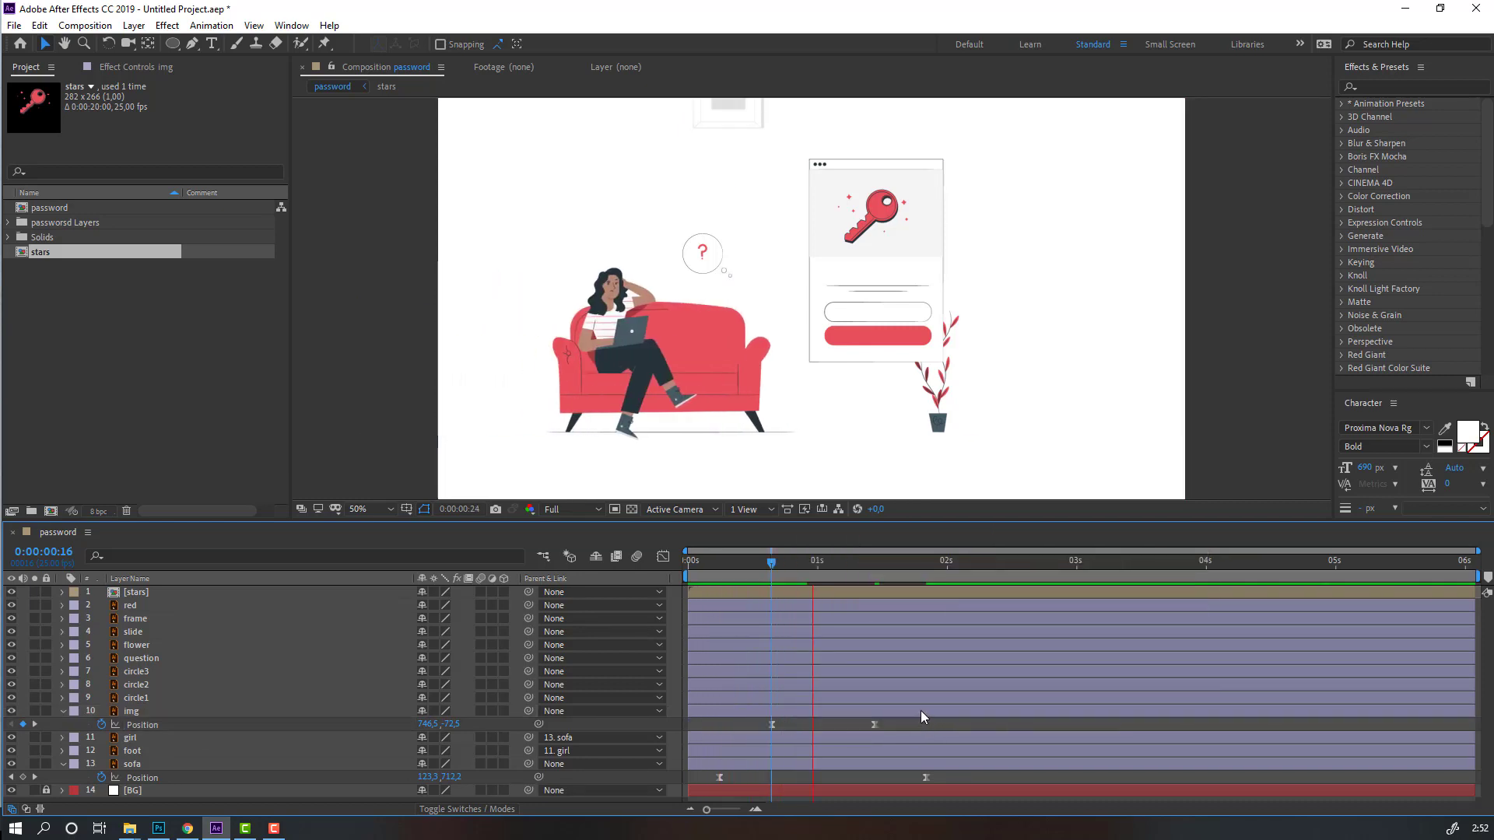
{"action": "key", "text": "space"}
- Reshape the img layer's speed graph to an early peak with a long ease-out, and preview the motion
{"action": "left_click_drag", "start_coordinate": [885, 723], "coordinate": [737, 726]}
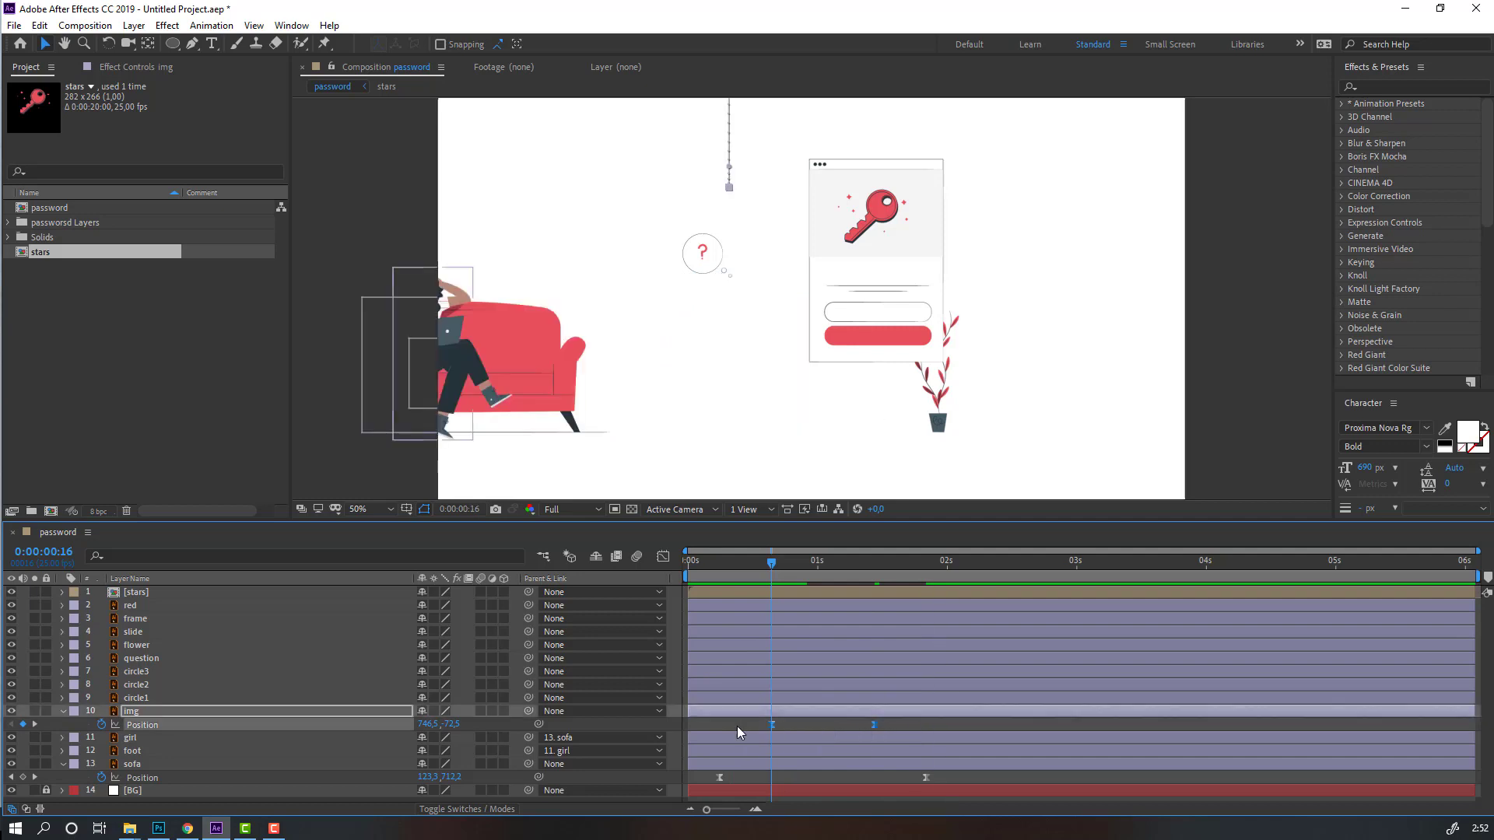
{"action": "left_click", "coordinate": [663, 559]}
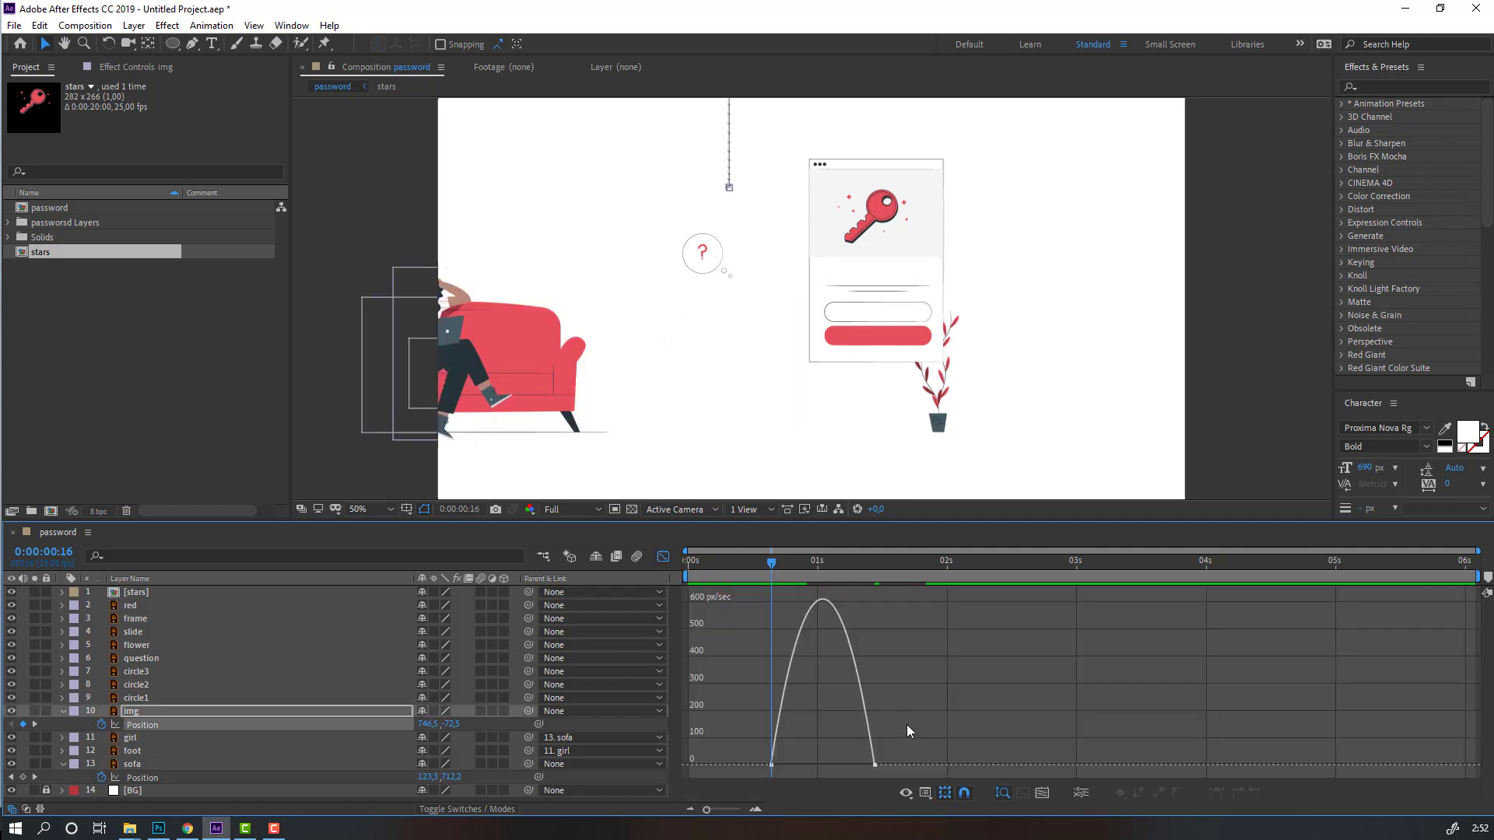
{"action": "left_click_drag", "start_coordinate": [856, 766], "coordinate": [833, 765]}
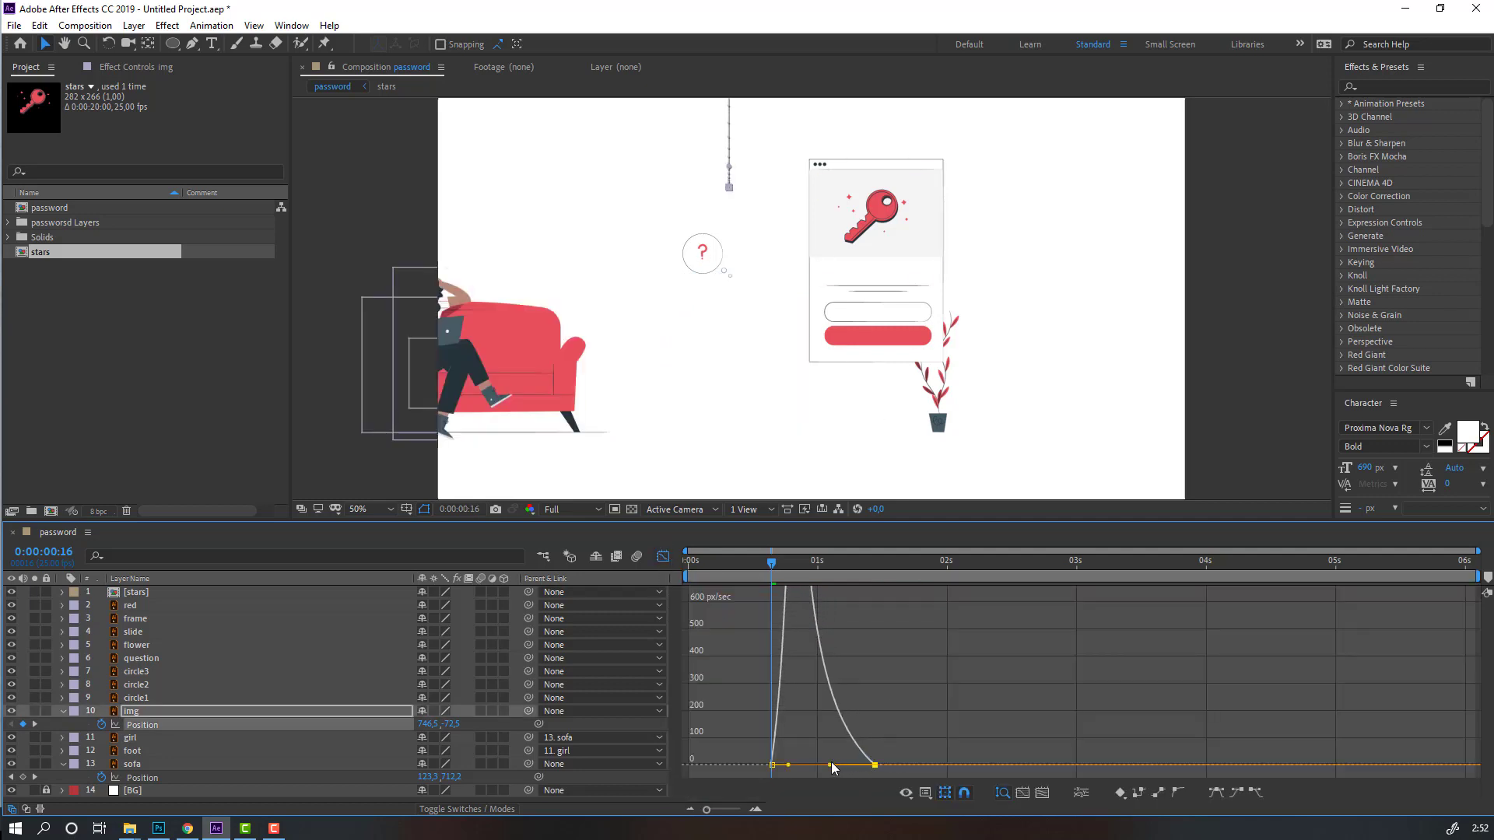
{"action": "key", "text": "space"}
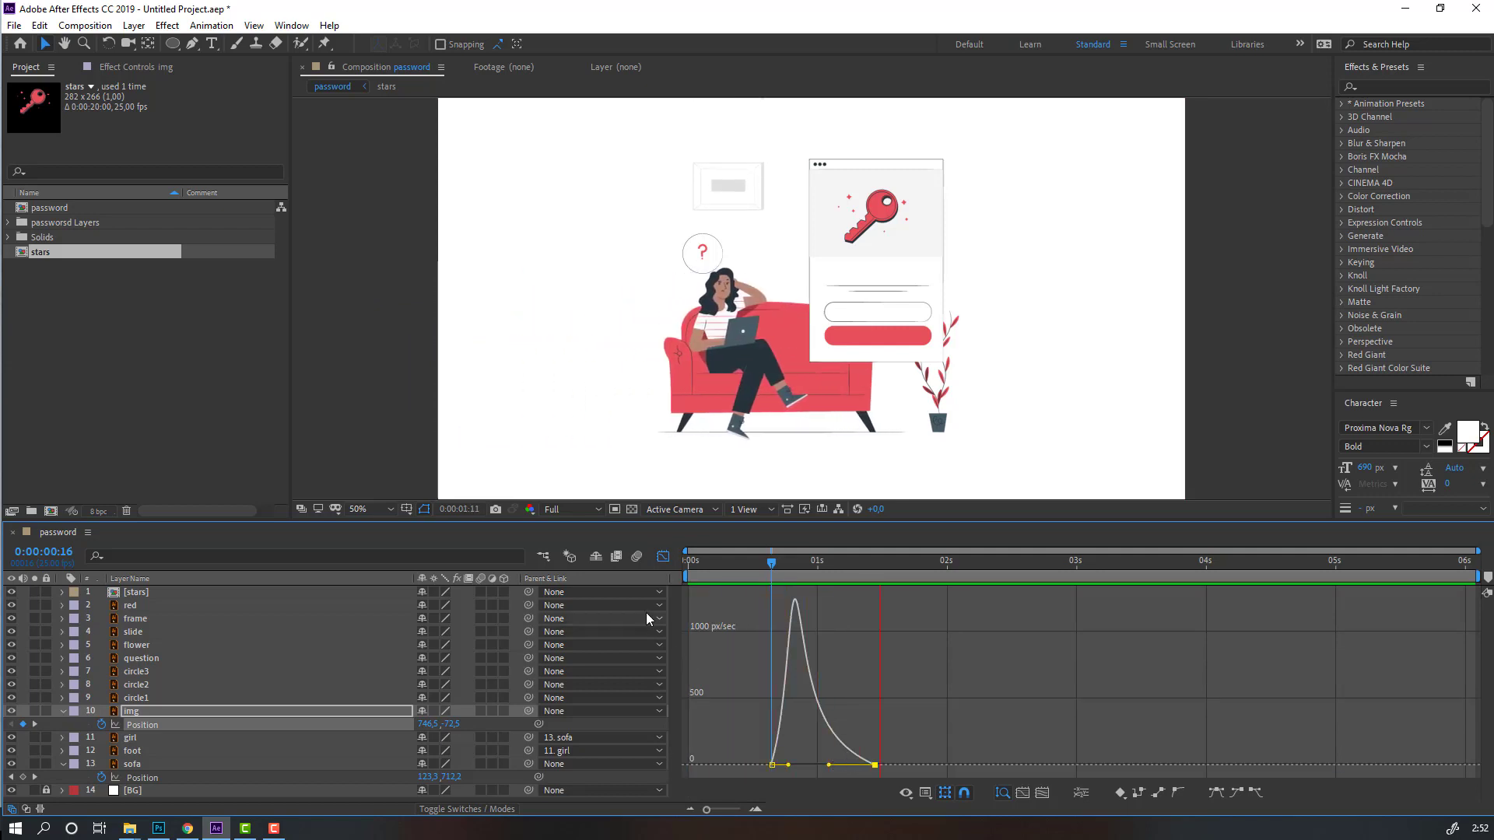
{"action": "key", "text": "space"}
- Lengthen the picture frame's drop by moving the img layer's end position keyframe to about 0:00:02:02, and preview it
{"action": "left_click", "coordinate": [663, 559]}
{"action": "left_click_drag", "start_coordinate": [875, 723], "coordinate": [956, 740]}
{"action": "key", "text": "space"}
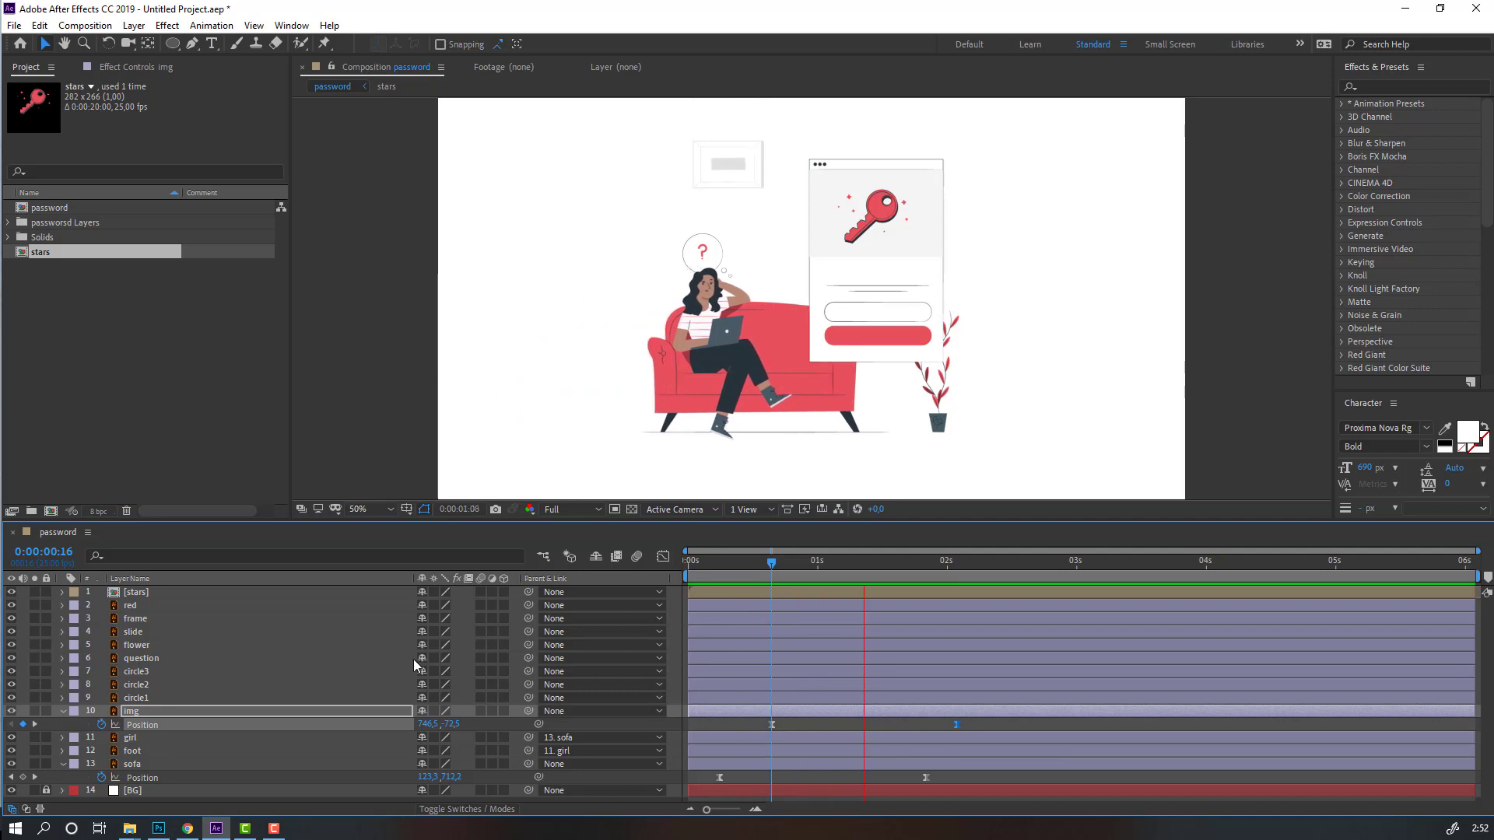
- Preview the sofa and picture frame entrances, and set the current time to 0:00:00:22
{"action": "key", "text": "space"}
{"action": "key", "text": "space"}
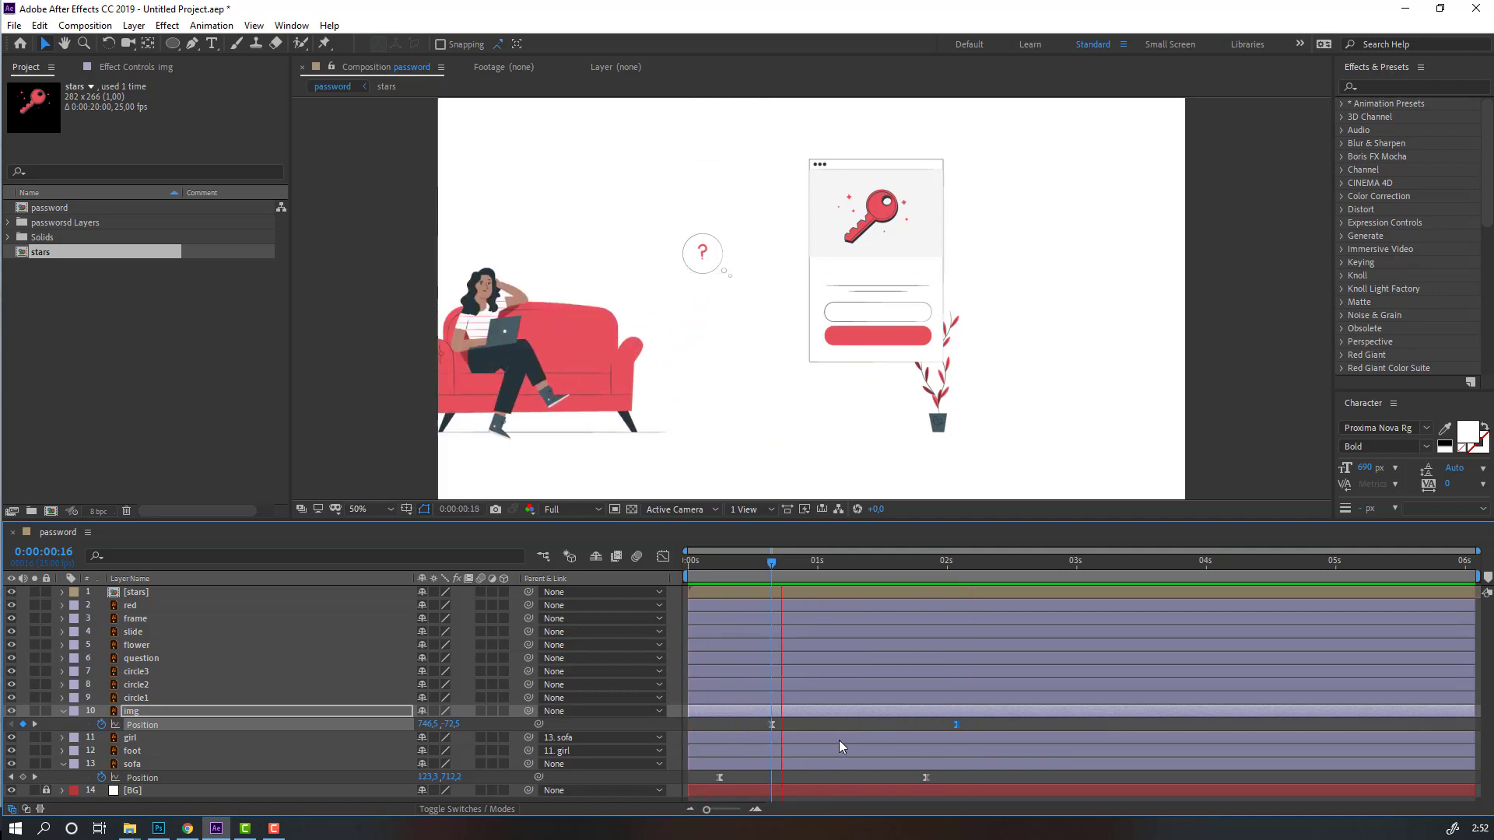
{"action": "left_click", "coordinate": [802, 562]}
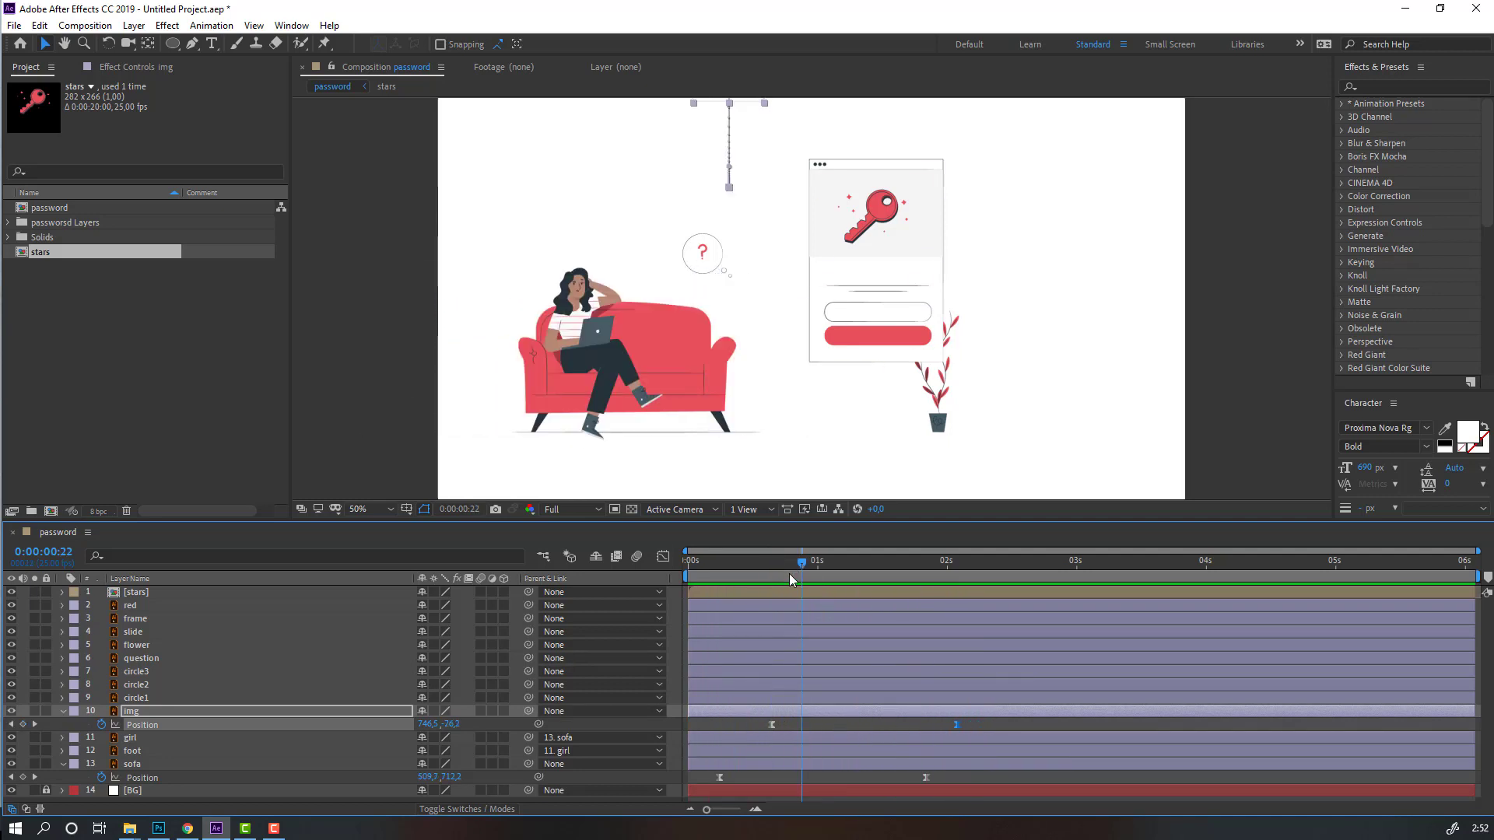
- Parent the stars, red and frame layers to the slide layer
{"action": "left_click", "coordinate": [142, 594]}
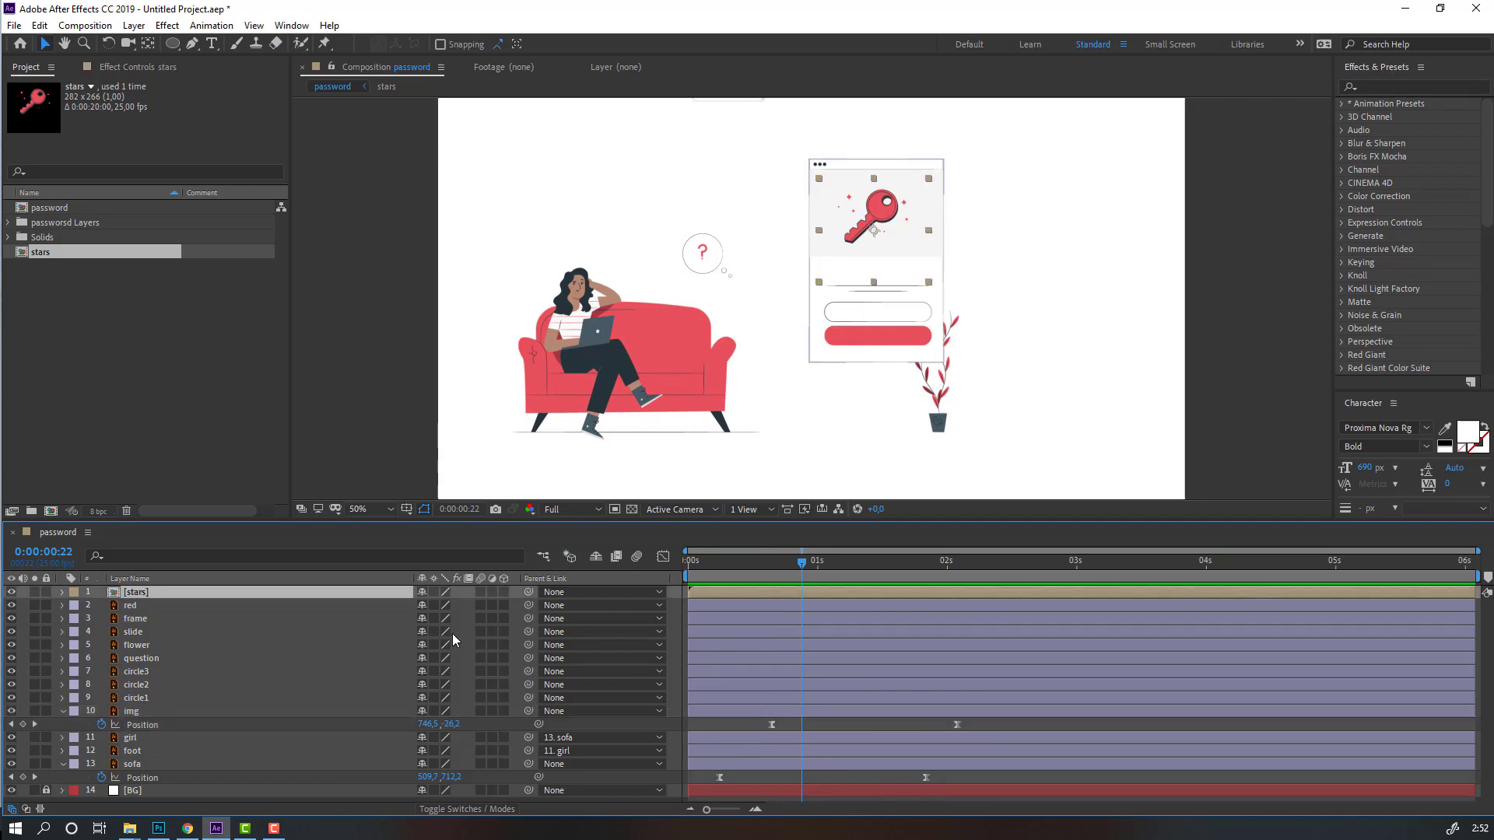
{"action": "left_click", "coordinate": [146, 620], "text": "ctrl"}
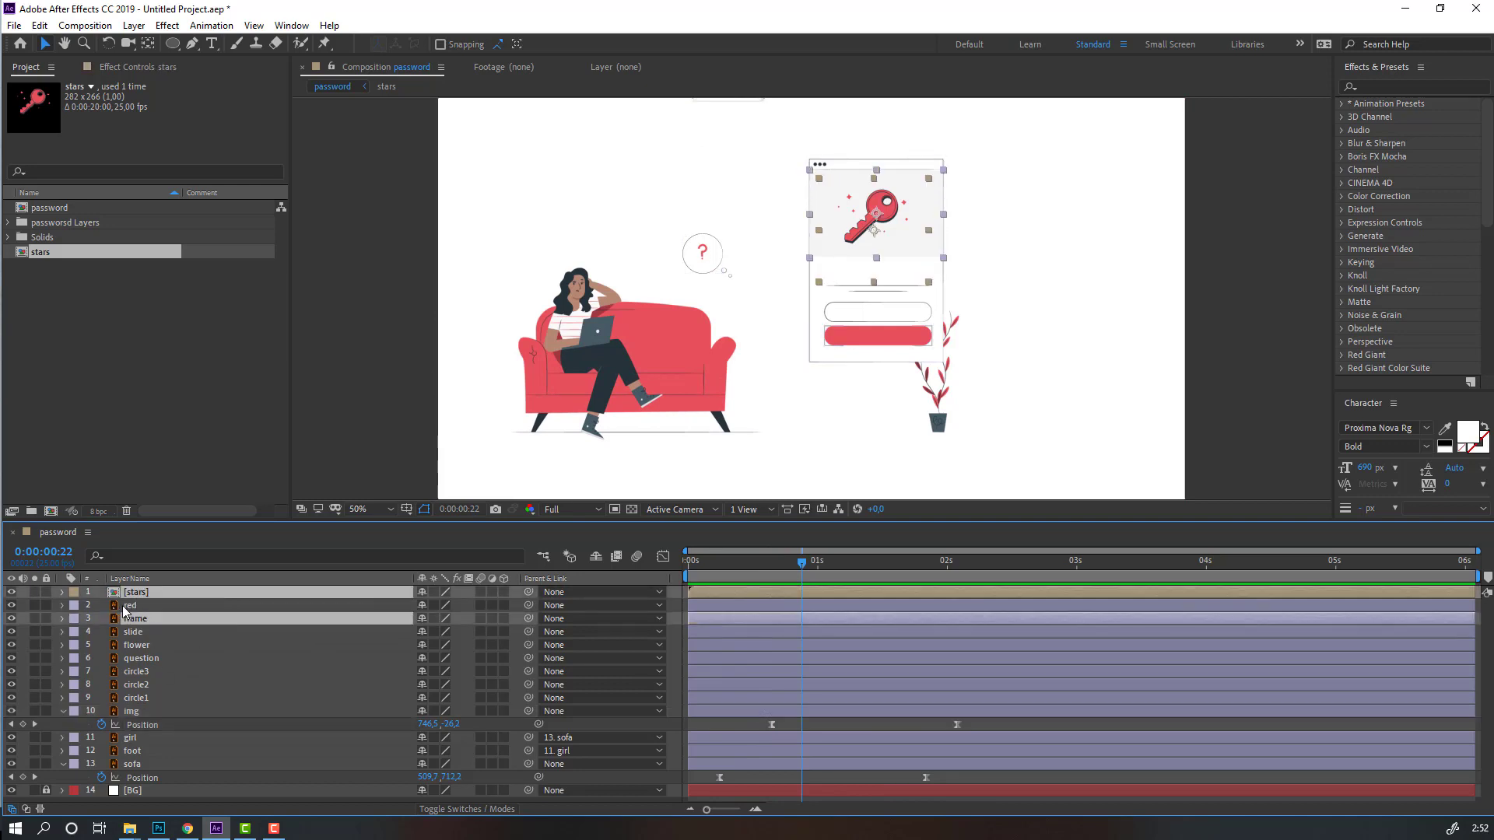
{"action": "left_click_drag", "start_coordinate": [529, 592], "coordinate": [143, 631]}
- Move the slide layer off-canvas to the right by setting its X position to 2147.1
{"action": "left_click", "coordinate": [134, 632]}
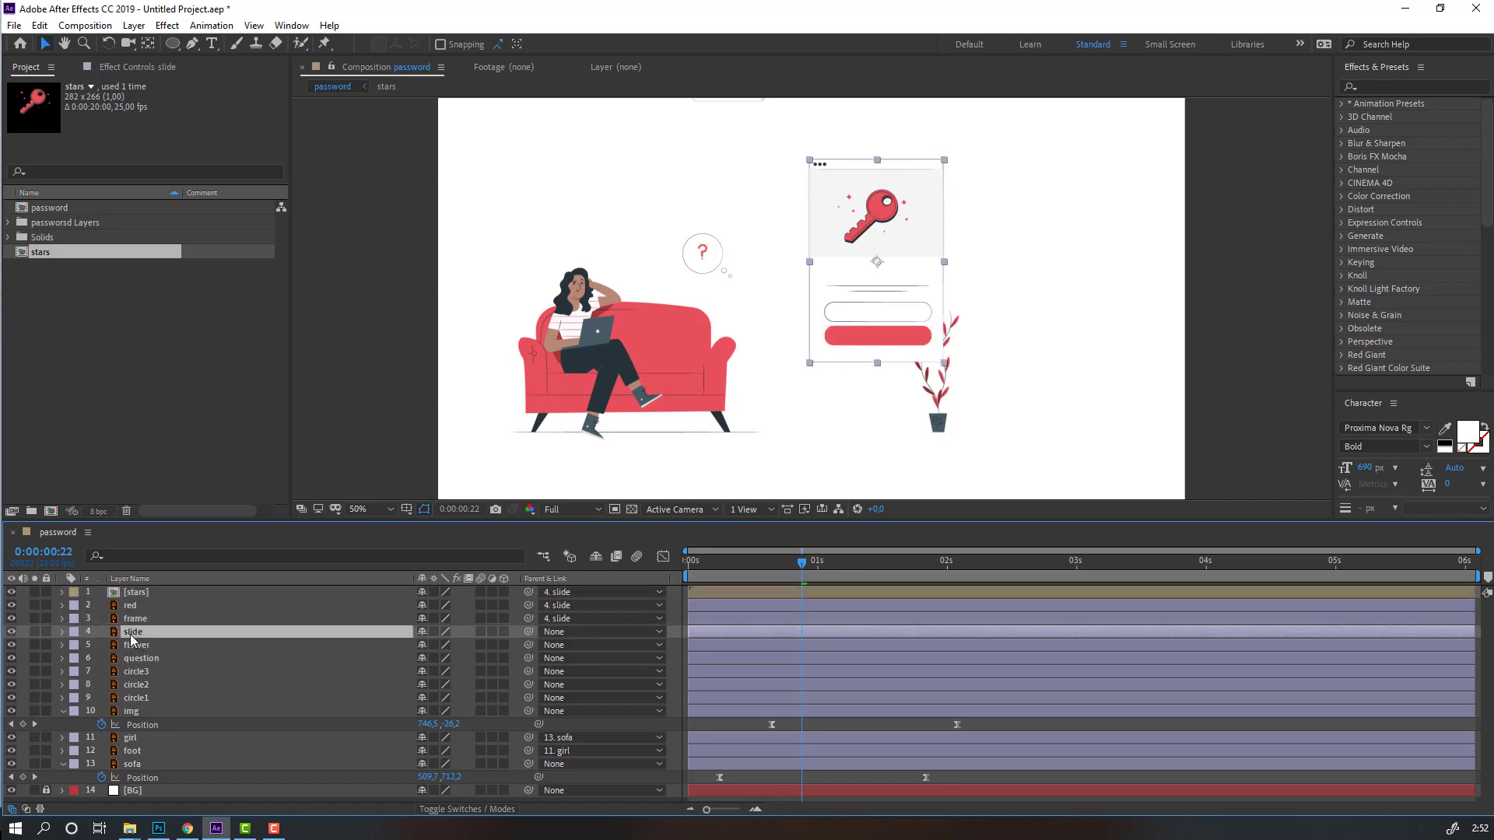
{"action": "key", "text": "p"}
{"action": "left_click", "coordinate": [428, 643]}
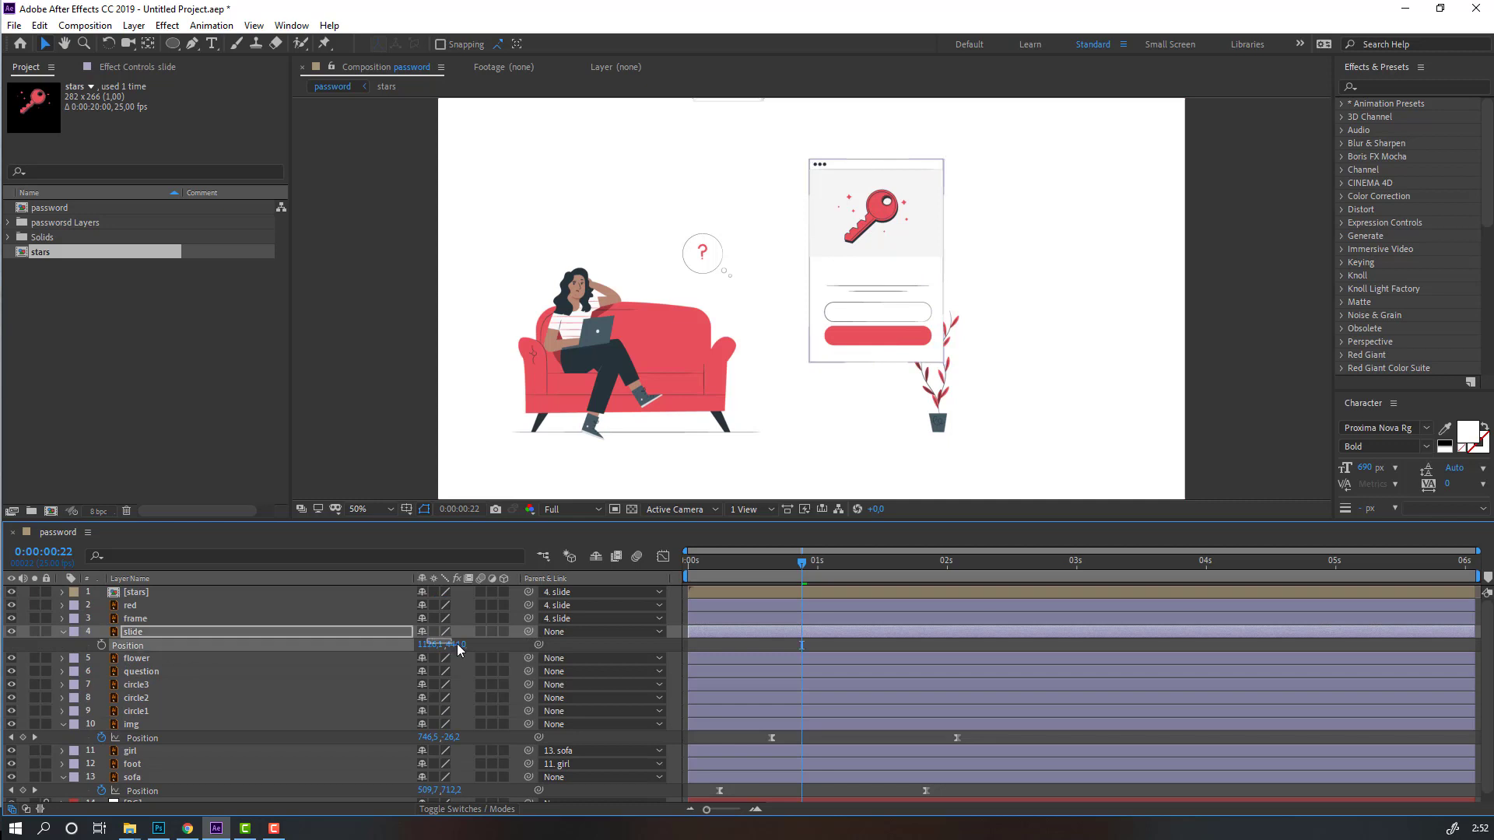
{"action": "left_click_drag", "start_coordinate": [424, 651], "coordinate": [718, 707]}
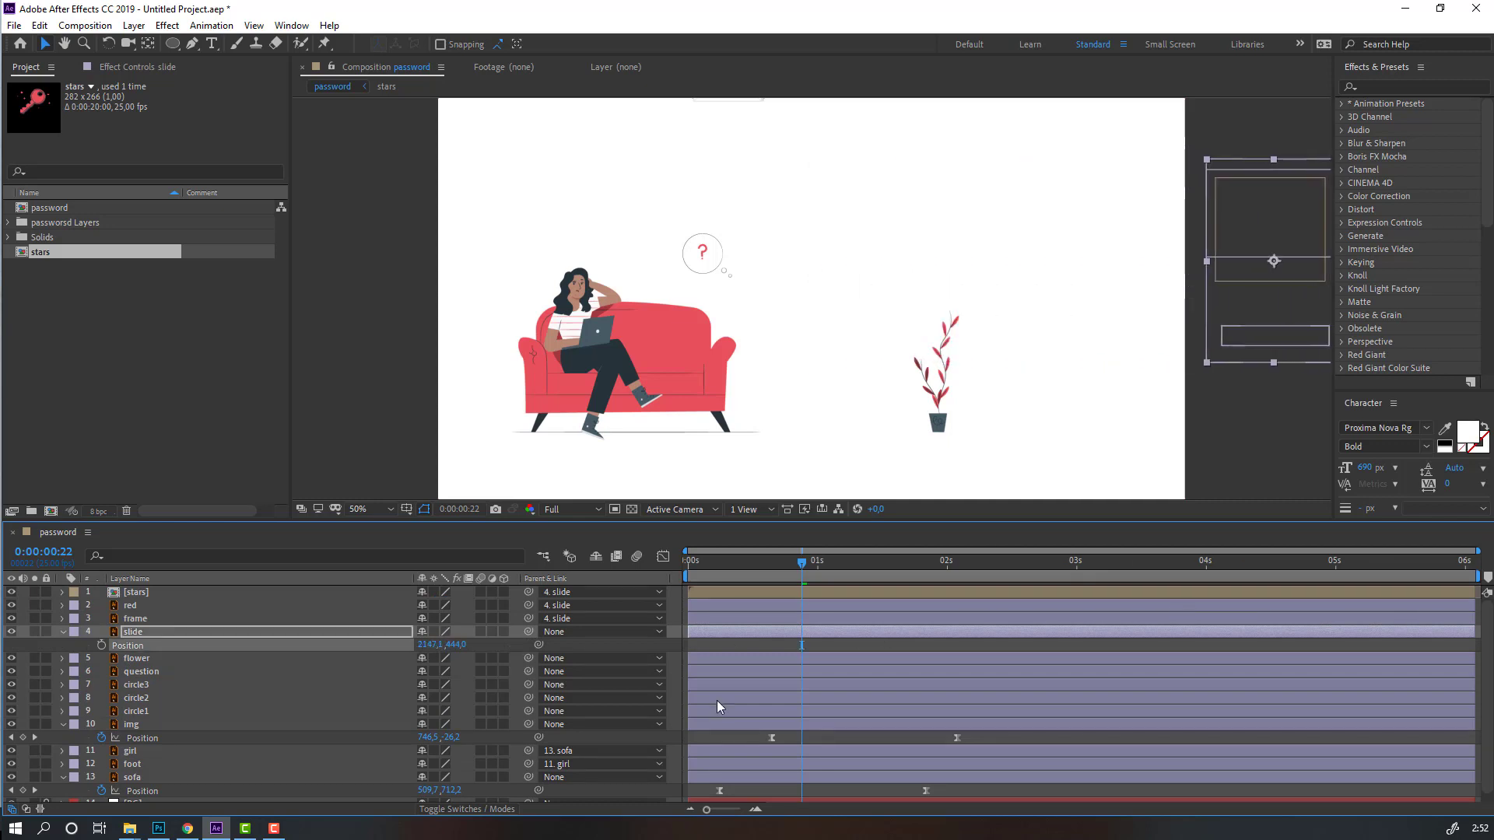
- Keyframe the flower layer sliding in from beyond the canvas's right edge at 0:00:00:17 to X 1296.5 at 0:00:01:24
{"action": "left_click", "coordinate": [144, 659]}
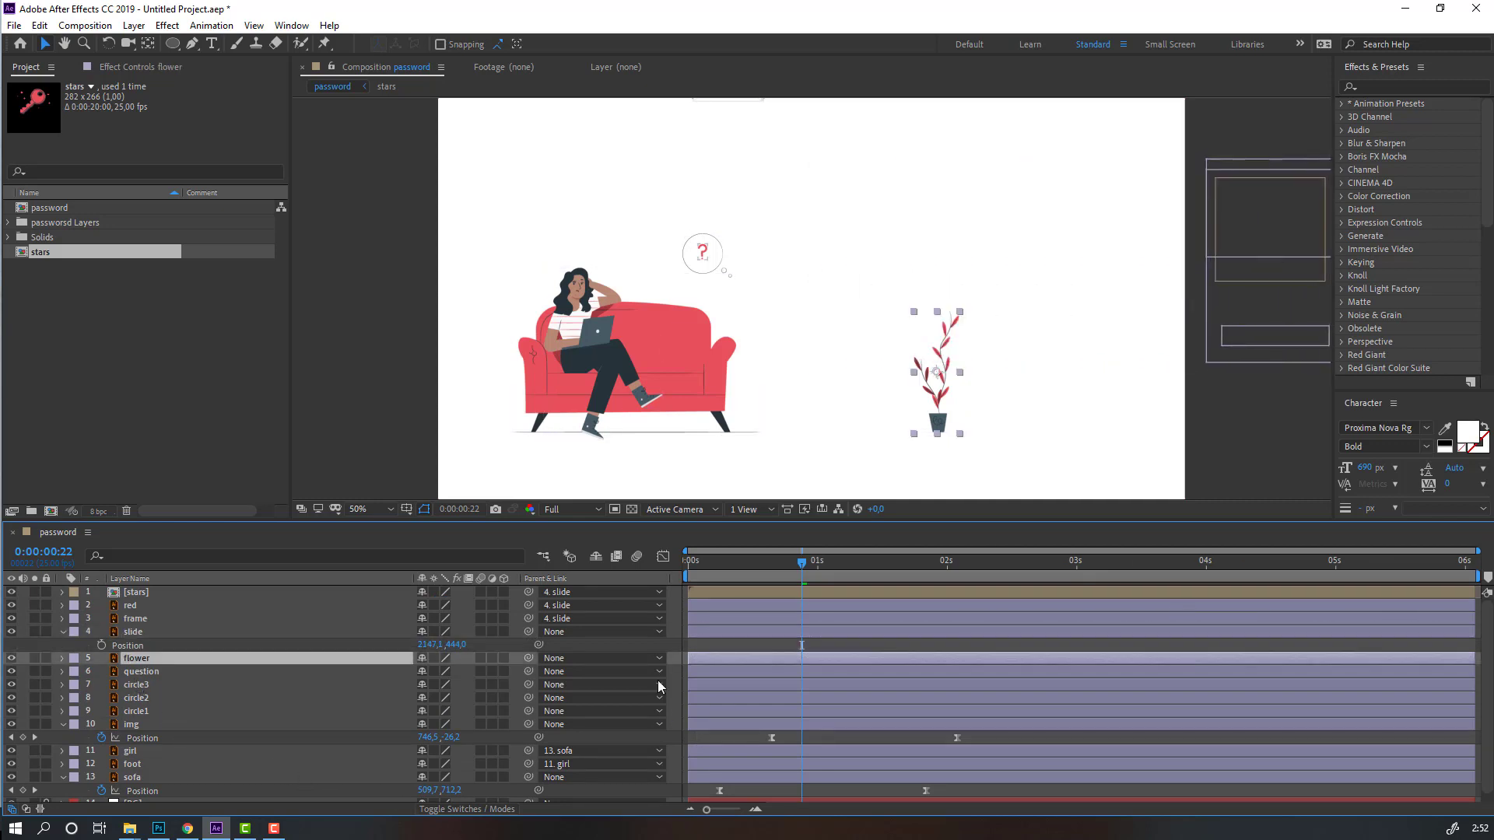
{"action": "key", "text": "p"}
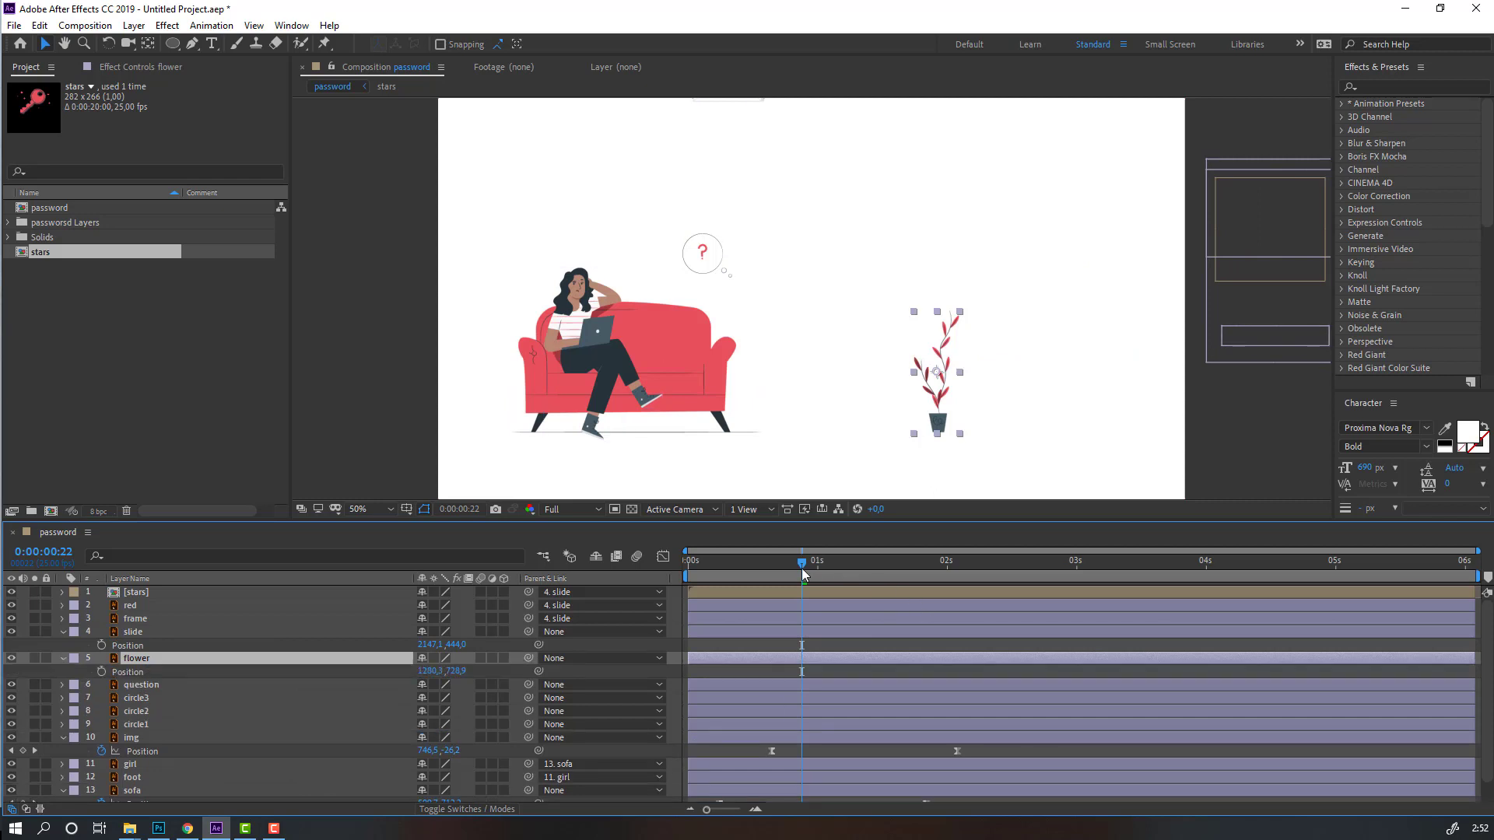
{"action": "mouse_move", "coordinate": [804, 575]}
{"action": "left_mouse_down"}
{"action": "mouse_move", "coordinate": [826, 574]}
{"action": "mouse_move", "coordinate": [777, 577]}
{"action": "left_mouse_up"}
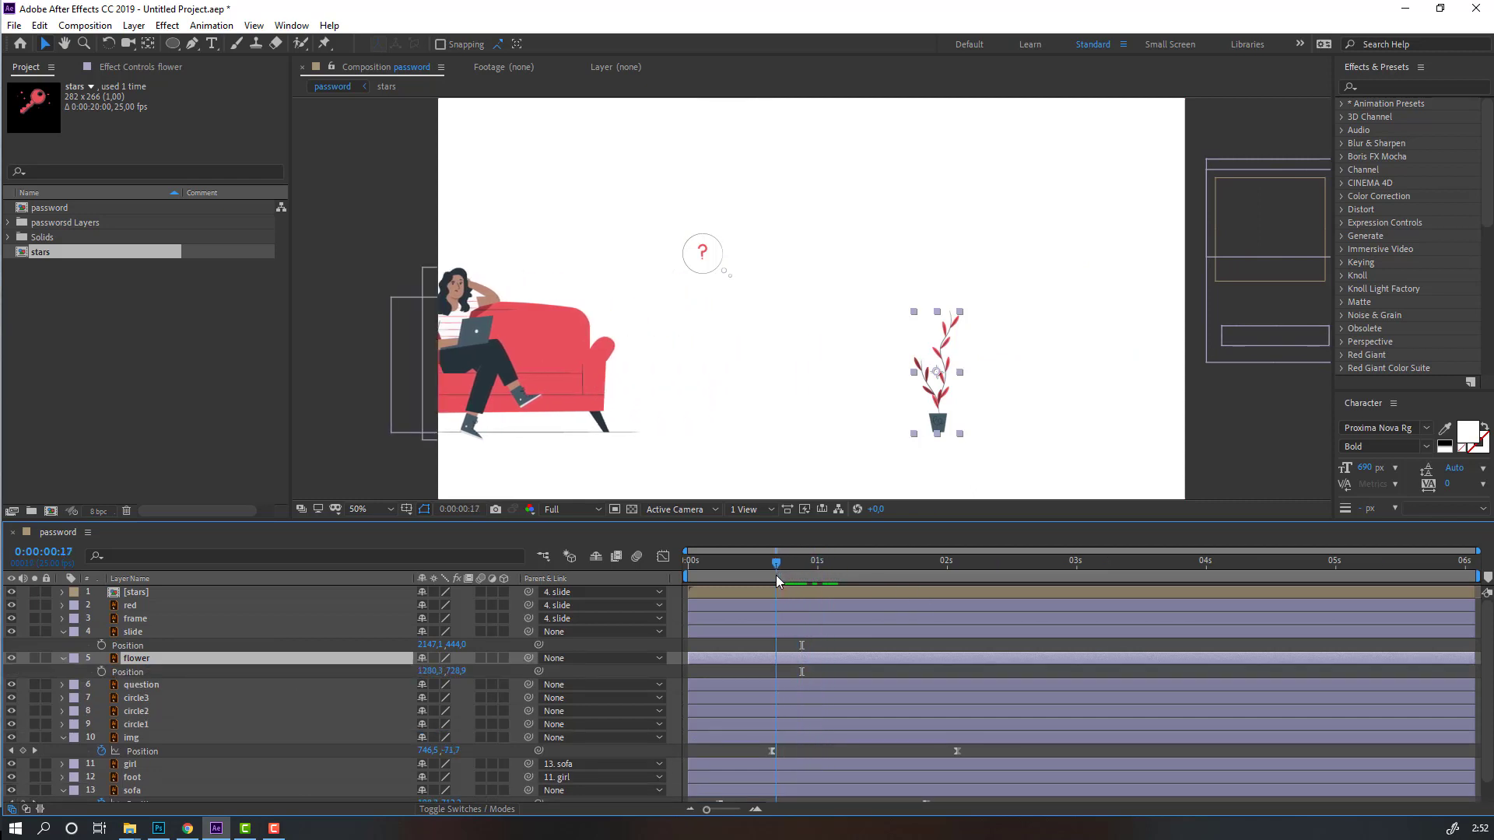
{"action": "left_click", "coordinate": [102, 673]}
{"action": "left_click_drag", "start_coordinate": [422, 676], "coordinate": [932, 571]}
{"action": "left_click_drag", "start_coordinate": [432, 674], "coordinate": [0, 674]}
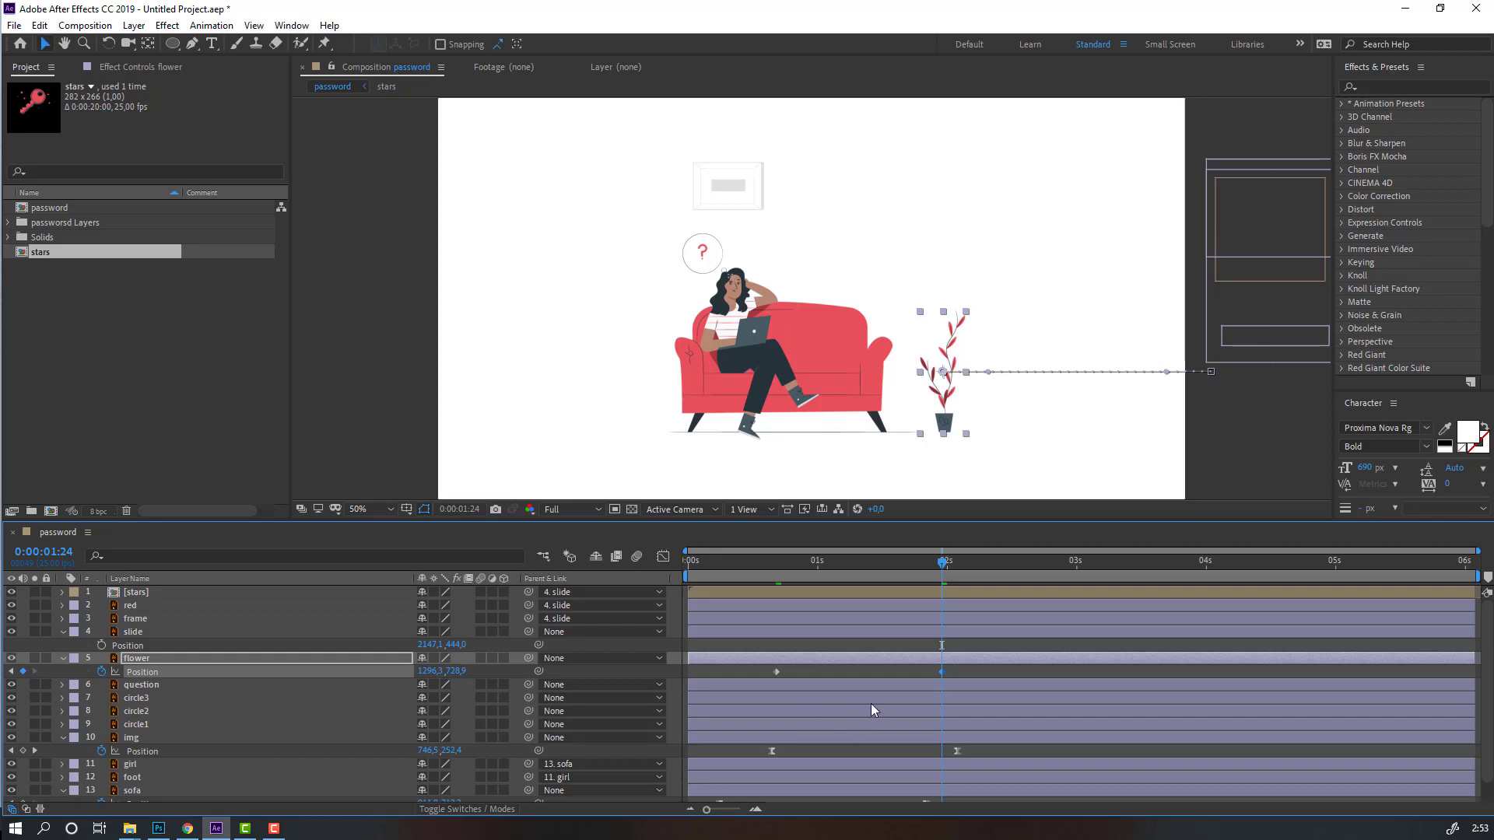
- Apply Easy Ease to both of the flower layer's position keyframes
{"action": "left_click_drag", "start_coordinate": [963, 676], "coordinate": [718, 683]}
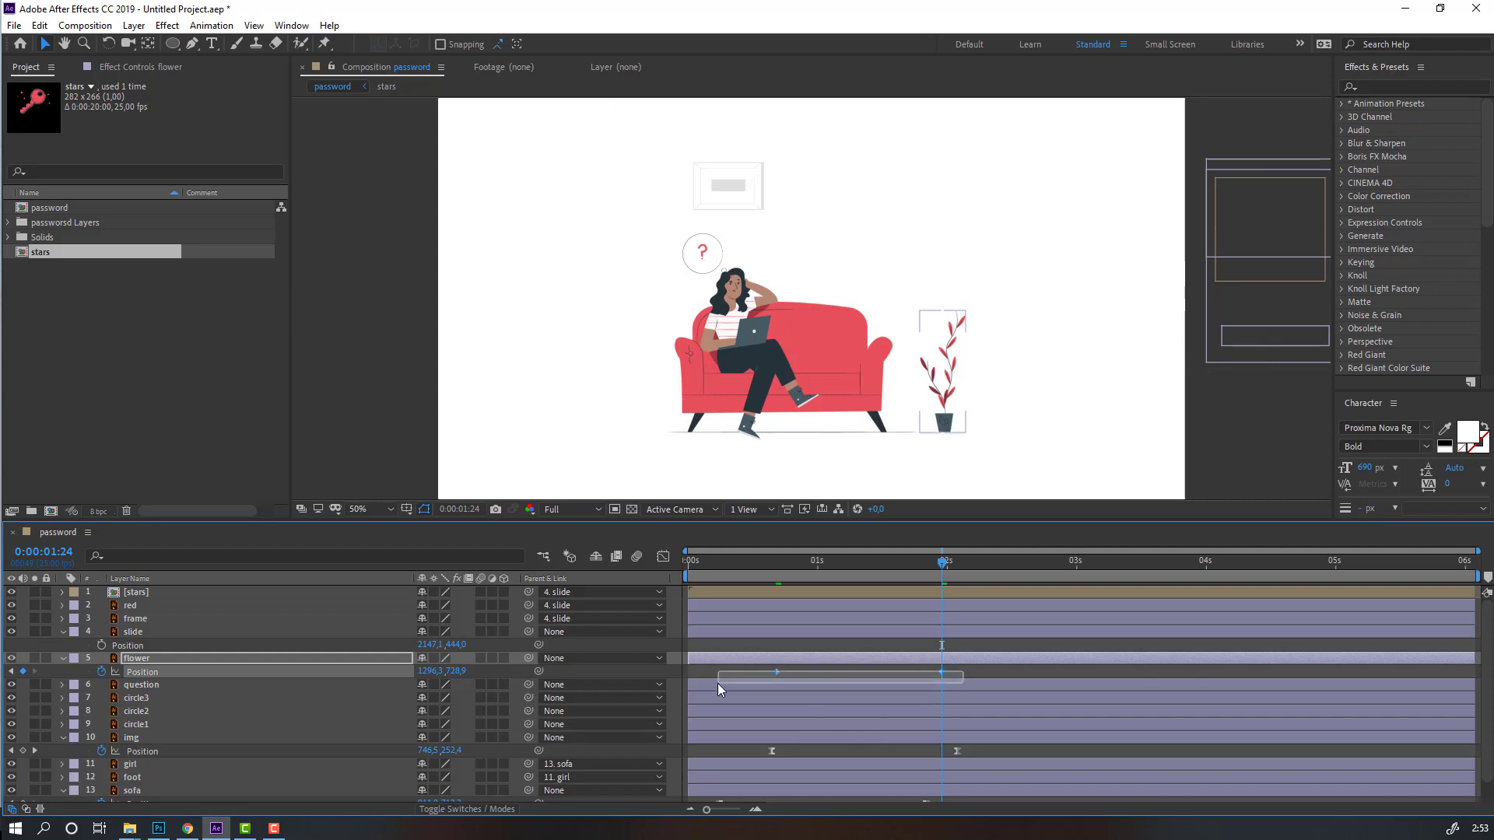
{"action": "right_click", "coordinate": [777, 671]}
{"action": "mouse_move", "coordinate": [952, 659]}
{"action": "left_click", "coordinate": [992, 707]}
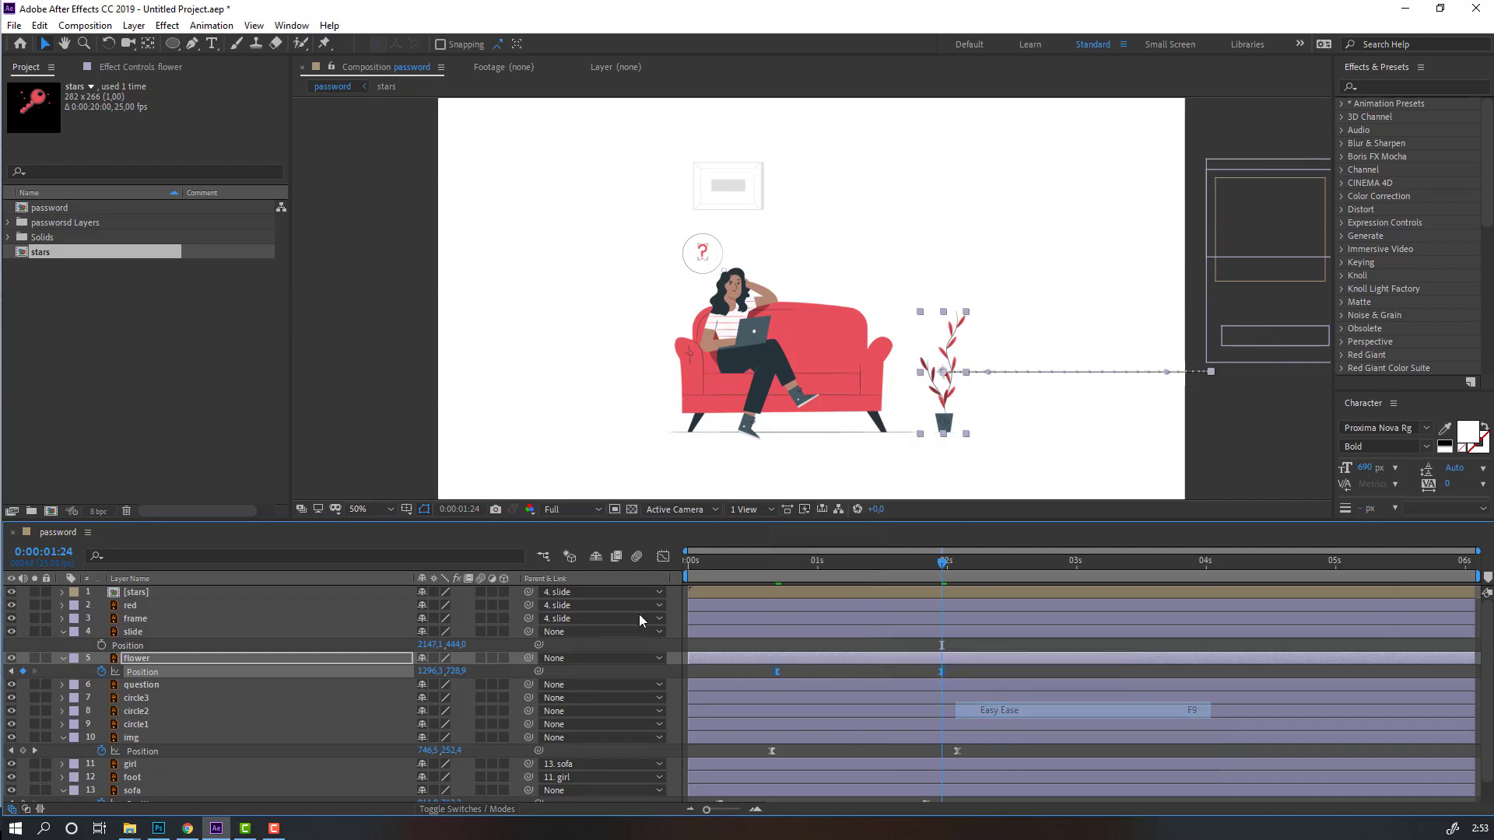
- Reshape the flower layer's speed graph to a sharp early peak with a long ease-out, and preview the motion
{"action": "left_click", "coordinate": [662, 557]}
{"action": "mouse_move", "coordinate": [945, 778]}
{"action": "left_mouse_down"}
{"action": "mouse_move", "coordinate": [926, 753]}
{"action": "mouse_move", "coordinate": [866, 766]}
{"action": "mouse_move", "coordinate": [886, 766]}
{"action": "left_mouse_up"}
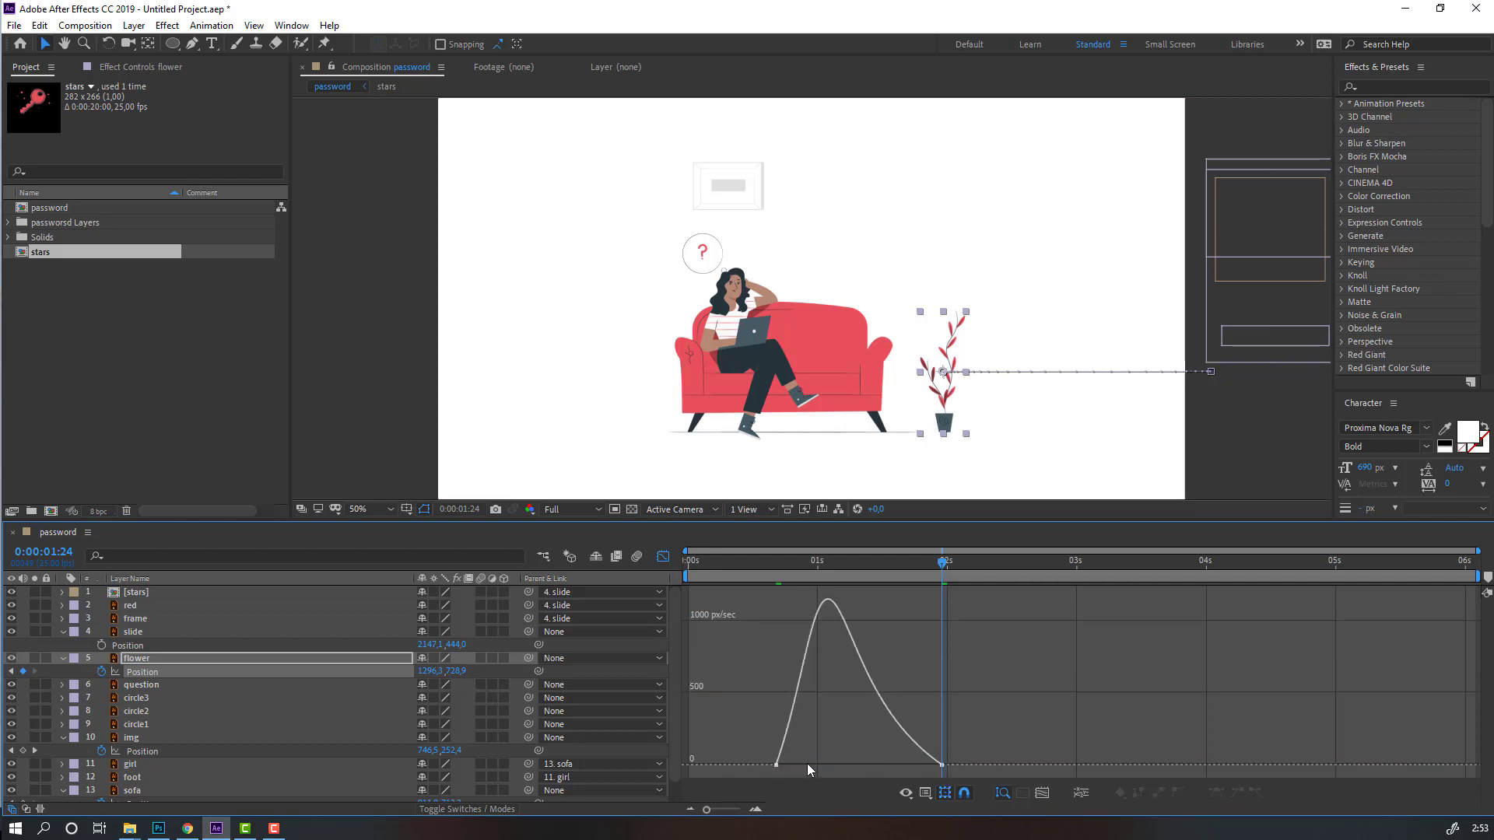
{"action": "left_click_drag", "start_coordinate": [787, 760], "coordinate": [875, 765]}
{"action": "key", "text": "space"}
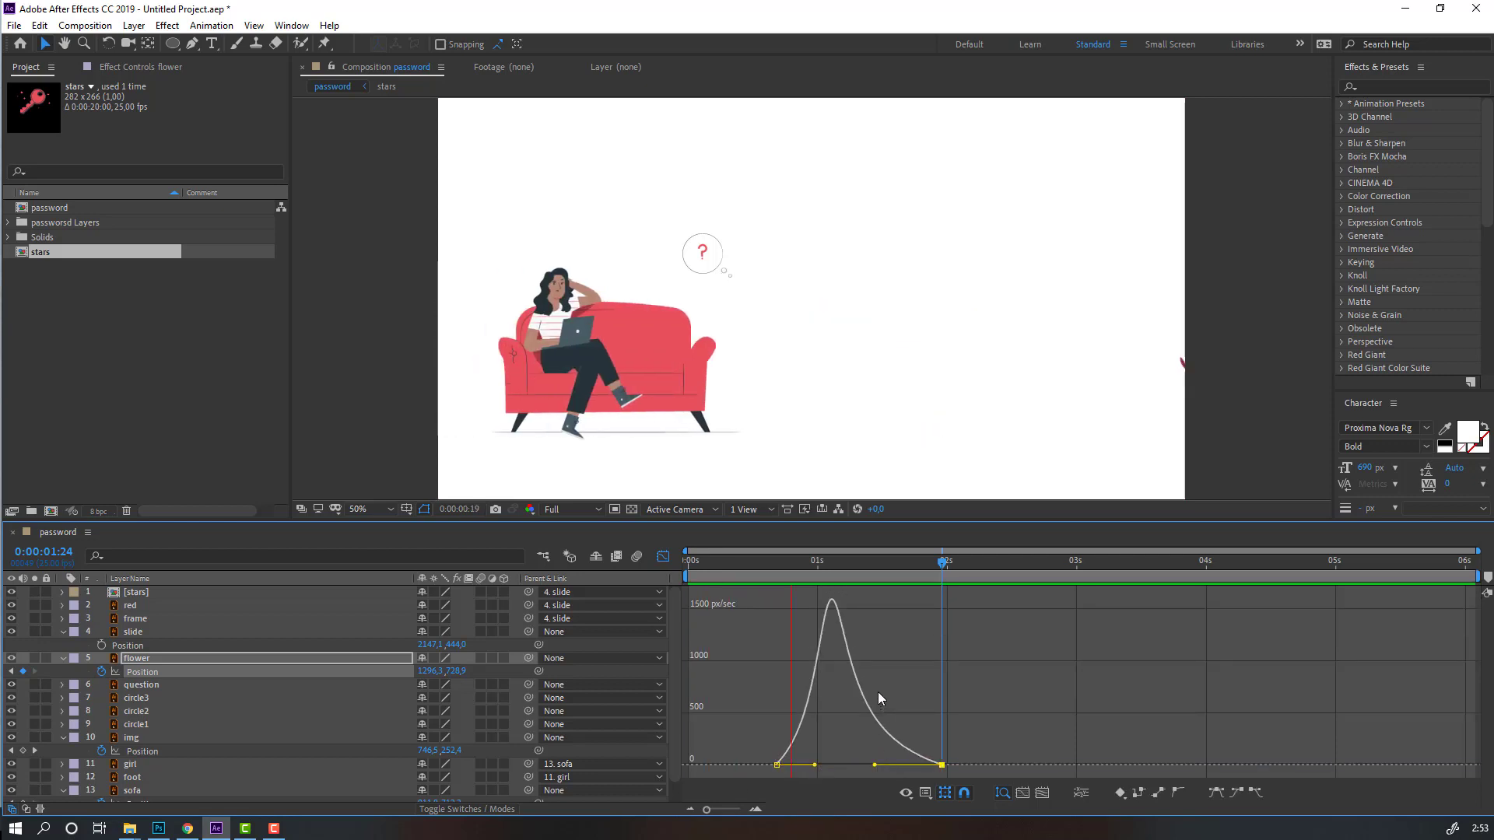
- Start the flower's slide-in earlier by moving its first position keyframe to about 0:00:00:11, and preview it
{"action": "left_click", "coordinate": [663, 557]}
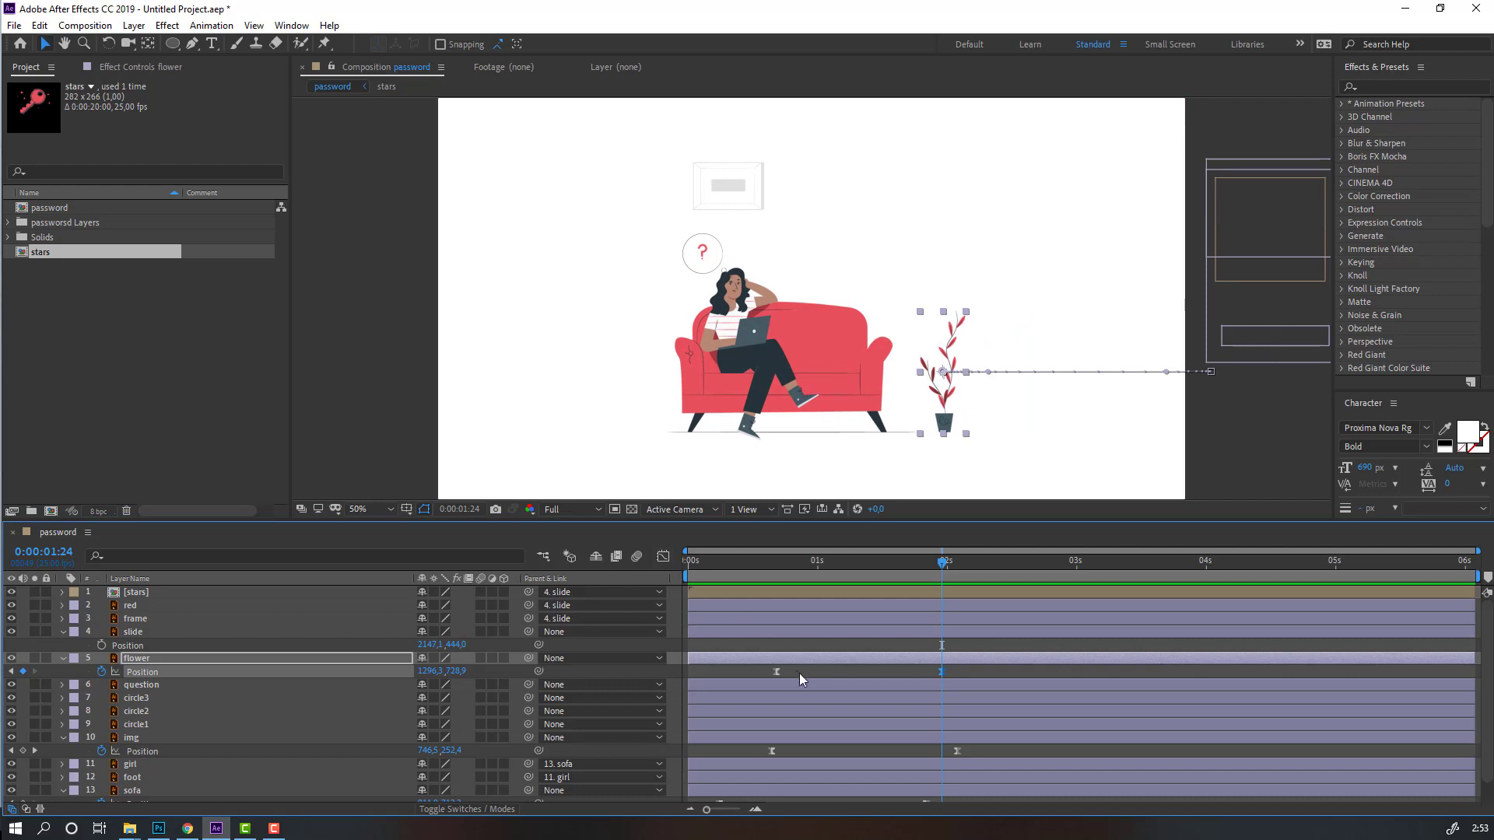
{"action": "left_click", "coordinate": [776, 672]}
{"action": "key", "text": "Delete"}
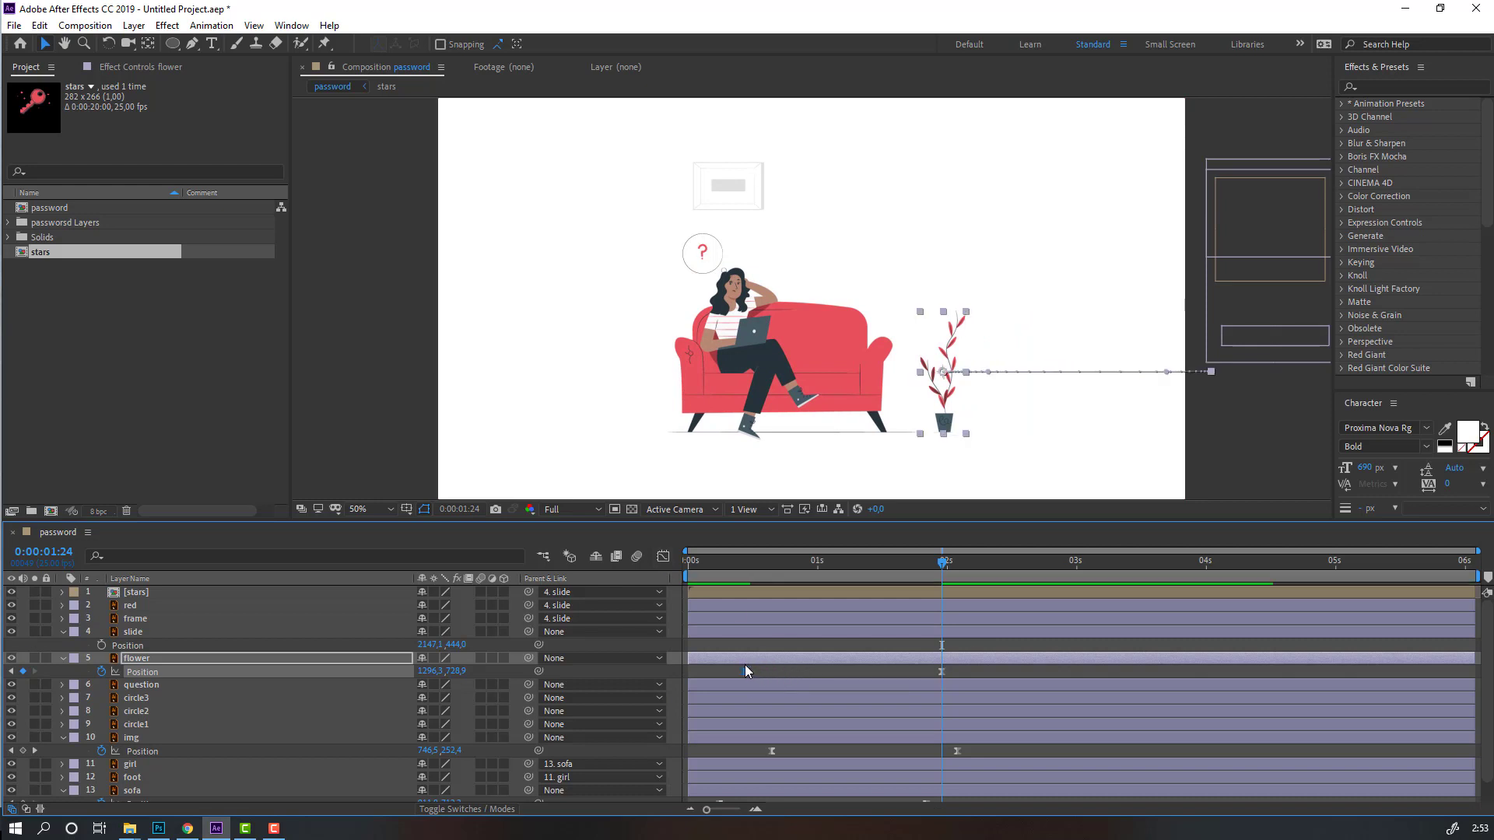
{"action": "key", "text": "space"}
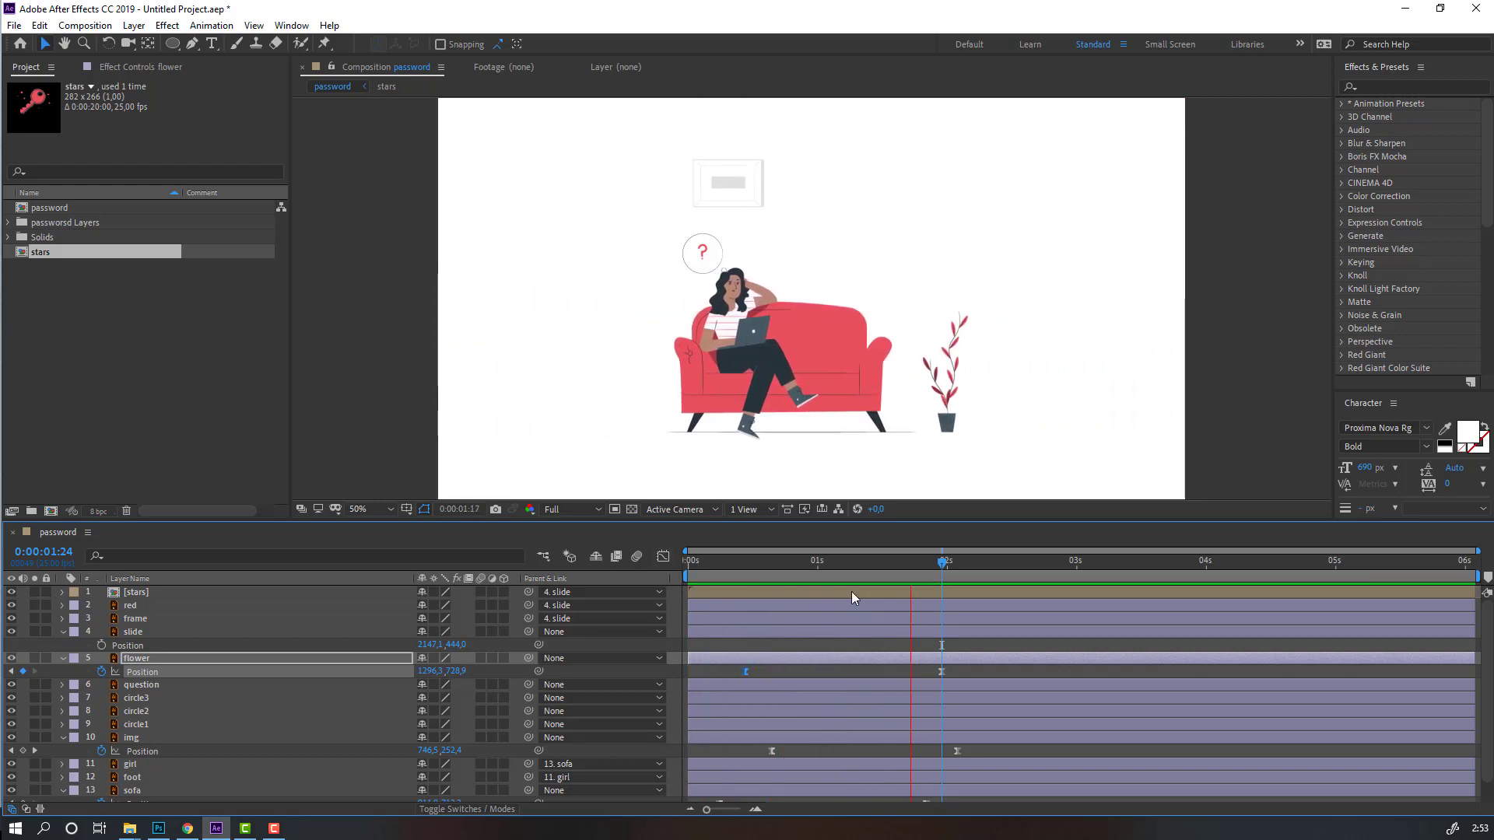
- Solo the question, circle3, circle2 and circle1 layers at 0:00:00:21 for a close-up of the thought bubble
{"action": "left_click", "coordinate": [796, 561]}
{"action": "left_click", "coordinate": [147, 724]}
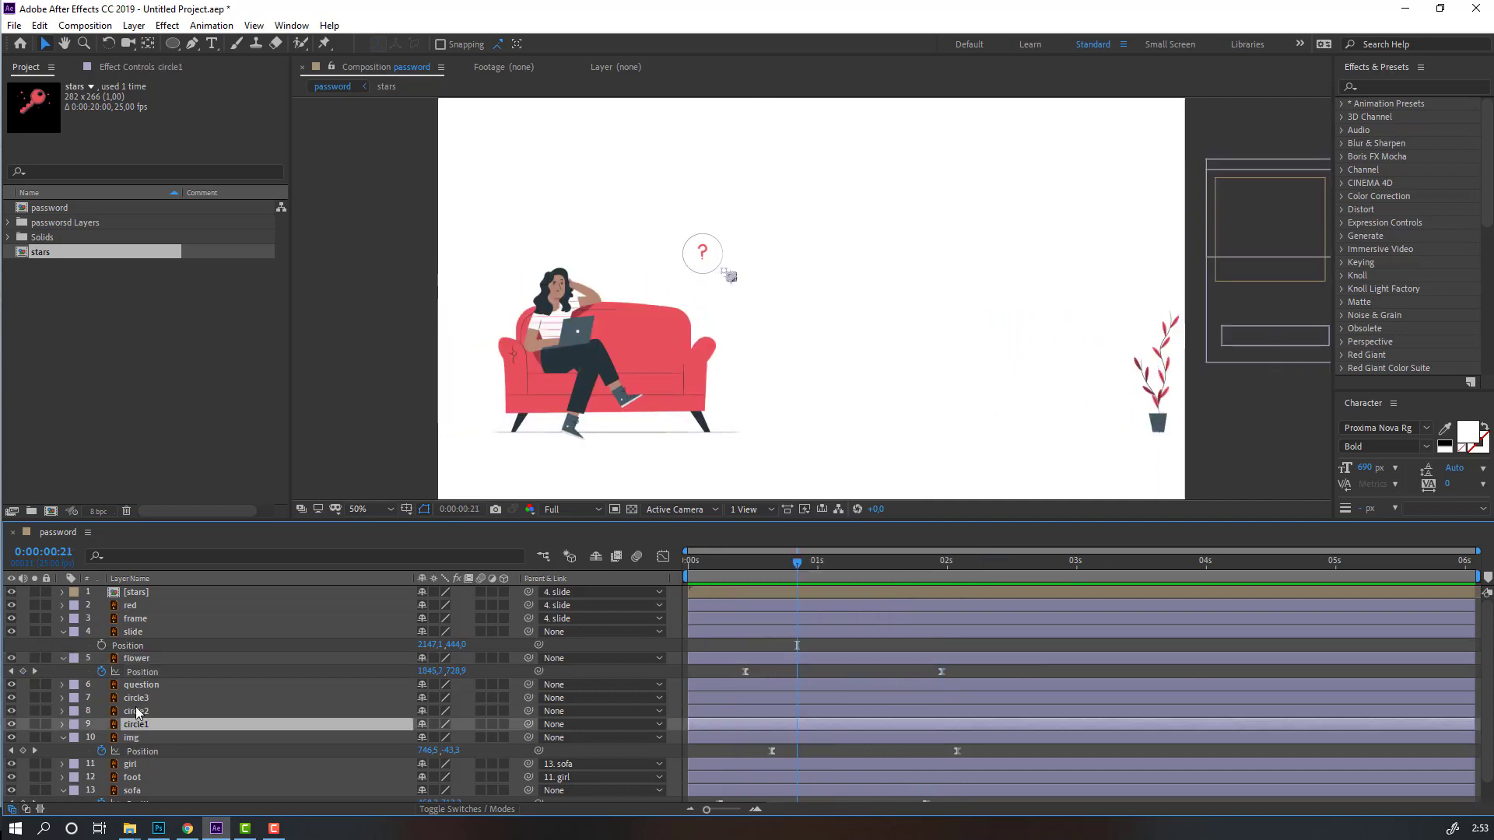
{"action": "left_click", "coordinate": [162, 699], "text": "shift"}
{"action": "left_click", "coordinate": [137, 688], "text": "shift"}
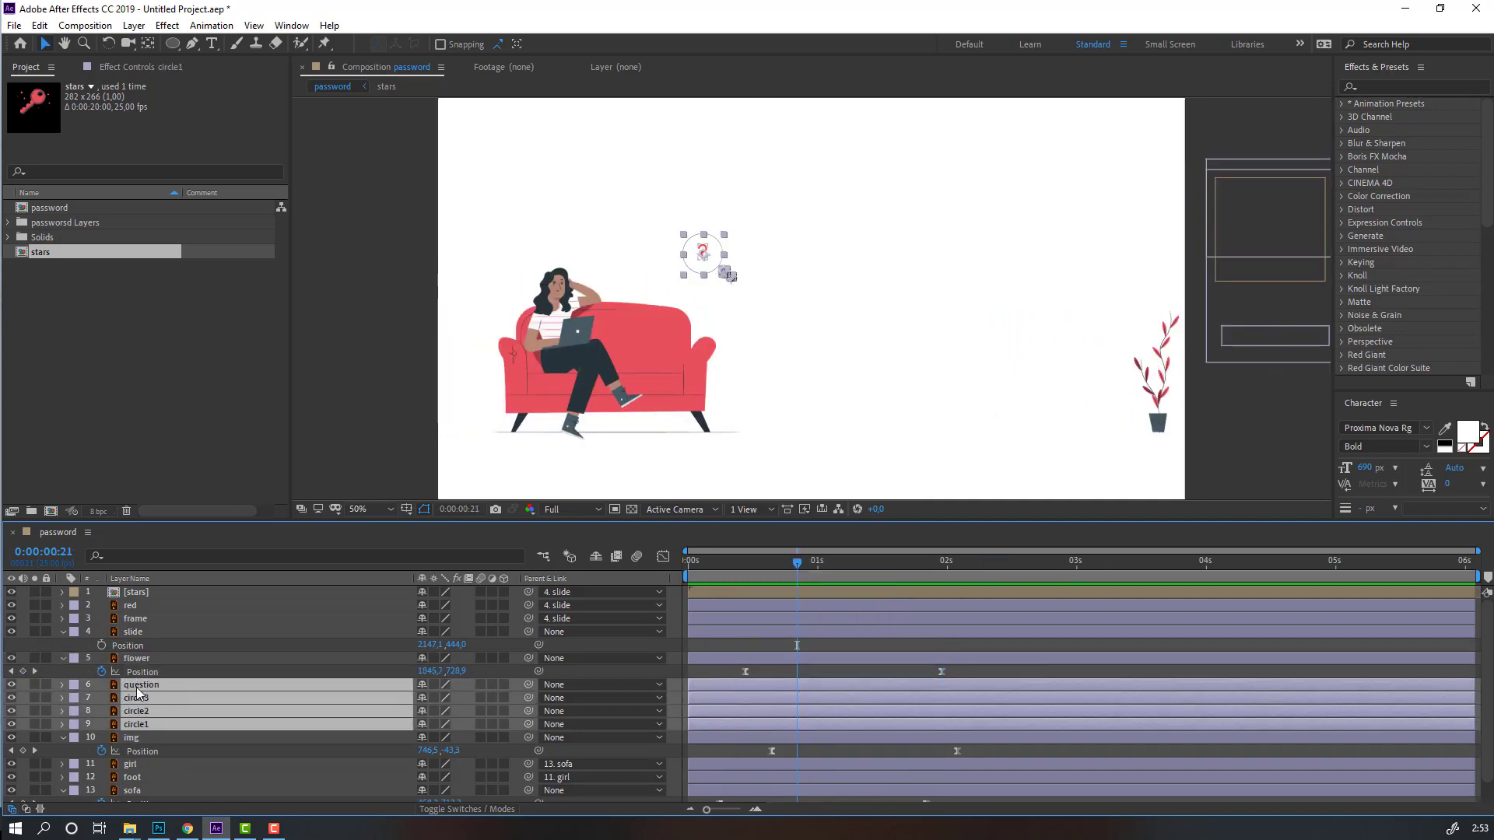
{"action": "left_click", "coordinate": [35, 685]}
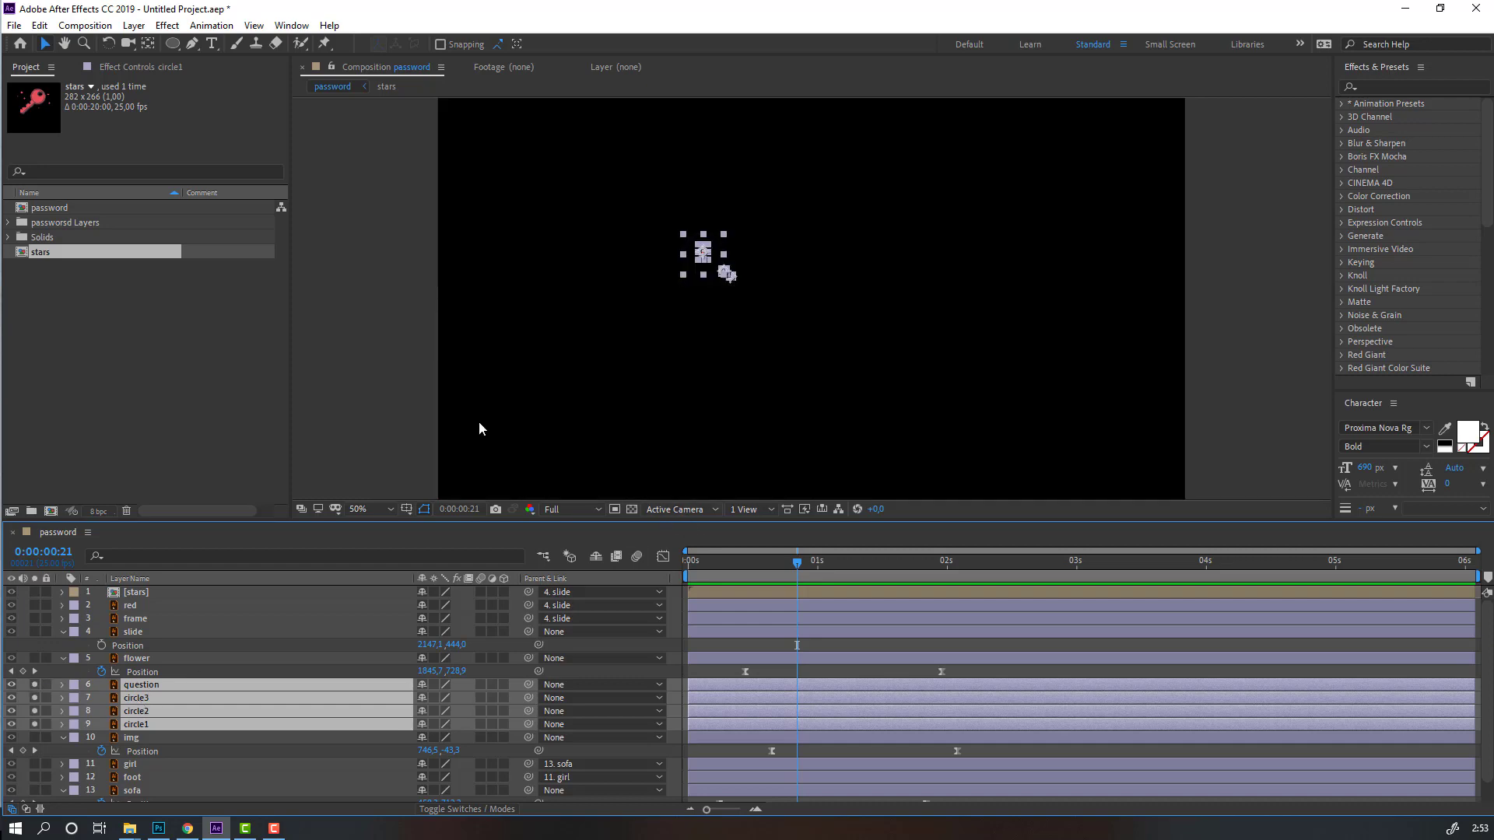
{"action": "left_click", "coordinate": [367, 411]}
{"action": "scroll", "coordinate": [622, 335], "scroll_direction": "up", "scroll_amount": 2}
{"action": "left_click_drag", "start_coordinate": [449, 285], "coordinate": [557, 324]}
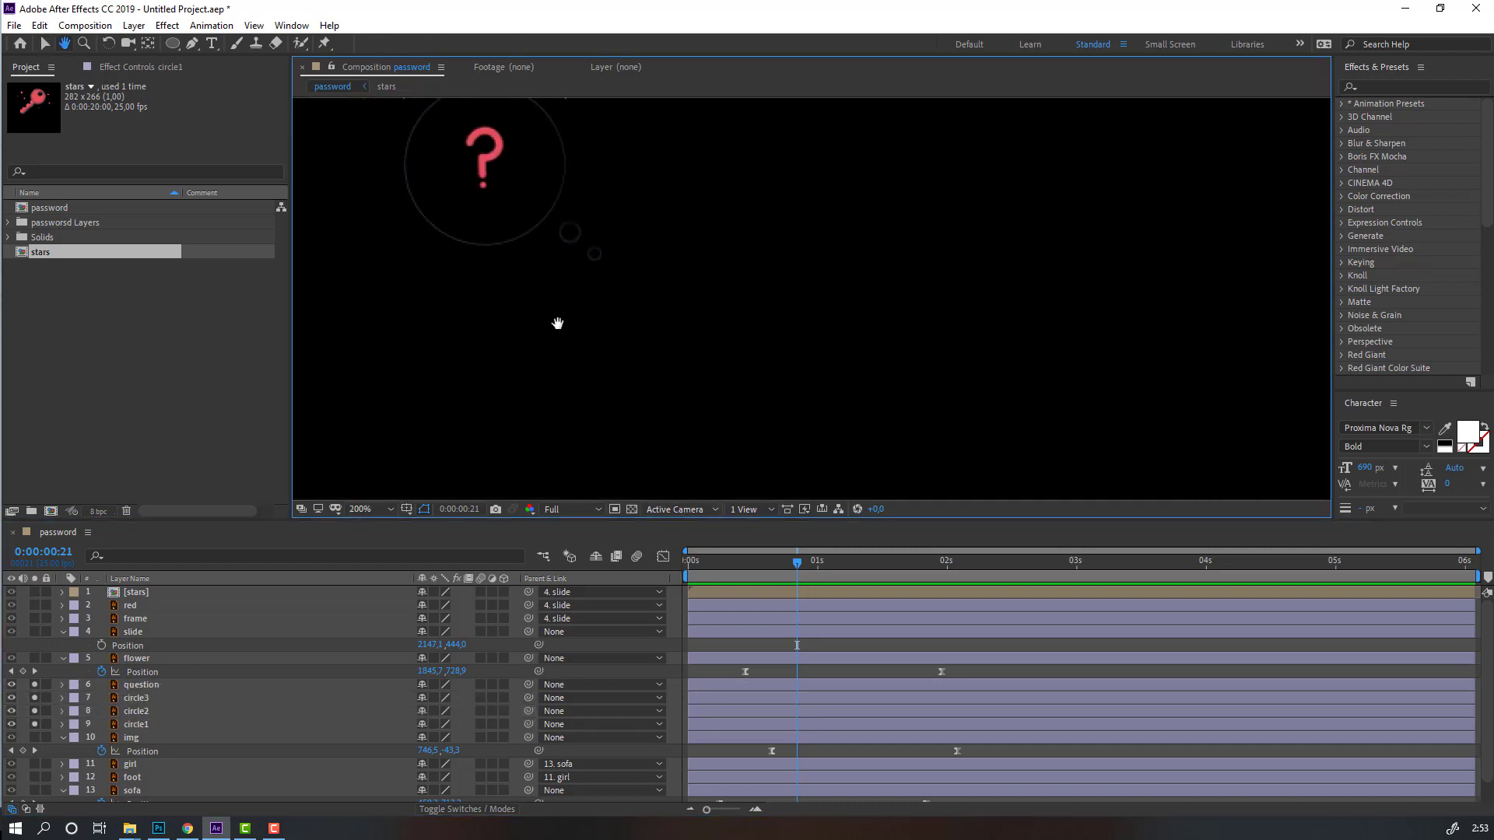
- Open Animation Composer and browse its 2D layer transition presets to those scaling proportionately from the anchor point
{"action": "left_click", "coordinate": [292, 26]}
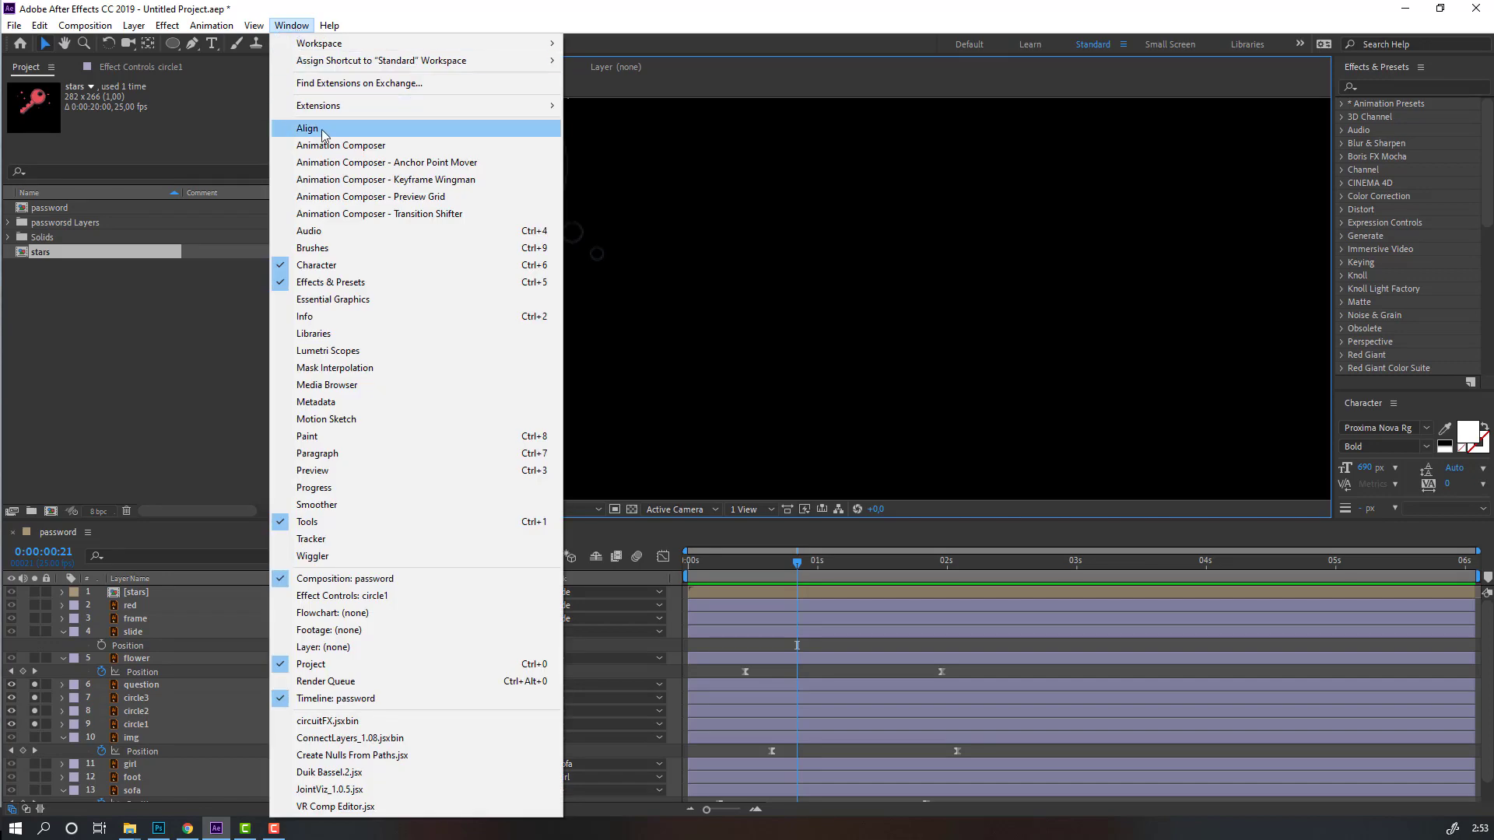
{"action": "left_click", "coordinate": [350, 146]}
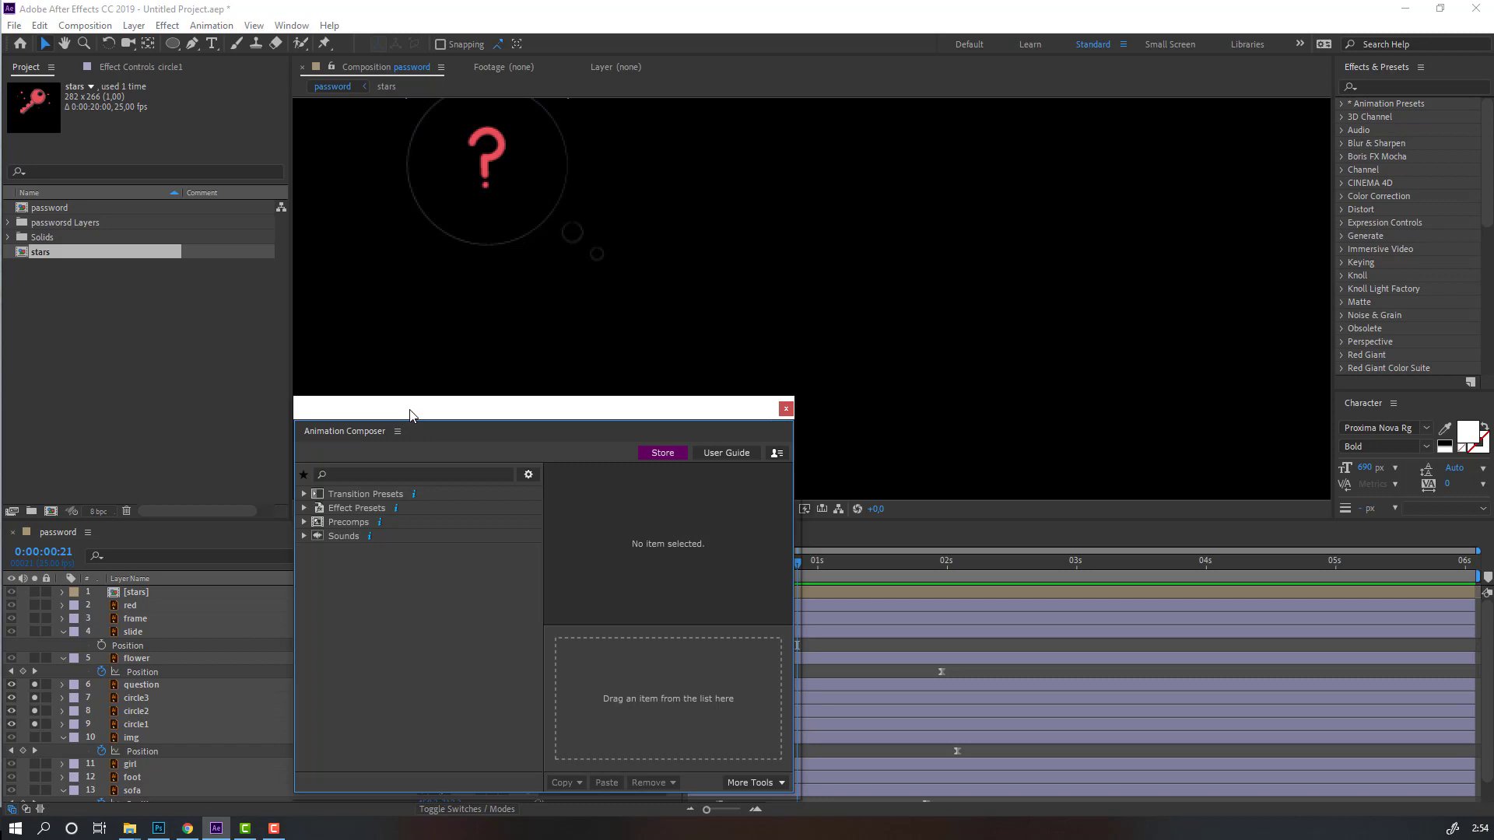
{"action": "left_click_drag", "start_coordinate": [410, 415], "coordinate": [424, 413]}
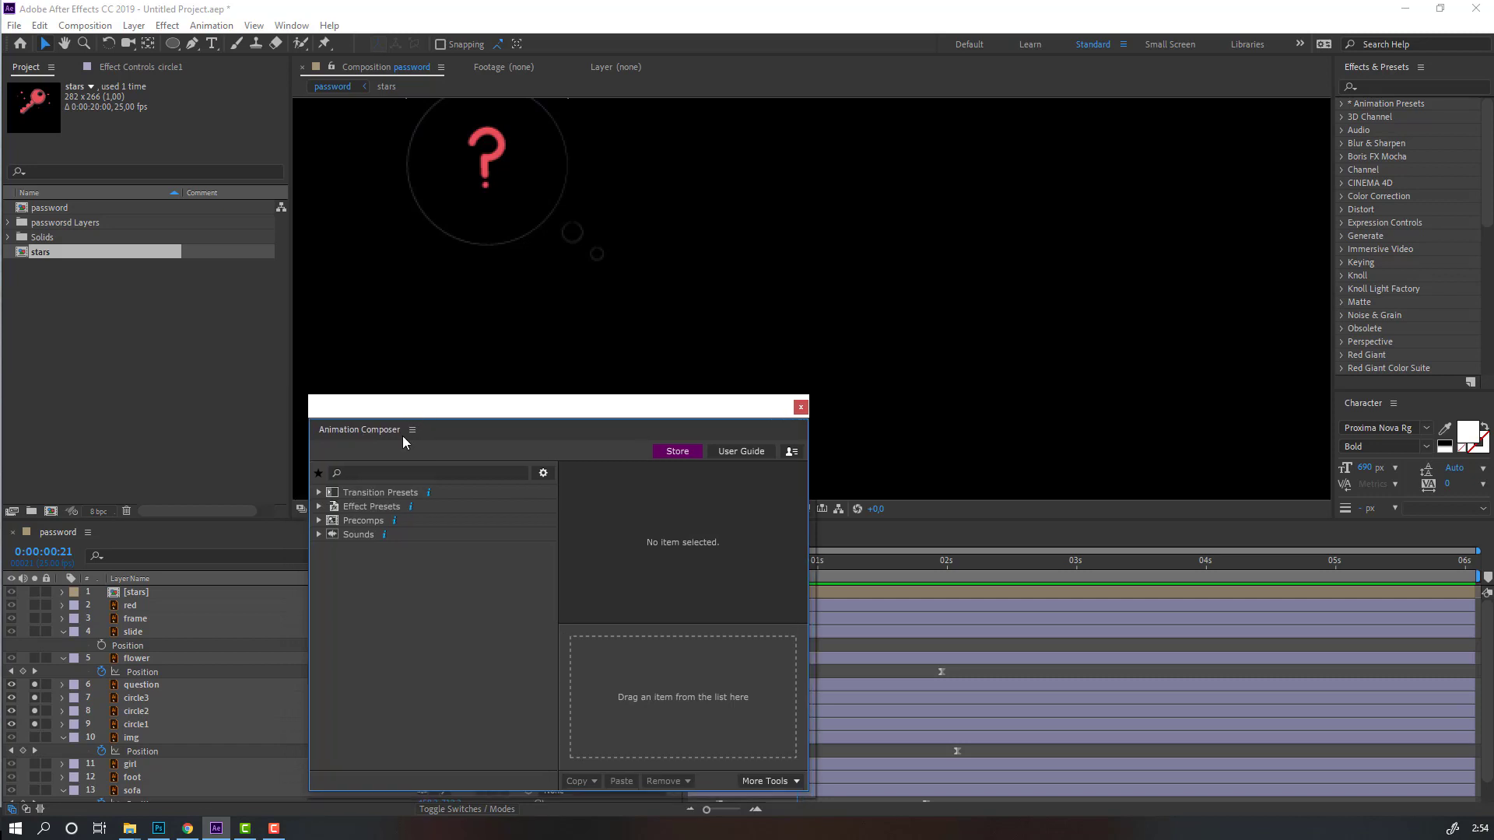
{"action": "left_click", "coordinate": [319, 492]}
{"action": "left_click", "coordinate": [335, 507]}
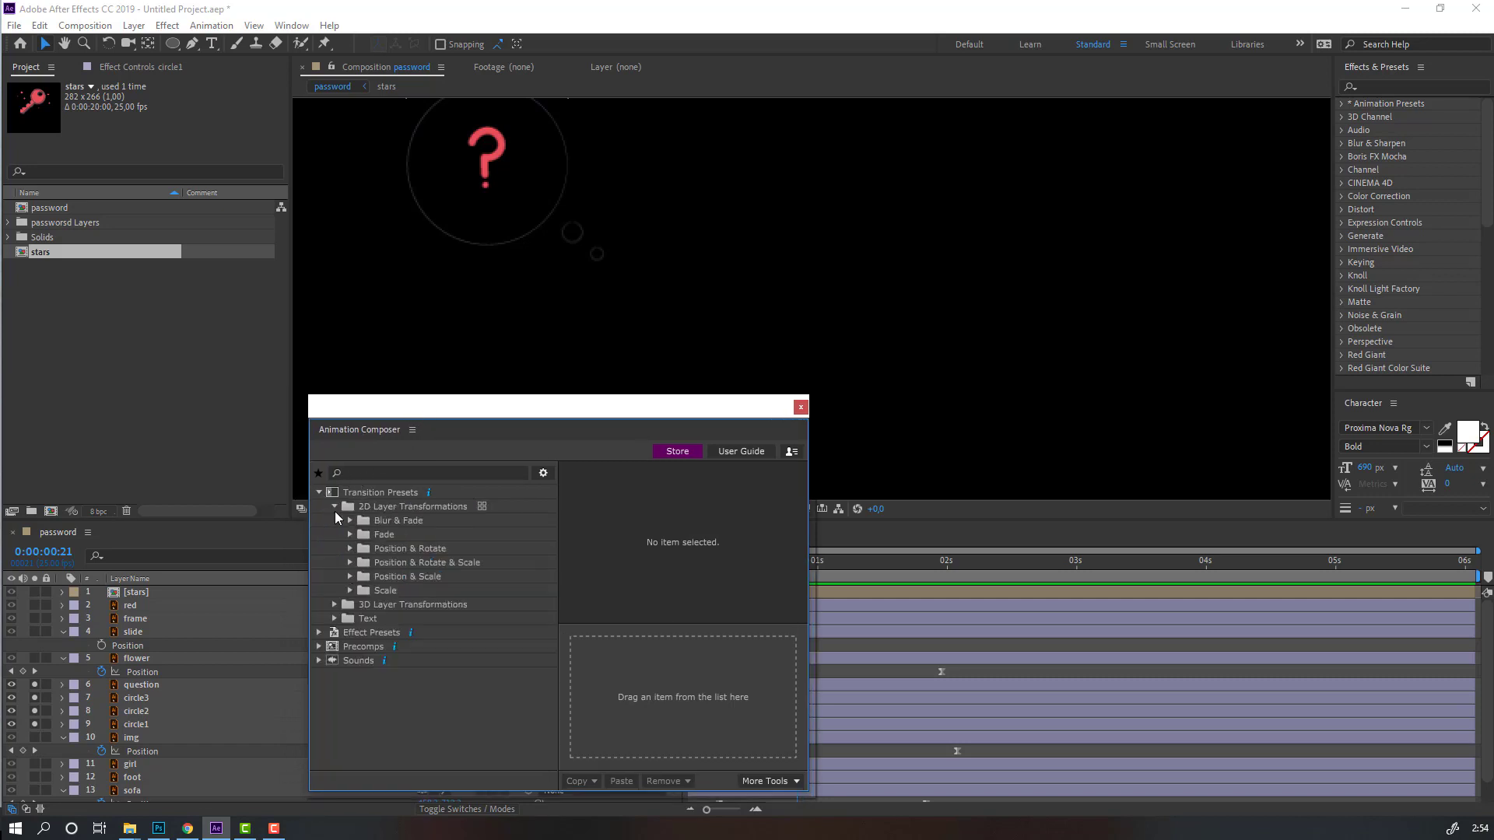
{"action": "left_click", "coordinate": [348, 590]}
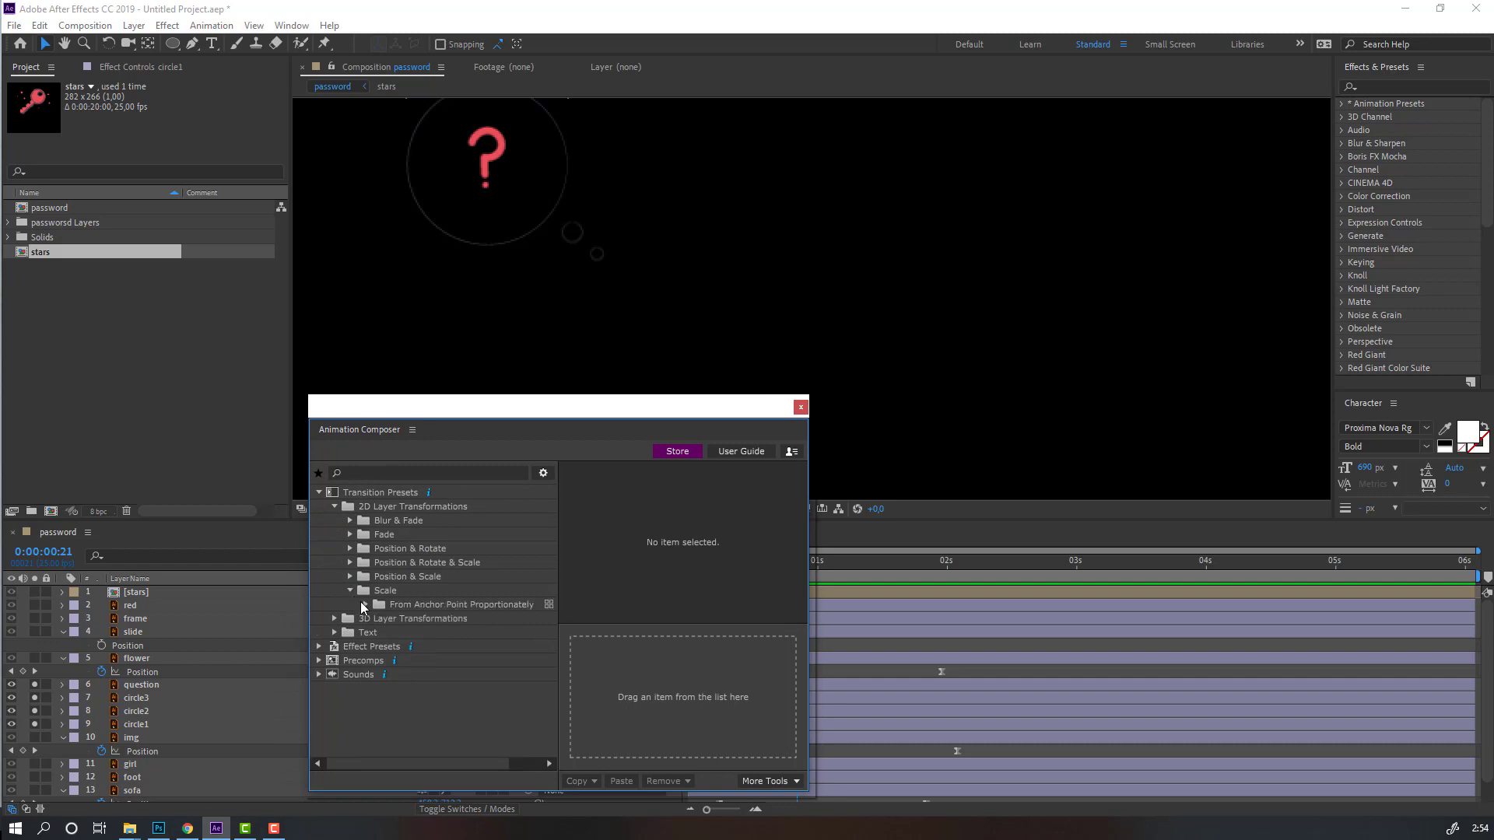
{"action": "left_click", "coordinate": [365, 604]}
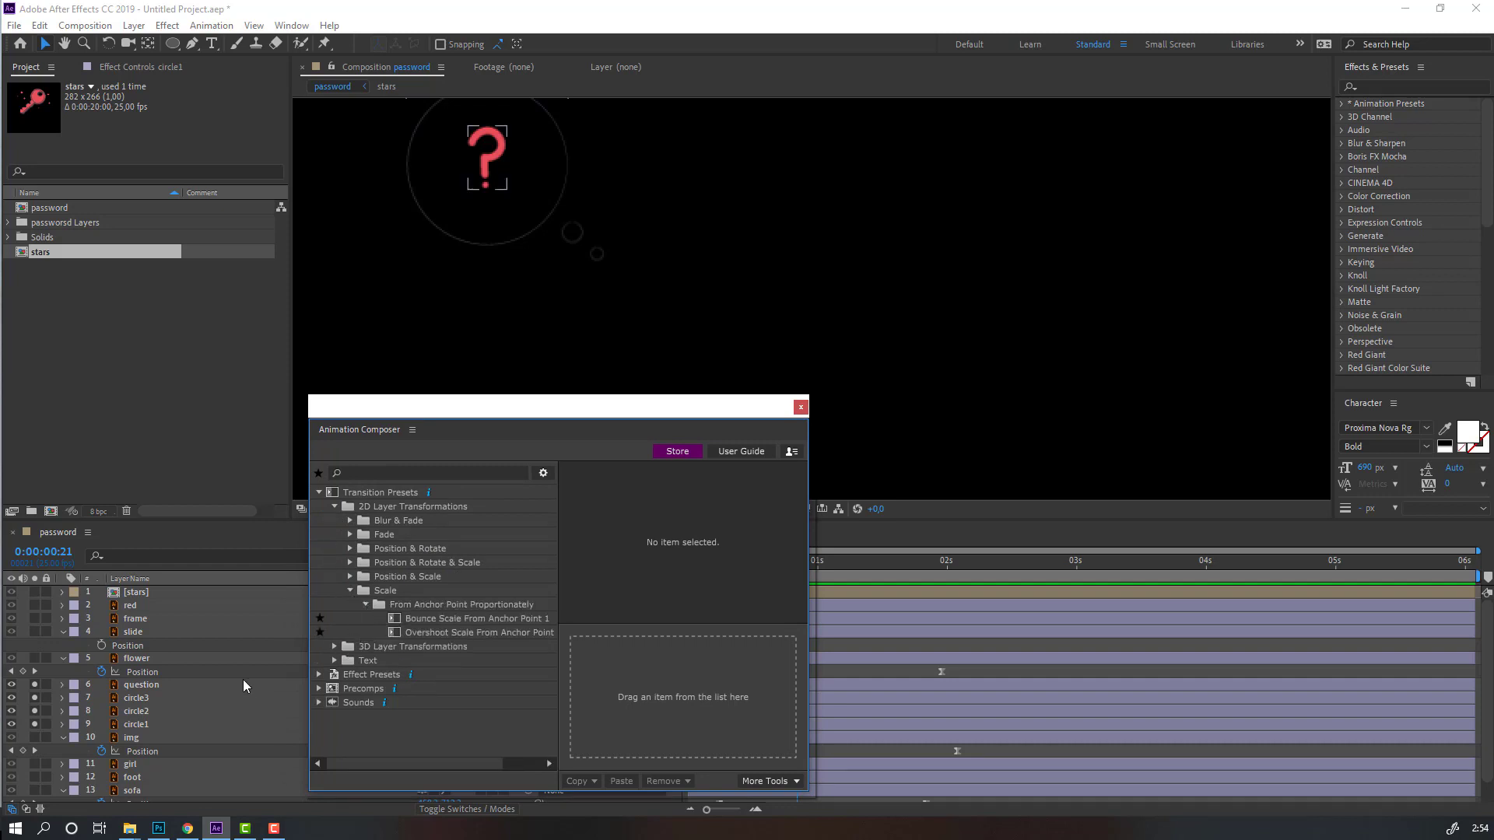
- Apply the Bounce Scale From Anchor Point 1 preset to the question and three circle layers for both In and Out, and close Animation Composer
{"action": "left_click", "coordinate": [140, 722]}
{"action": "left_click", "coordinate": [141, 685], "text": "shift"}
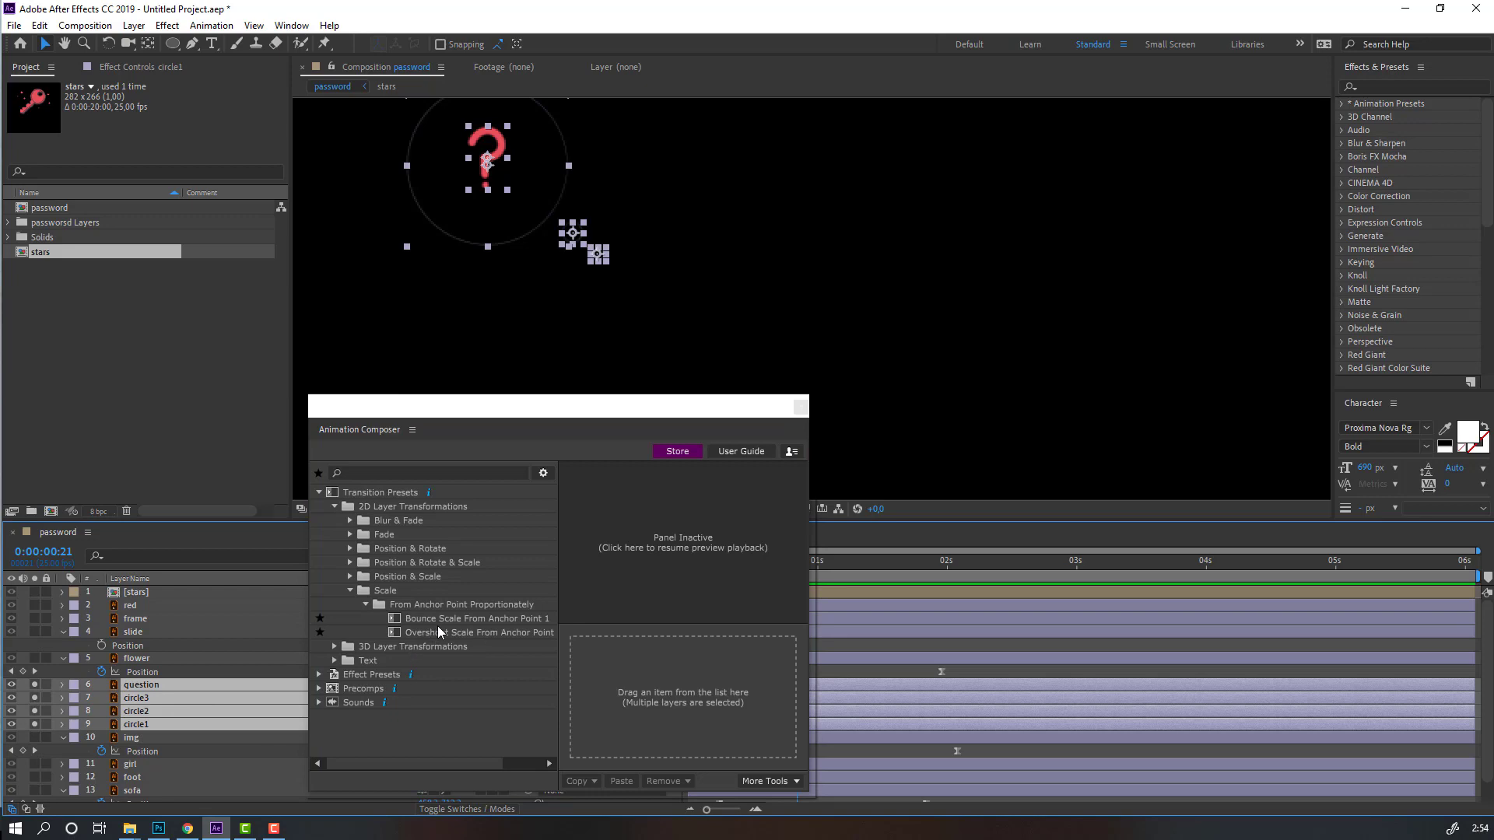
{"action": "left_click", "coordinate": [416, 625]}
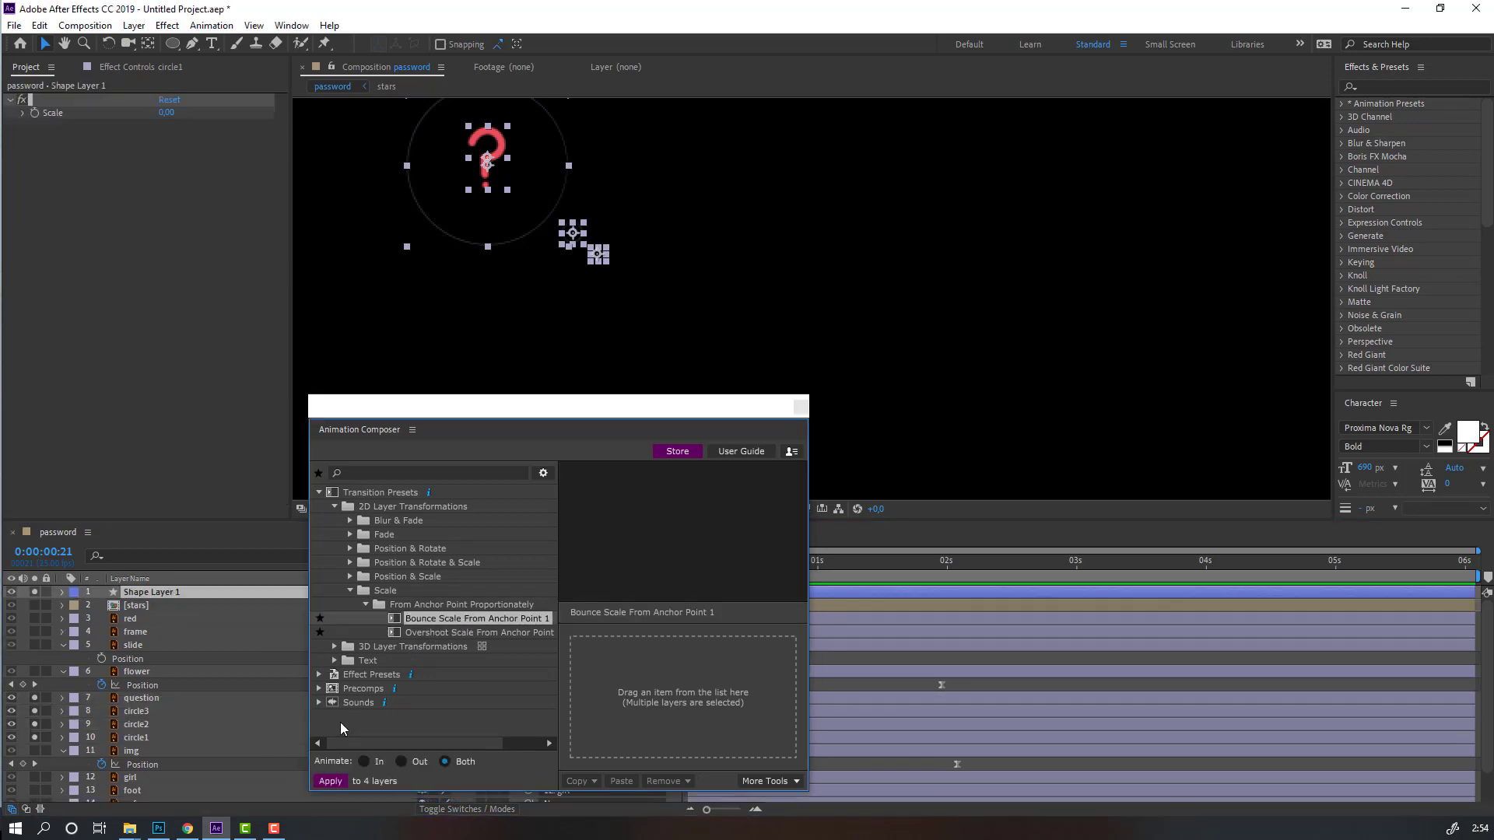
{"action": "left_click", "coordinate": [800, 410]}
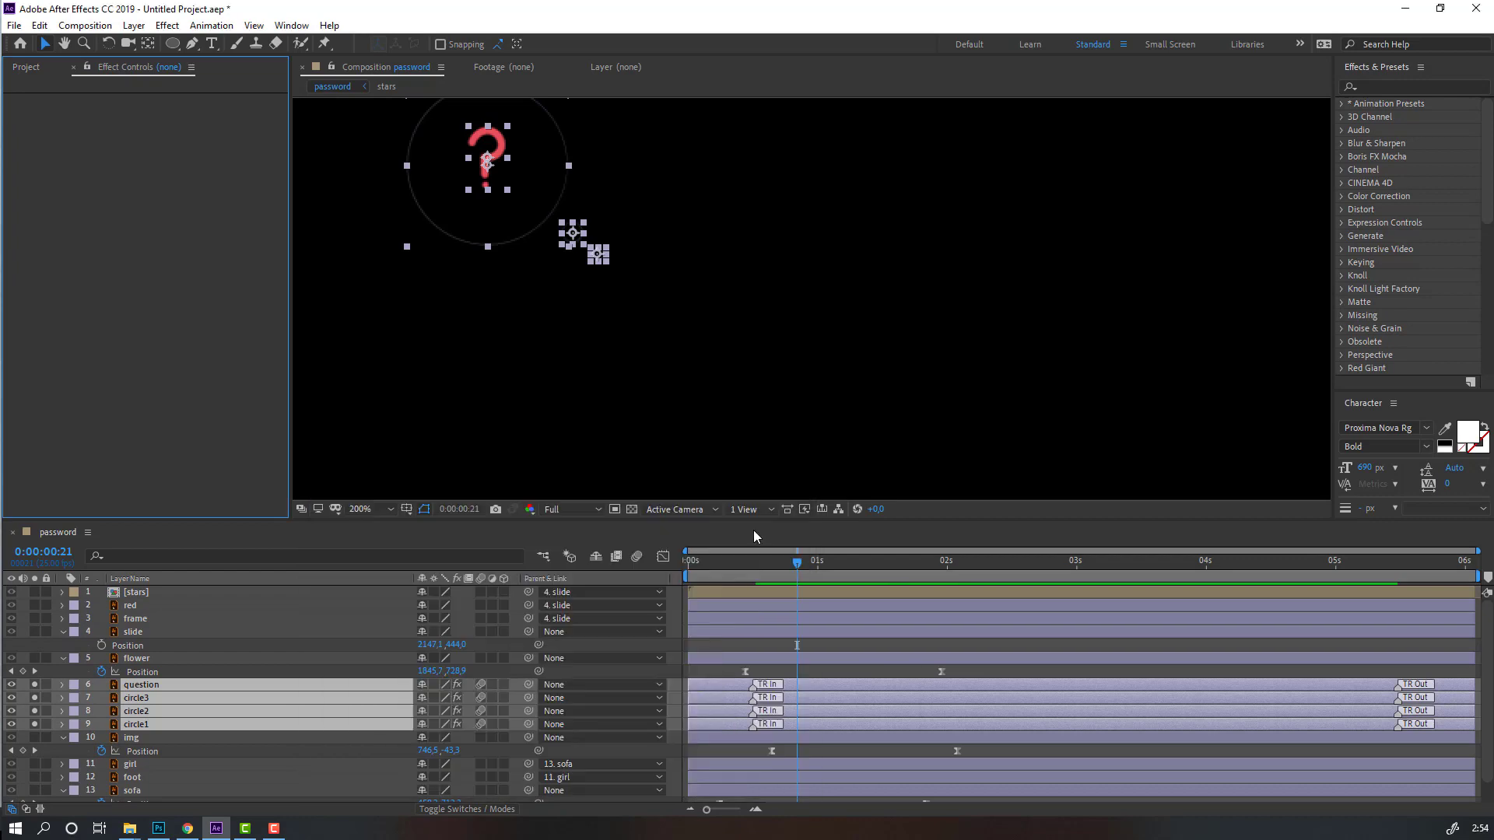
- Delay the TR In markers on the question and circle layers, placing the question layer's marker at about 0:00:00:21
{"action": "left_click", "coordinate": [767, 671]}
{"action": "mouse_move", "coordinate": [754, 727]}
{"action": "left_mouse_down"}
{"action": "mouse_move", "coordinate": [781, 727]}
{"action": "mouse_move", "coordinate": [798, 691]}
{"action": "left_mouse_up"}
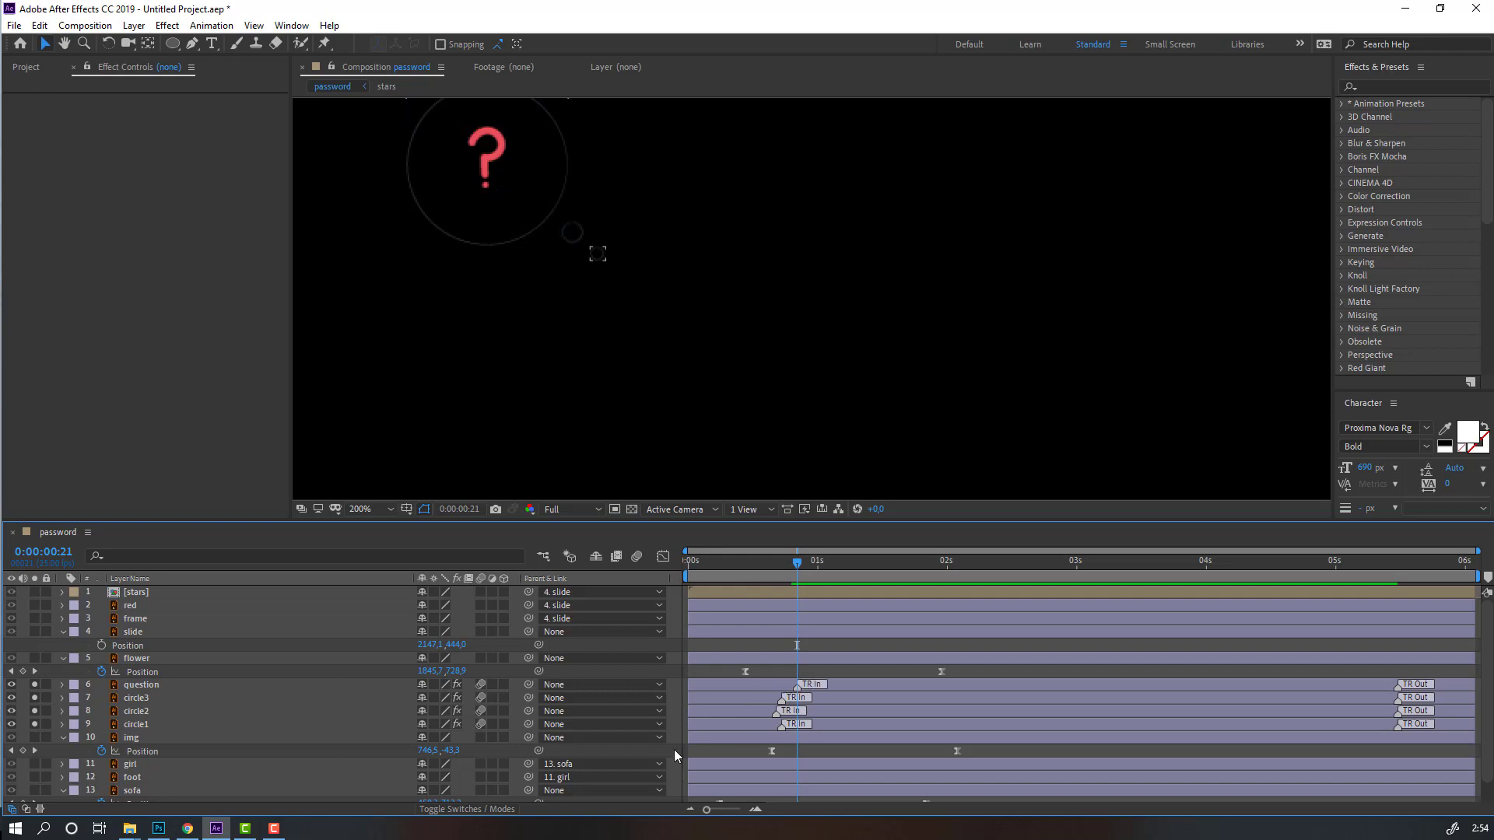
{"action": "left_click", "coordinate": [138, 725]}
- Stagger circle2, circle3 and question to start at about 0:00:00:04, 0:00:00:07 and 0:00:00:13, preview the pop-ins, and return to 0:00:00:00
{"action": "left_click", "coordinate": [137, 711]}
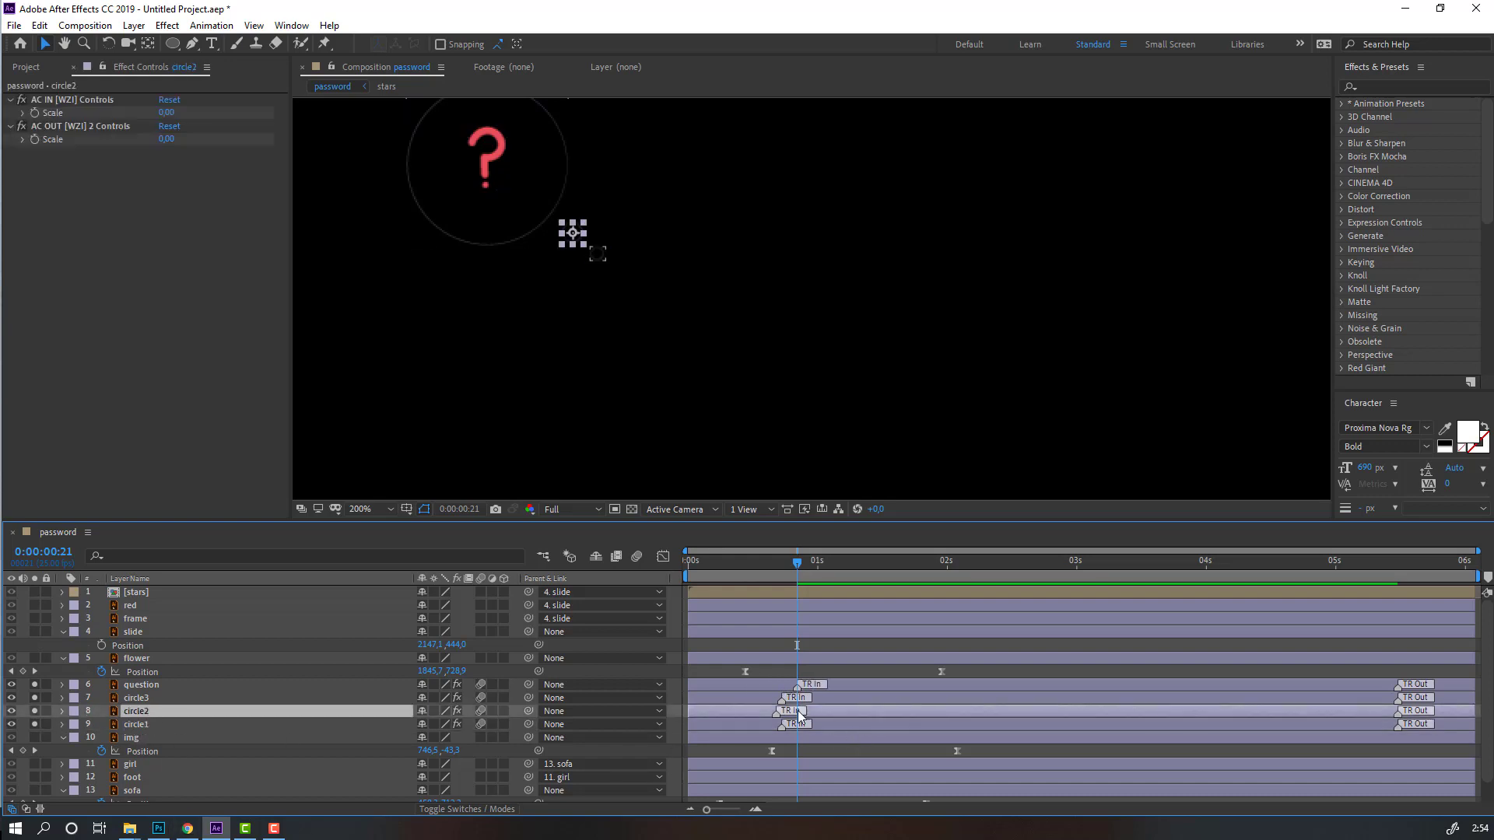
{"action": "mouse_move", "coordinate": [734, 710]}
{"action": "left_mouse_down"}
{"action": "mouse_move", "coordinate": [753, 709]}
{"action": "mouse_move", "coordinate": [733, 701]}
{"action": "left_mouse_up"}
{"action": "left_click", "coordinate": [128, 699]}
{"action": "left_click", "coordinate": [140, 685]}
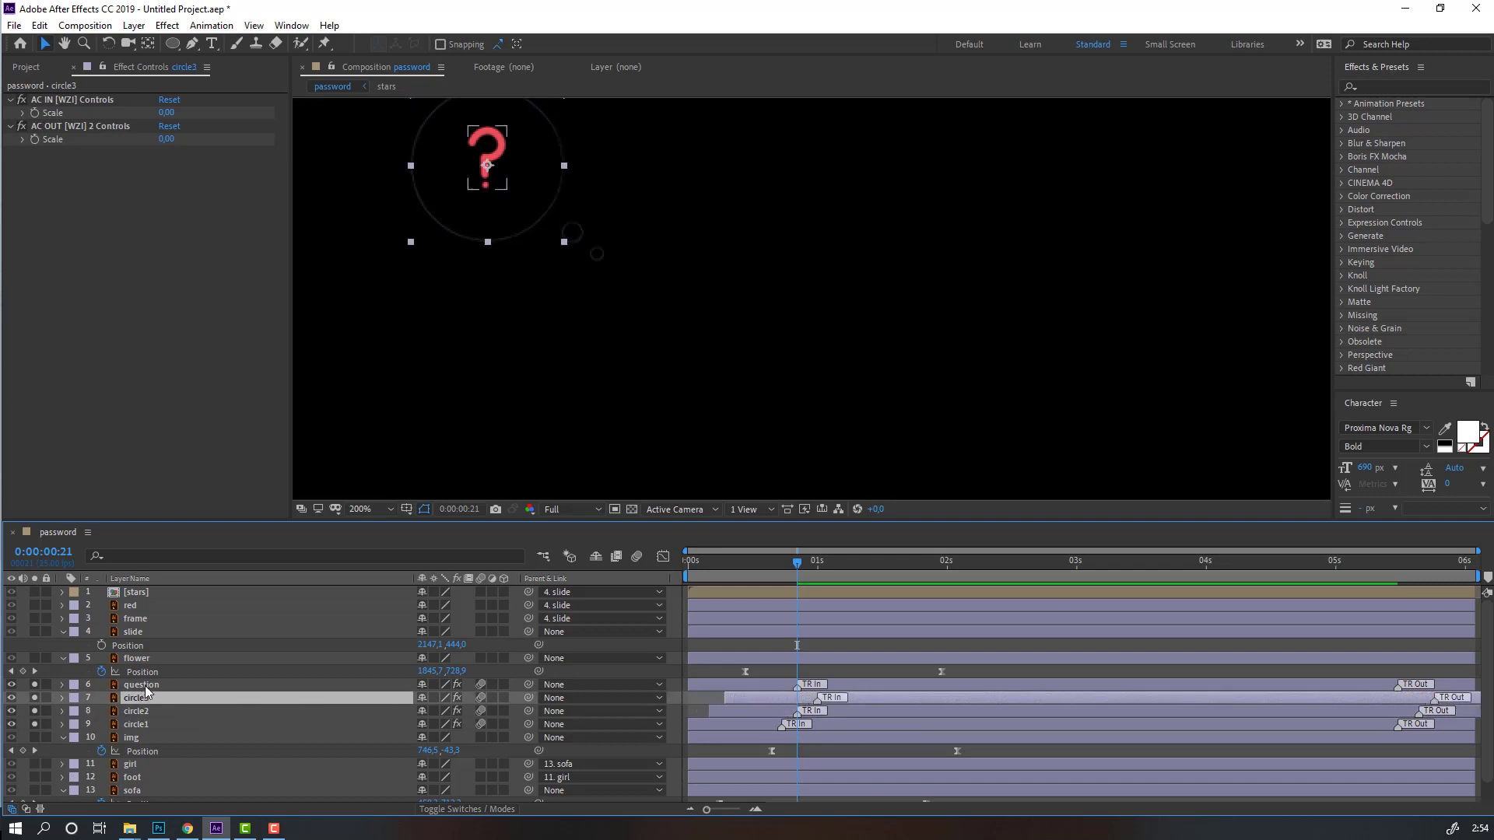
{"action": "left_click_drag", "start_coordinate": [750, 684], "coordinate": [817, 684]}
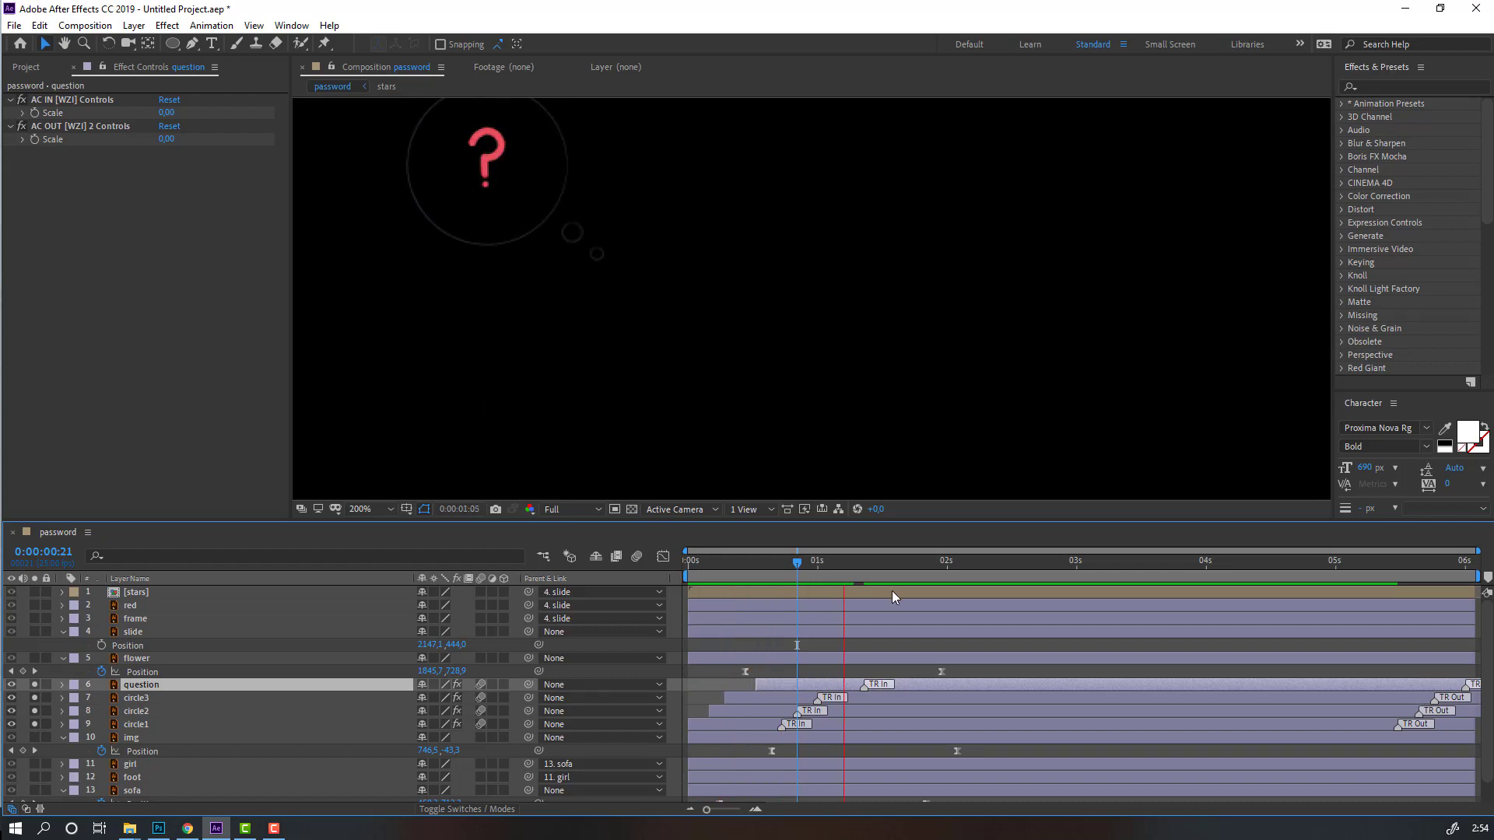
{"action": "key", "text": "space"}
{"action": "key", "text": "space"}
{"action": "left_click_drag", "start_coordinate": [794, 576], "coordinate": [577, 632]}
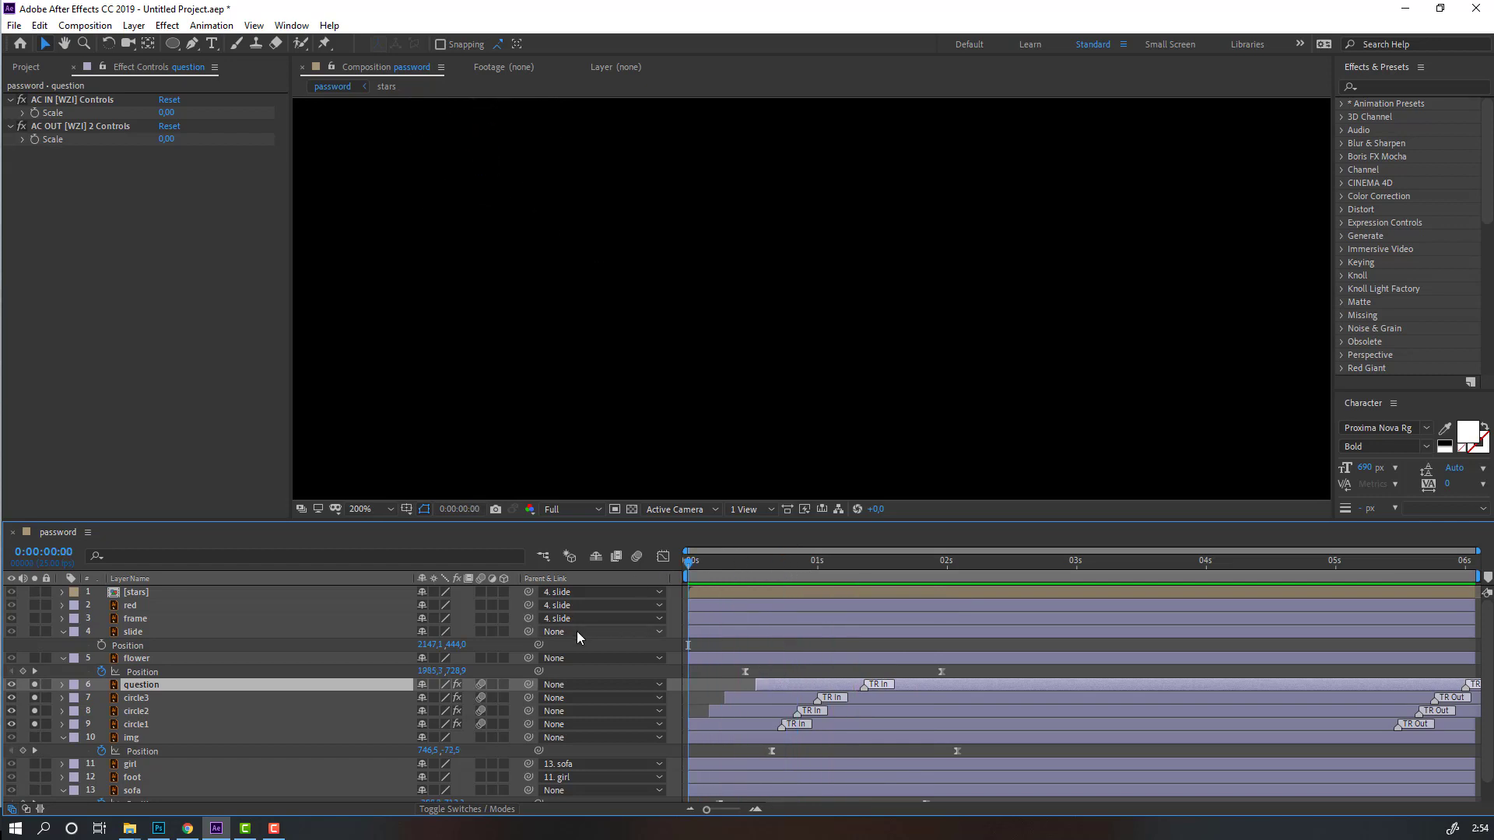
- Turn off solo on the question and circle layers, and shift all four later together so circle1 starts at about 0:00:01:20
{"action": "left_click_drag", "start_coordinate": [35, 688], "coordinate": [34, 720]}
{"action": "left_click", "coordinate": [150, 723]}
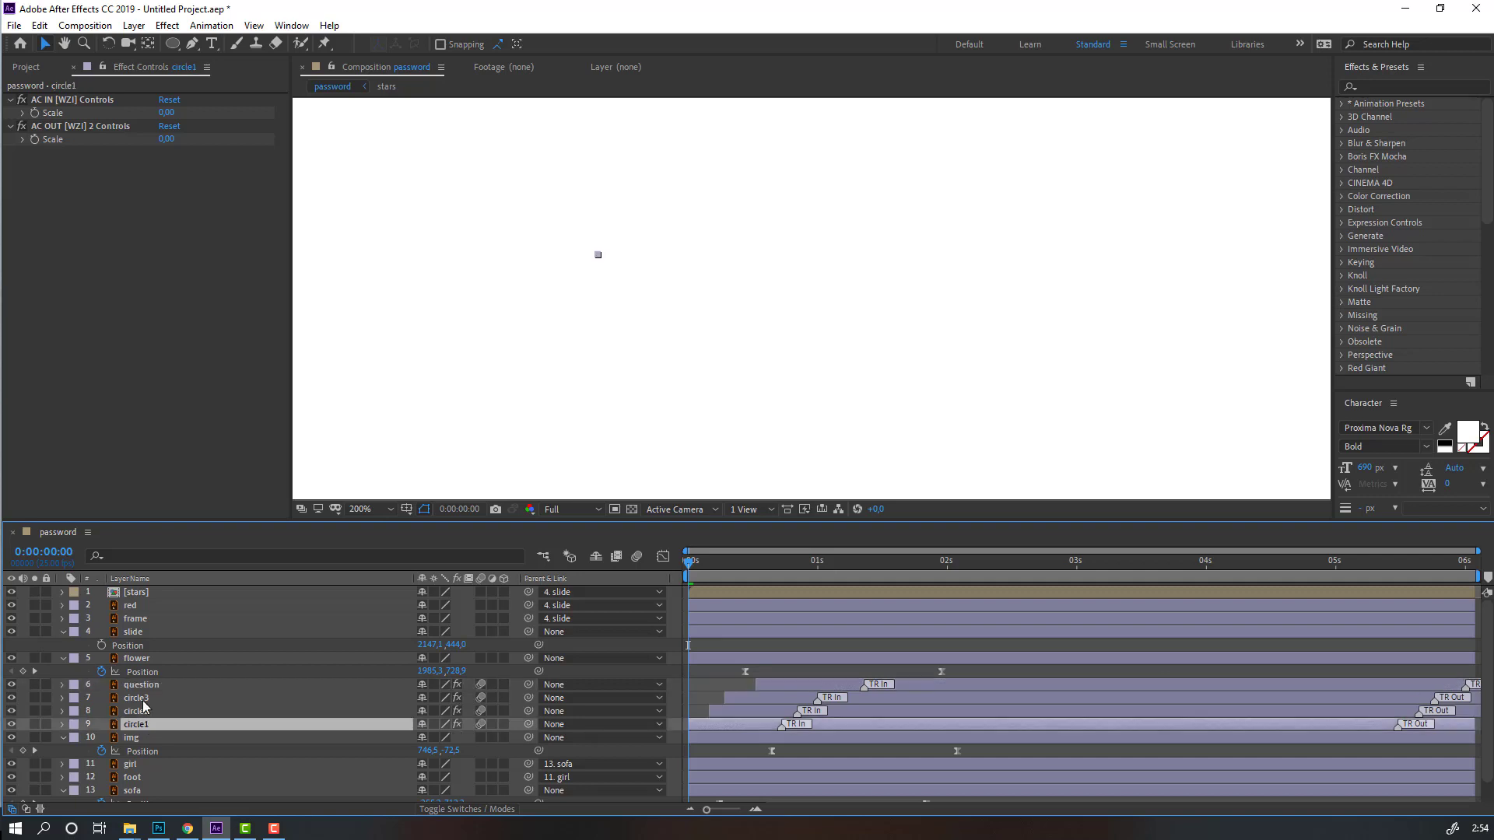
{"action": "left_click", "coordinate": [140, 685], "text": "shift"}
{"action": "left_click_drag", "start_coordinate": [740, 705], "coordinate": [972, 706]}
{"action": "left_click_drag", "start_coordinate": [748, 559], "coordinate": [1014, 574]}
{"action": "scroll", "coordinate": [634, 295], "scroll_direction": "down", "scroll_amount": 2}
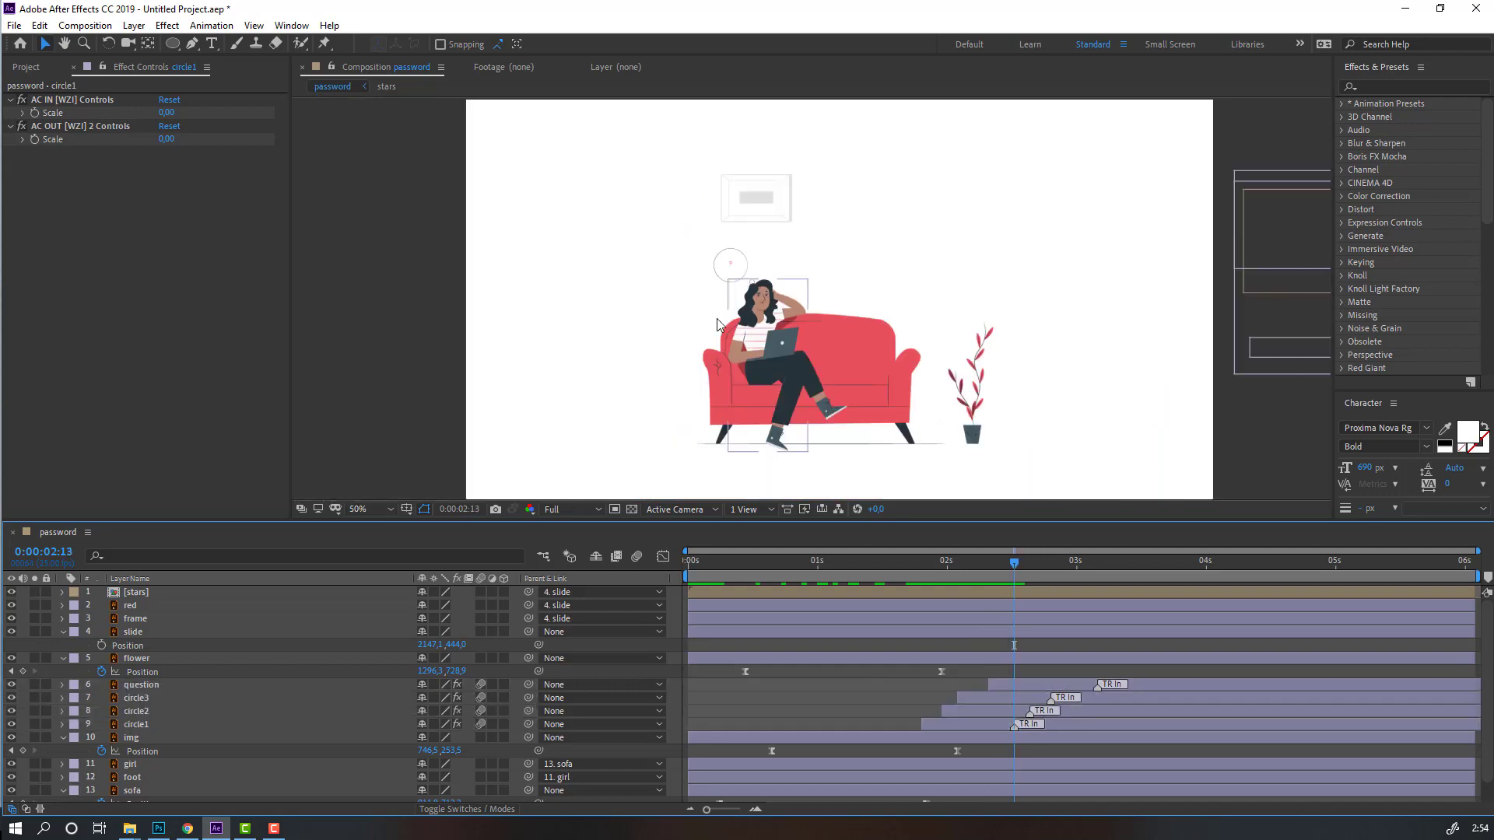
{"action": "key", "text": "space"}
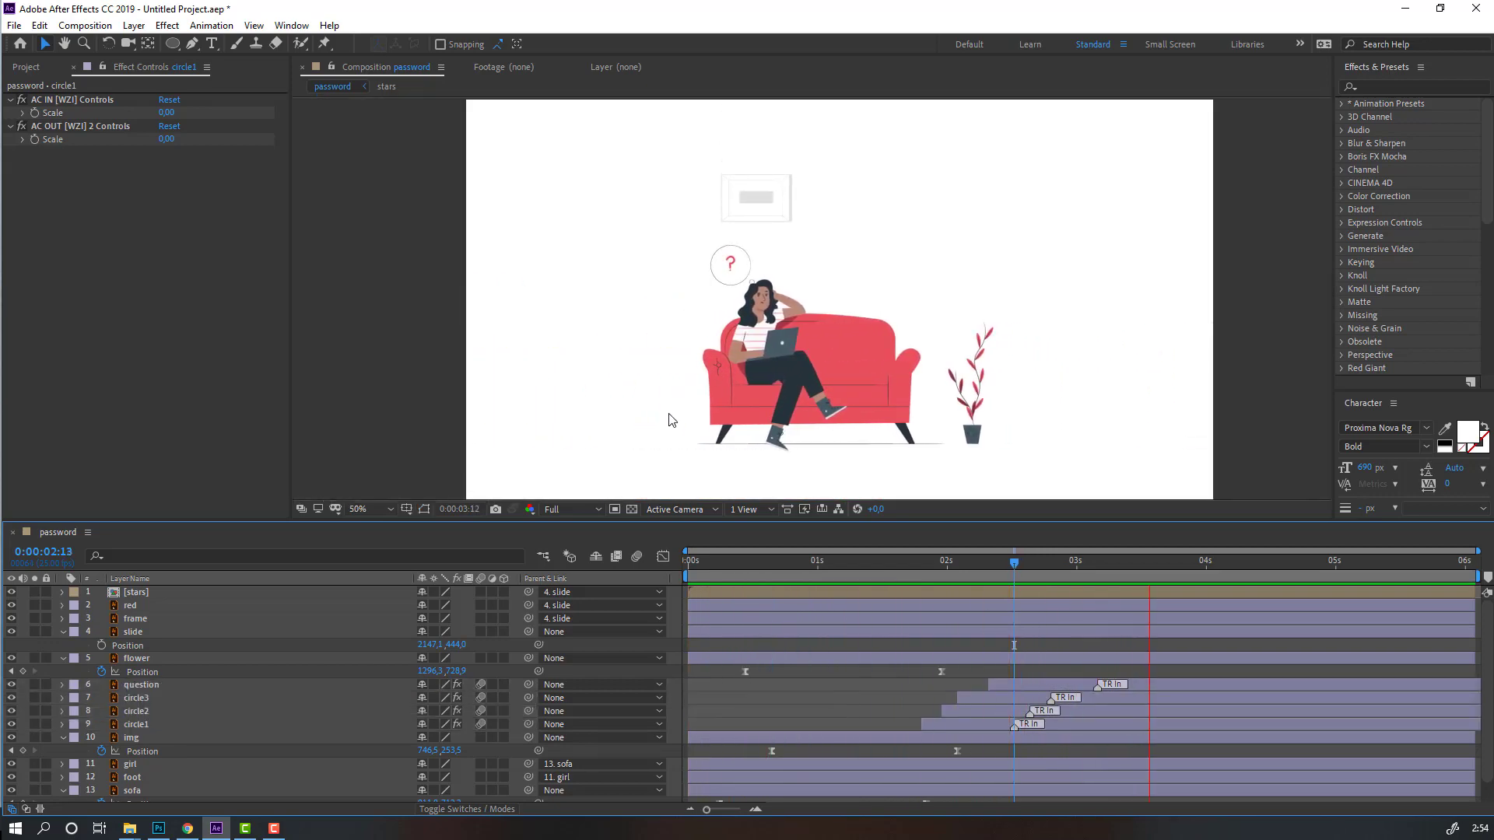
{"action": "key", "text": "space"}
- Move the question and three circle layers together slightly up and left, clear of the woman's hair, and preview the animation
{"action": "scroll", "coordinate": [808, 296], "scroll_direction": "up", "scroll_amount": 2}
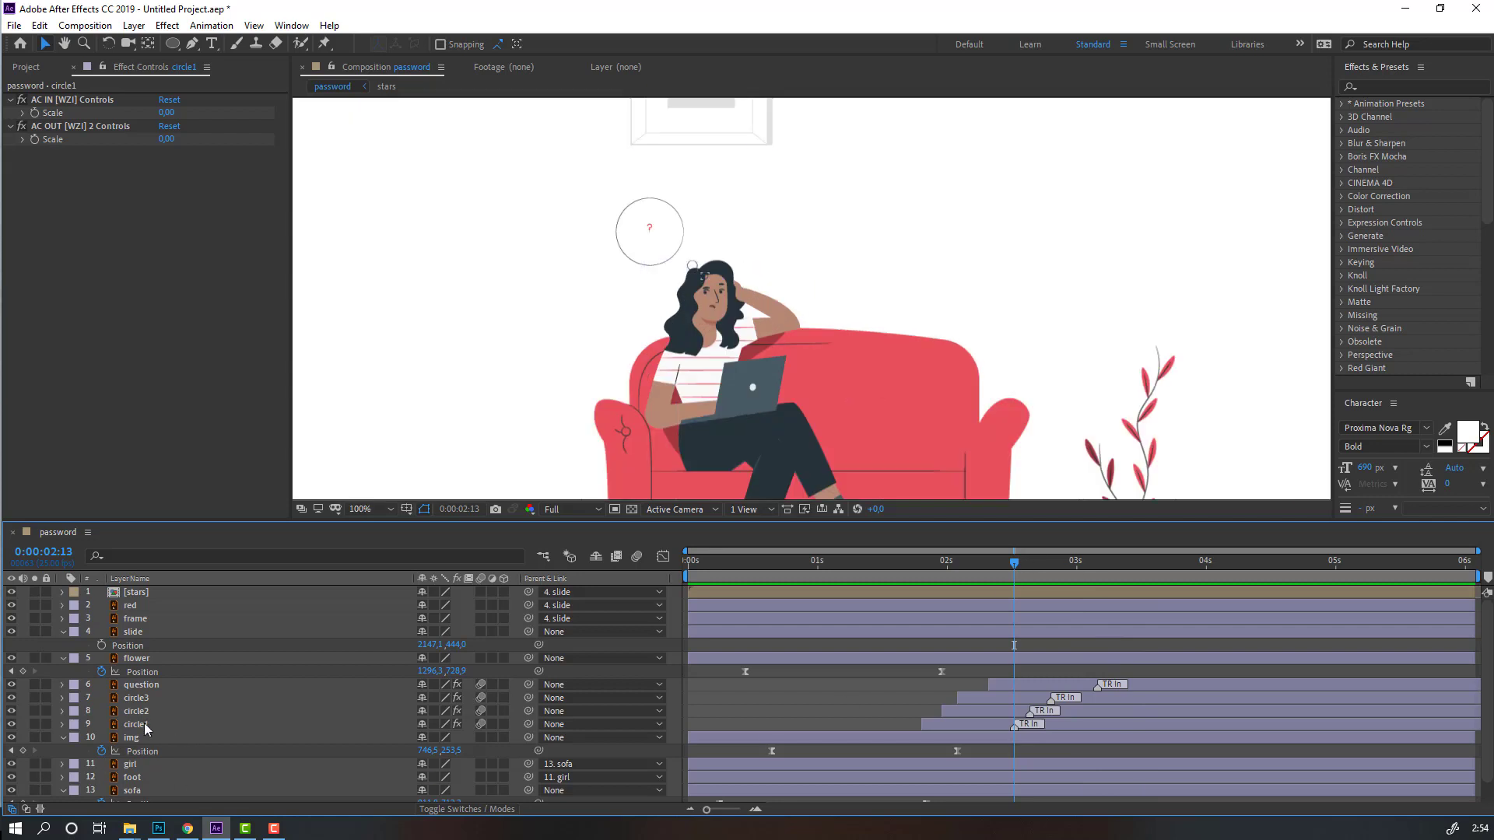
{"action": "left_click", "coordinate": [143, 722]}
{"action": "left_click", "coordinate": [151, 686], "text": "shift"}
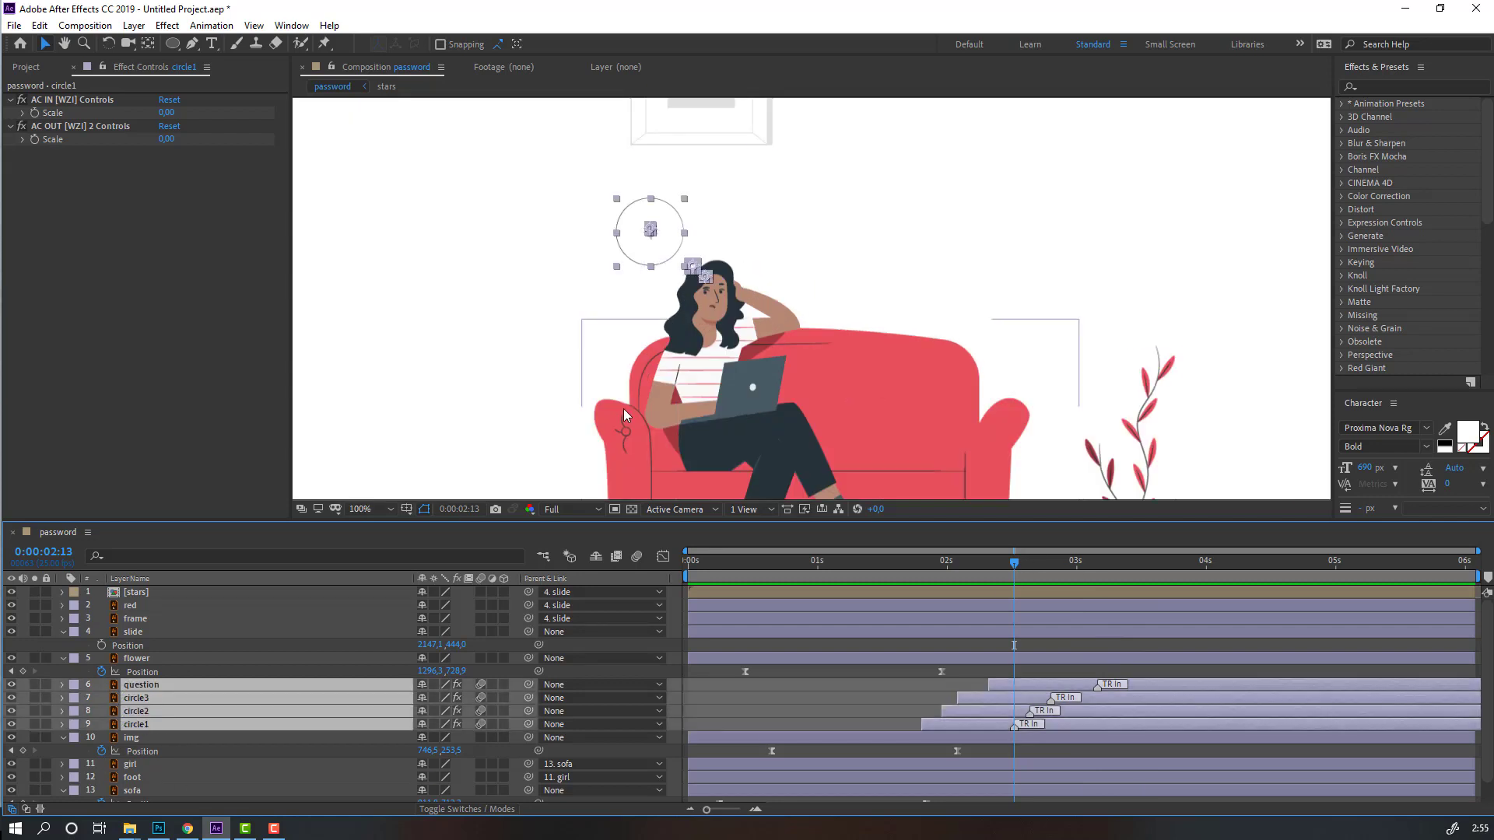
{"action": "left_click", "coordinate": [685, 261]}
{"action": "left_click_drag", "start_coordinate": [685, 260], "coordinate": [668, 241]}
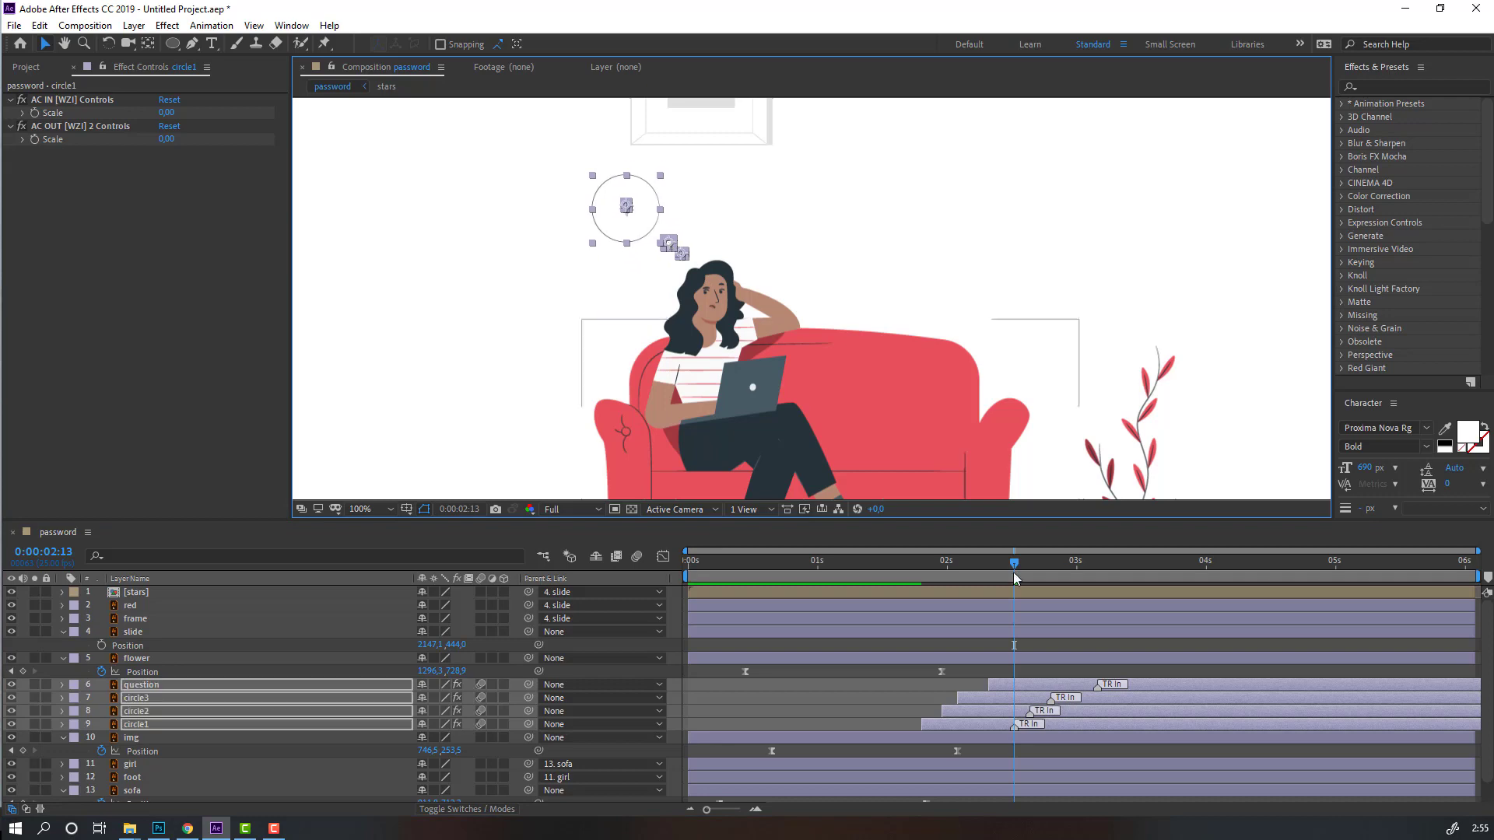
{"action": "left_click", "coordinate": [921, 688]}
{"action": "key", "text": "space"}
{"action": "scroll", "coordinate": [590, 340], "scroll_direction": "down", "scroll_amount": 1}
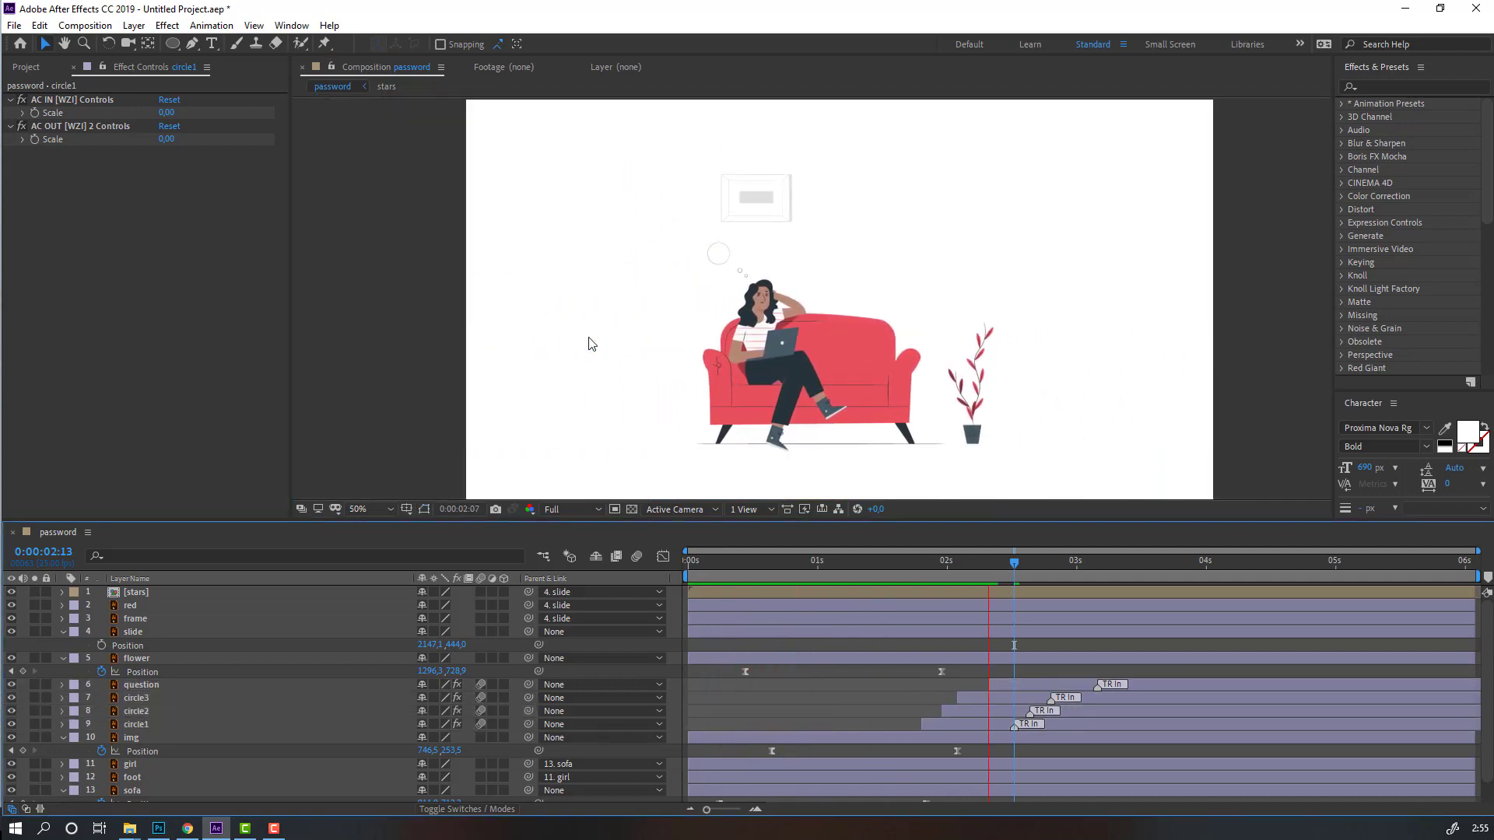
{"action": "scroll", "coordinate": [735, 298], "scroll_direction": "up", "scroll_amount": 2}
{"action": "key", "text": "space"}
- Shift the question and circle layers slightly earlier together so circle1 starts at about 0:00:01:16, and preview the timing
{"action": "left_click", "coordinate": [951, 724]}
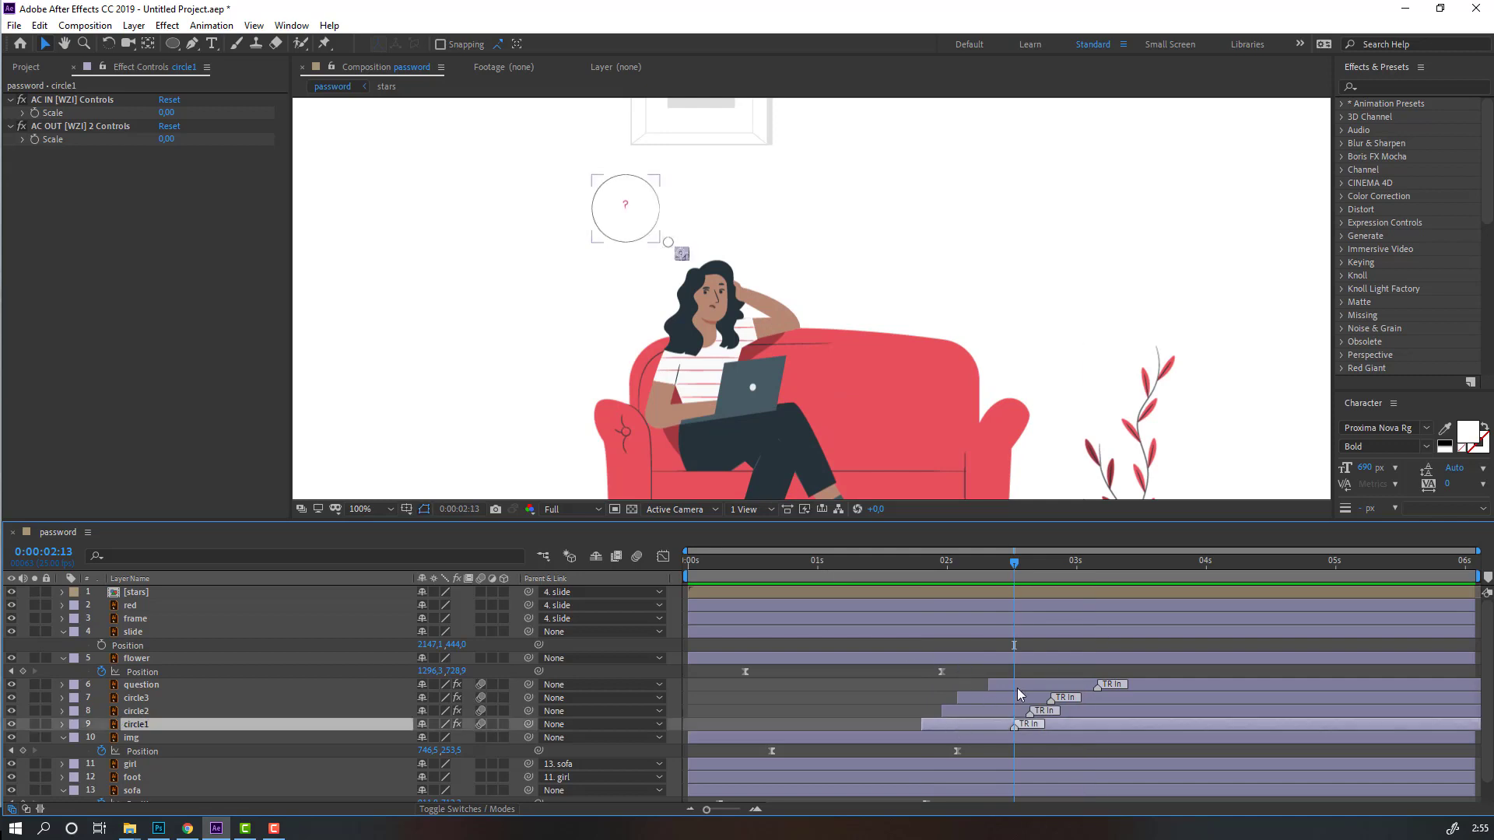
{"action": "left_click", "coordinate": [1020, 685], "text": "shift"}
{"action": "left_click_drag", "start_coordinate": [931, 726], "coordinate": [913, 722]}
{"action": "key", "text": "space"}
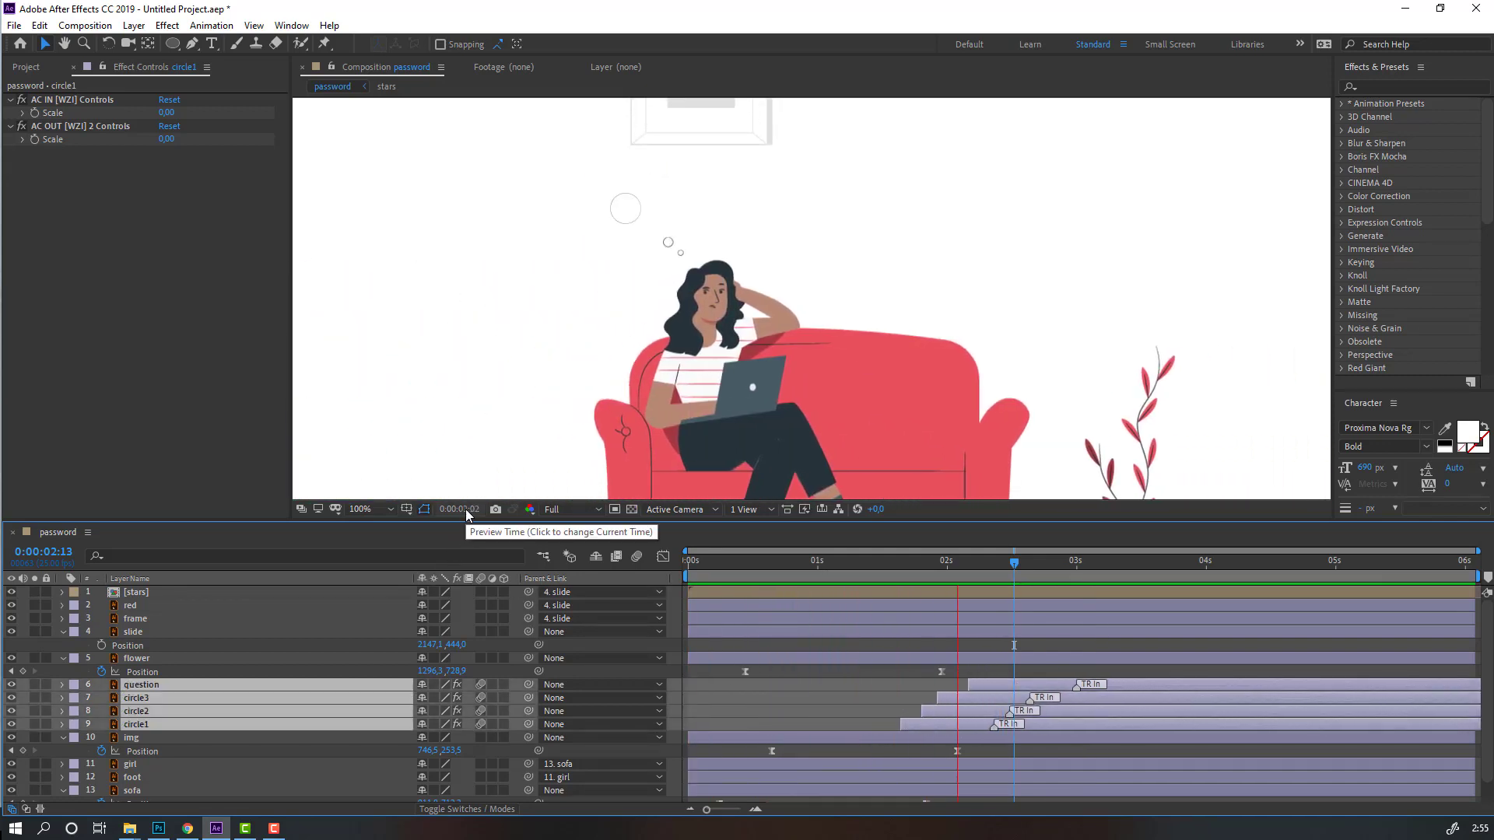
- Keyframe the slide layer's position from off-canvas at 0:00:03:03 to 1020.1, 444.0 over the sofa at 0:00:03:23
{"action": "left_click_drag", "start_coordinate": [1020, 562], "coordinate": [1091, 562]}
{"action": "left_click", "coordinate": [727, 710]}
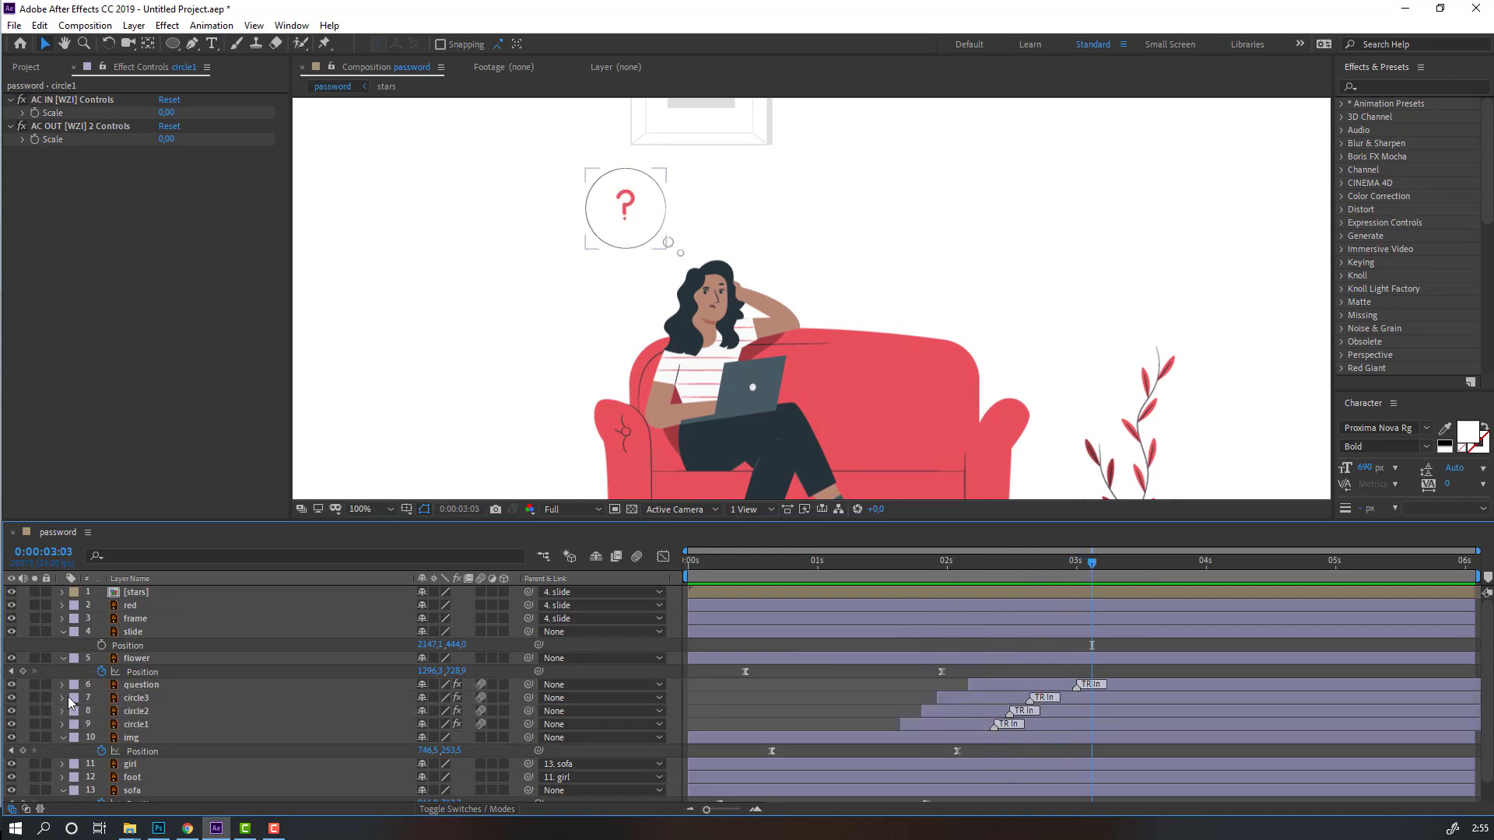
{"action": "left_click", "coordinate": [125, 631]}
{"action": "left_click", "coordinate": [102, 646]}
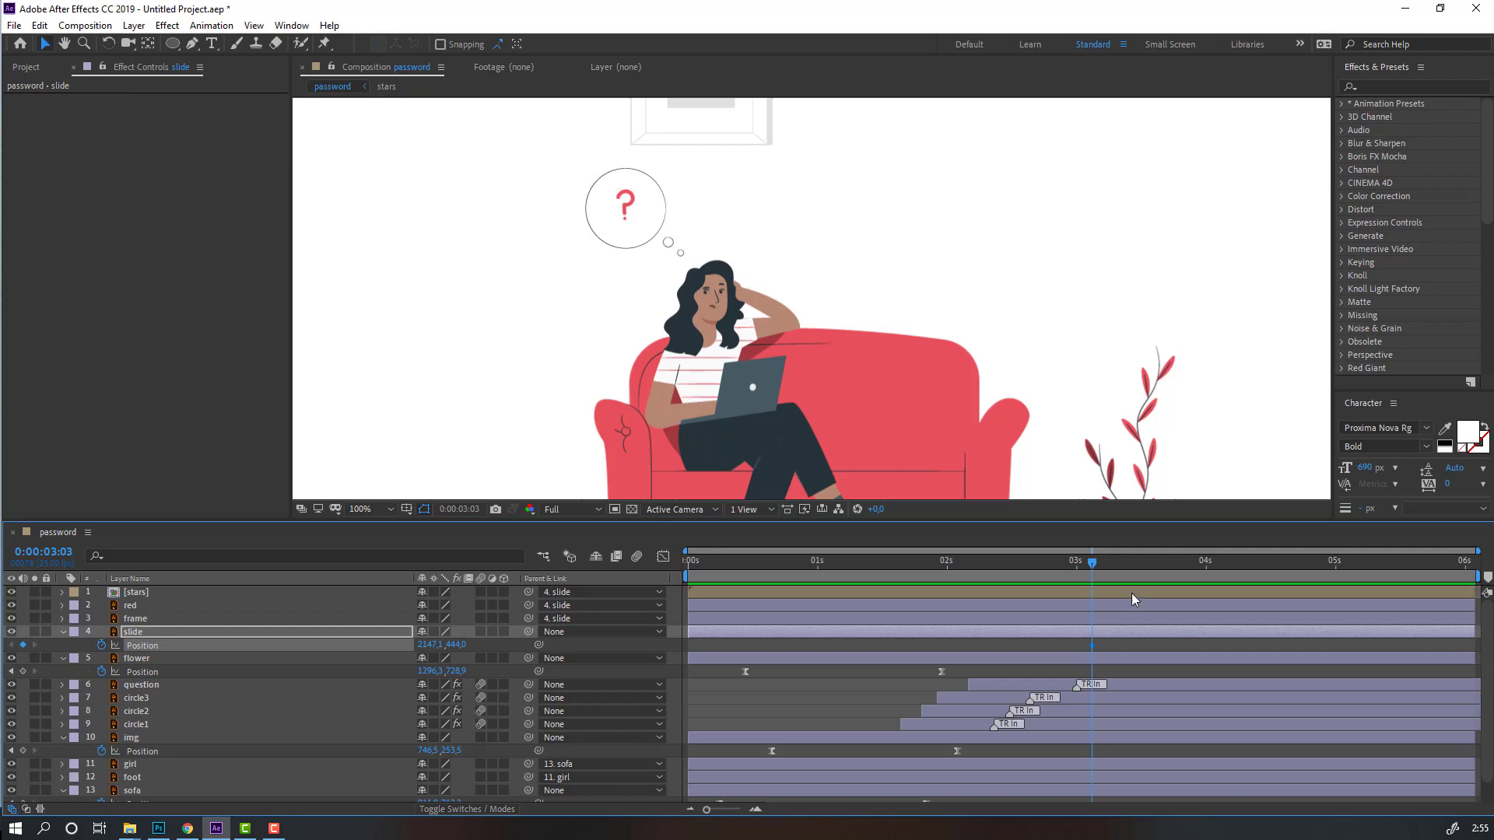
{"action": "left_click_drag", "start_coordinate": [1159, 563], "coordinate": [1196, 563]}
{"action": "key", "text": "comma"}
{"action": "key", "text": "comma"}
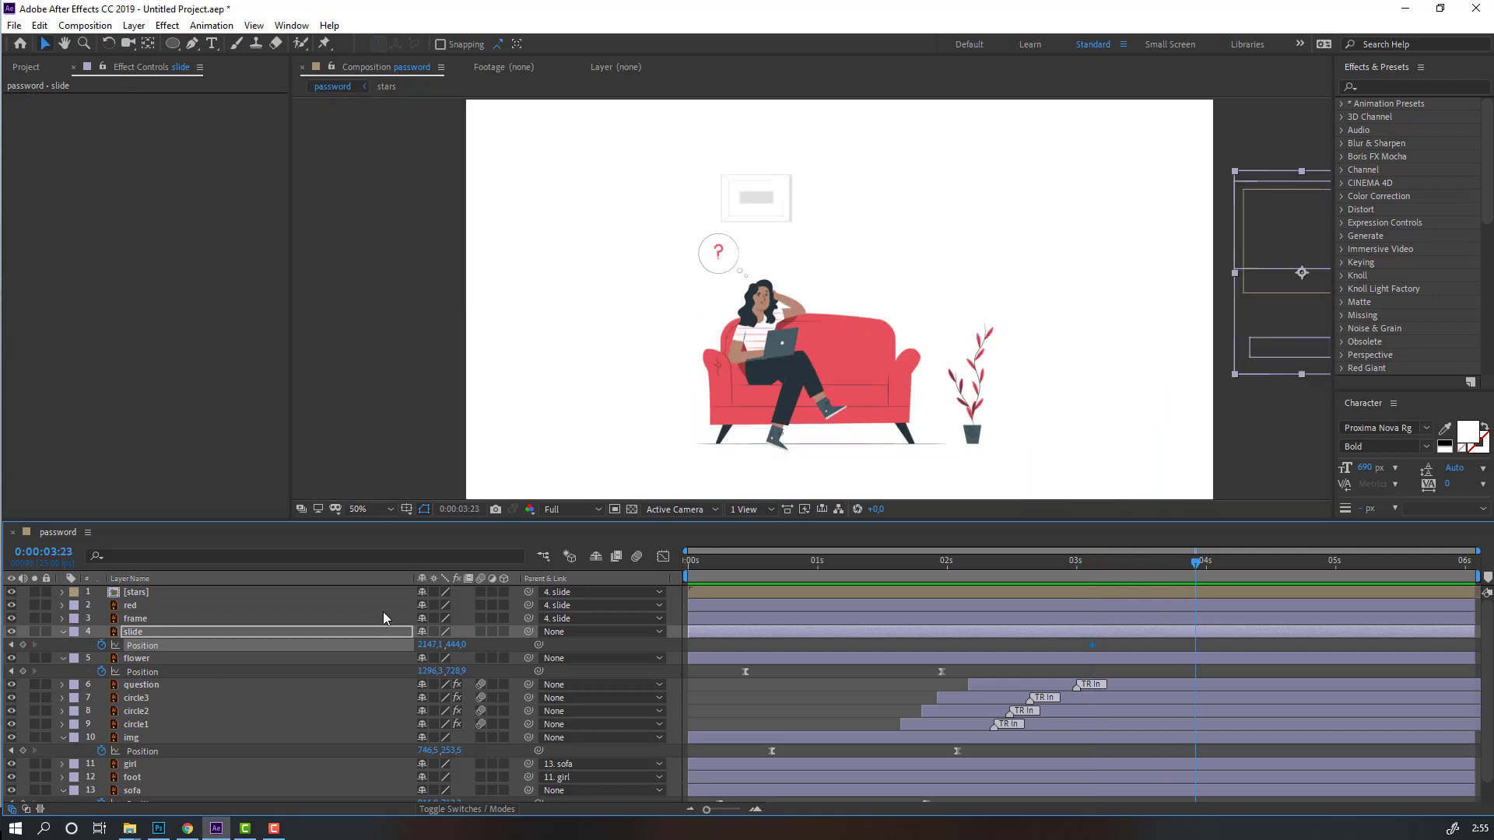
{"action": "left_click_drag", "start_coordinate": [430, 645], "coordinate": [241, 407]}
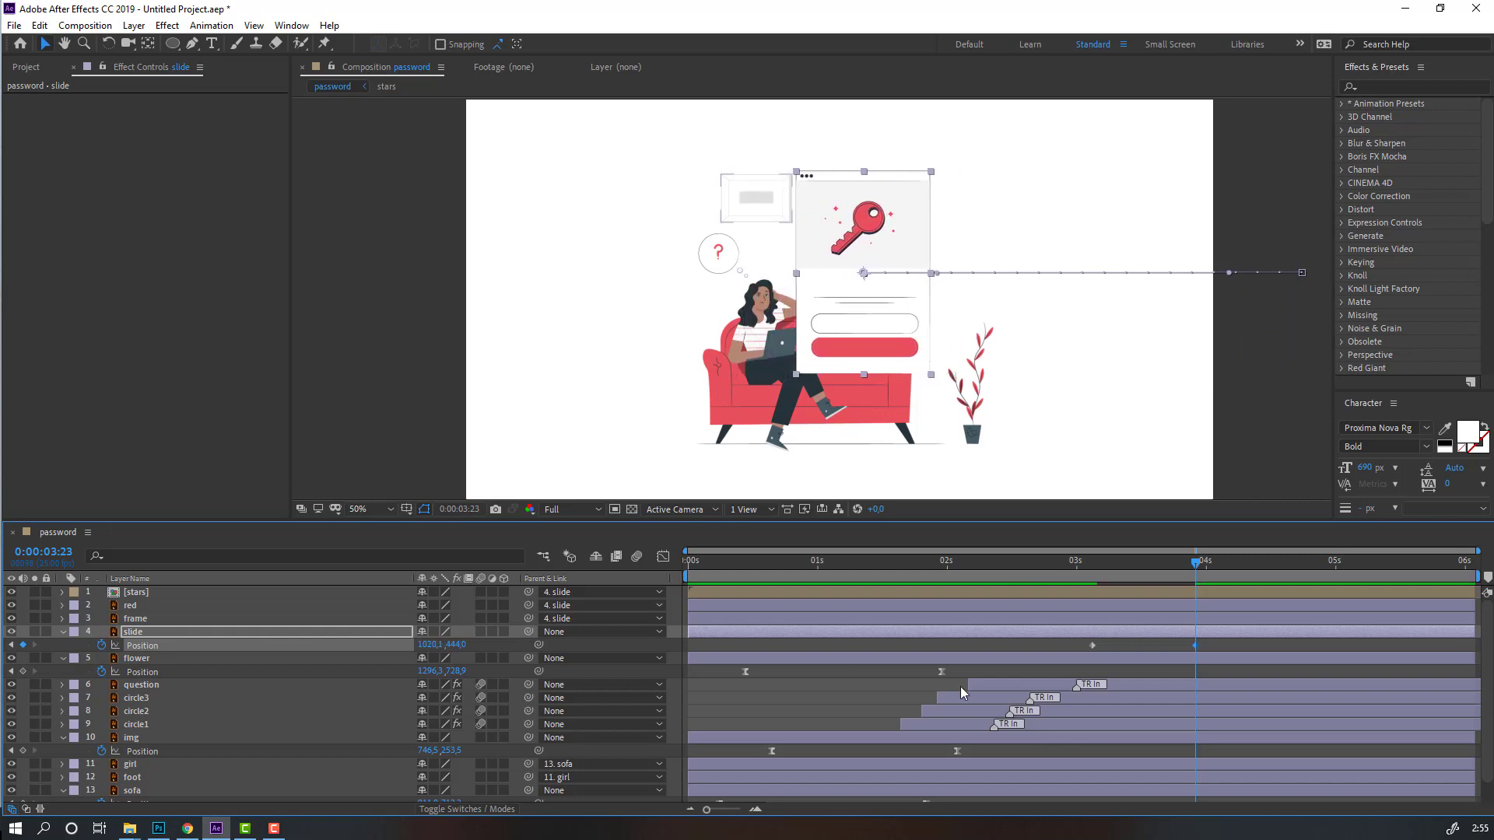
- Create an adjustment layer above the slide layer and name it blur
{"action": "left_click", "coordinate": [134, 26]}
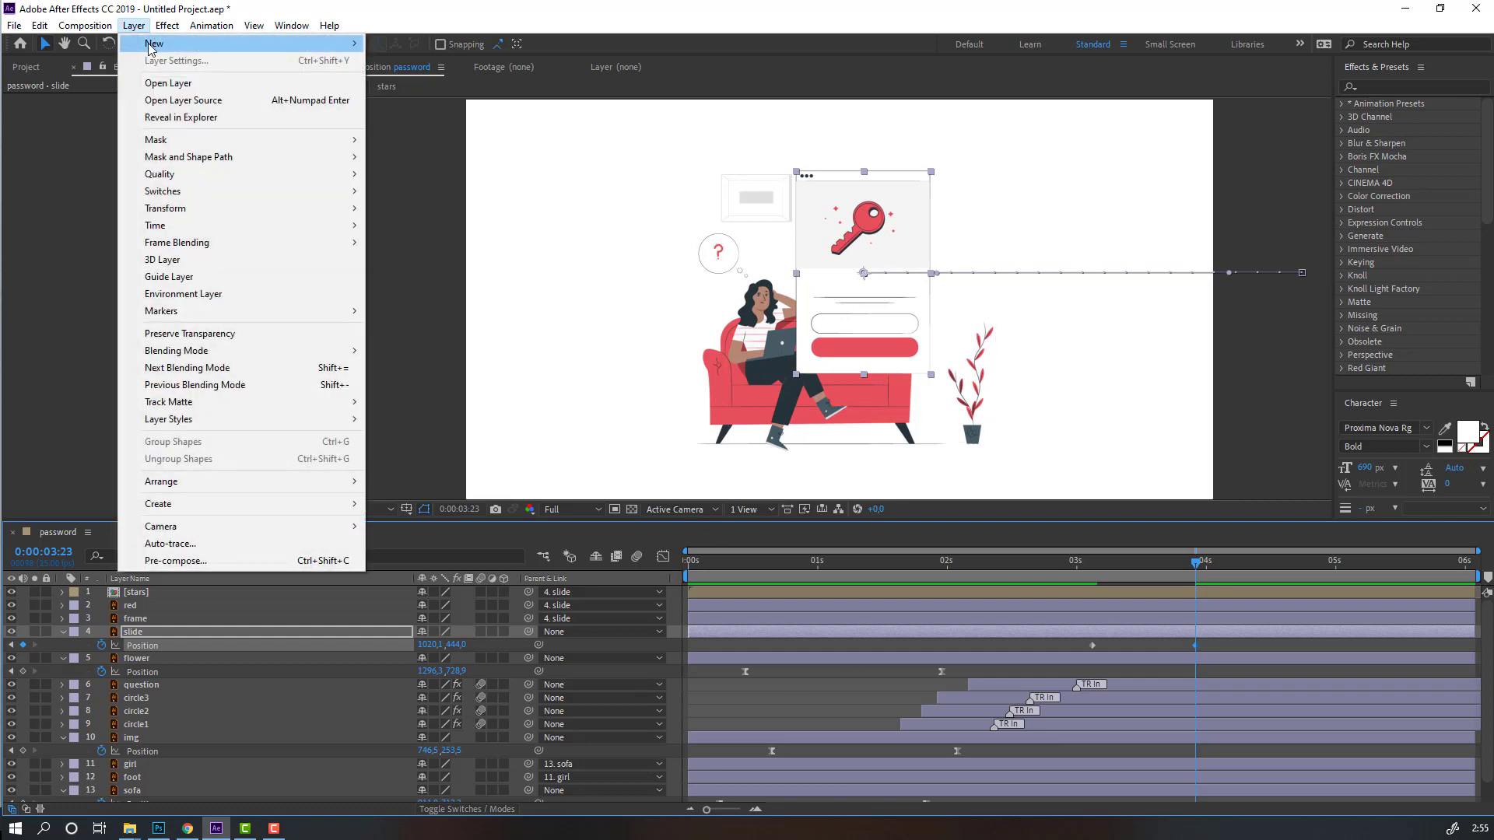
{"action": "mouse_move", "coordinate": [152, 45]}
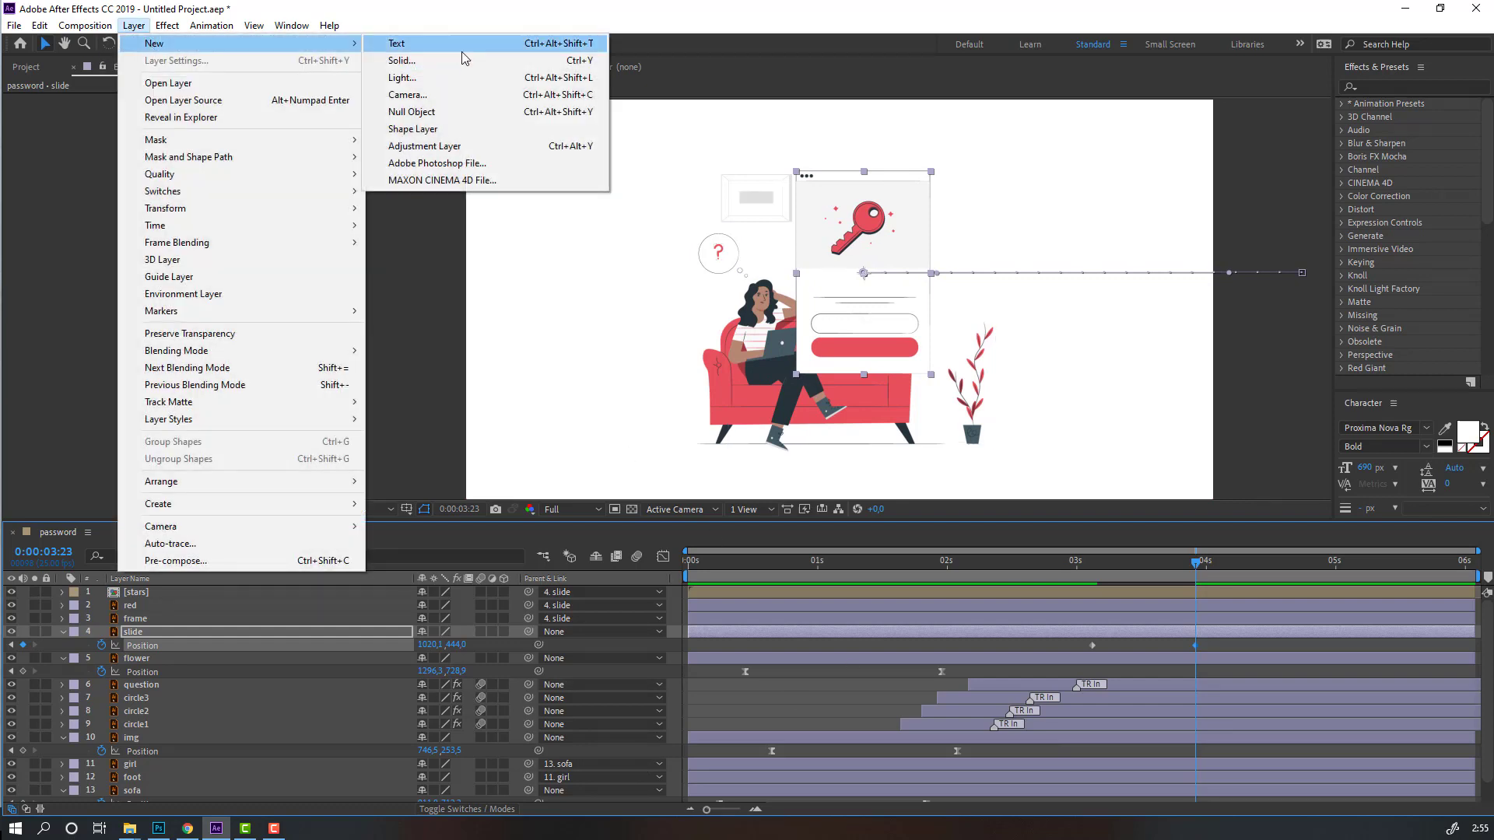
{"action": "left_click", "coordinate": [430, 147]}
{"action": "key", "text": "Return"}
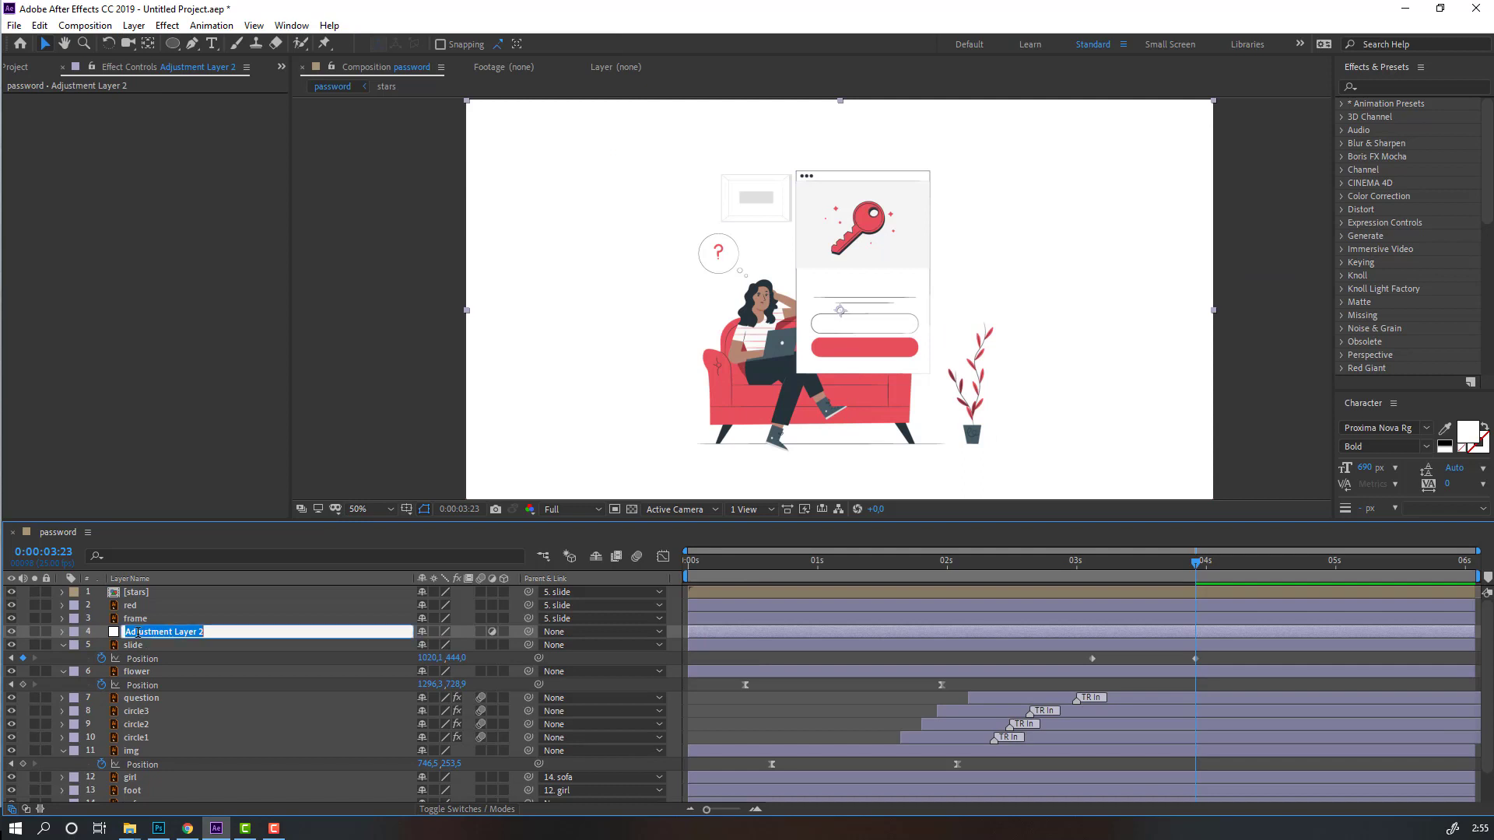
{"action": "type", "text": "blur"}
{"action": "key", "text": "Return"}
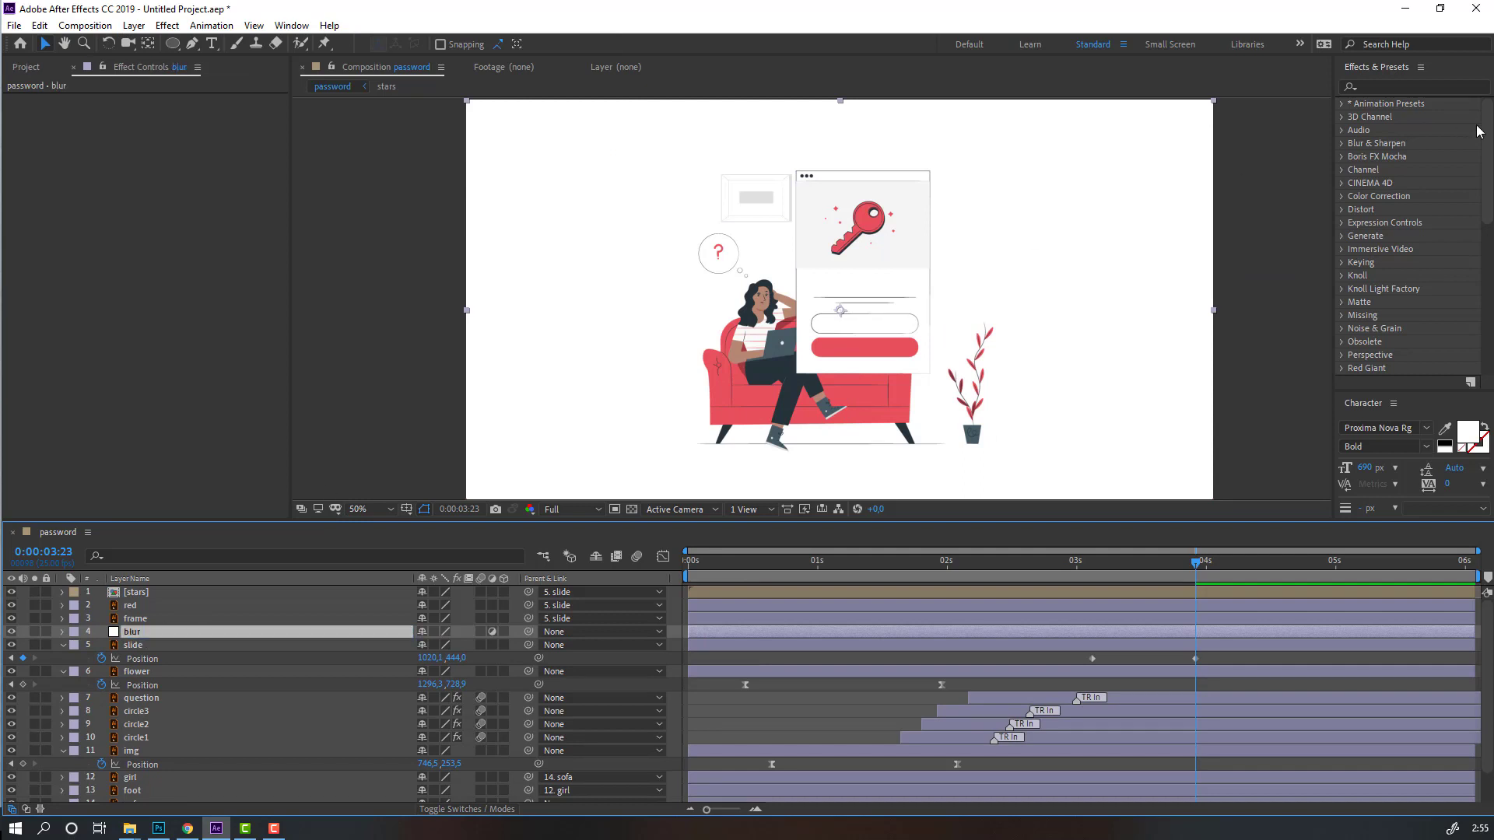
- Apply Gaussian Blur to the blur layer with Blurriness 30 and Repeat Edge Pixels enabled
{"action": "left_click", "coordinate": [1391, 88]}
{"action": "type", "text": "gaus"}
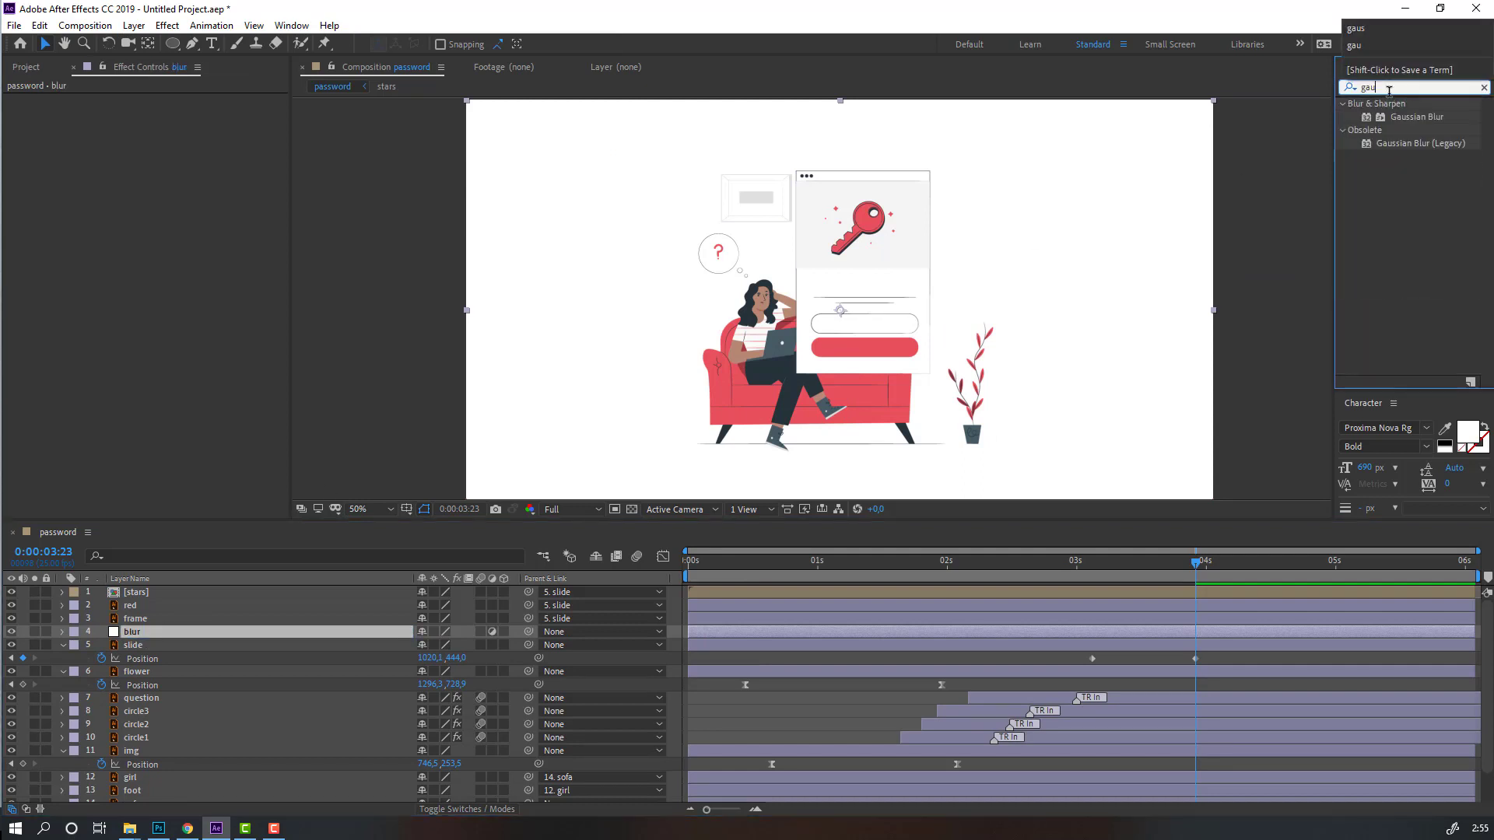
{"action": "left_click", "coordinate": [1392, 121]}
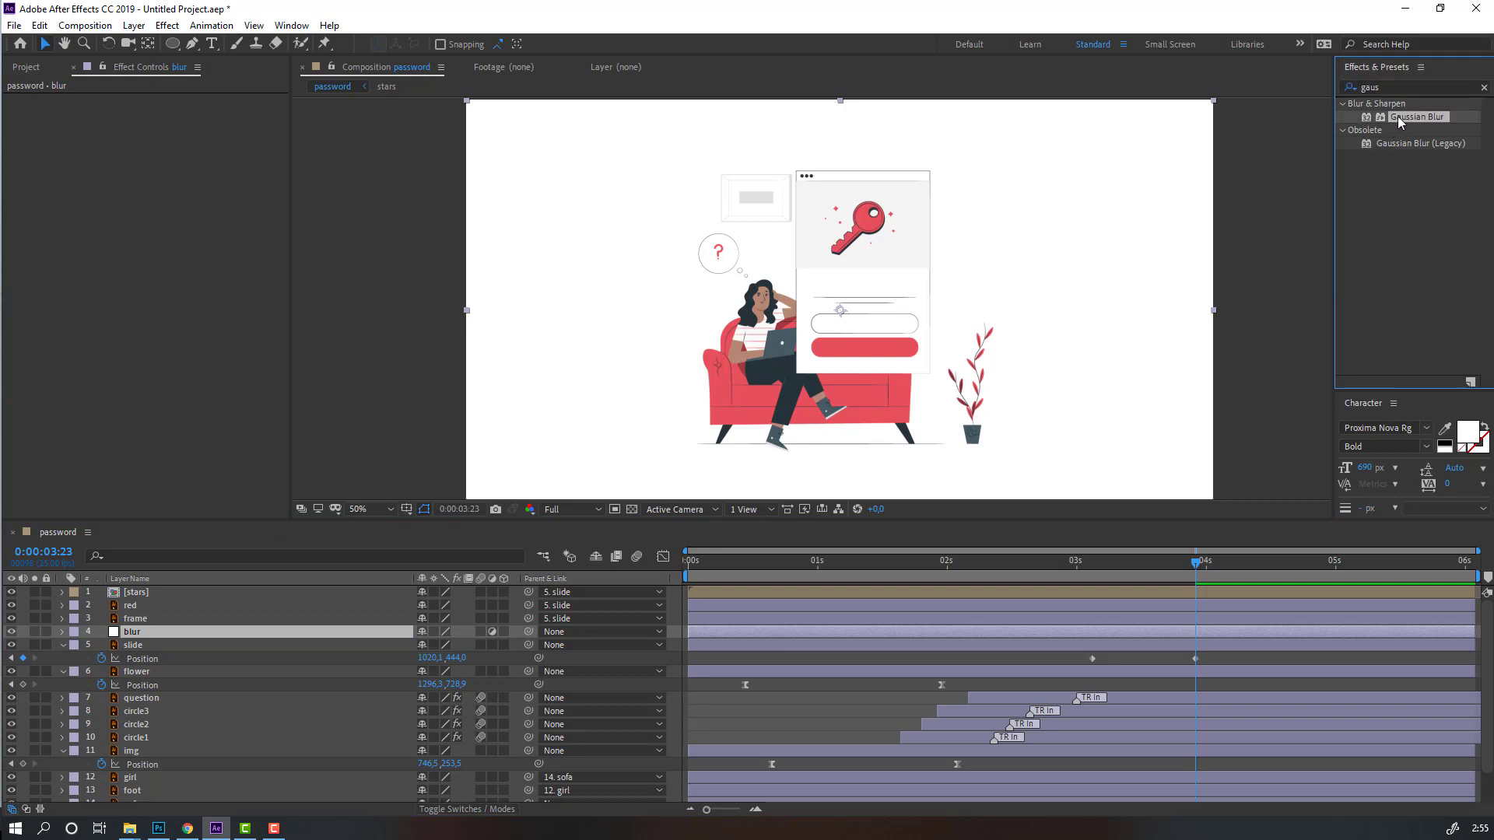
{"action": "left_click_drag", "start_coordinate": [1398, 121], "coordinate": [174, 631]}
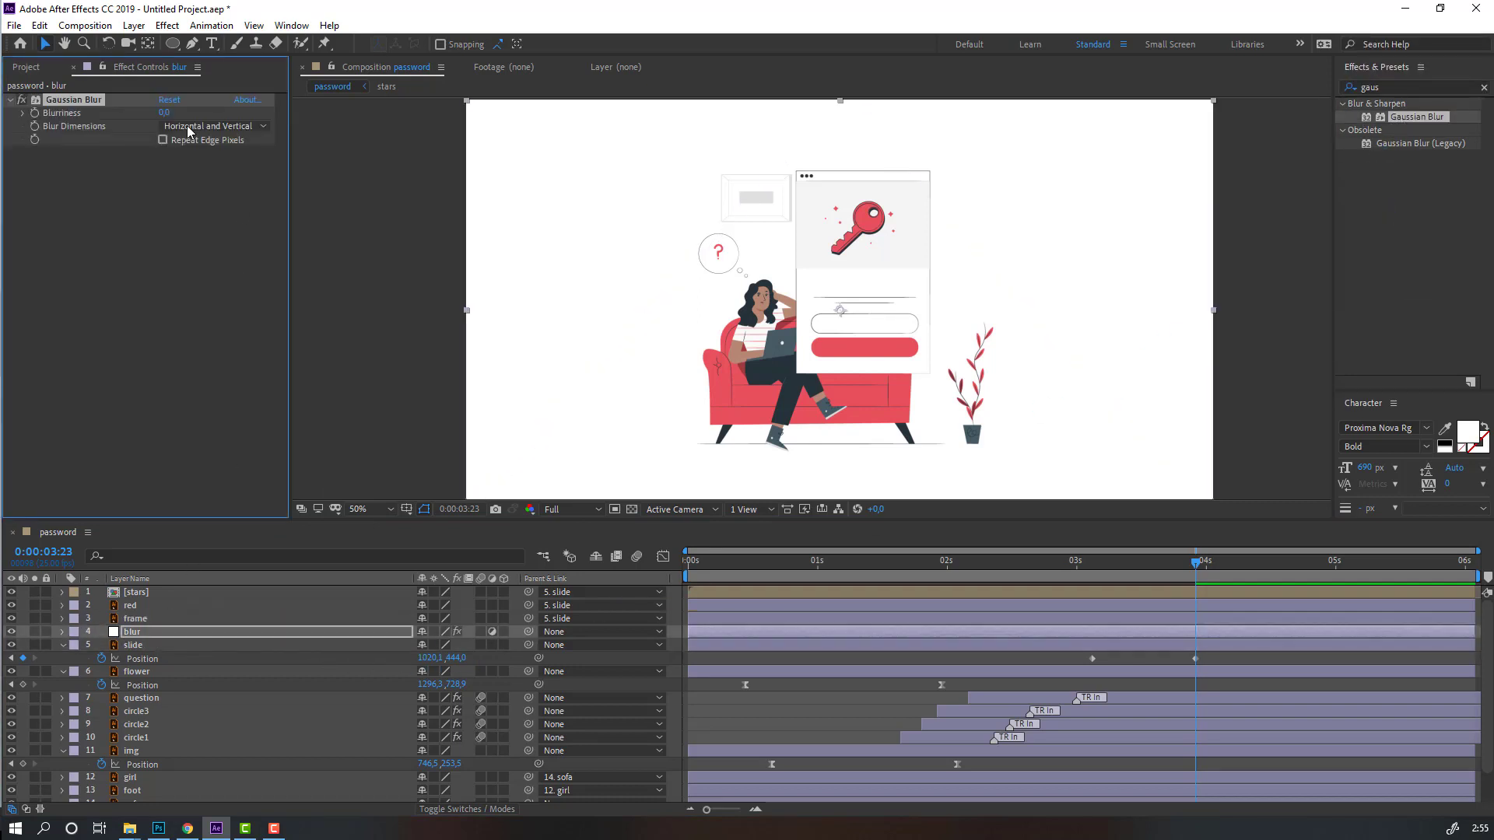
{"action": "left_click", "coordinate": [168, 113]}
{"action": "type", "text": "30"}
{"action": "key", "text": "Return"}
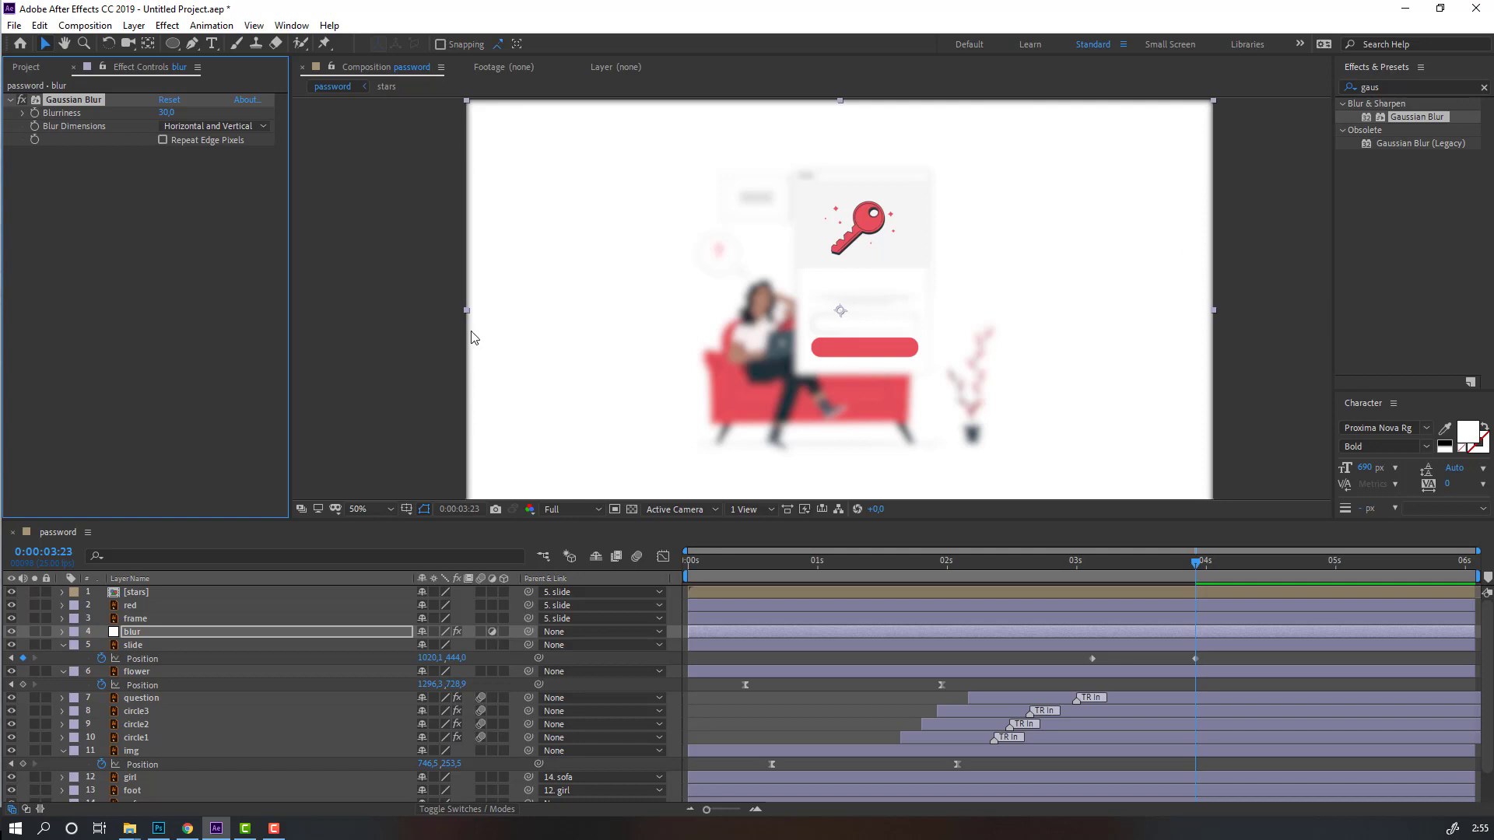
{"action": "left_click", "coordinate": [164, 141]}
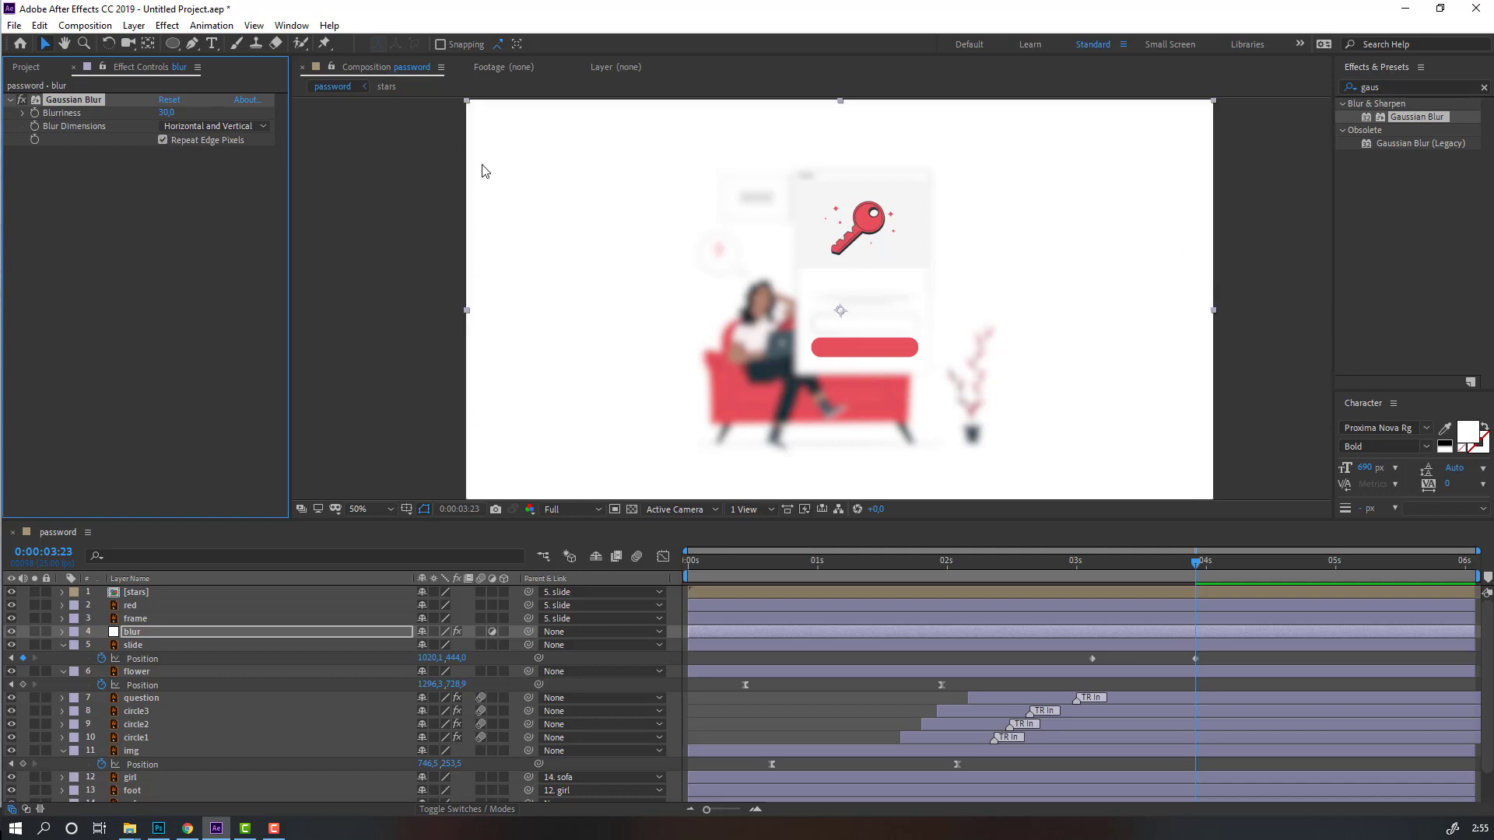
- Place the blur layer directly below slide and keyframe its opacity from 0% at 0:00:03:23 to 100% at 0:00:04:12
{"action": "left_click", "coordinate": [130, 634]}
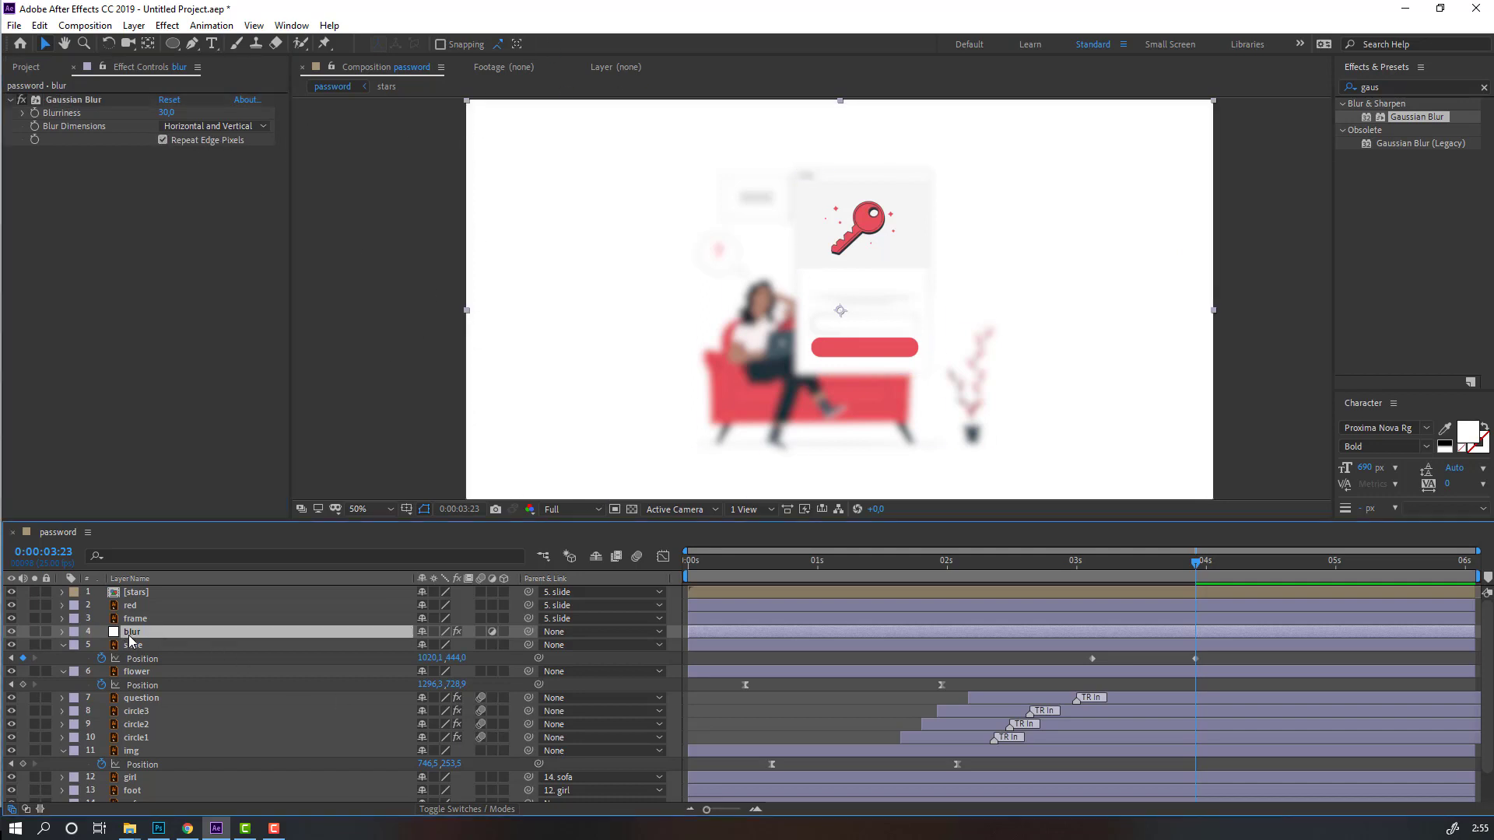
{"action": "left_click_drag", "start_coordinate": [133, 633], "coordinate": [135, 665]}
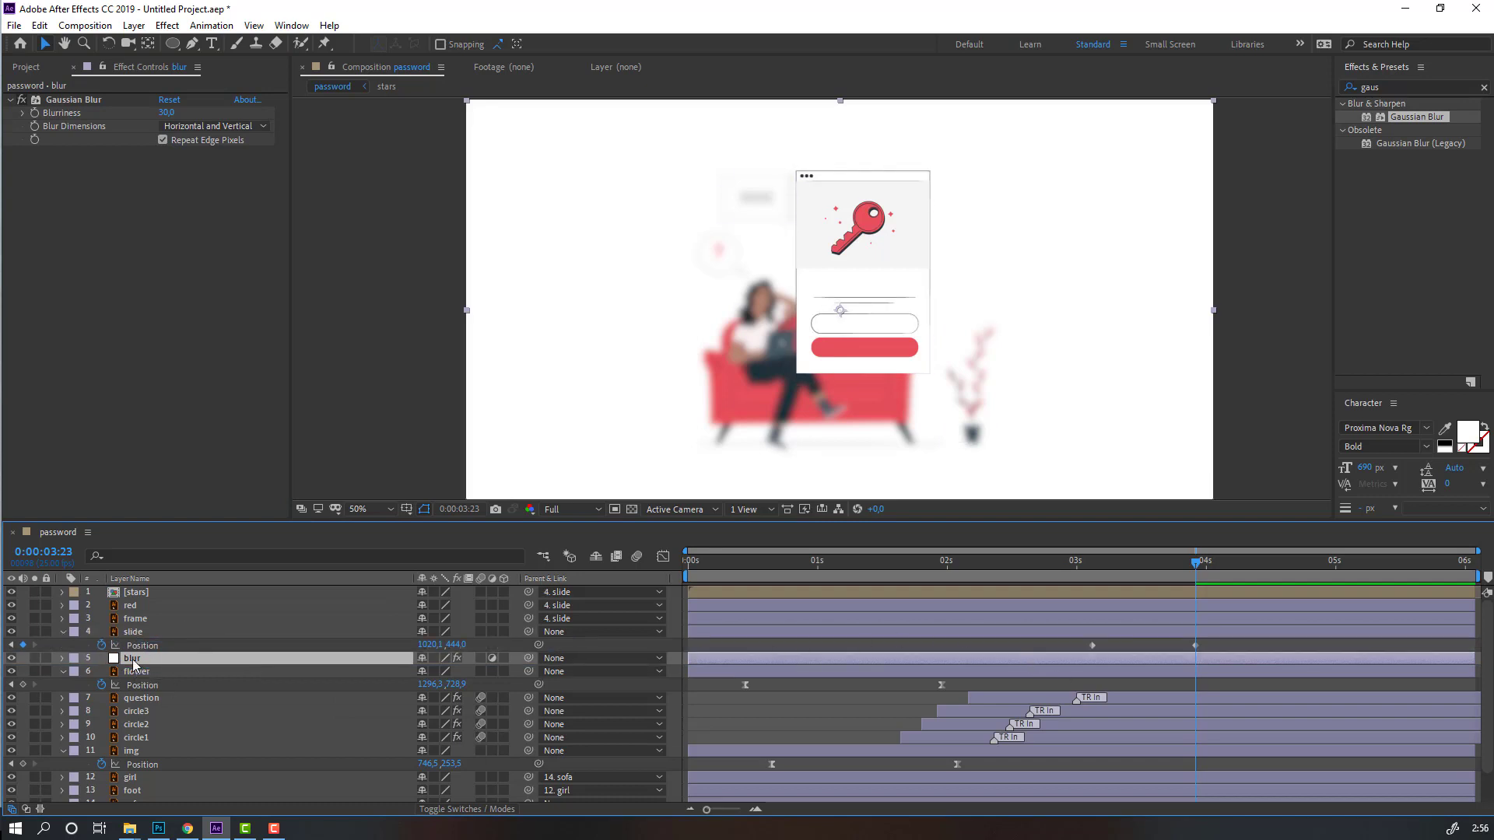
{"action": "key", "text": "t"}
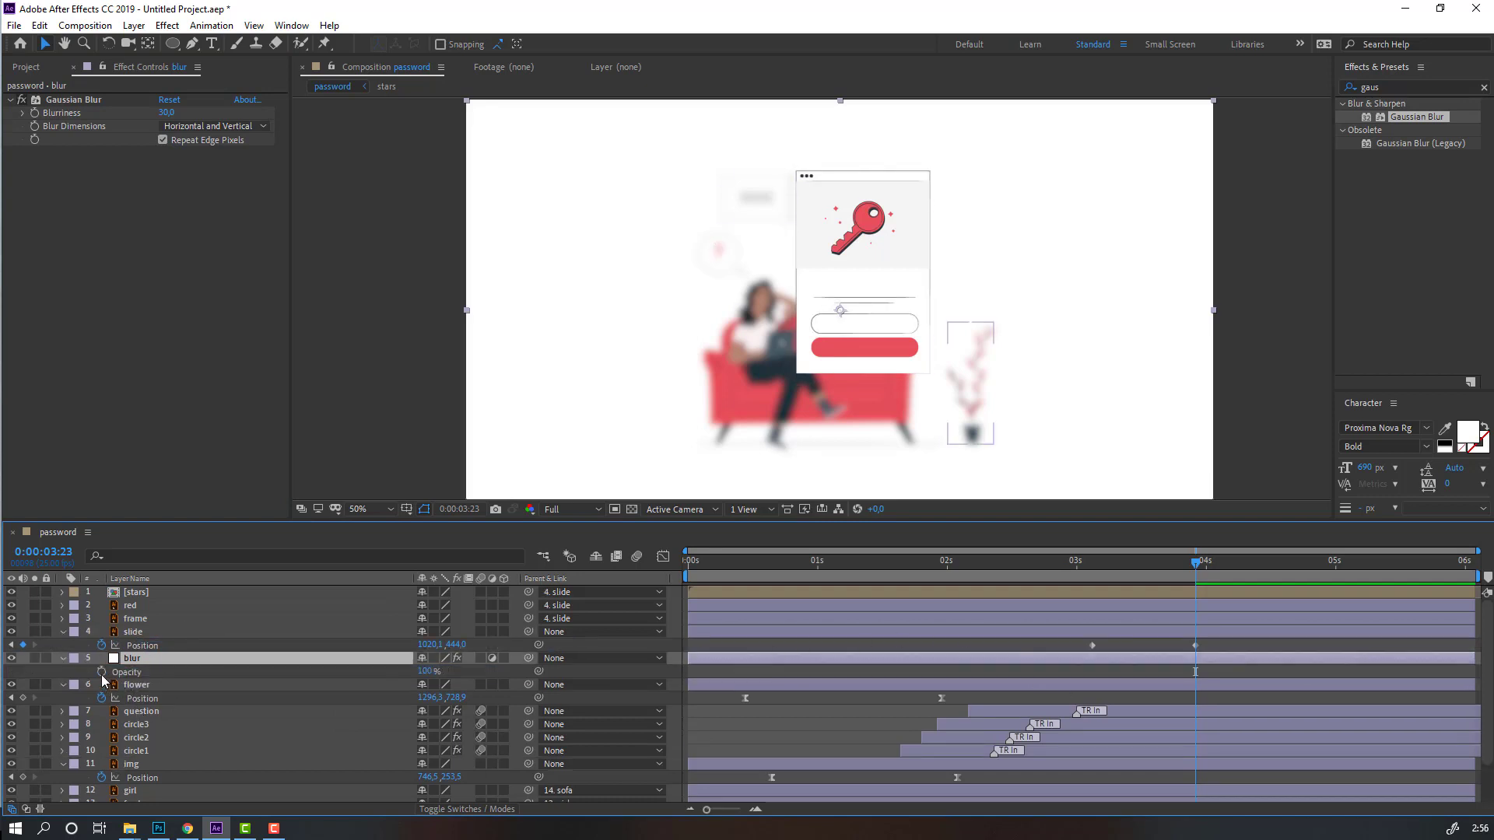
{"action": "left_click", "coordinate": [101, 672]}
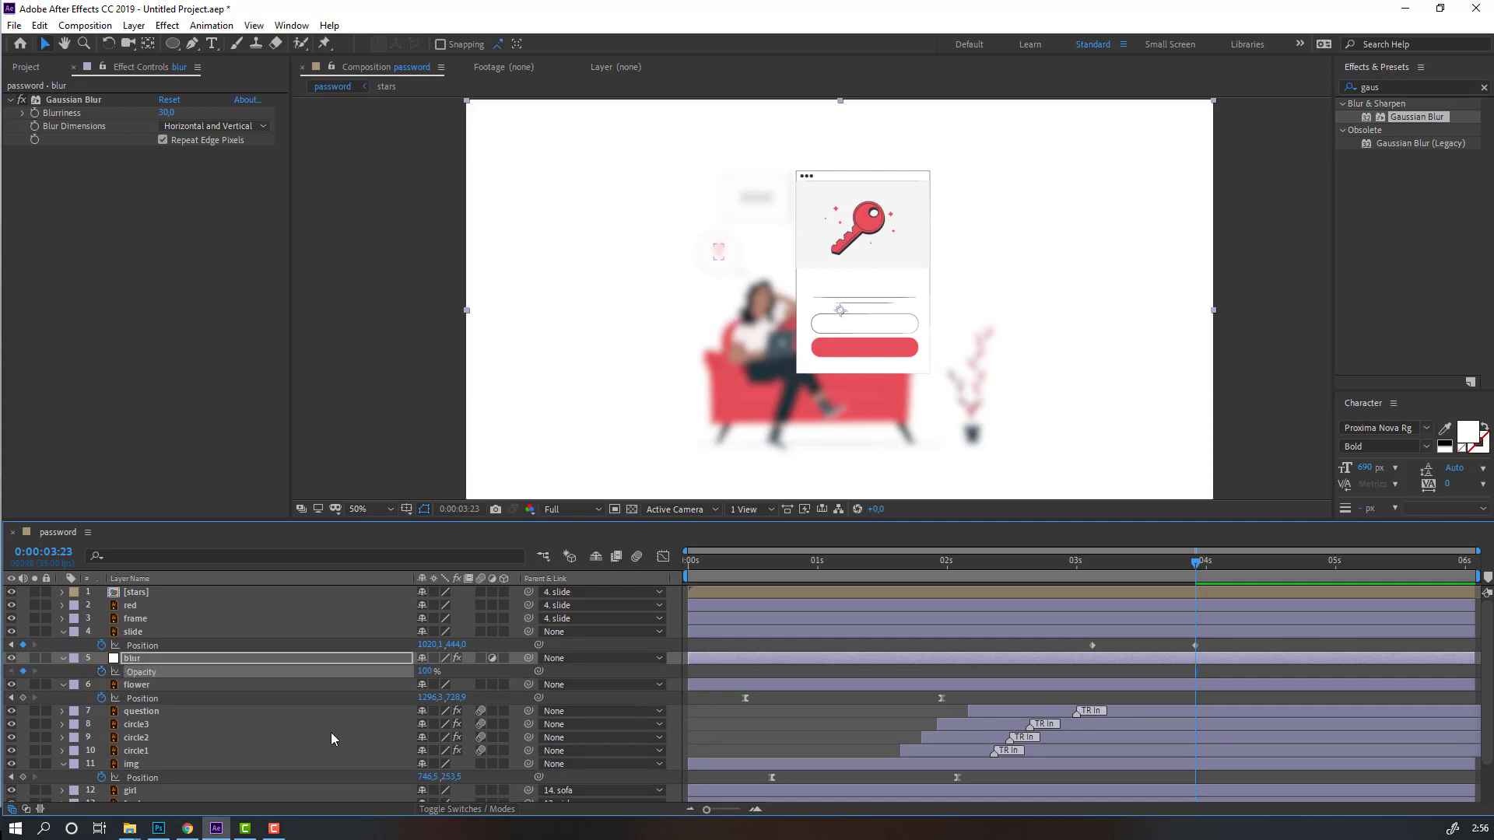
{"action": "left_click", "coordinate": [425, 670]}
{"action": "type", "text": "0"}
{"action": "key", "text": "Return"}
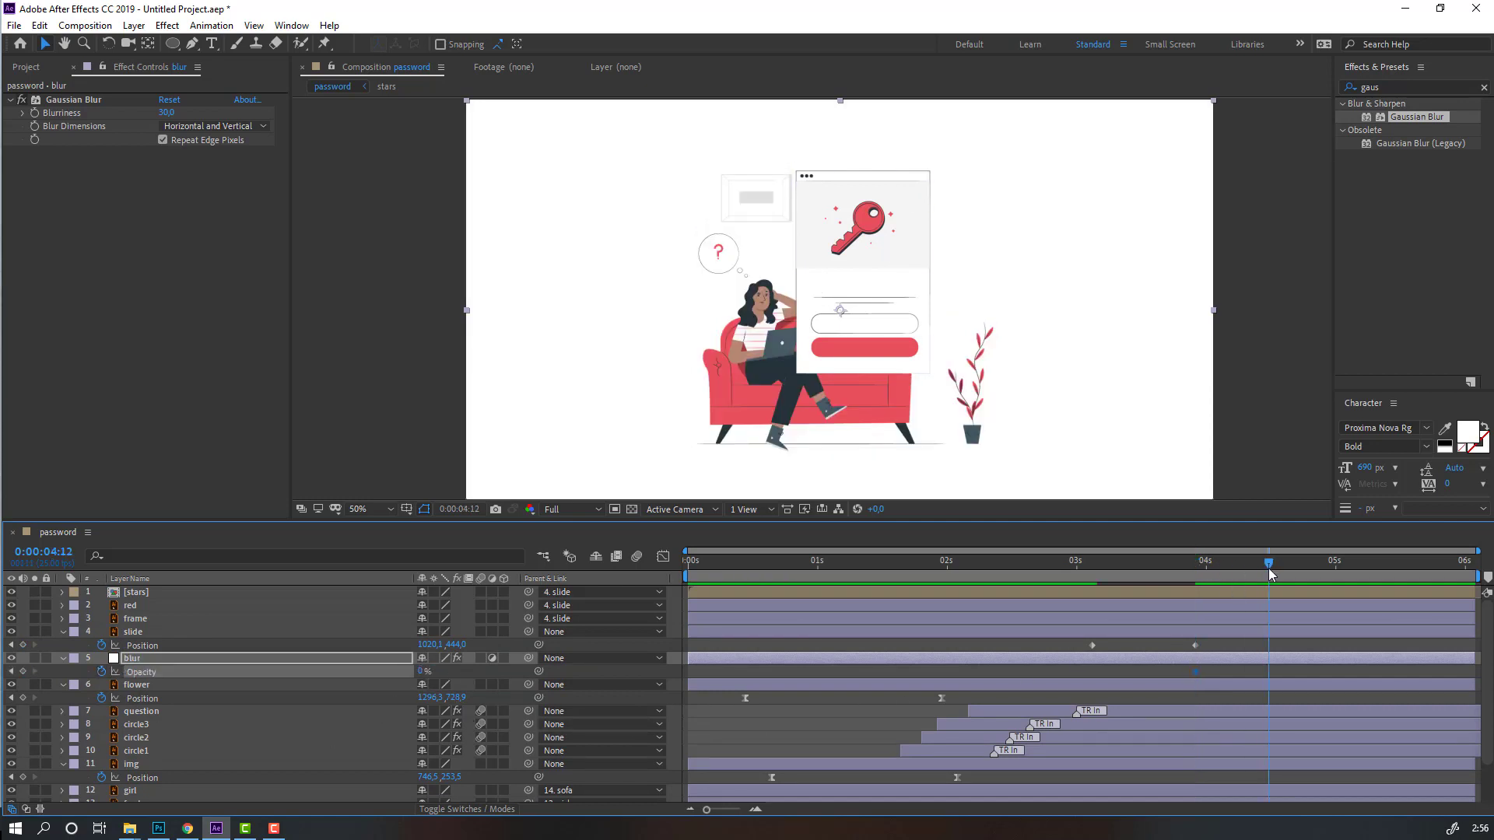
{"action": "left_click", "coordinate": [420, 671]}
{"action": "type", "text": "100"}
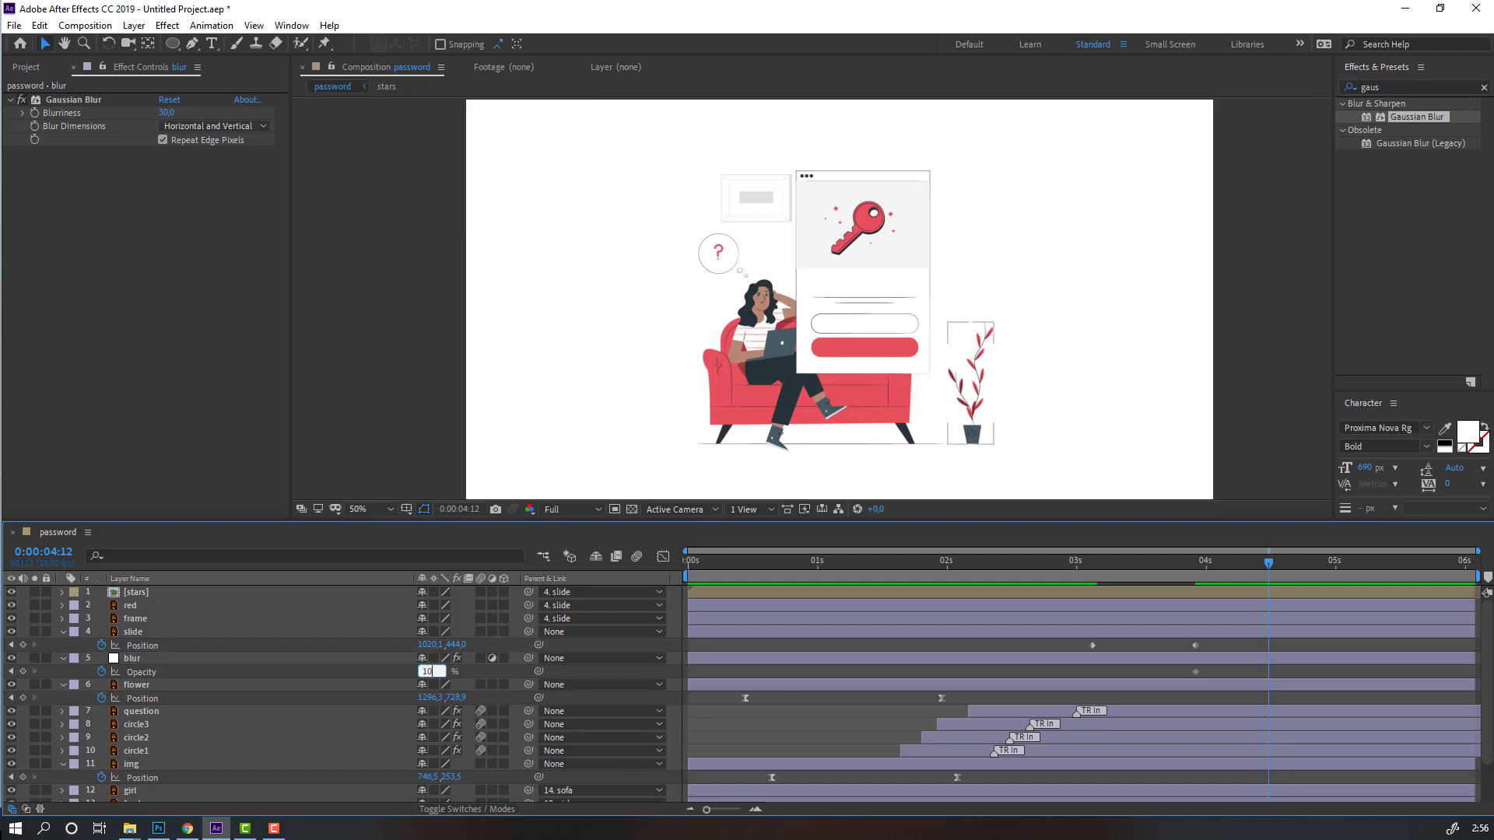
{"action": "key", "text": "Return"}
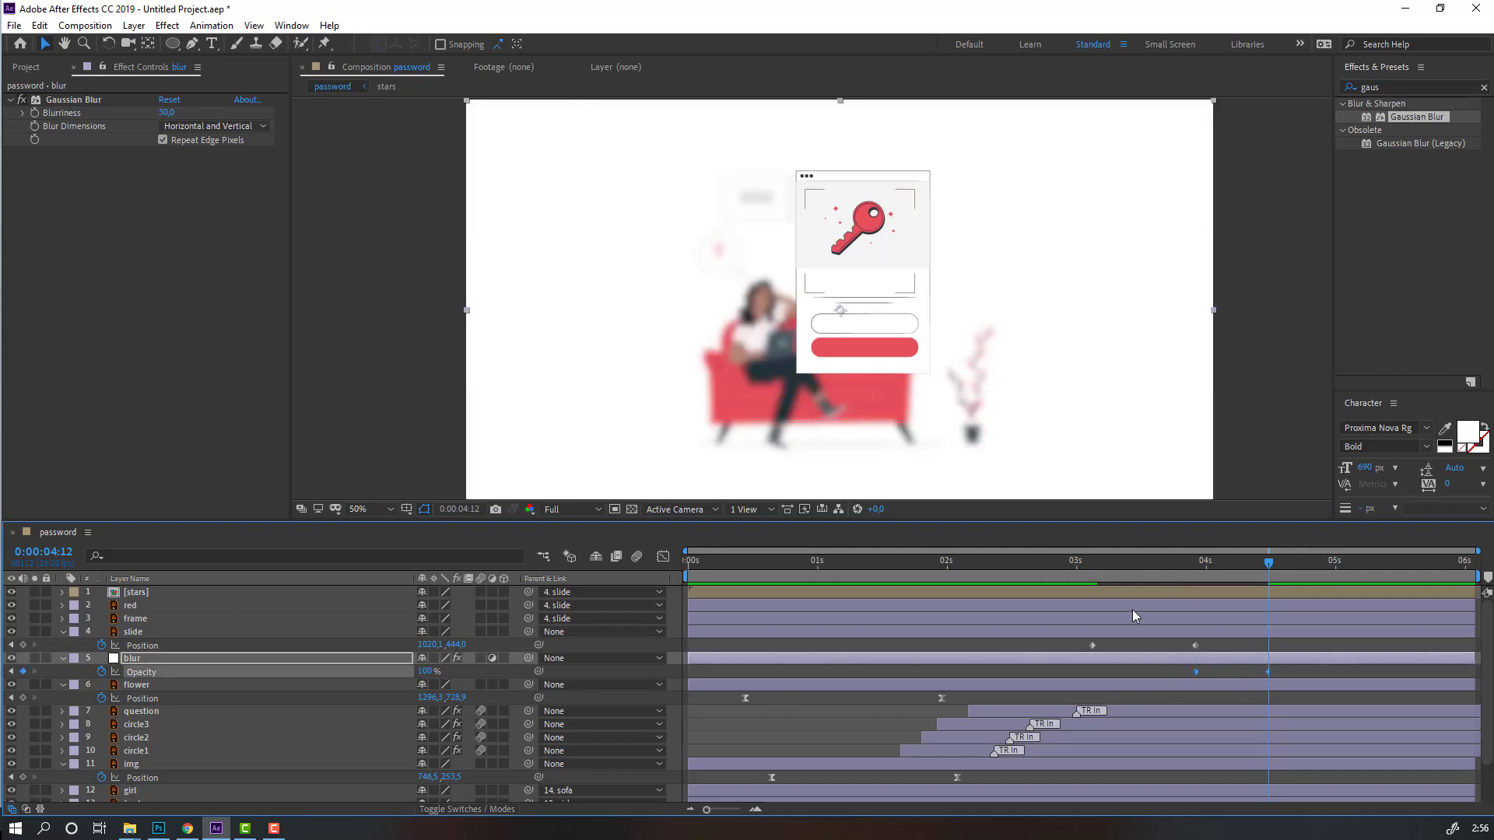
- Shift the blur layer's opacity keyframes earlier to about 0:00:03:08 and 0:00:03:22, and preview the blur against the slide's entrance
{"action": "left_click", "coordinate": [1075, 562]}
{"action": "key", "text": "space"}
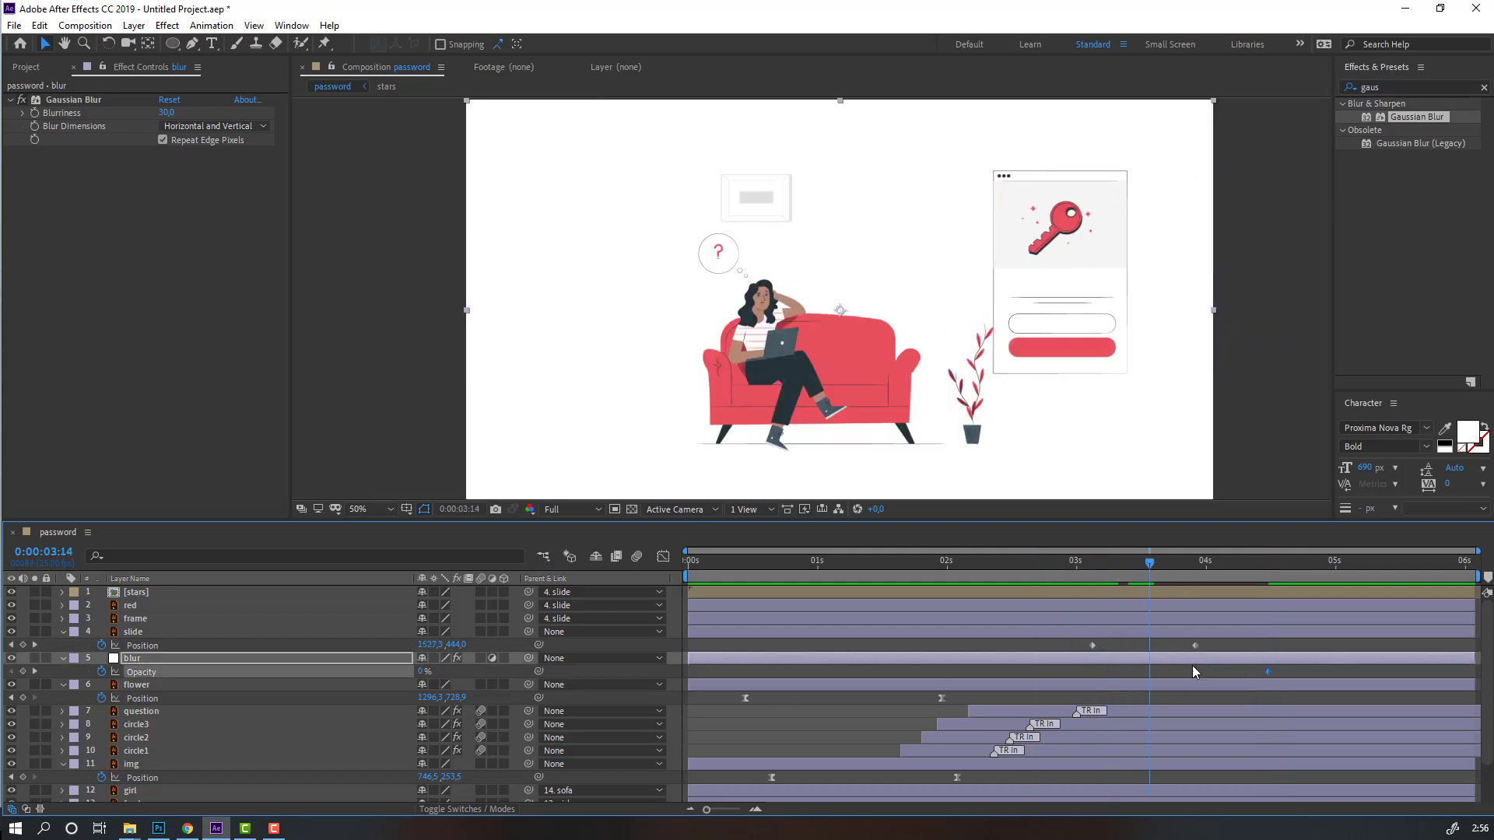
{"action": "left_click_drag", "start_coordinate": [1201, 679], "coordinate": [1124, 669]}
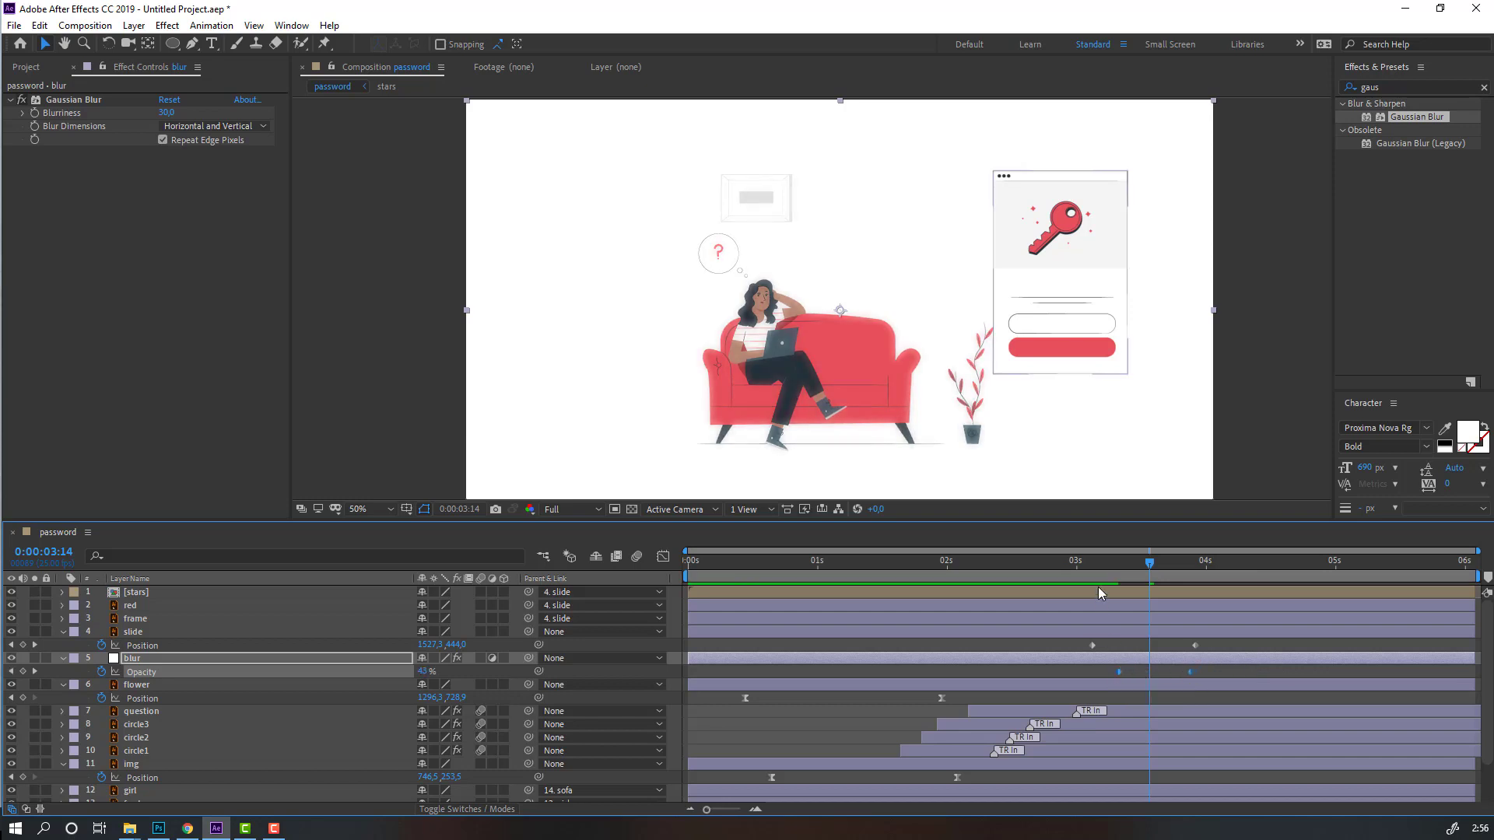
{"action": "left_click", "coordinate": [1098, 562]}
{"action": "left_click_drag", "start_coordinate": [1109, 557], "coordinate": [1213, 556]}
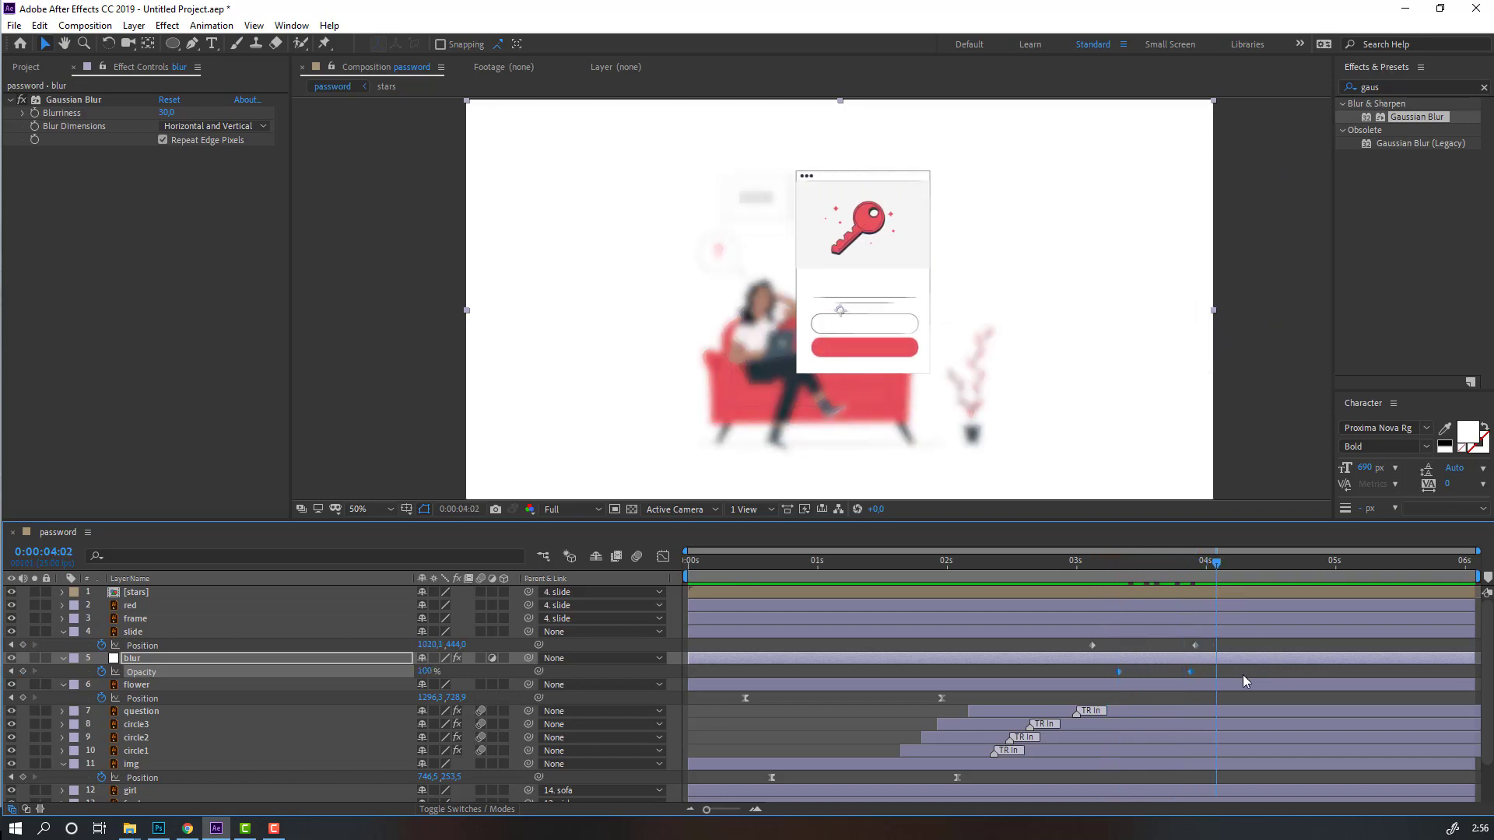
{"action": "key", "text": "space"}
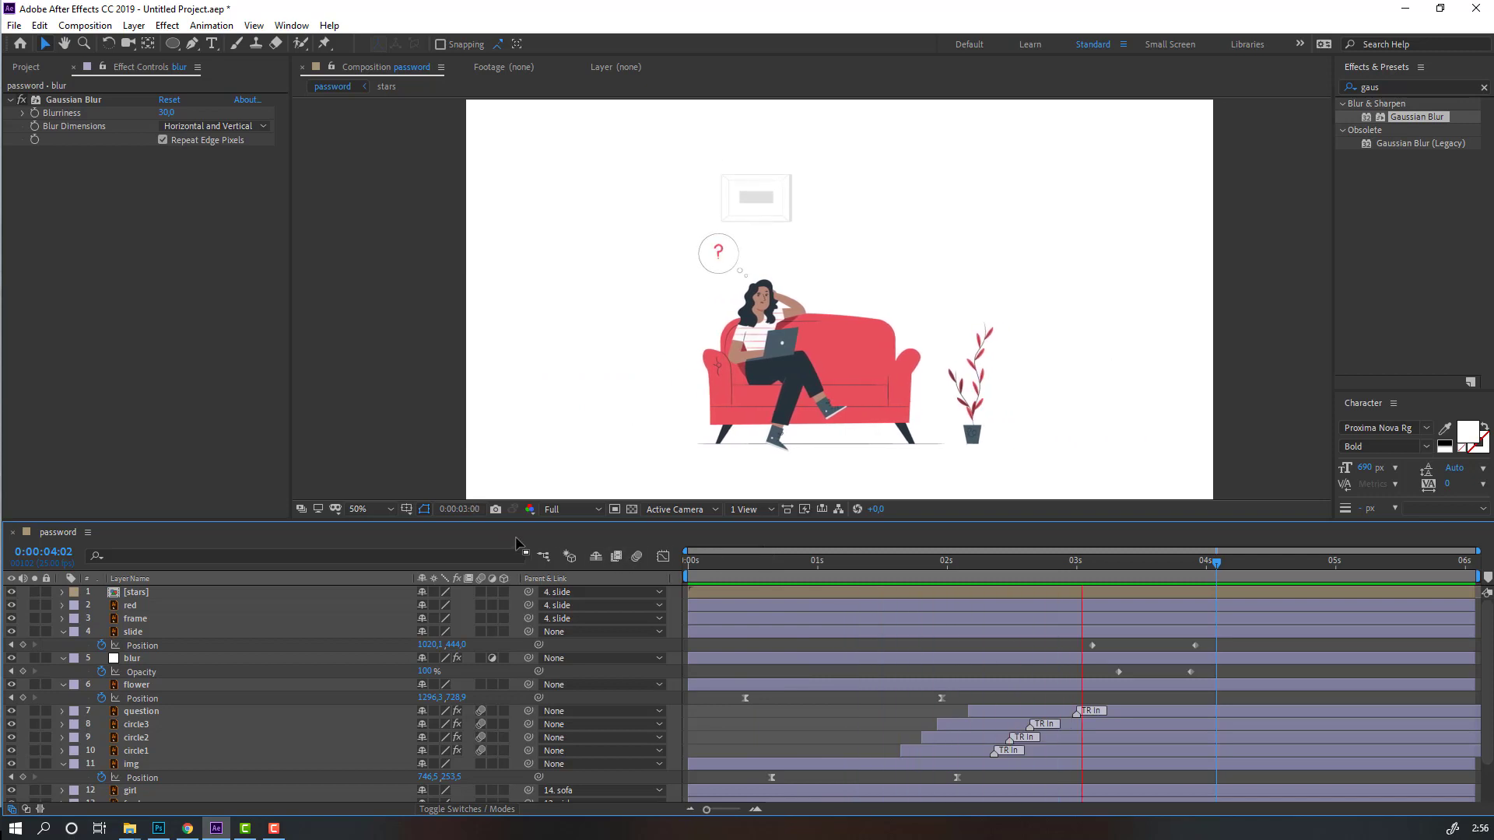
{"action": "key", "text": "space"}
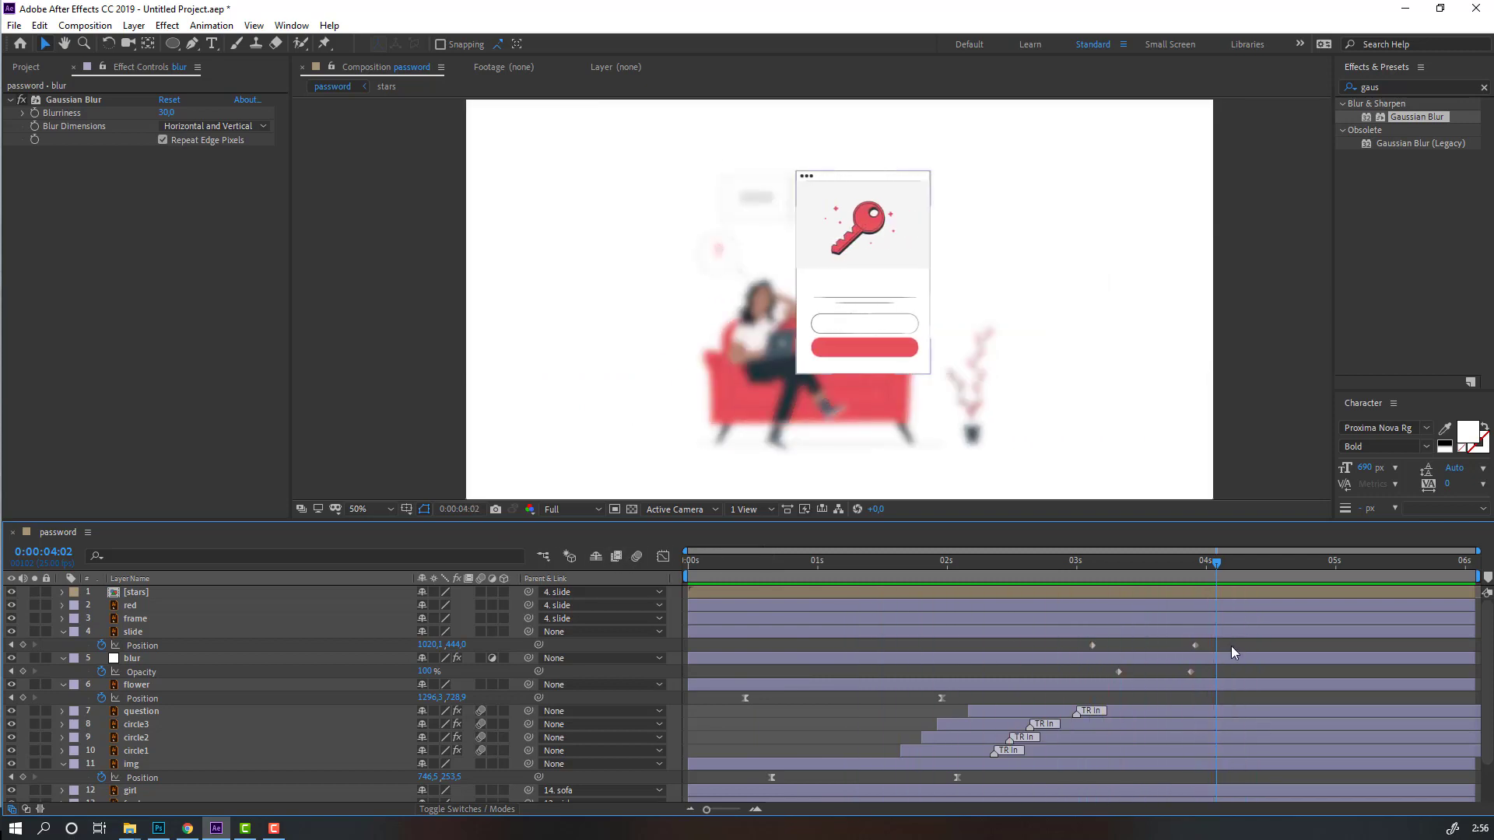
- Apply Easy Ease to both of the slide layer's position keyframes
{"action": "left_click_drag", "start_coordinate": [1231, 645], "coordinate": [1080, 653]}
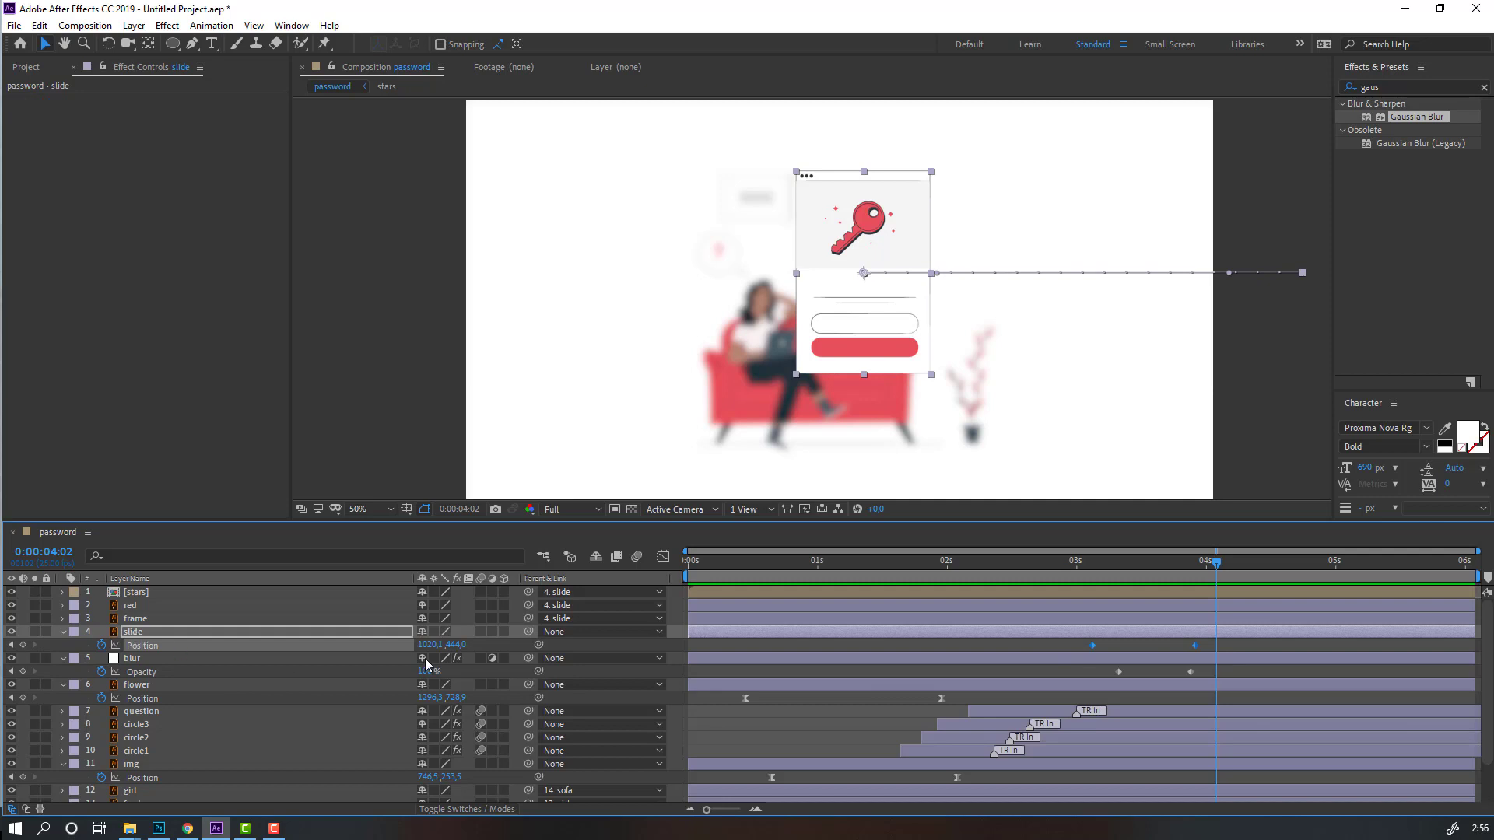
{"action": "right_click", "coordinate": [1094, 646]}
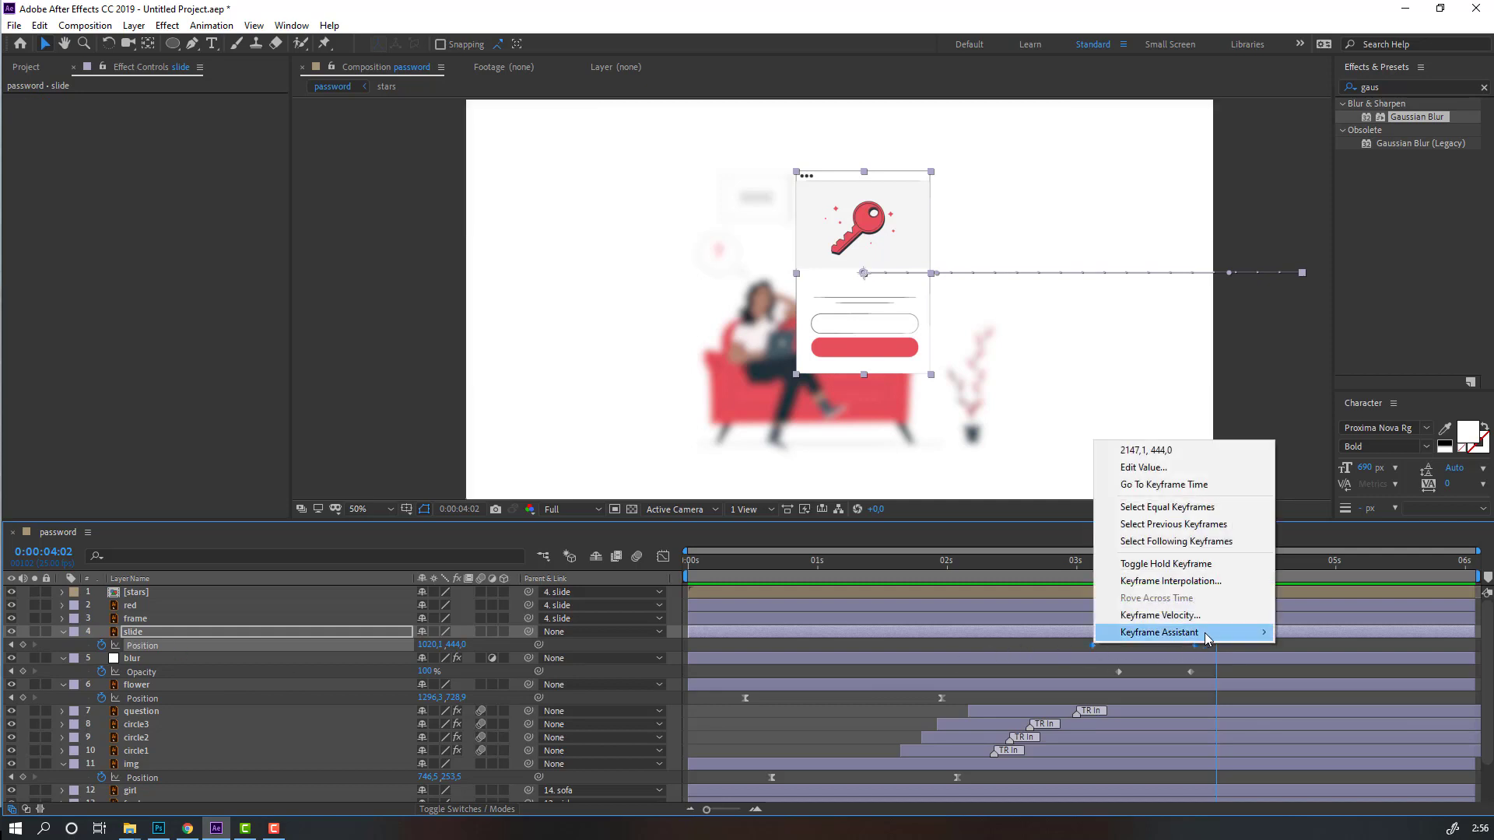
{"action": "mouse_move", "coordinate": [1121, 632]}
{"action": "left_click", "coordinate": [940, 685]}
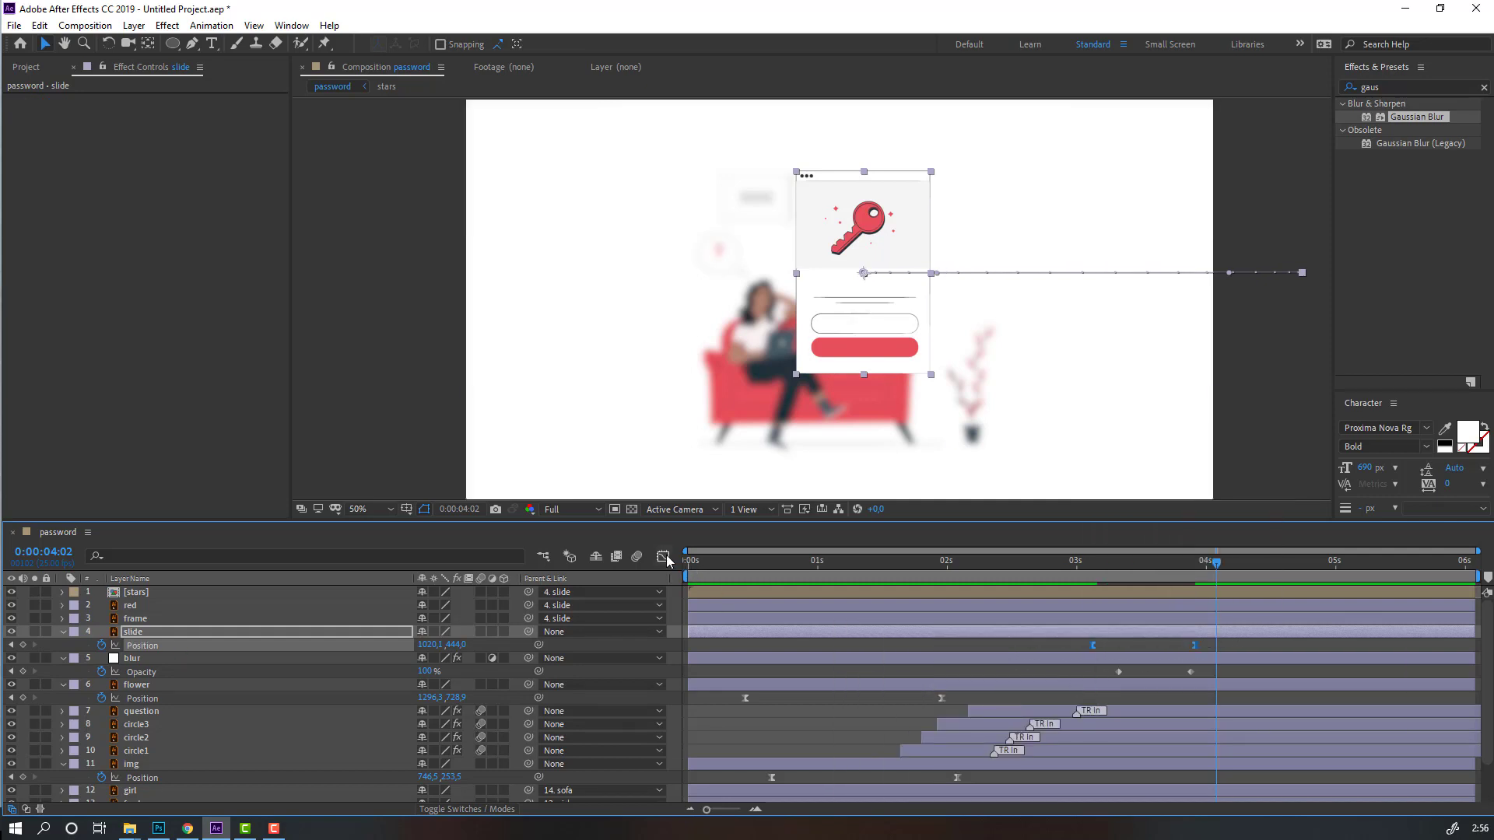
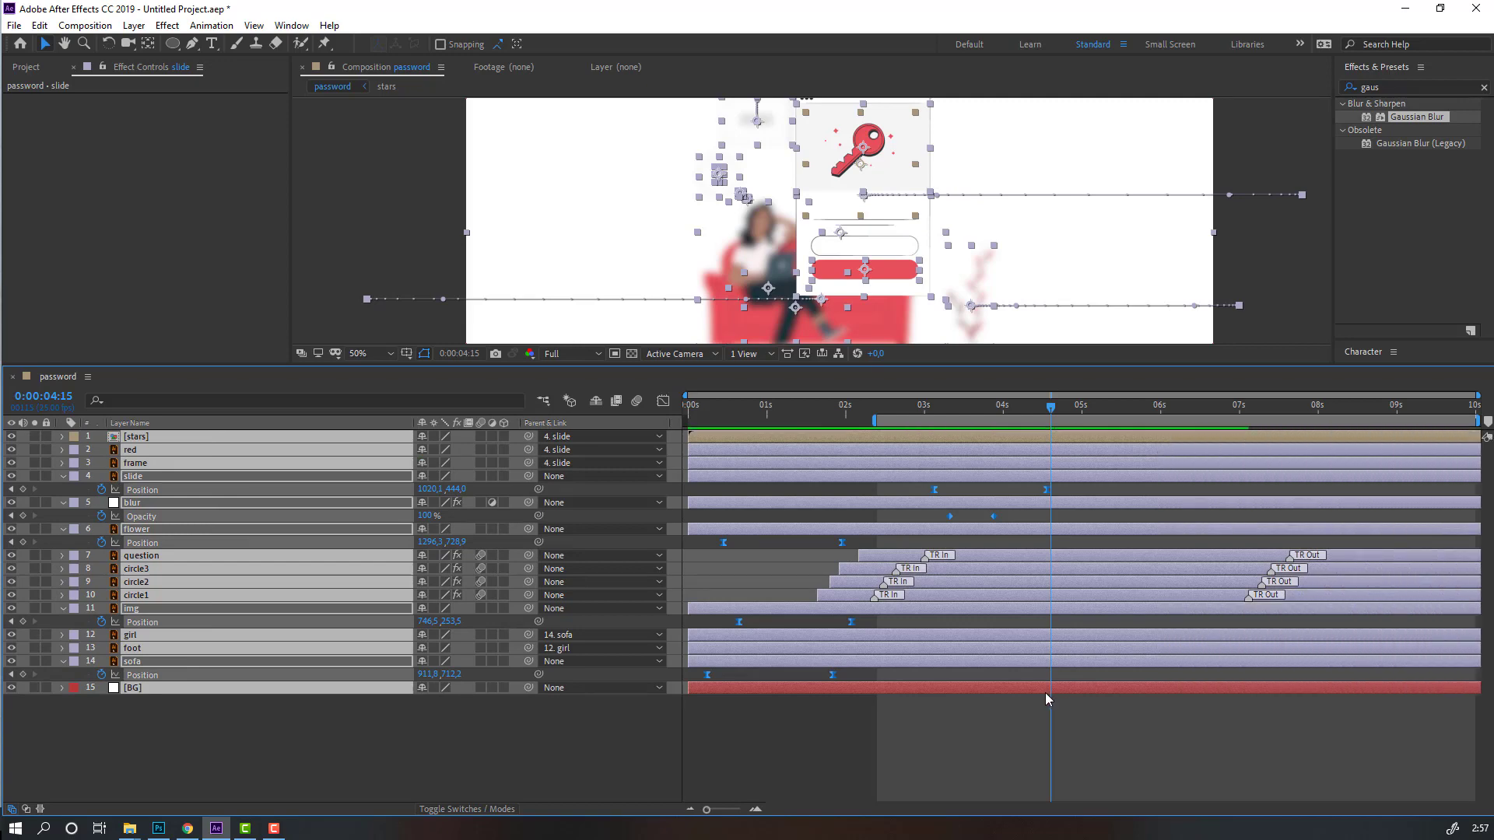
- Deselect all layers, enlarge the composition preview area, and set the current time to 0:00:04:09
{"action": "left_click", "coordinate": [1046, 698]}
{"action": "left_click", "coordinate": [516, 358]}
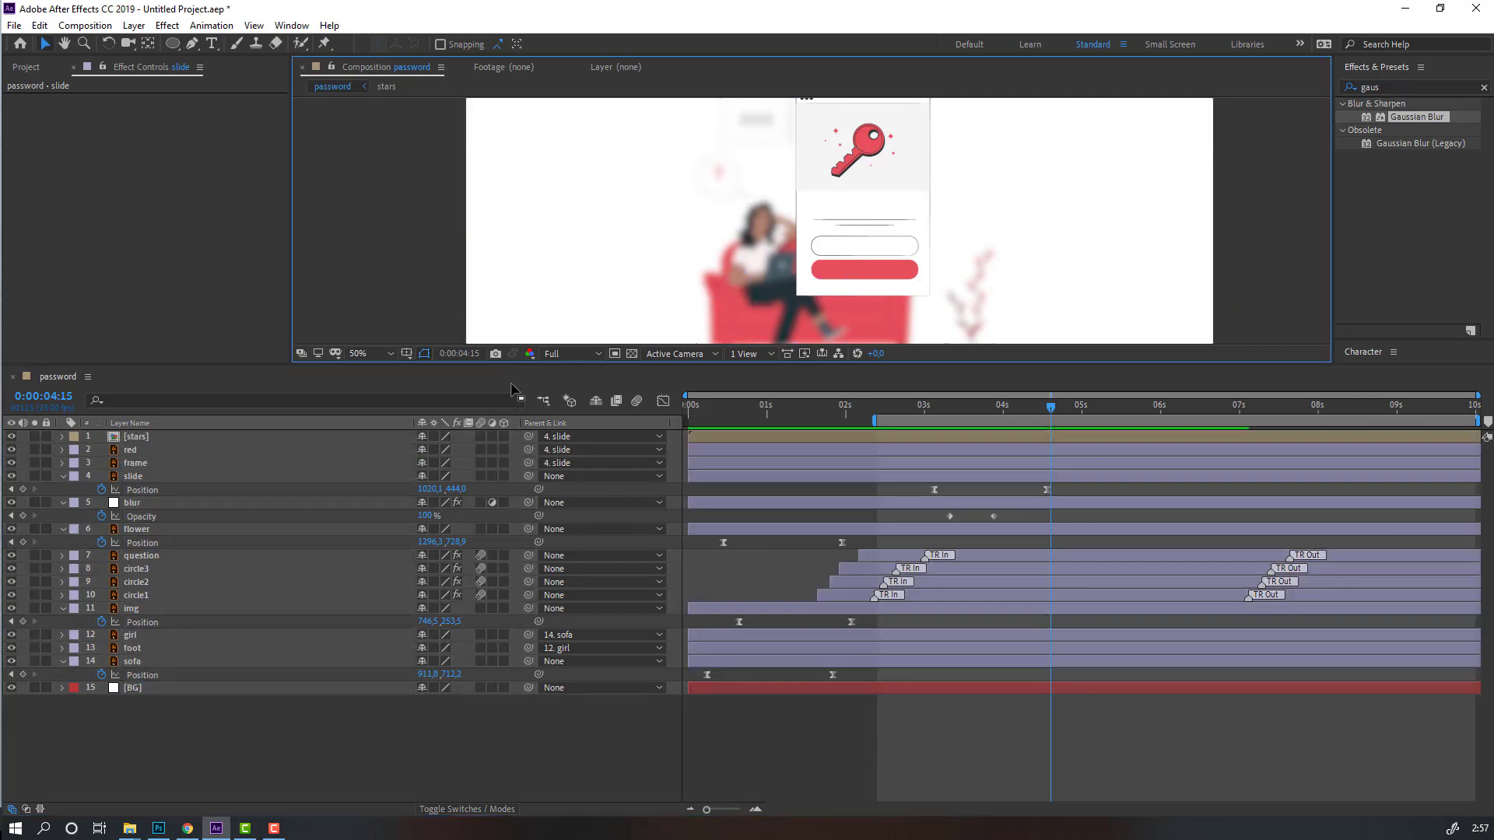
{"action": "left_click_drag", "start_coordinate": [519, 366], "coordinate": [520, 505]}
{"action": "left_click", "coordinate": [955, 543]}
{"action": "left_click", "coordinate": [1030, 543]}
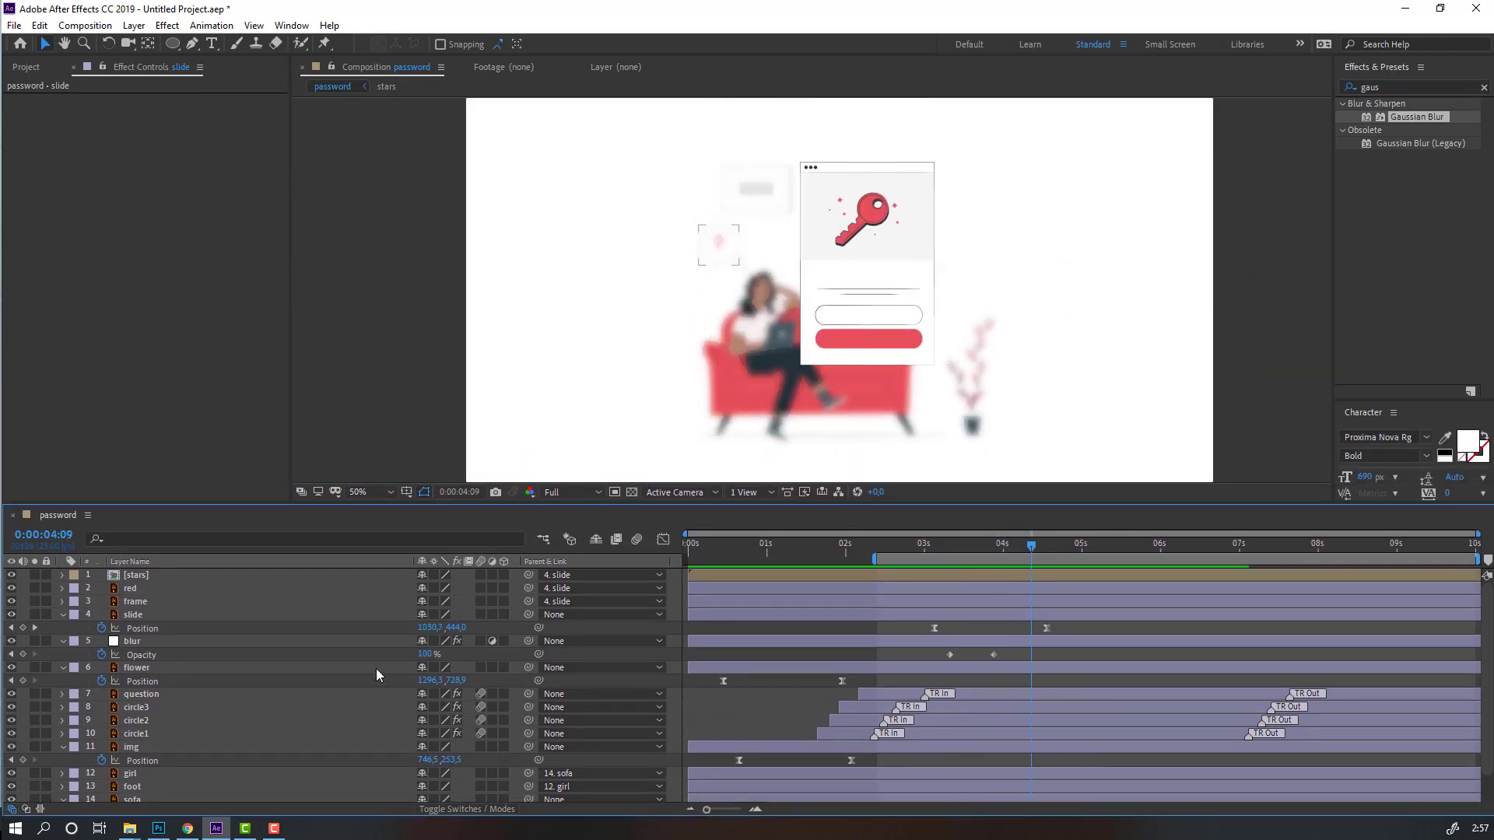
- Solo the frame layer and move its anchor point to the middle of its top edge
{"action": "left_click", "coordinate": [134, 606]}
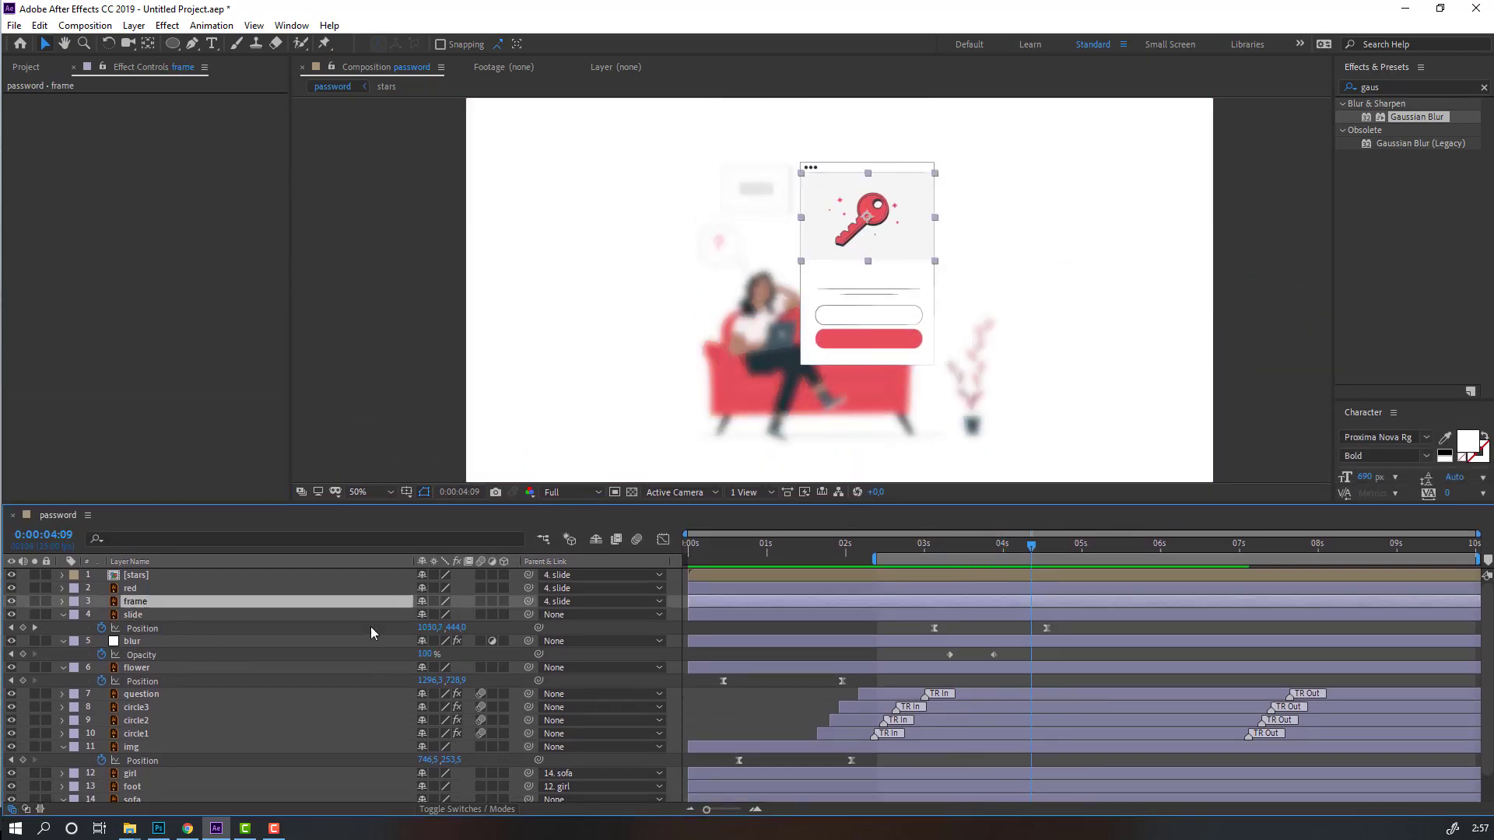
{"action": "key", "text": "slash"}
{"action": "left_click_drag", "start_coordinate": [1073, 226], "coordinate": [841, 307]}
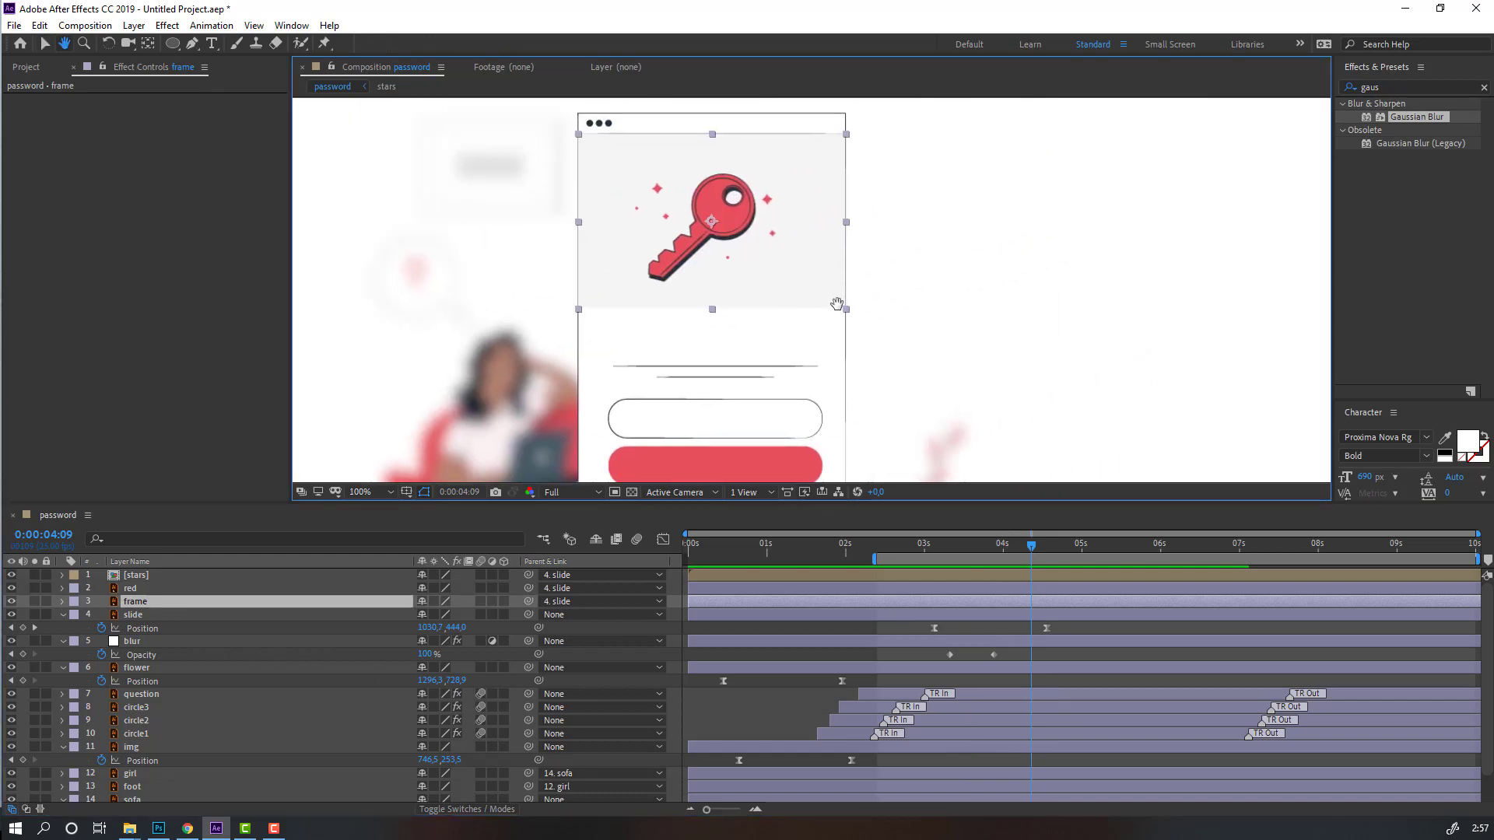
{"action": "left_click", "coordinate": [34, 602]}
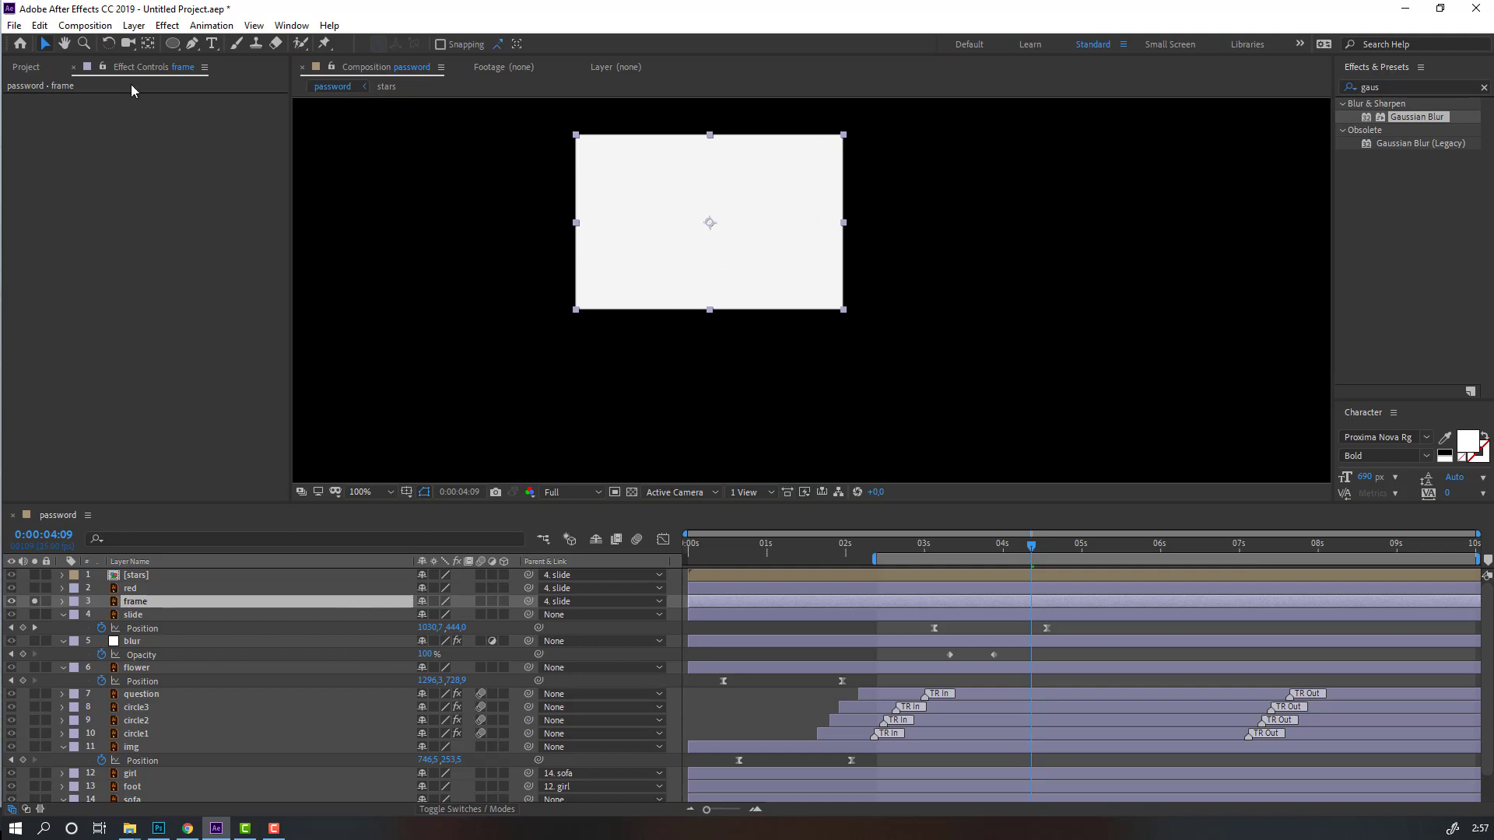
{"action": "left_click", "coordinate": [148, 46]}
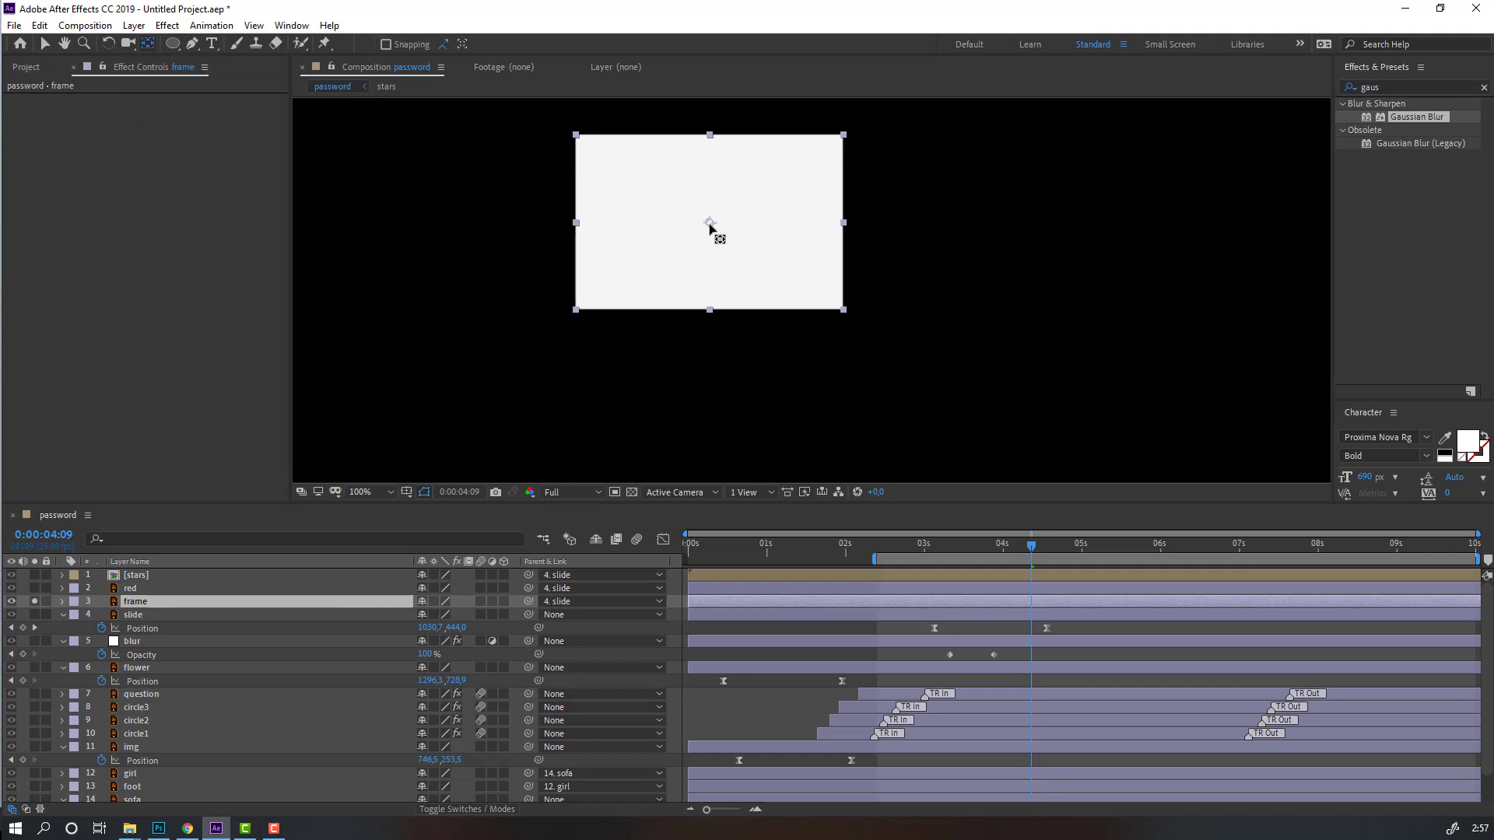
{"action": "left_click", "coordinate": [711, 224]}
{"action": "left_click_drag", "start_coordinate": [712, 225], "coordinate": [711, 146]}
{"action": "left_click", "coordinate": [47, 45]}
- Make the frame layer start at 0:00:04:09 and keyframe its vertical scale at 0% there, keeping the width at 100%
{"action": "left_click_drag", "start_coordinate": [731, 602], "coordinate": [1050, 602]}
{"action": "key", "text": "s"}
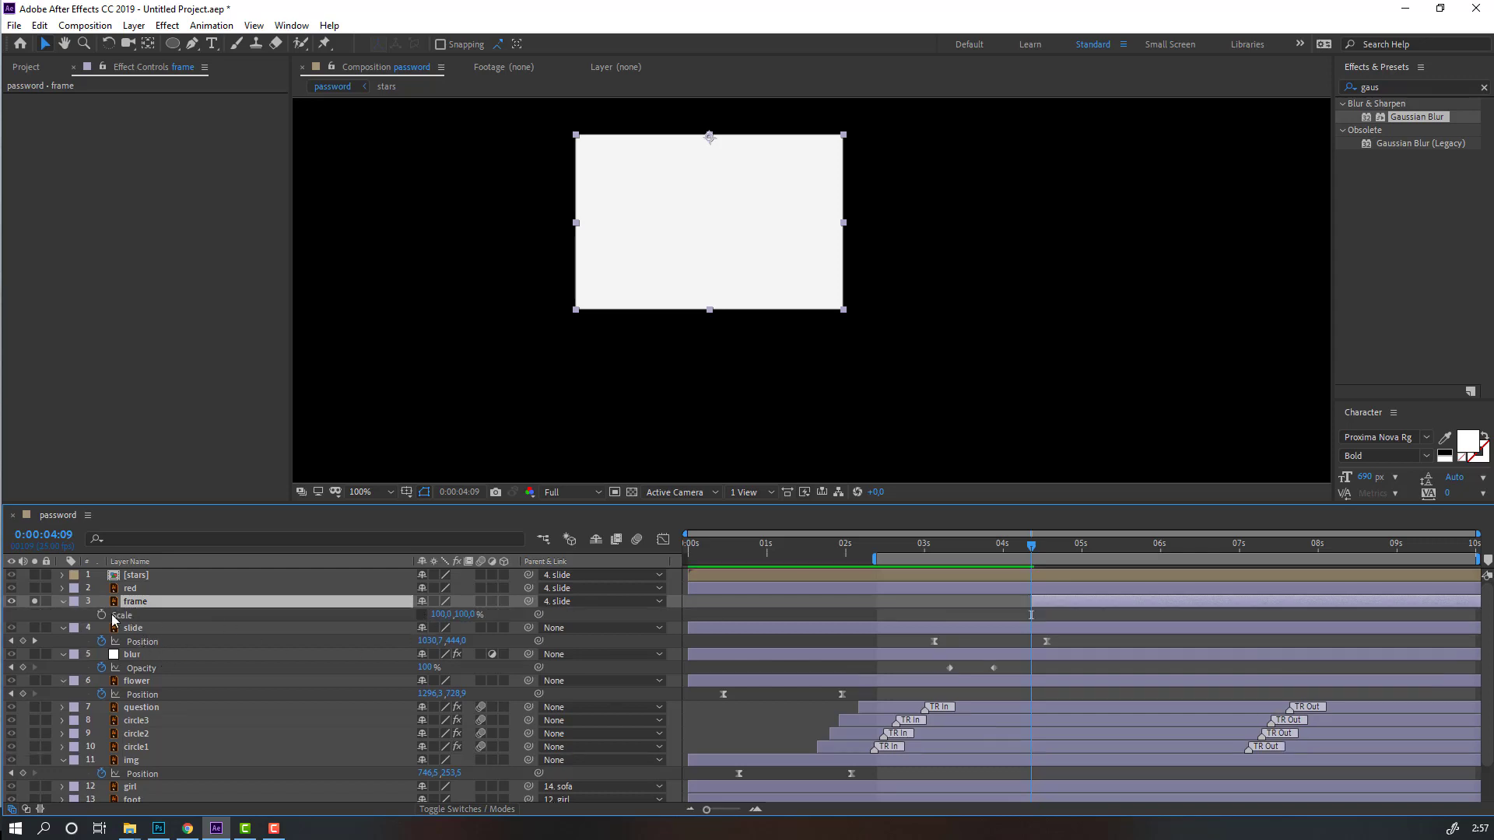
{"action": "left_click_drag", "start_coordinate": [468, 619], "coordinate": [460, 619]}
{"action": "left_click", "coordinate": [469, 618]}
{"action": "type", "text": "0"}
{"action": "key", "text": "Return"}
{"action": "left_click", "coordinate": [101, 616]}
- Keyframe the frame layer's vertical scale at 100% at 0:00:05:07
{"action": "left_click", "coordinate": [1103, 547]}
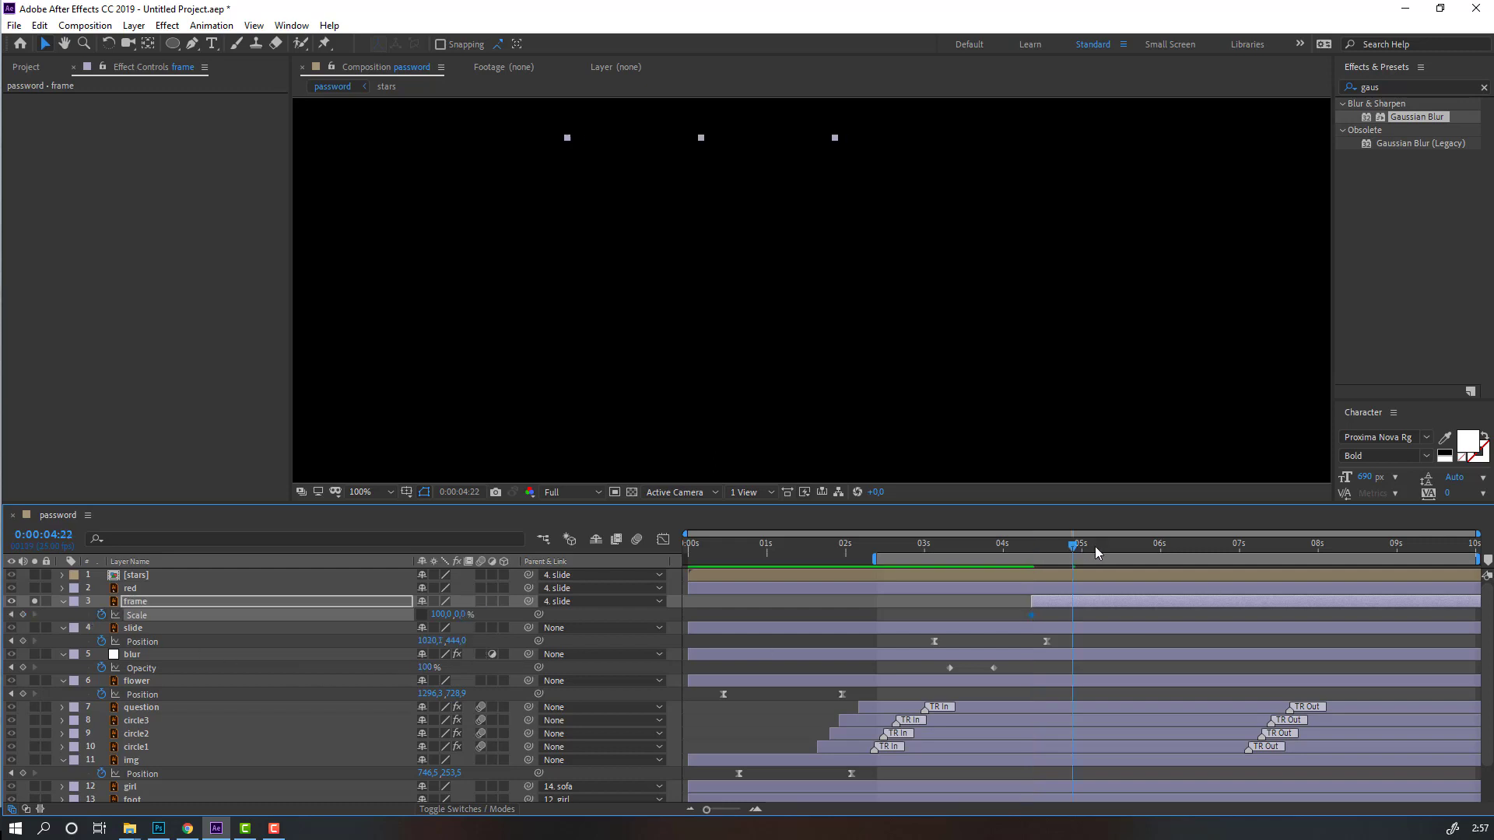
{"action": "left_click", "coordinate": [464, 614]}
{"action": "type", "text": "100"}
{"action": "key", "text": "Return"}
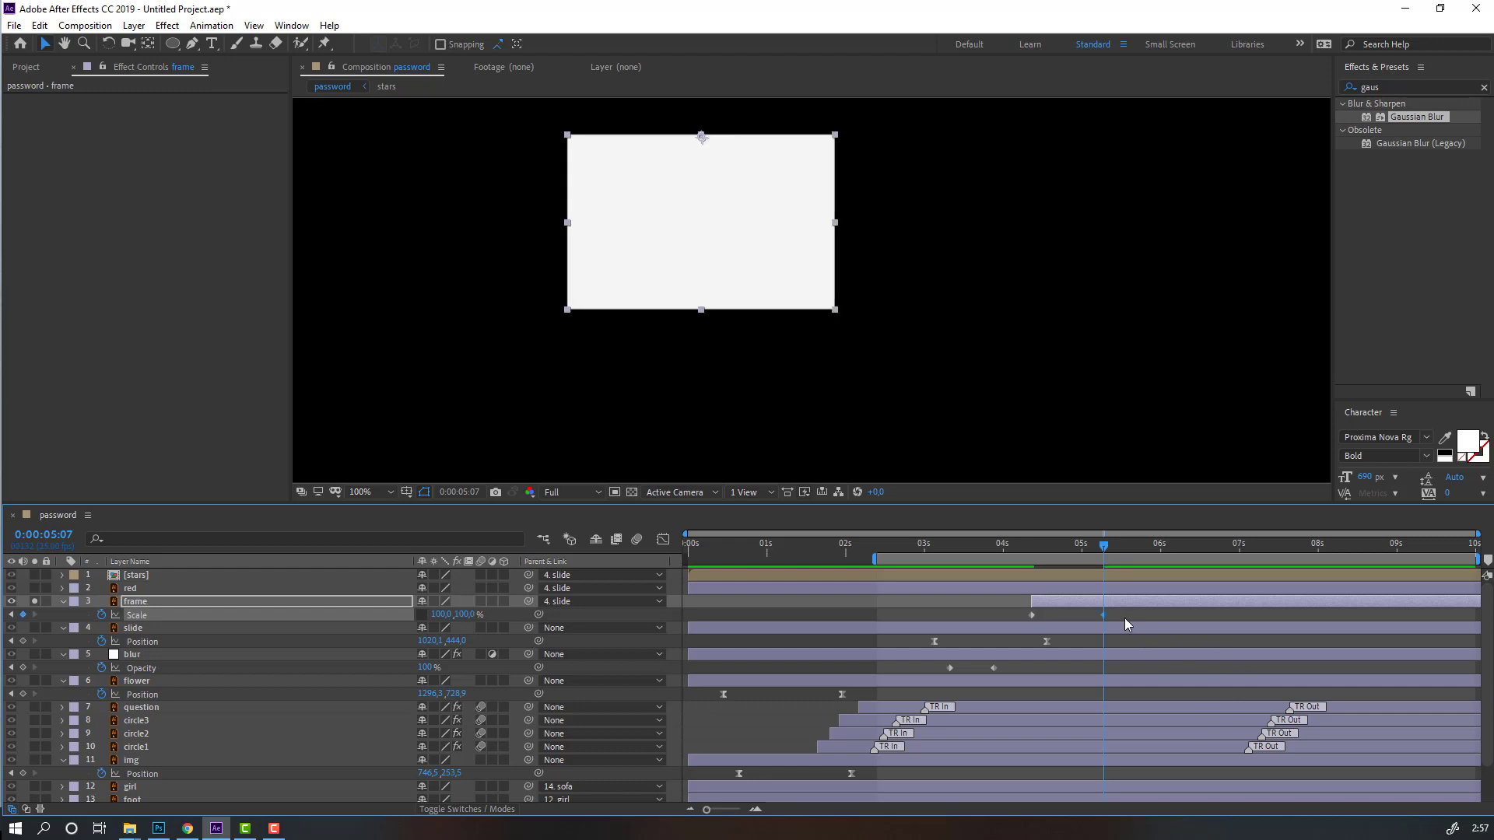
- Apply Easy Ease to both of the frame layer's scale keyframes
{"action": "left_click_drag", "start_coordinate": [1123, 620], "coordinate": [1017, 640]}
{"action": "right_click", "coordinate": [1031, 615]}
{"action": "mouse_move", "coordinate": [1152, 611]}
{"action": "left_click", "coordinate": [1250, 658]}
- Reshape the frame scale's speed graph so it peaks early and slows gradually into the last keyframe, and preview the motion
{"action": "left_click_drag", "start_coordinate": [1127, 614], "coordinate": [998, 617]}
{"action": "left_click", "coordinate": [662, 540]}
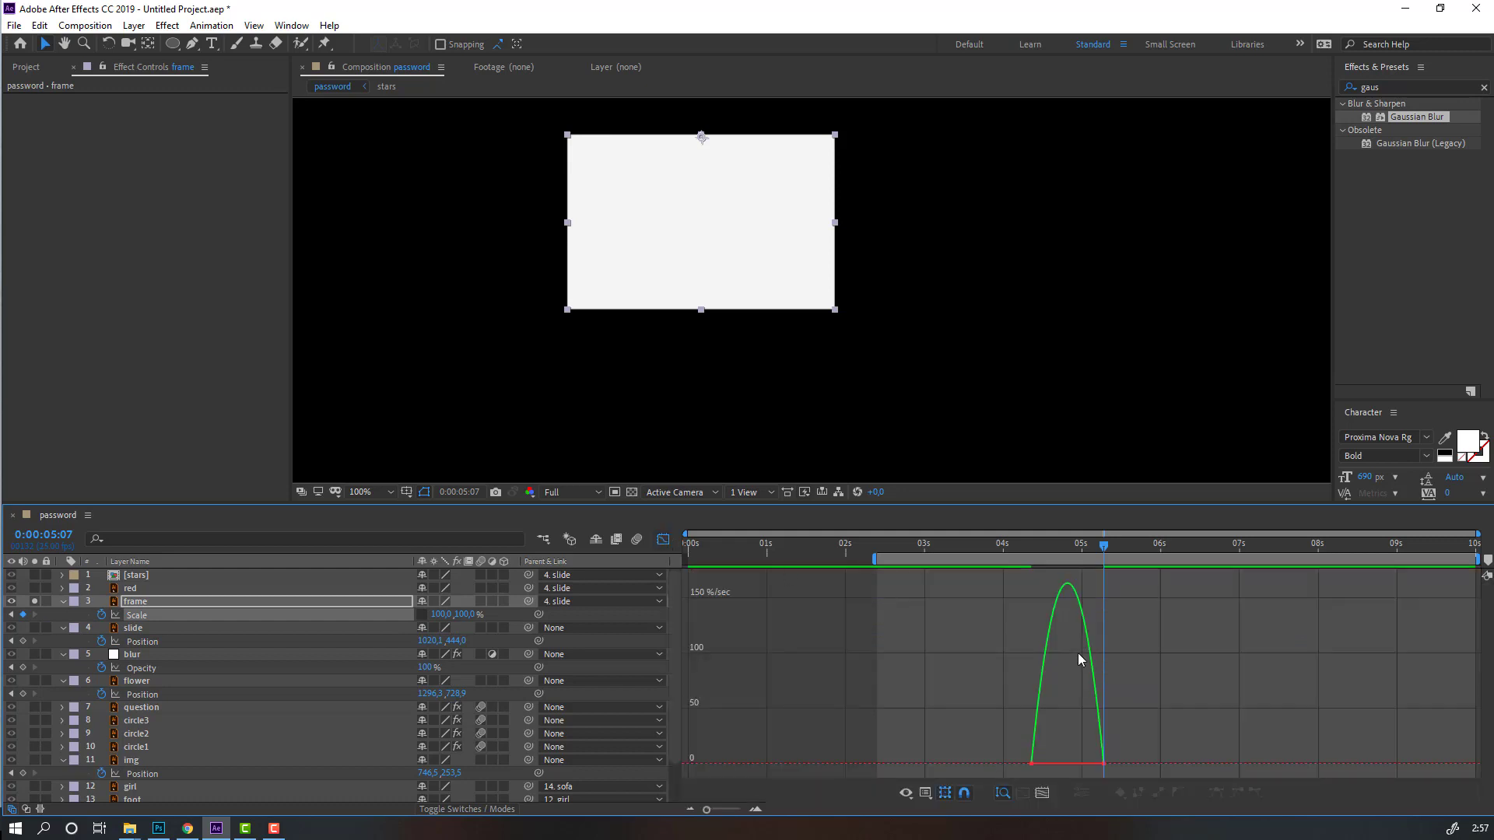
{"action": "left_click", "coordinate": [1101, 716]}
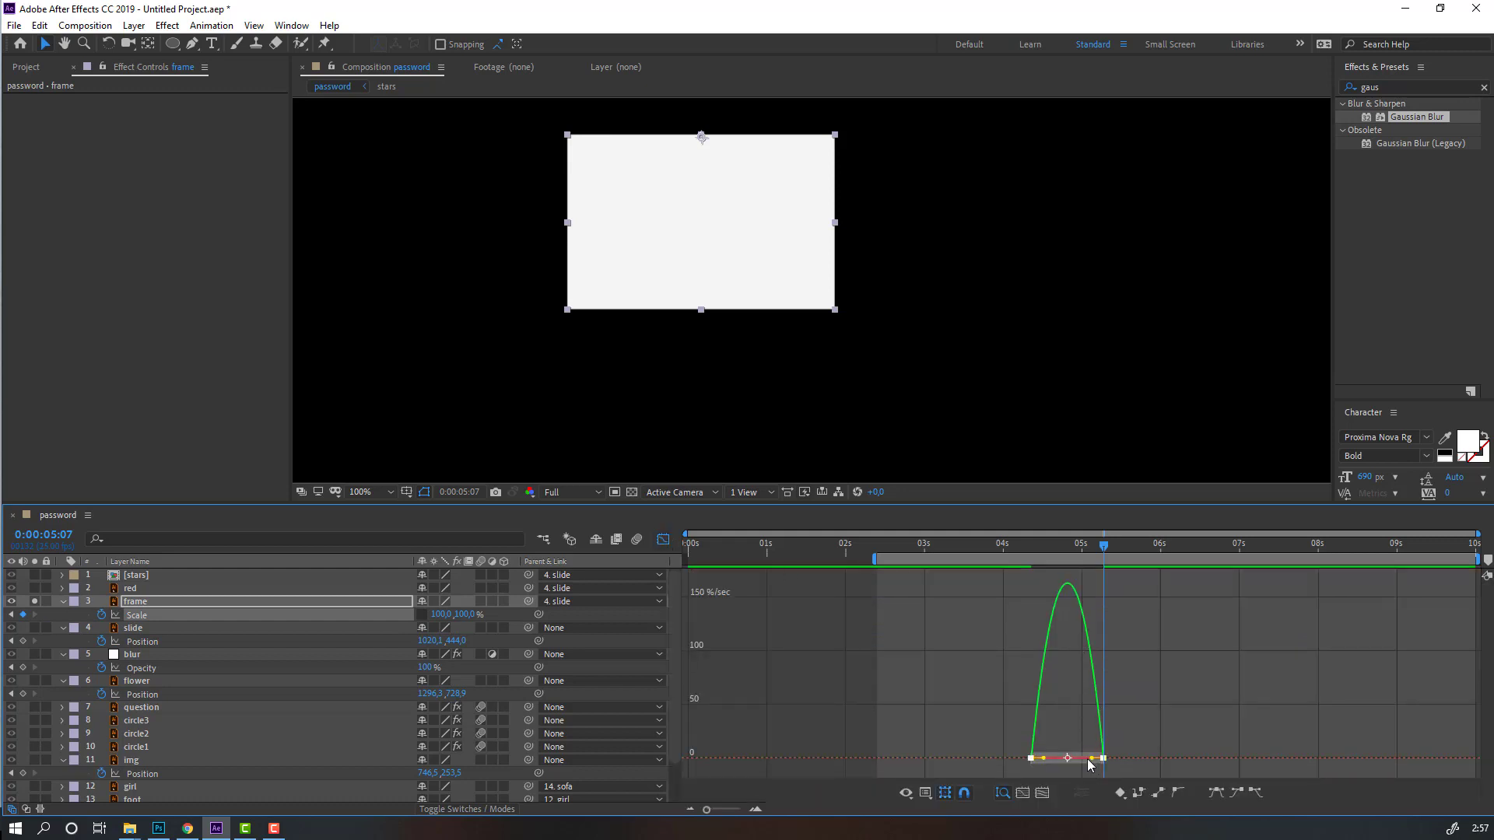
{"action": "left_click_drag", "start_coordinate": [1088, 762], "coordinate": [1076, 761]}
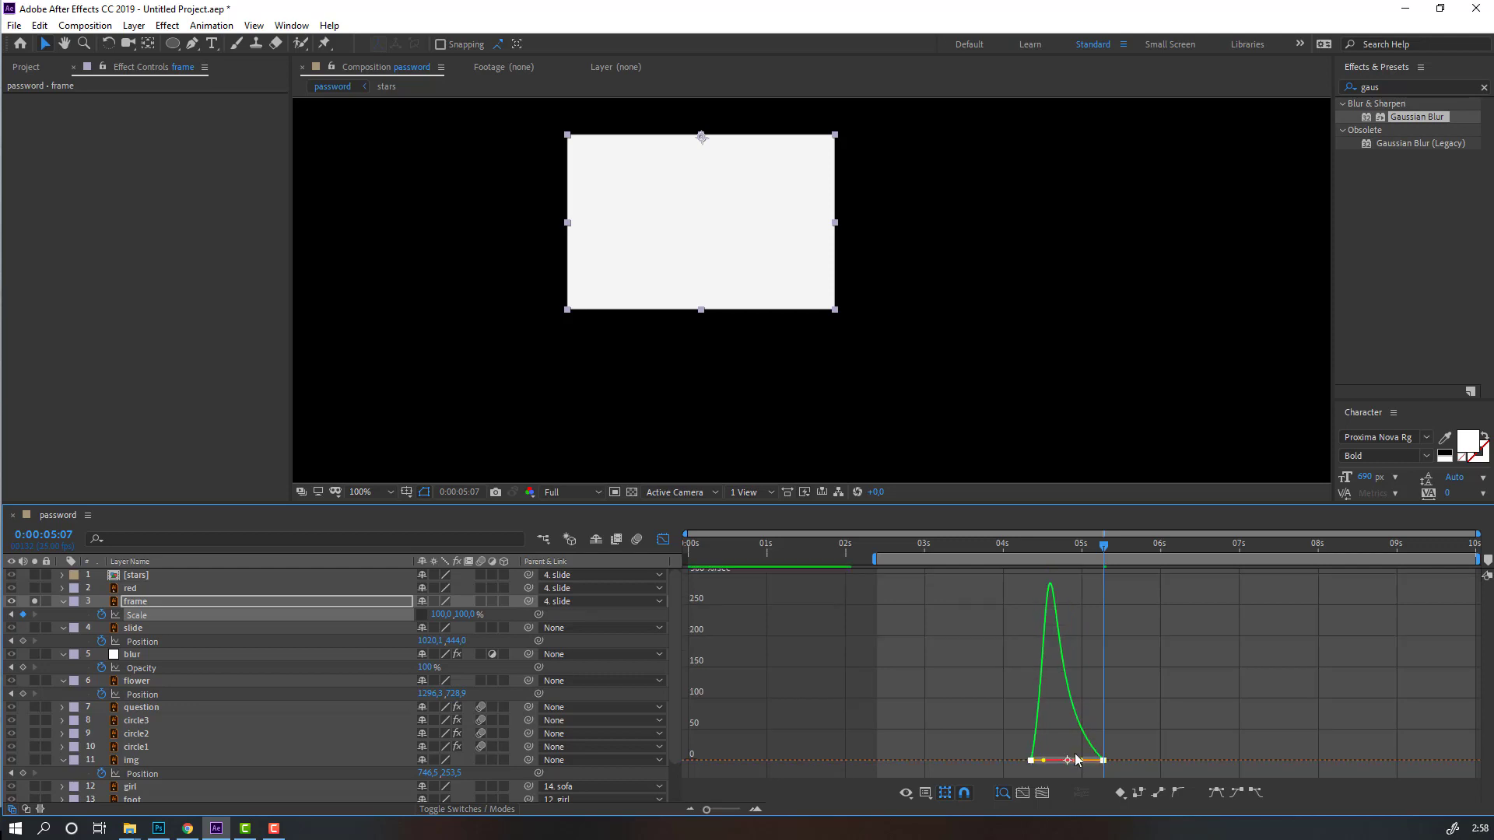
{"action": "key", "text": "space"}
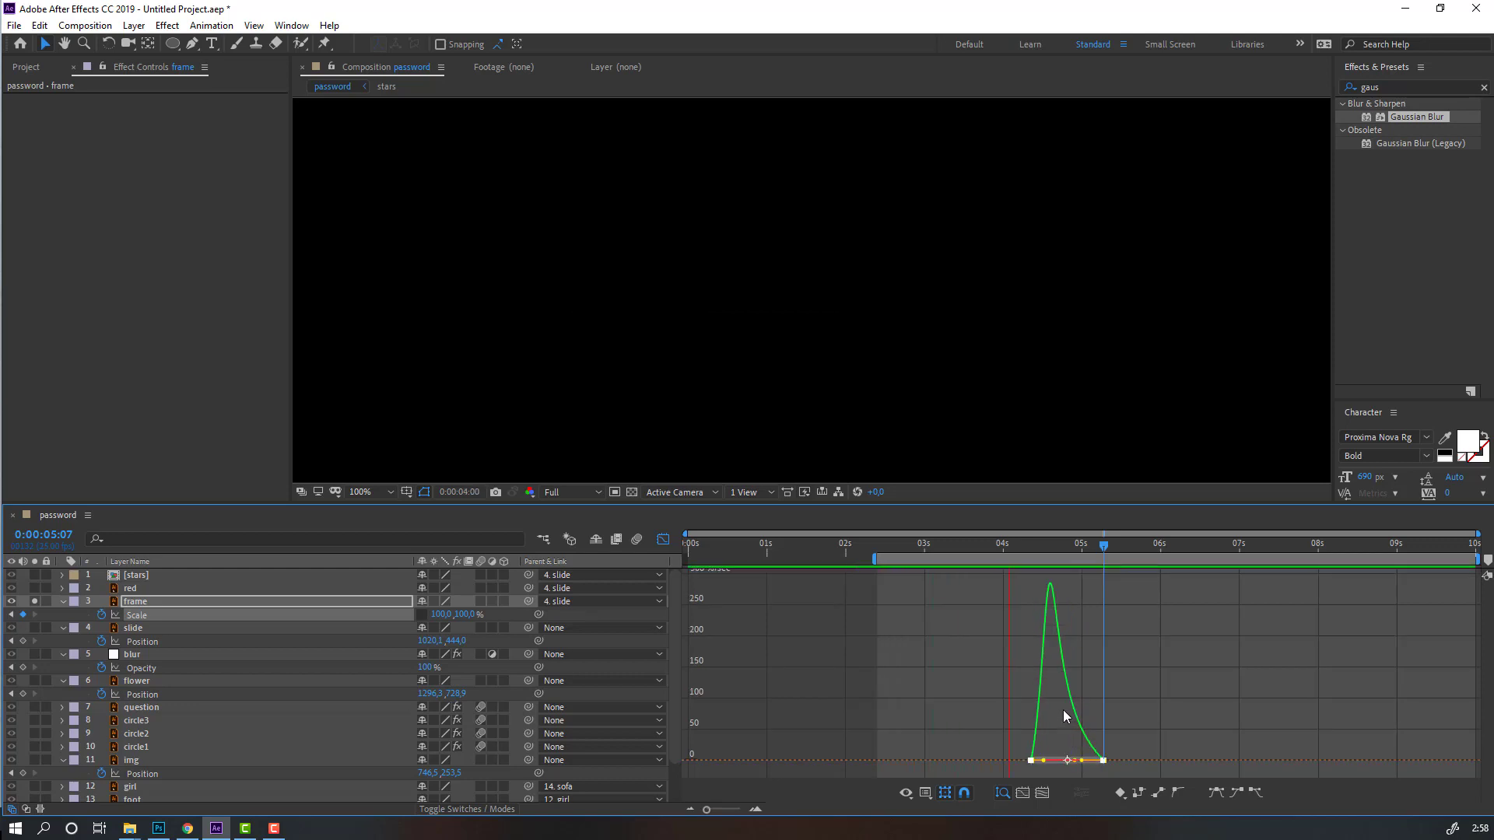
{"action": "key", "text": "space"}
- Turn off the frame layer's solo, preview its reveal within the full composition, and set the current time to 0:00:04:16
{"action": "left_click", "coordinate": [663, 538]}
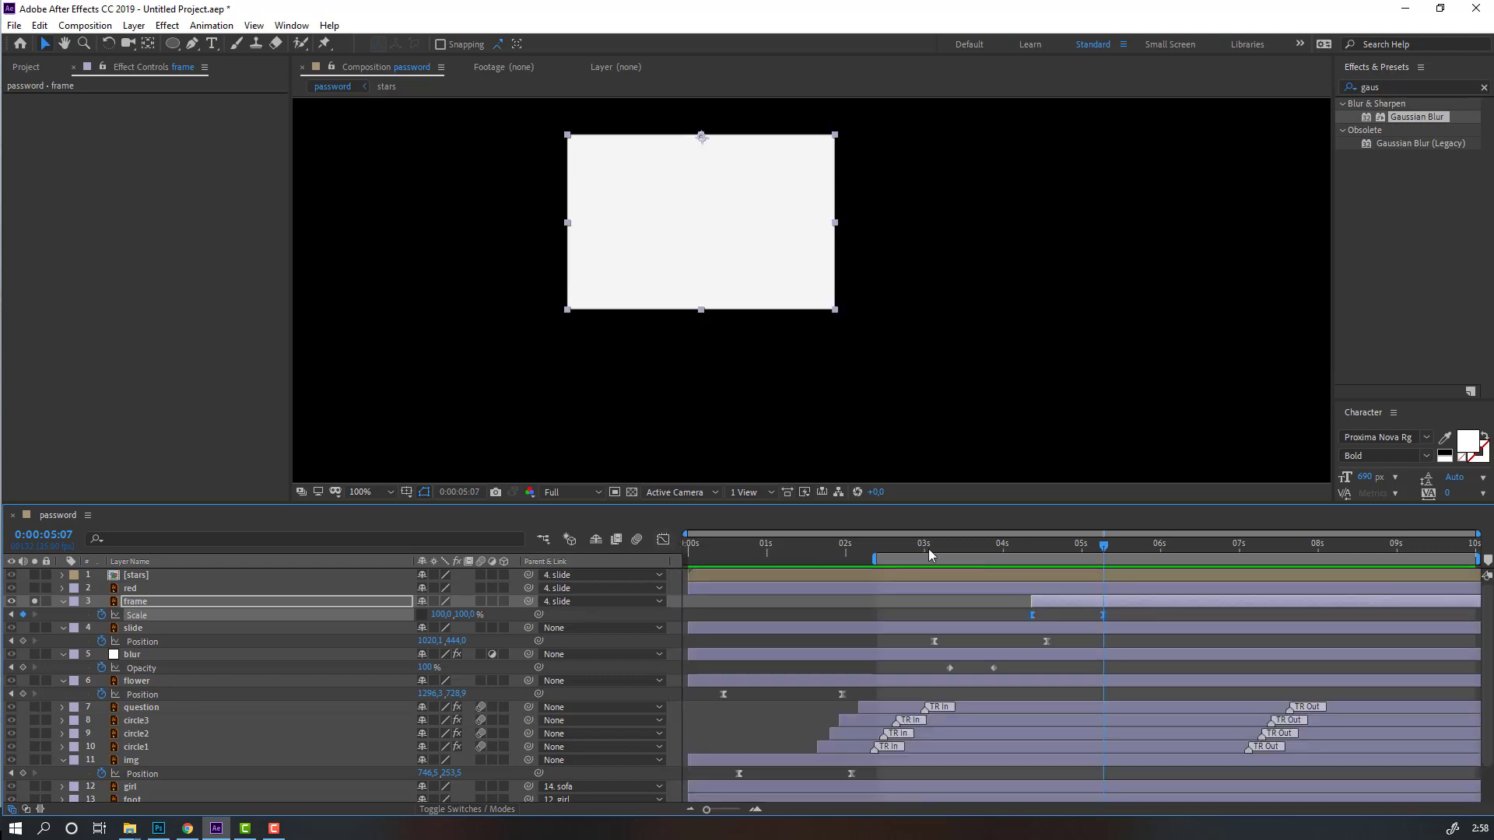
{"action": "key", "text": "space"}
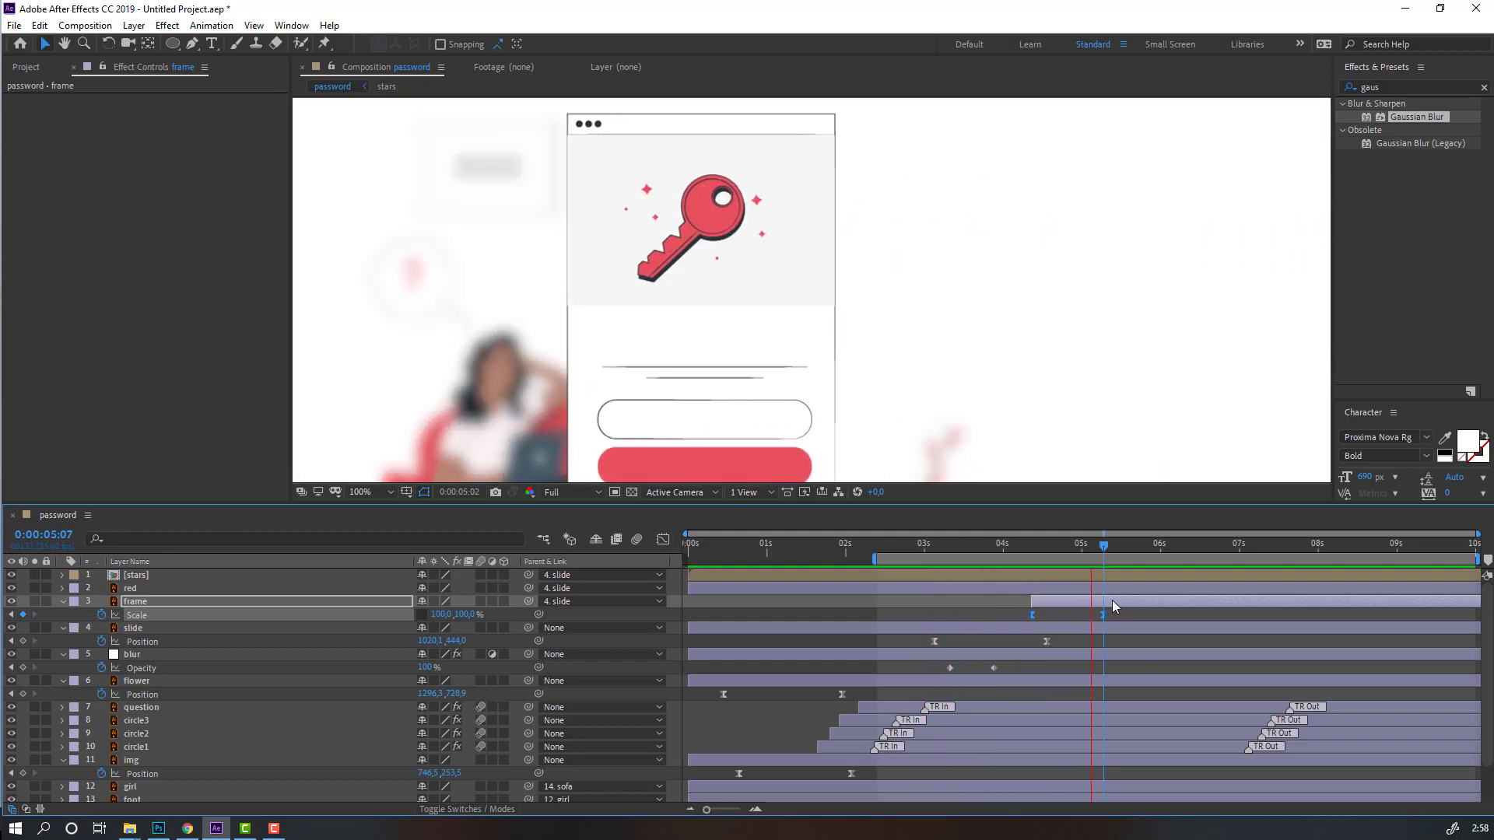
{"action": "left_click", "coordinate": [1063, 542]}
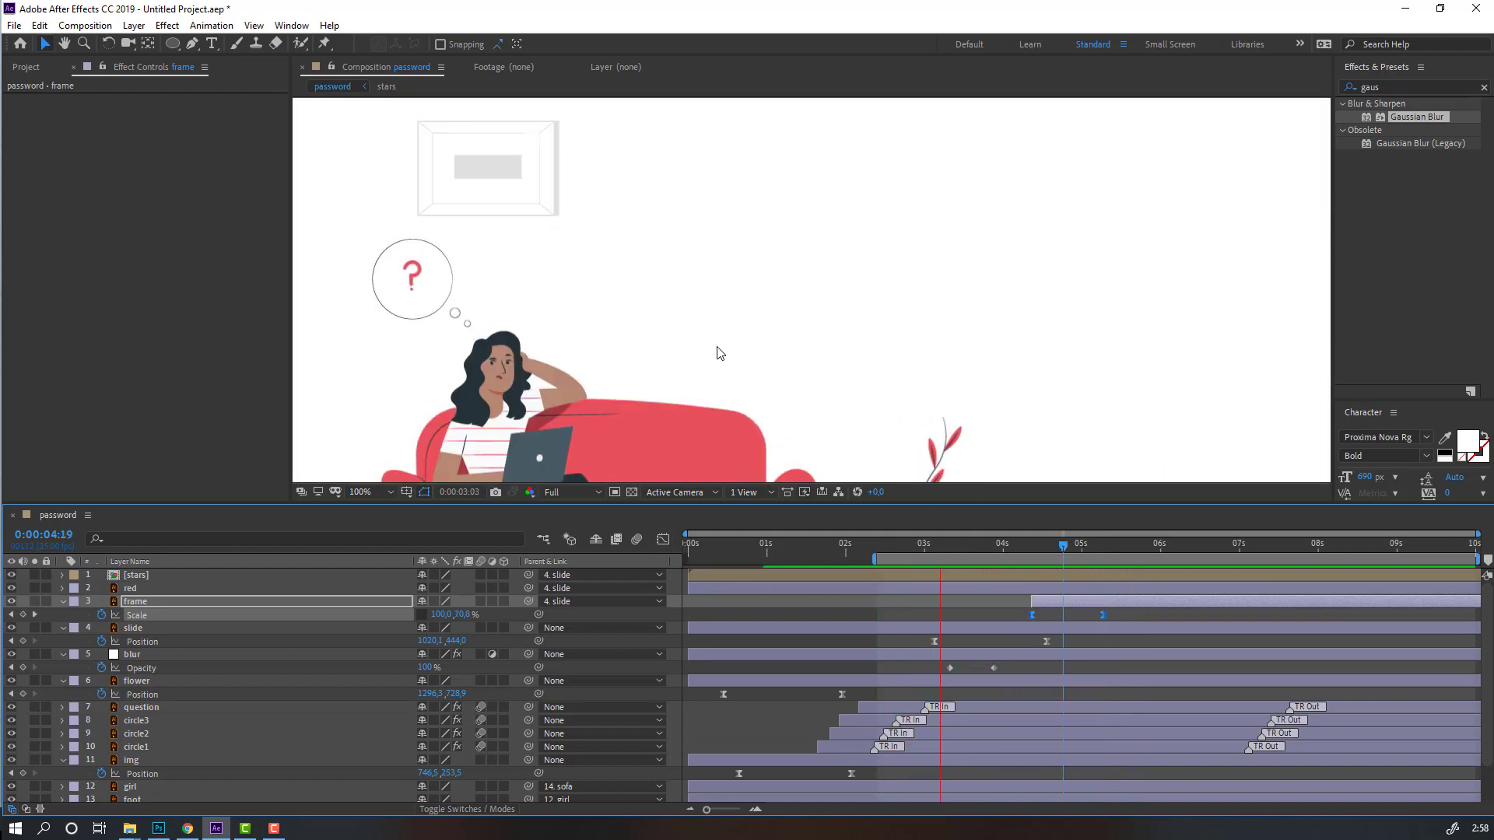
{"action": "scroll", "coordinate": [723, 348], "scroll_direction": "down", "scroll_amount": 2}
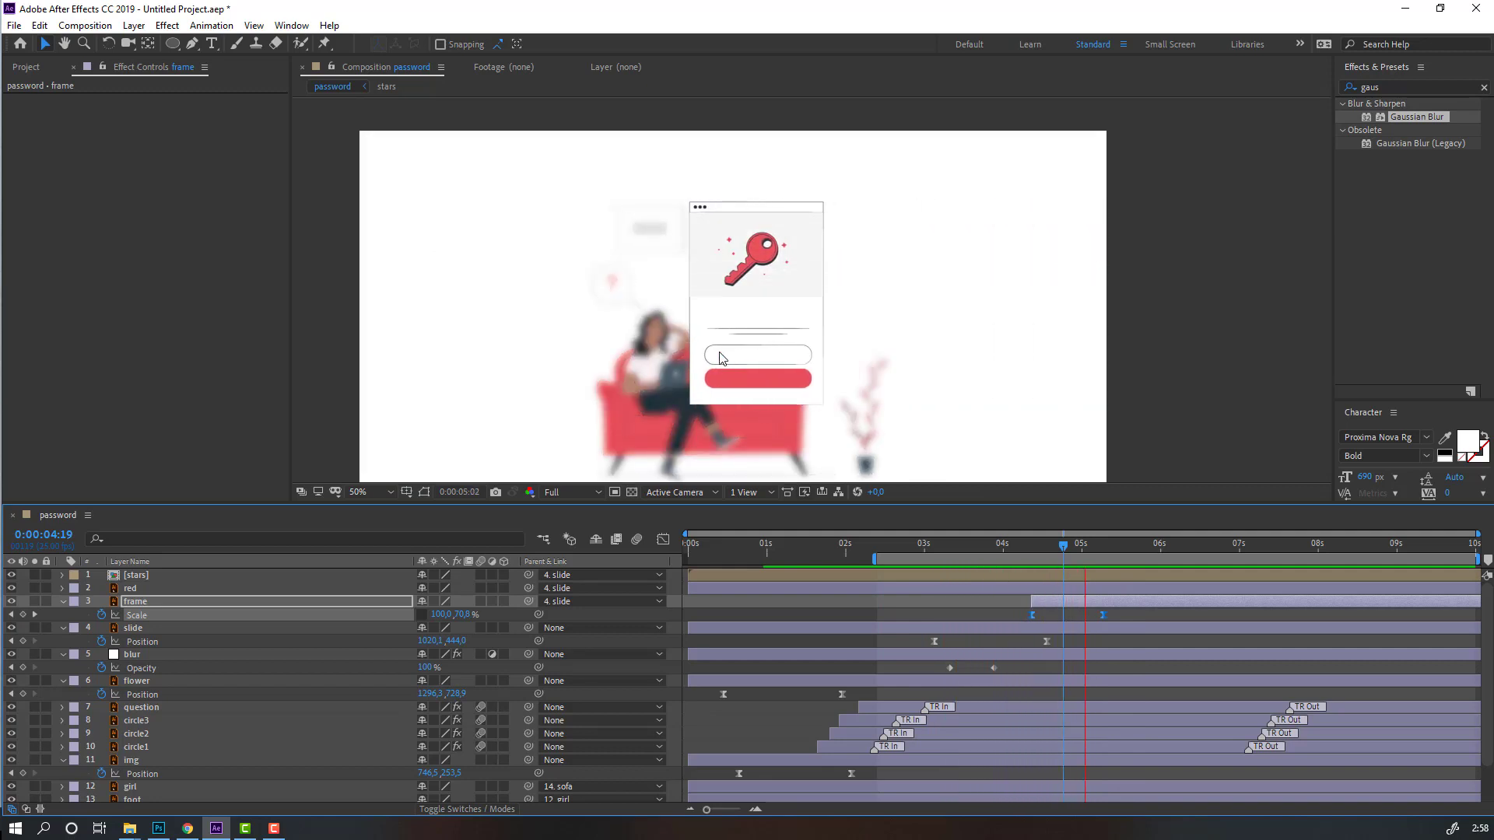
{"action": "key", "text": "slash"}
{"action": "left_click_drag", "start_coordinate": [1063, 549], "coordinate": [1054, 547]}
- Open the stars precomposition and select its key layer, Layer 11
{"action": "left_click", "coordinate": [134, 575]}
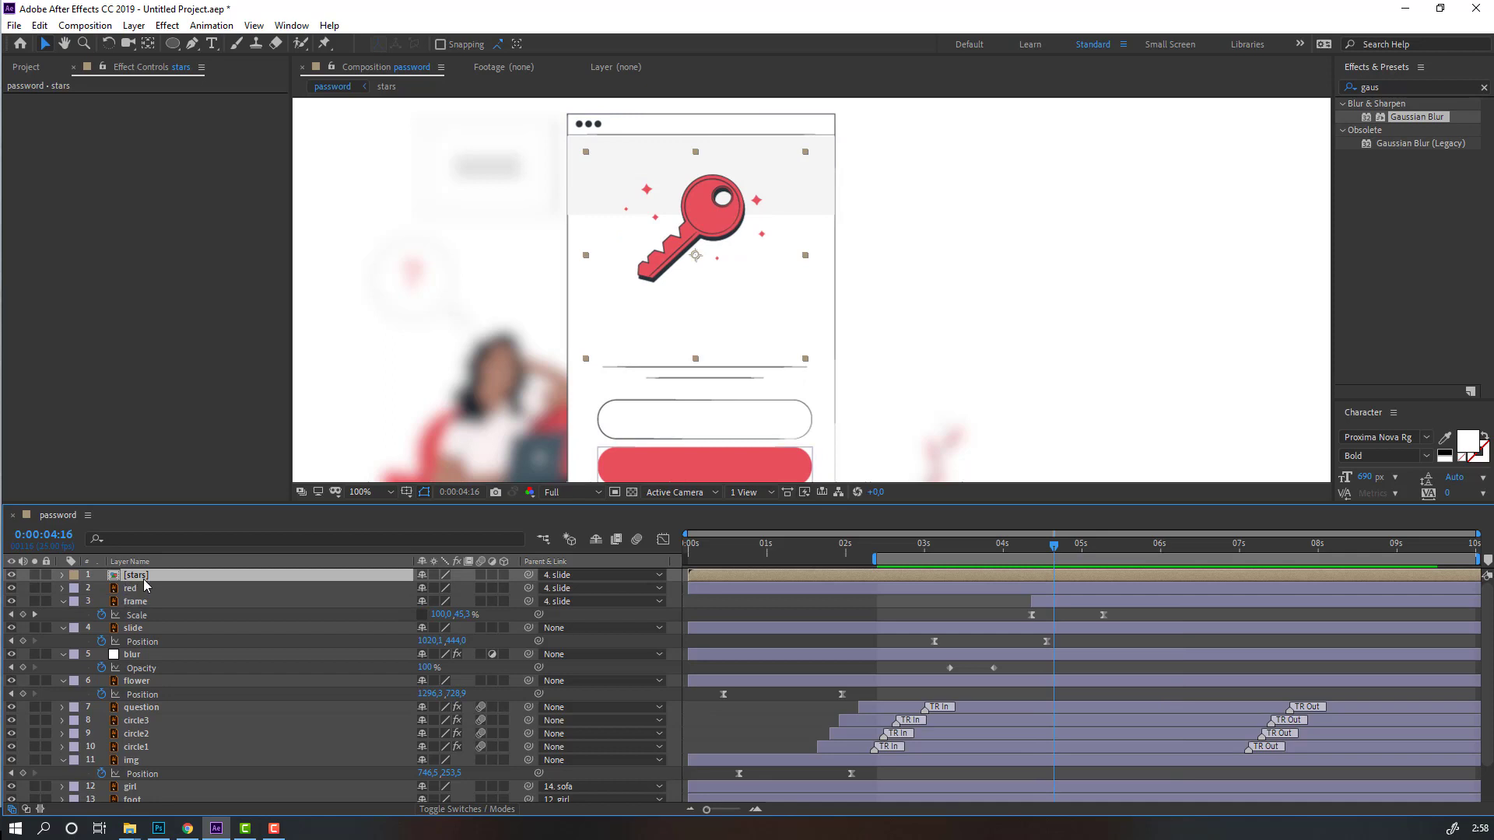
{"action": "double_click", "coordinate": [135, 576]}
{"action": "scroll", "coordinate": [782, 314], "scroll_direction": "up", "scroll_amount": 1}
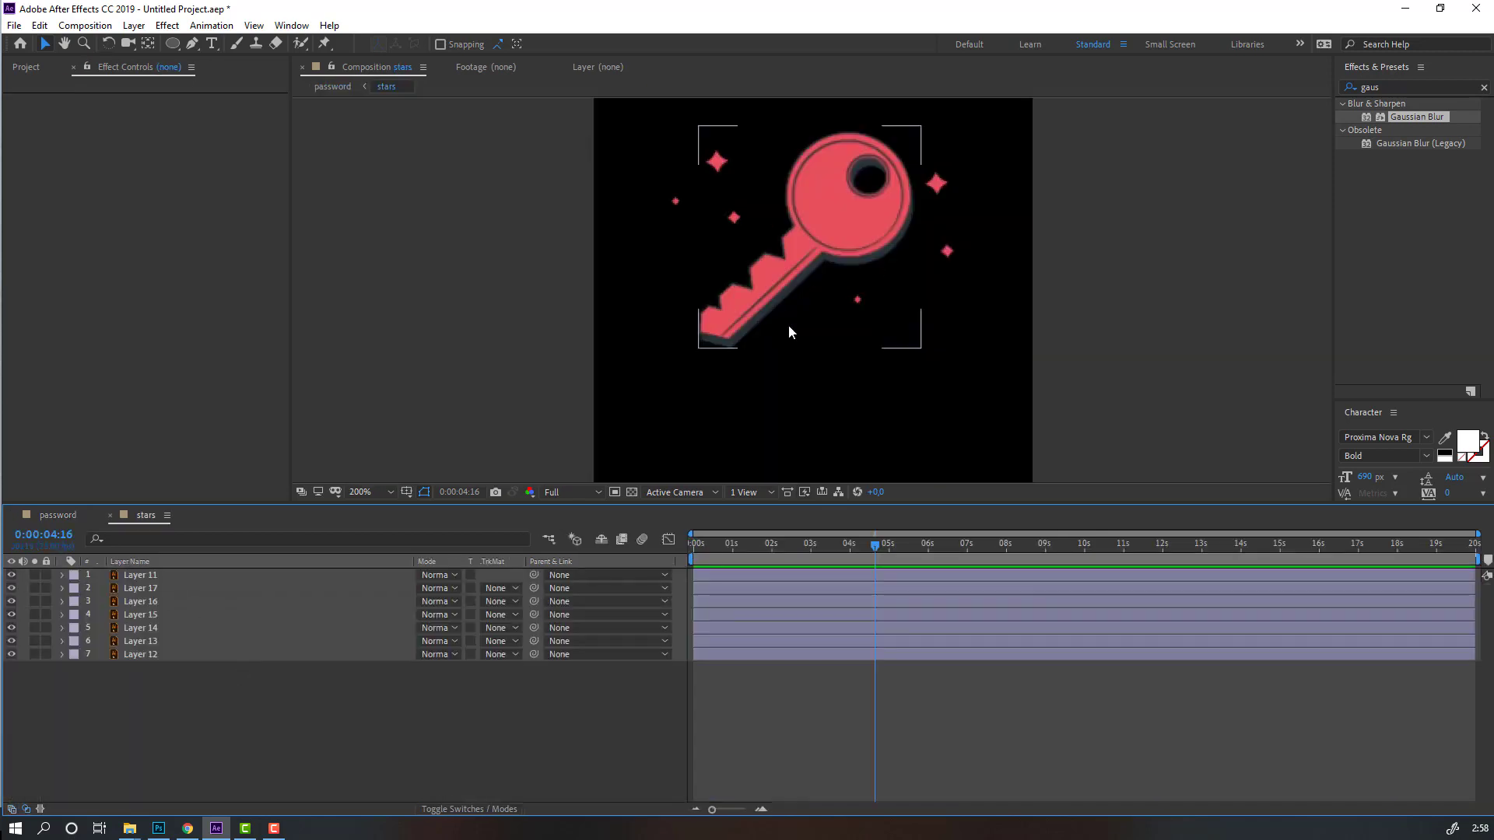
{"action": "left_click", "coordinate": [795, 277]}
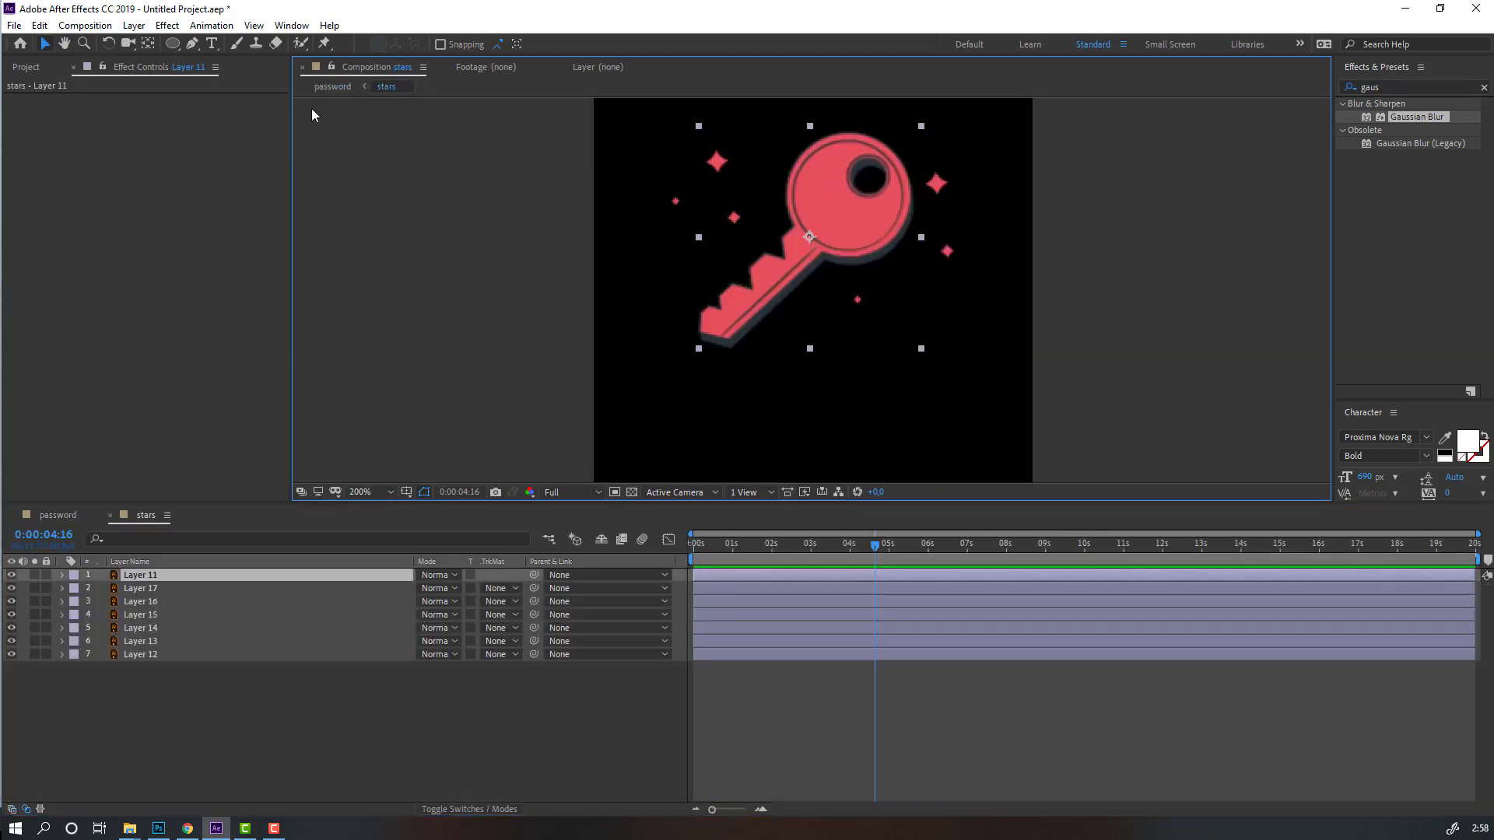
- Apply Animation Composer's Overshoot Scale From Anchor Point 2 transition both in and out to the key layer, and extend the in-transition to about 1.6 seconds
{"action": "left_click", "coordinate": [292, 25]}
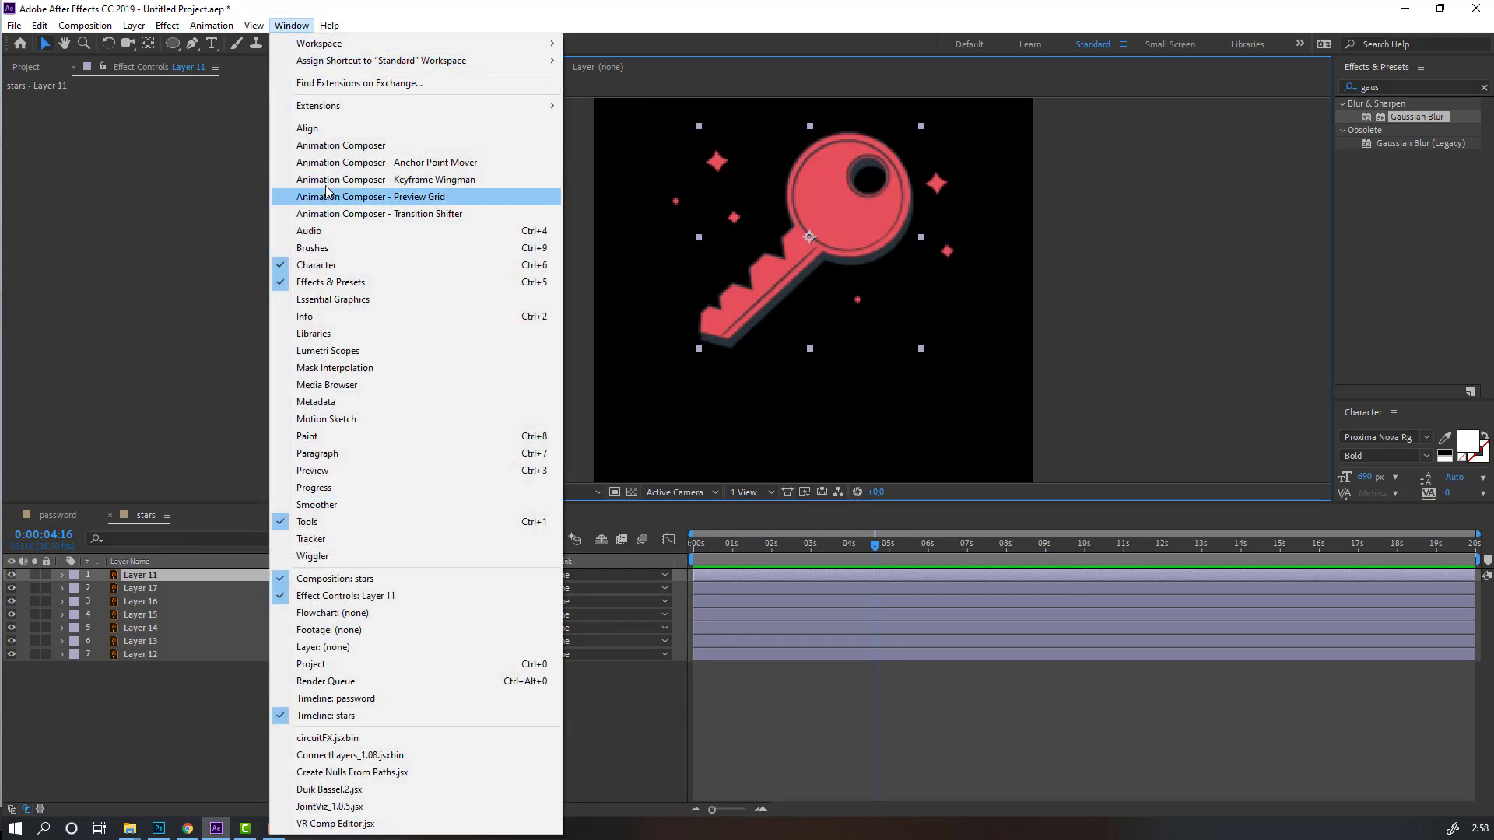
{"action": "left_click", "coordinate": [366, 146]}
{"action": "left_click", "coordinate": [319, 492]}
{"action": "left_click", "coordinate": [334, 507]}
{"action": "left_click", "coordinate": [350, 591]}
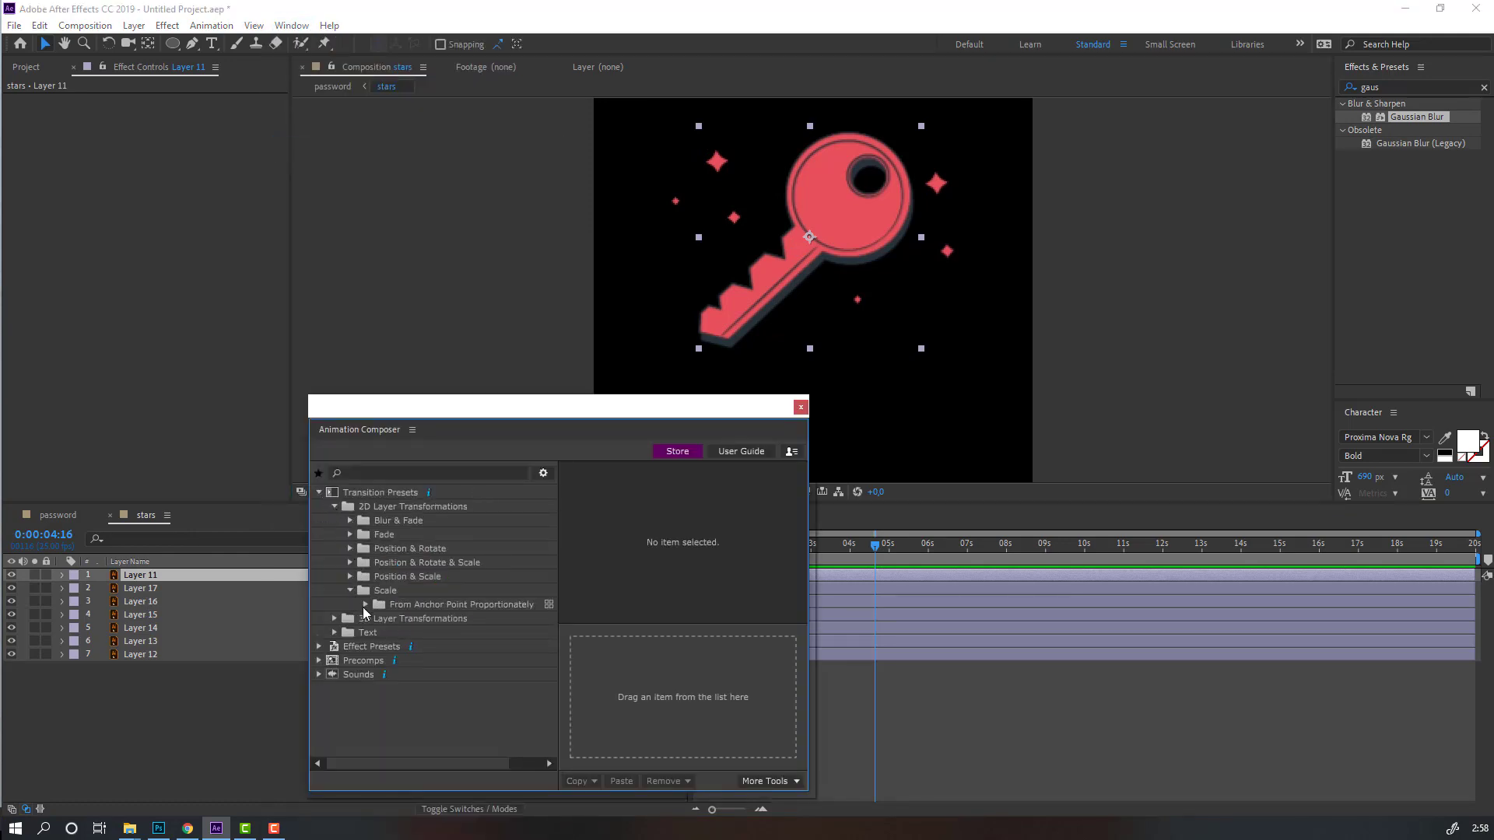
{"action": "left_click", "coordinate": [364, 606]}
{"action": "left_click", "coordinate": [447, 633]}
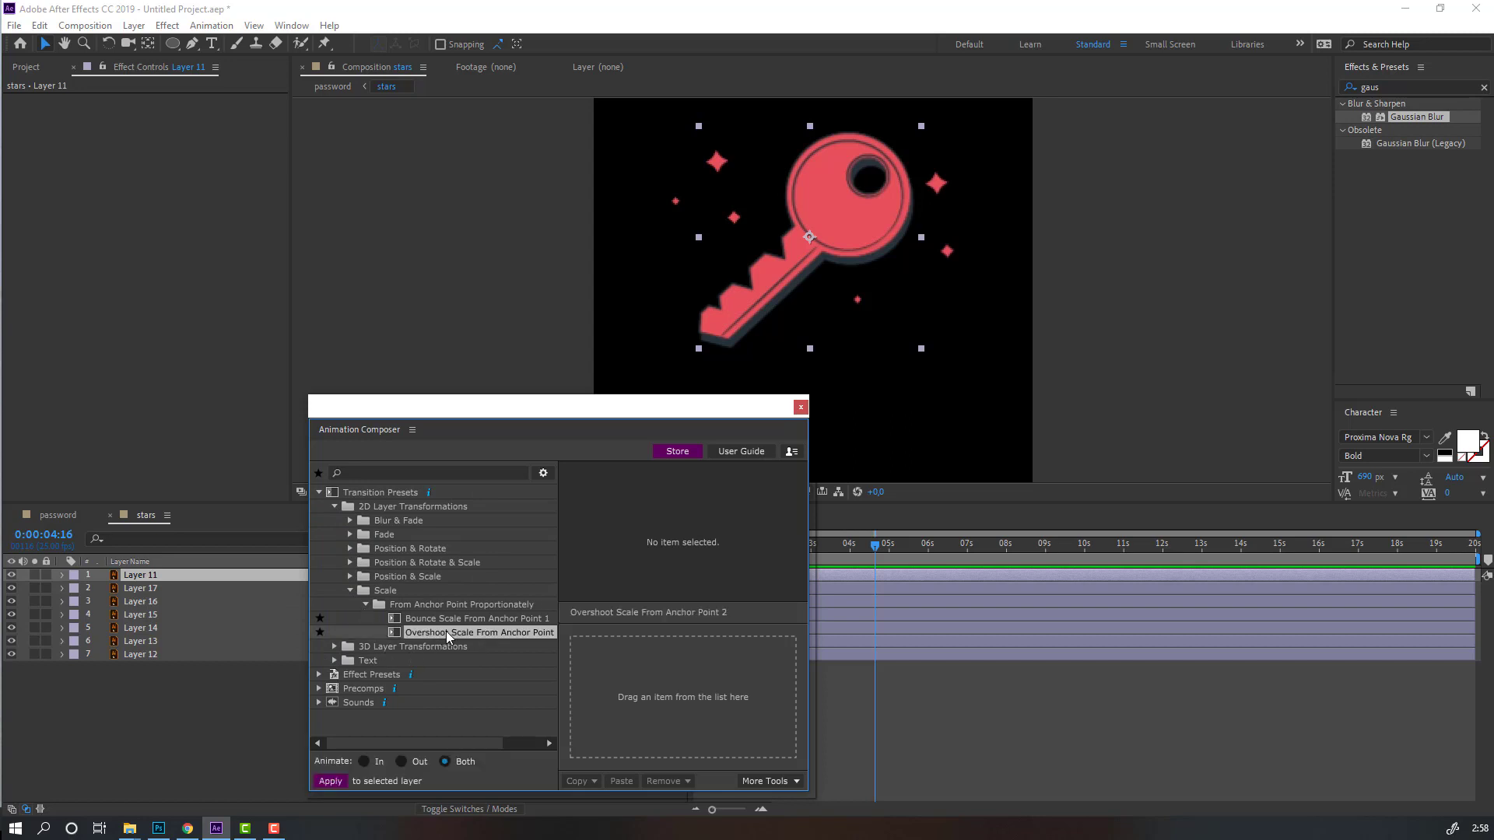
{"action": "double_click", "coordinate": [448, 633]}
{"action": "left_click", "coordinate": [801, 407]}
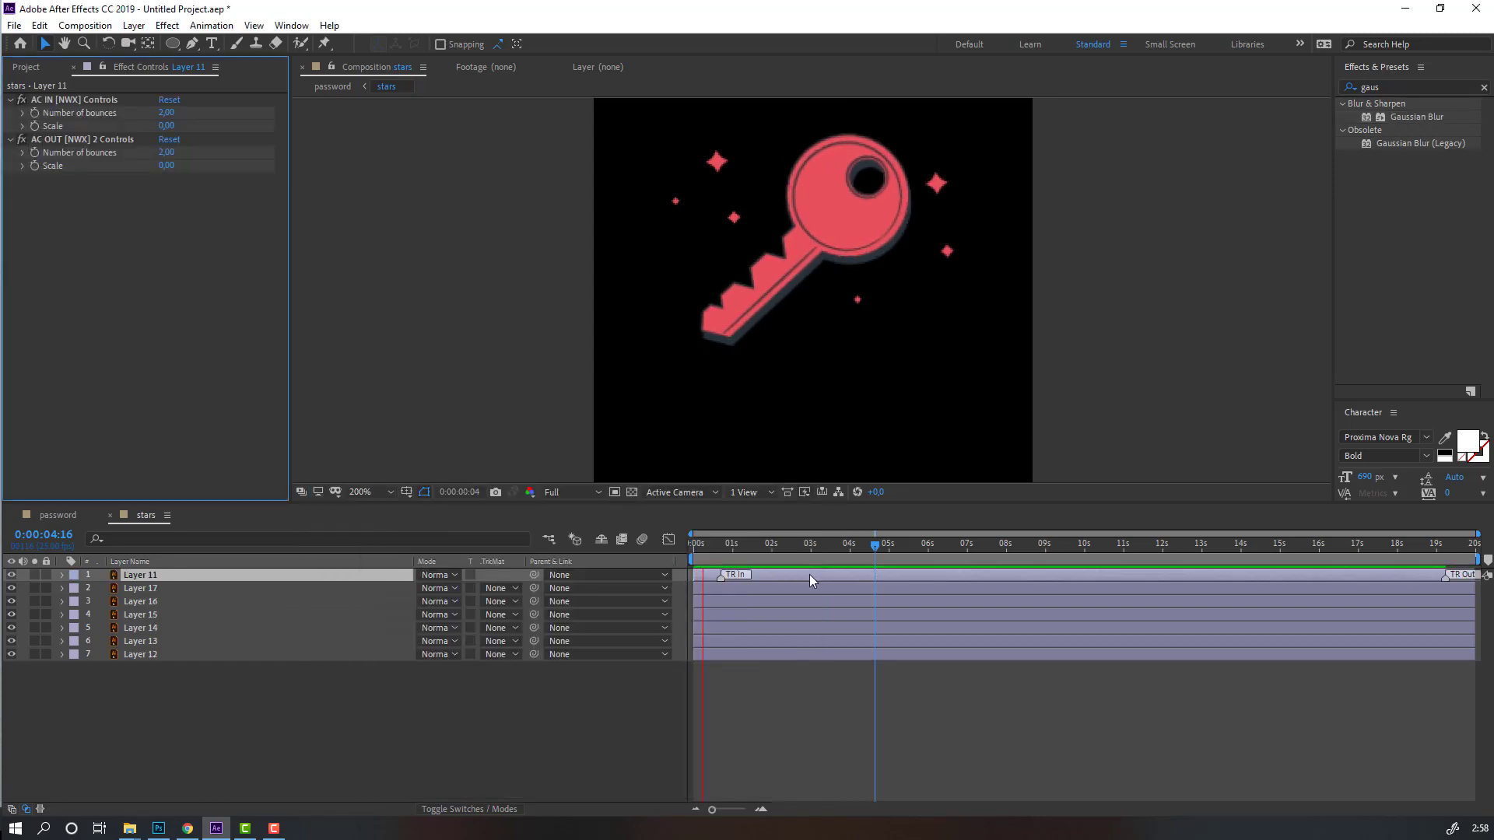
{"action": "mouse_move", "coordinate": [722, 576]}
{"action": "left_mouse_down"}
{"action": "mouse_move", "coordinate": [757, 577]}
{"action": "mouse_move", "coordinate": [254, 656]}
{"action": "left_mouse_up"}
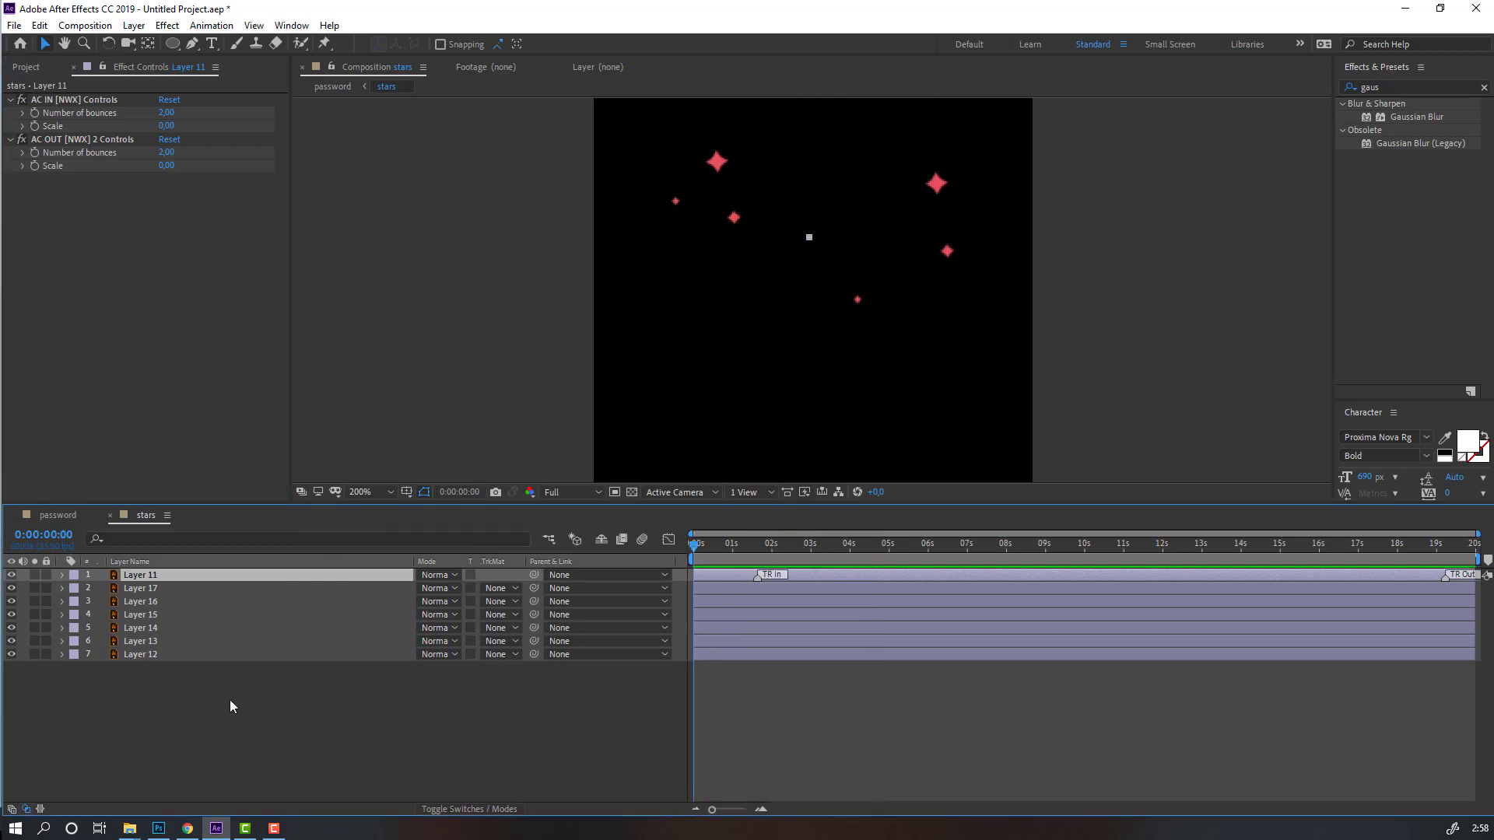
- Keyframe the opacity of the six star layers, Layer 12 to Layer 17, at 0% at 0:00:00:00
{"action": "left_click_drag", "start_coordinate": [168, 745], "coordinate": [175, 590]}
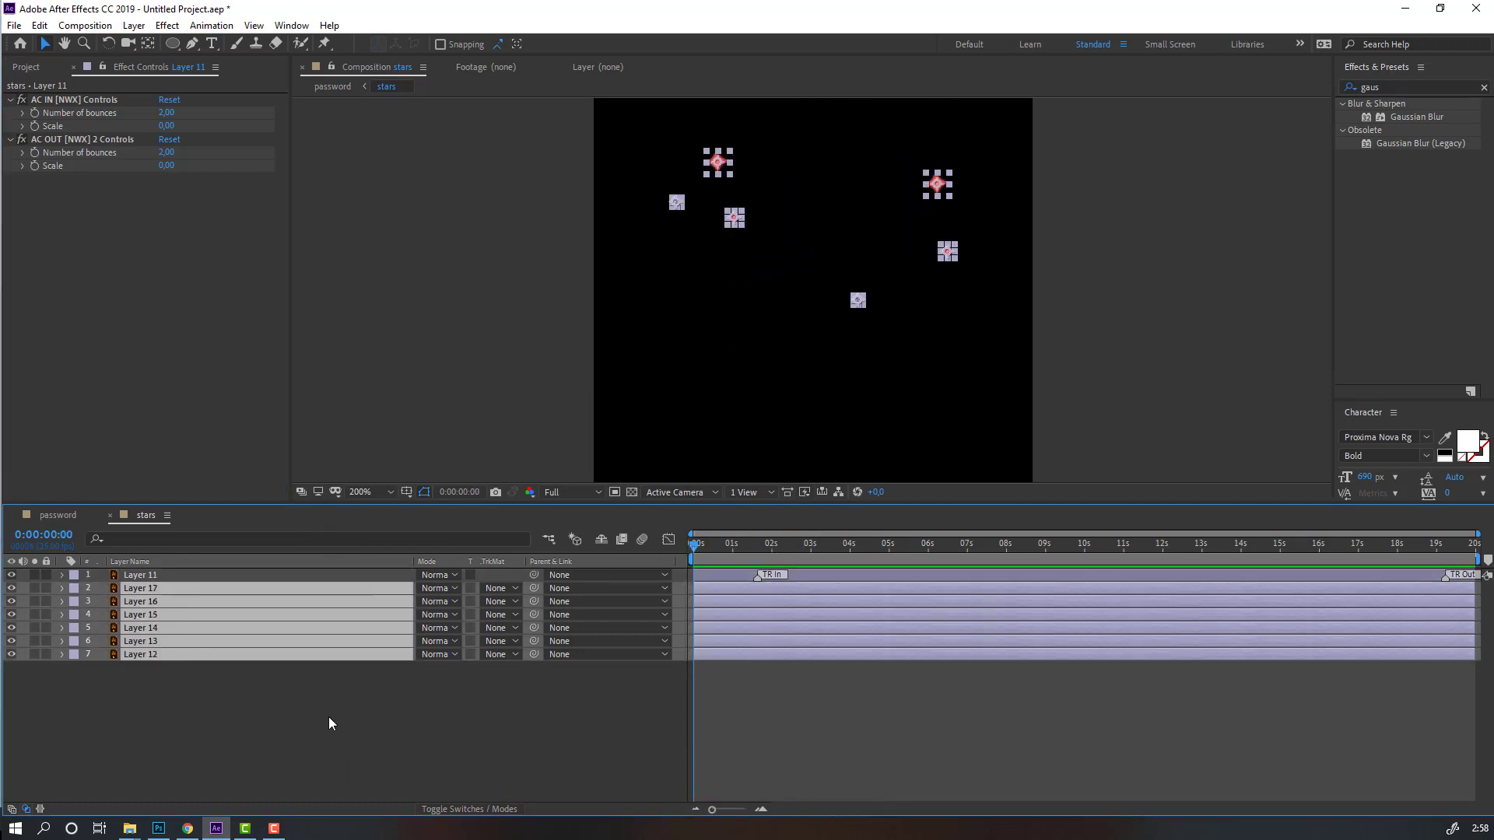
{"action": "key", "text": "t"}
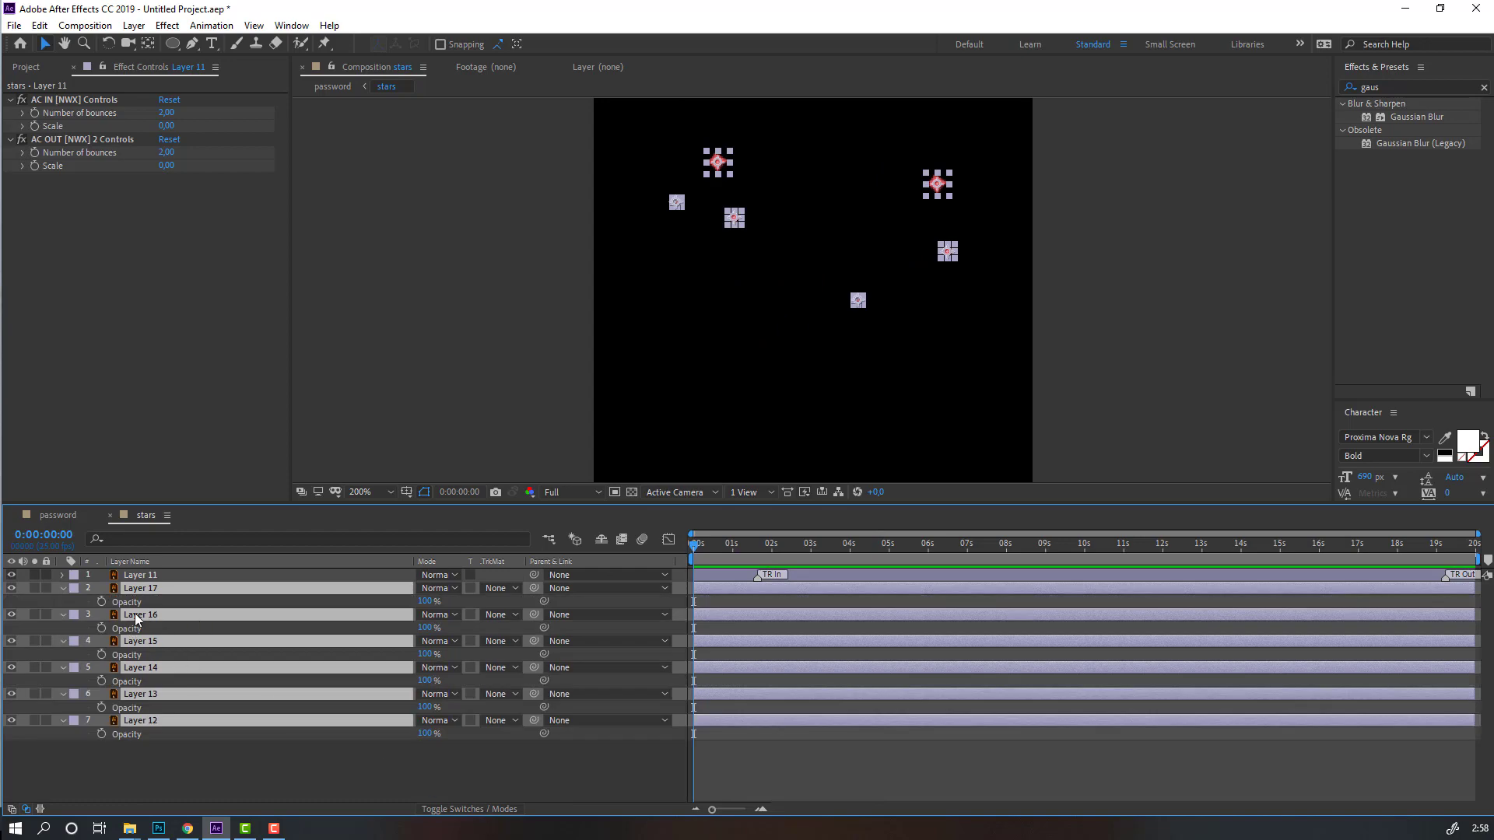
{"action": "left_click", "coordinate": [101, 601]}
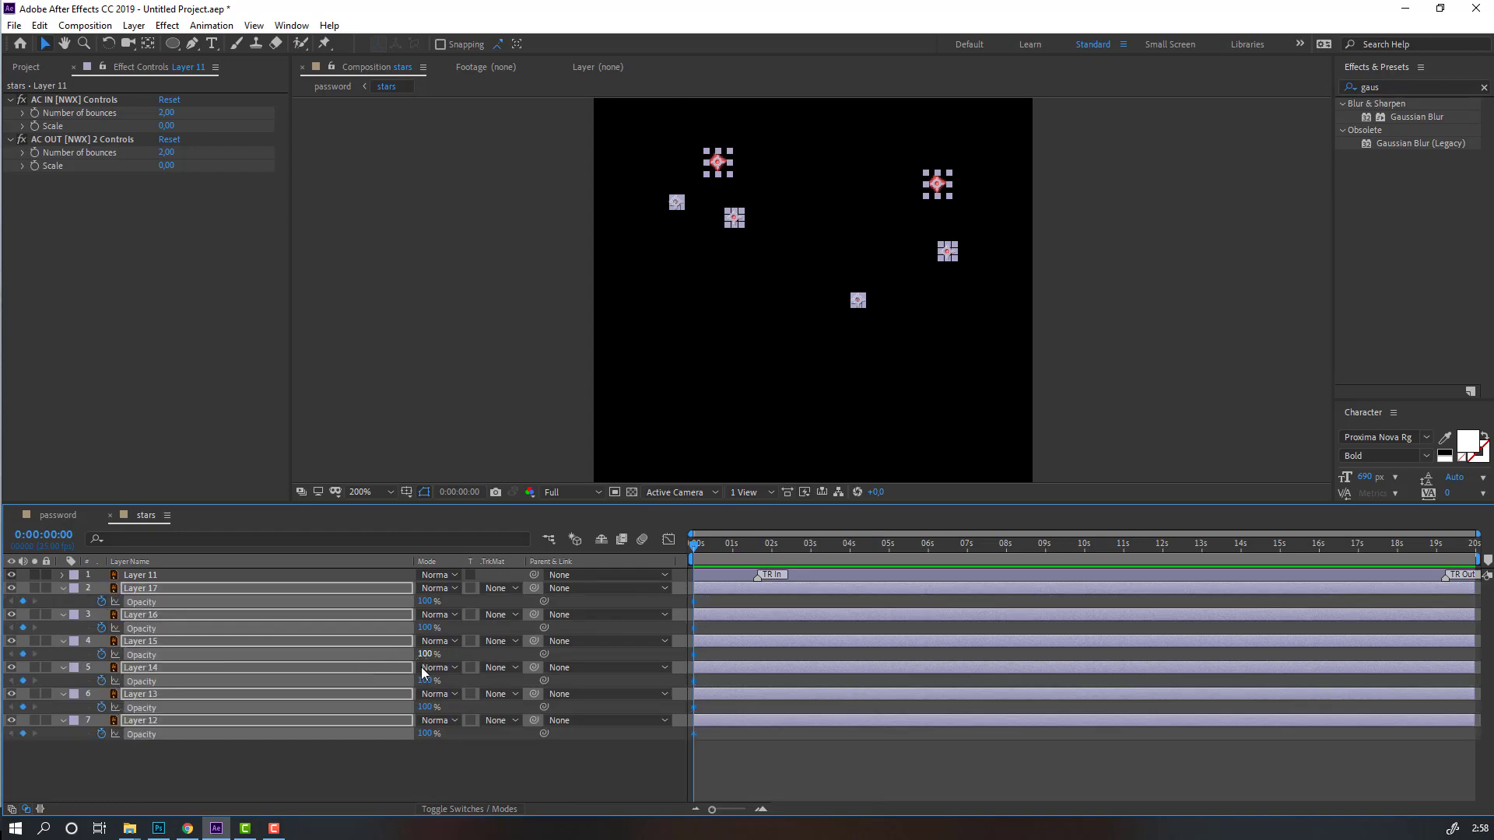
{"action": "left_click_drag", "start_coordinate": [421, 602], "coordinate": [448, 649]}
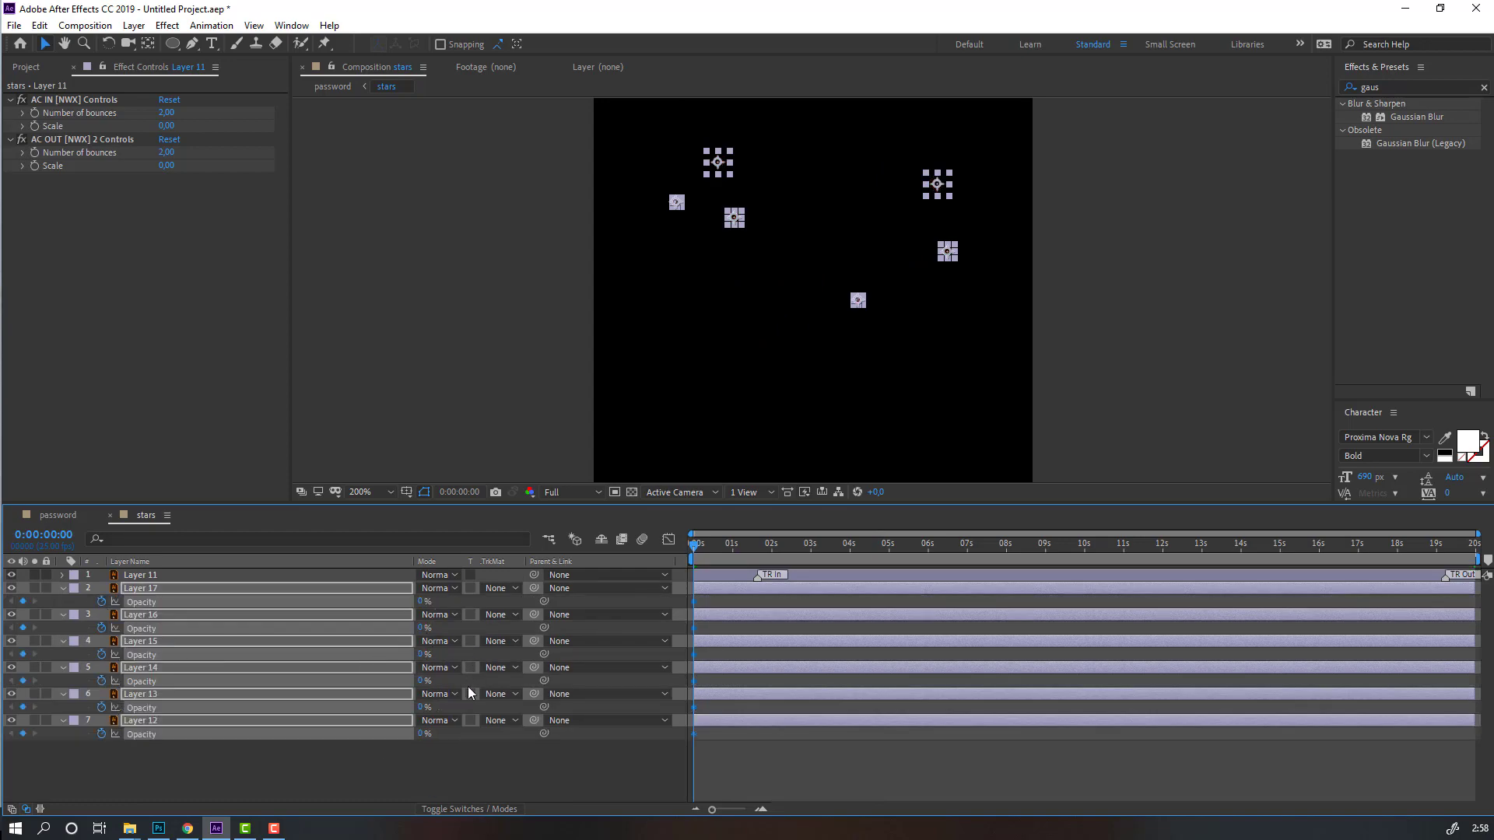
- Keyframe the six star layers' opacity at 100% ten frames in and back at 0% at 0:00:00:20
{"action": "key", "text": "shift+Page_Down"}
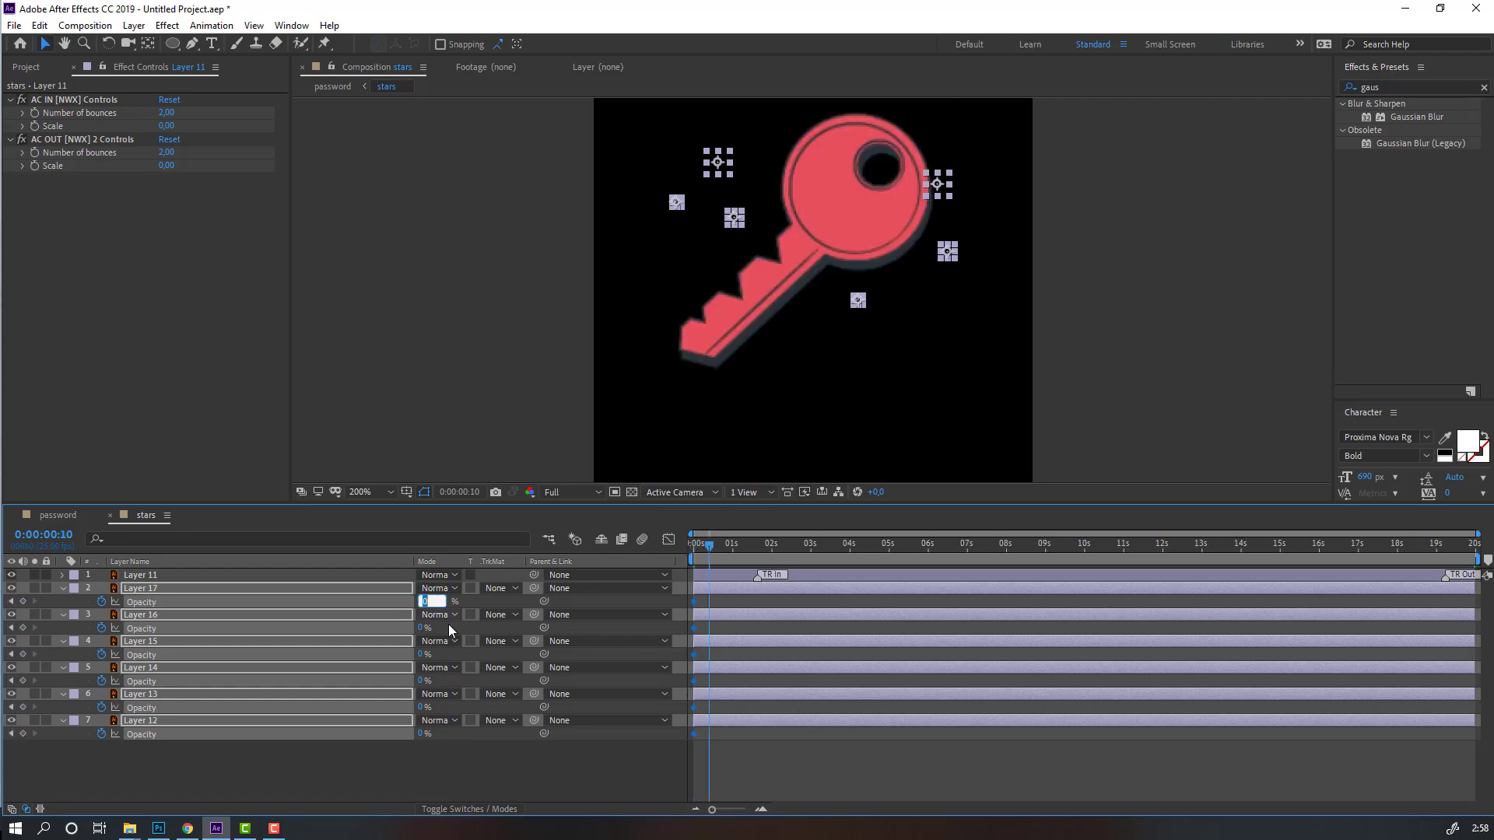
{"action": "type", "text": "100"}
{"action": "key", "text": "Return"}
{"action": "key", "text": "shift+Page_Down"}
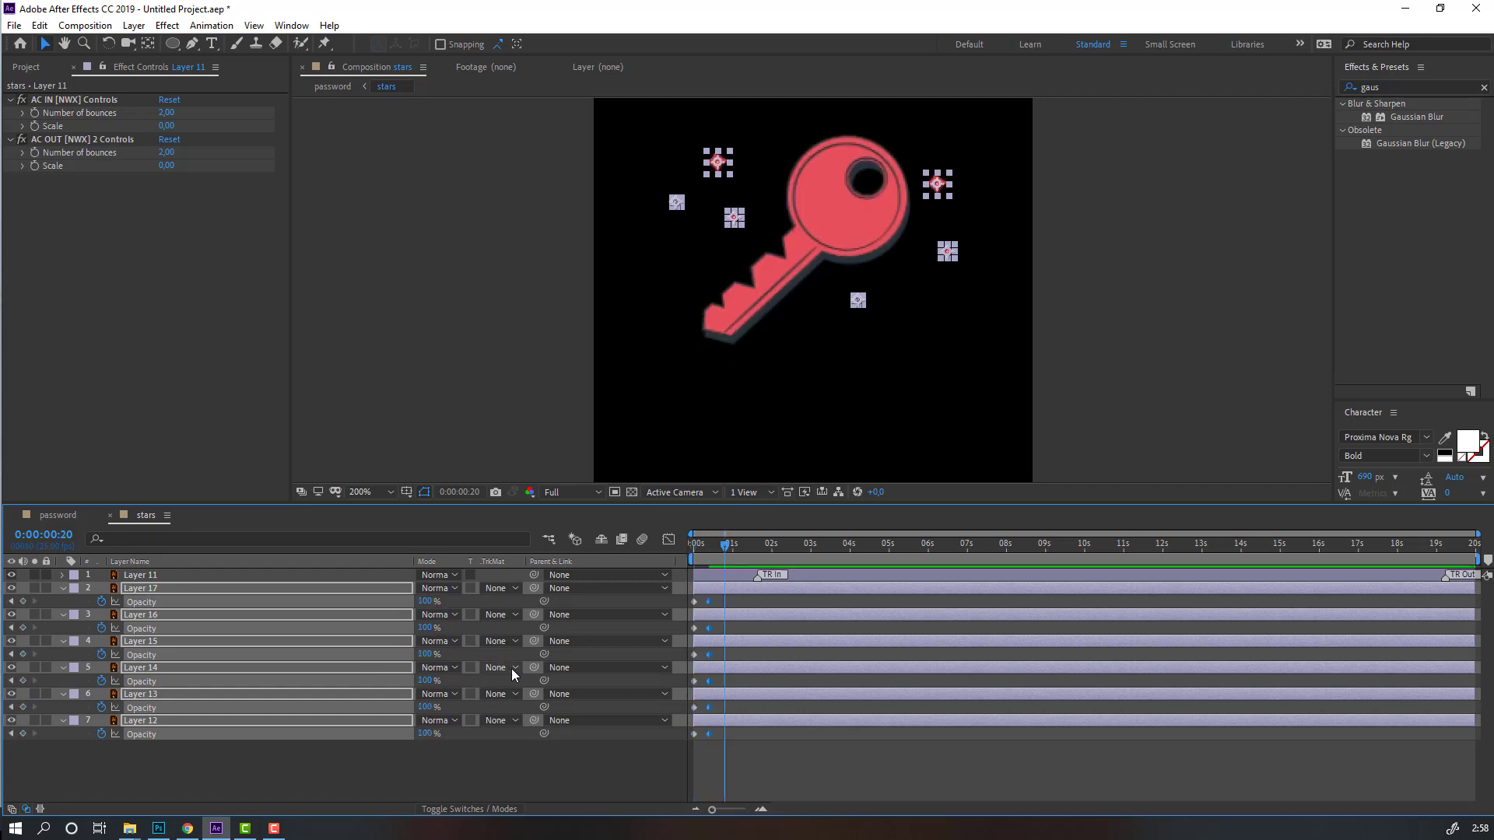
{"action": "left_click_drag", "start_coordinate": [423, 602], "coordinate": [718, 740]}
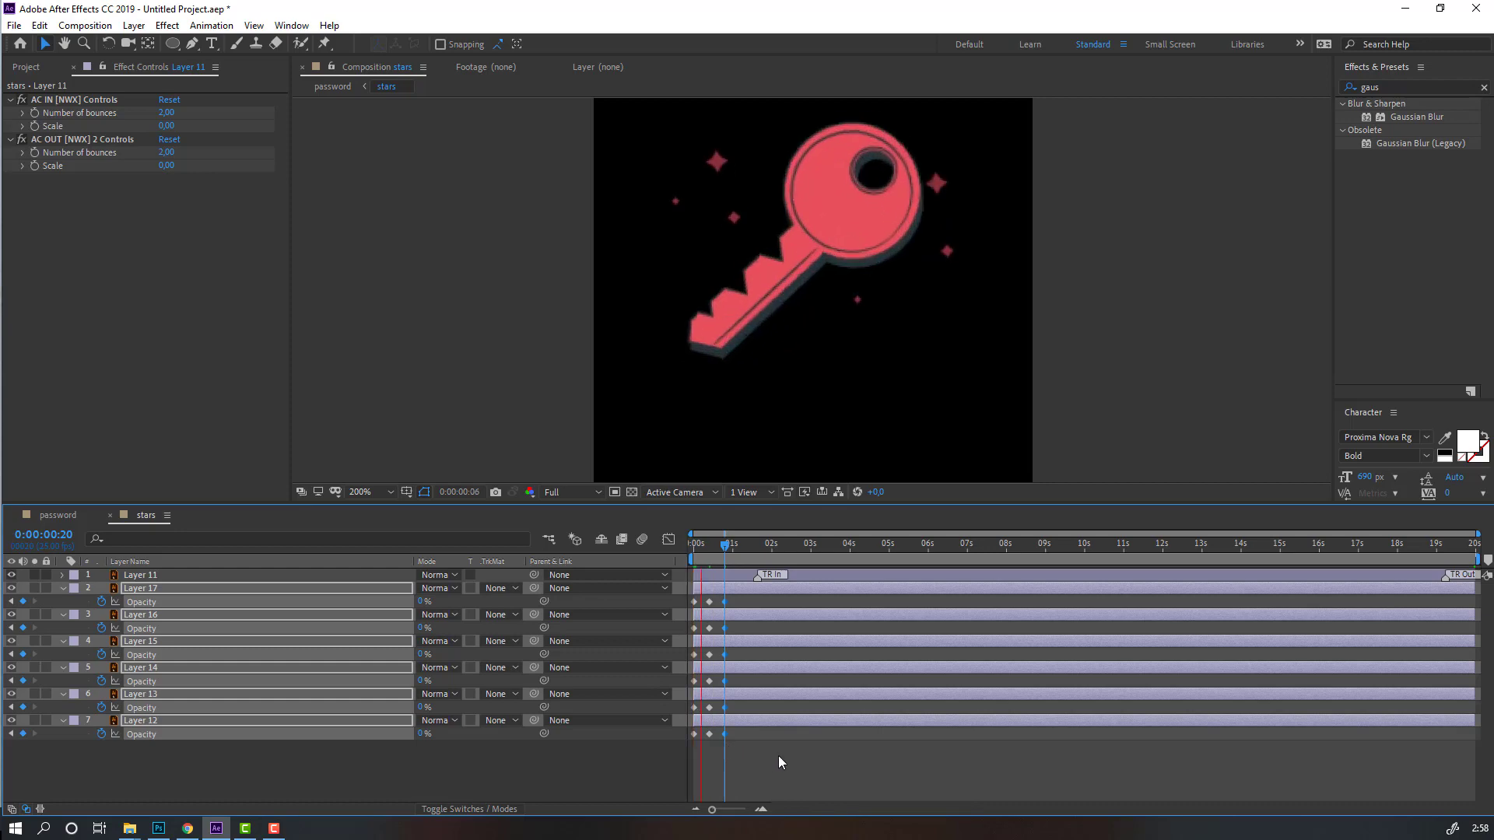
- Apply Easy Ease to all opacity keyframes of the six star layers
{"action": "right_click", "coordinate": [693, 733]}
{"action": "mouse_move", "coordinate": [791, 724]}
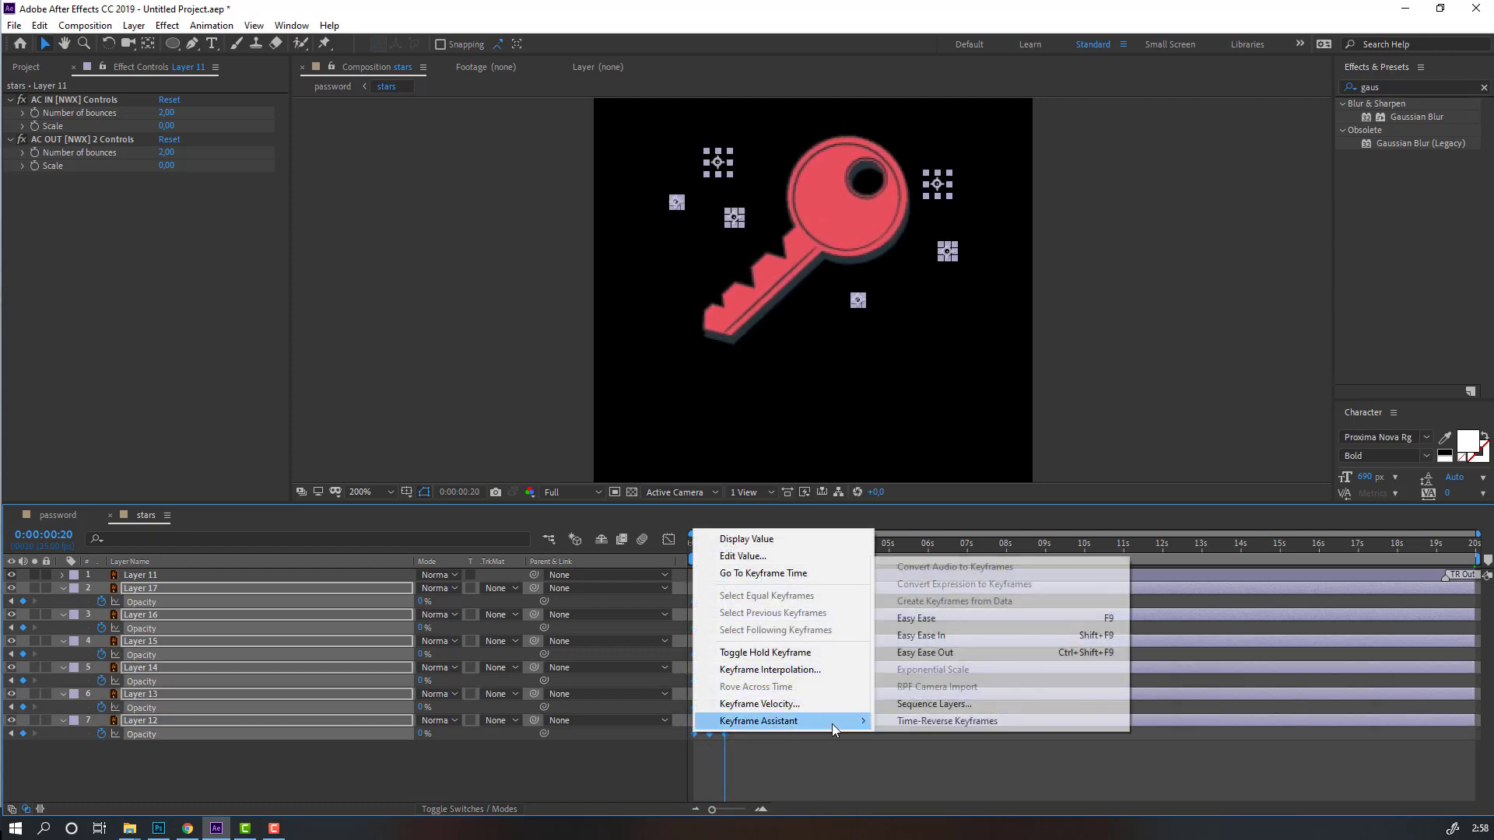
{"action": "left_click", "coordinate": [919, 617]}
{"action": "left_click", "coordinate": [430, 787]}
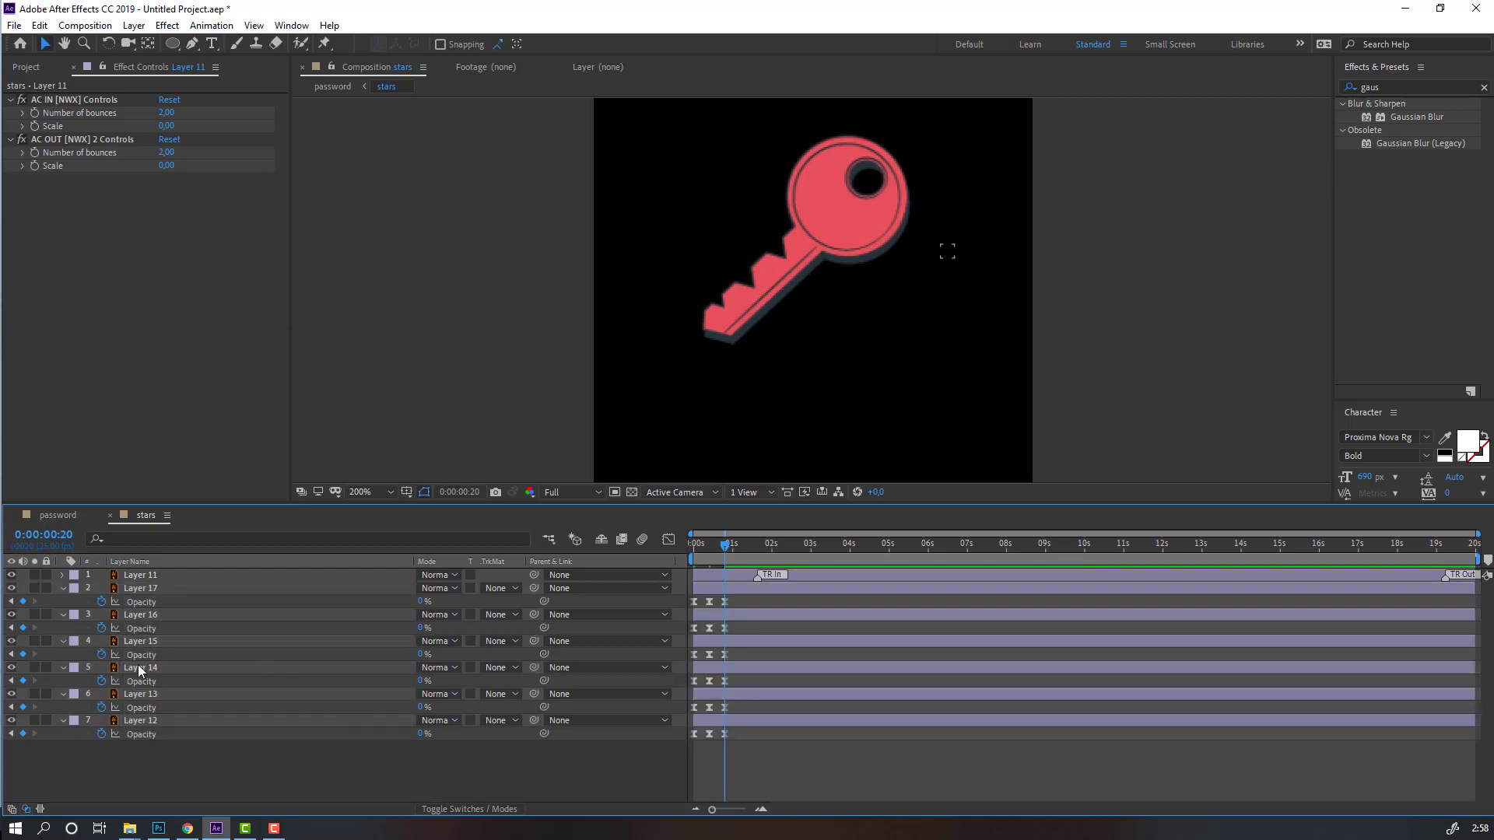
- Loop Layer 17's opacity with the expression loopOutDuration(type = "cycle", duration = 0) and preview the blinking
{"action": "left_click", "coordinate": [101, 602], "text": "alt"}
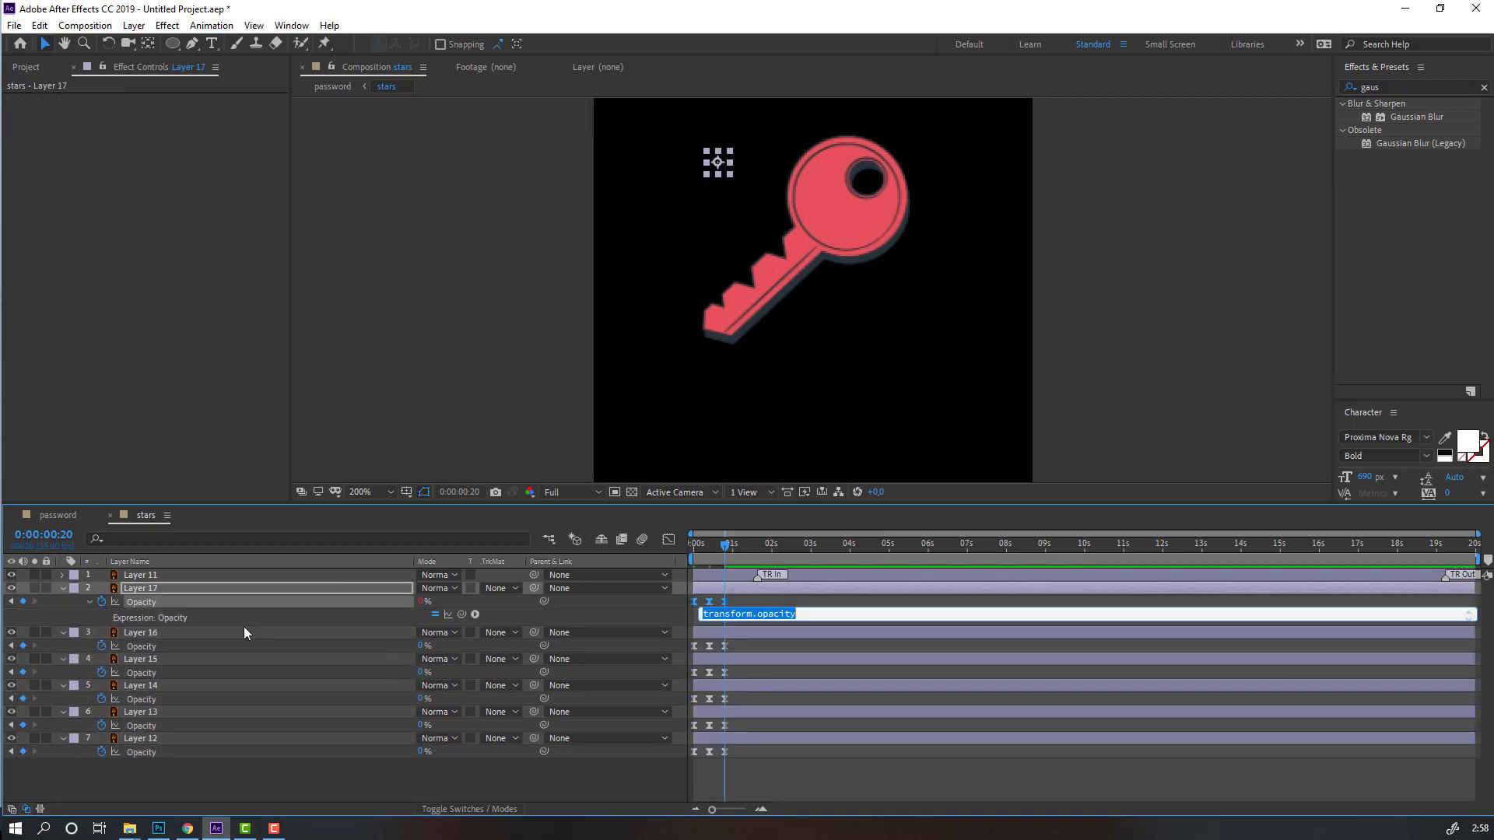
{"action": "left_click", "coordinate": [475, 614]}
{"action": "mouse_move", "coordinate": [585, 540]}
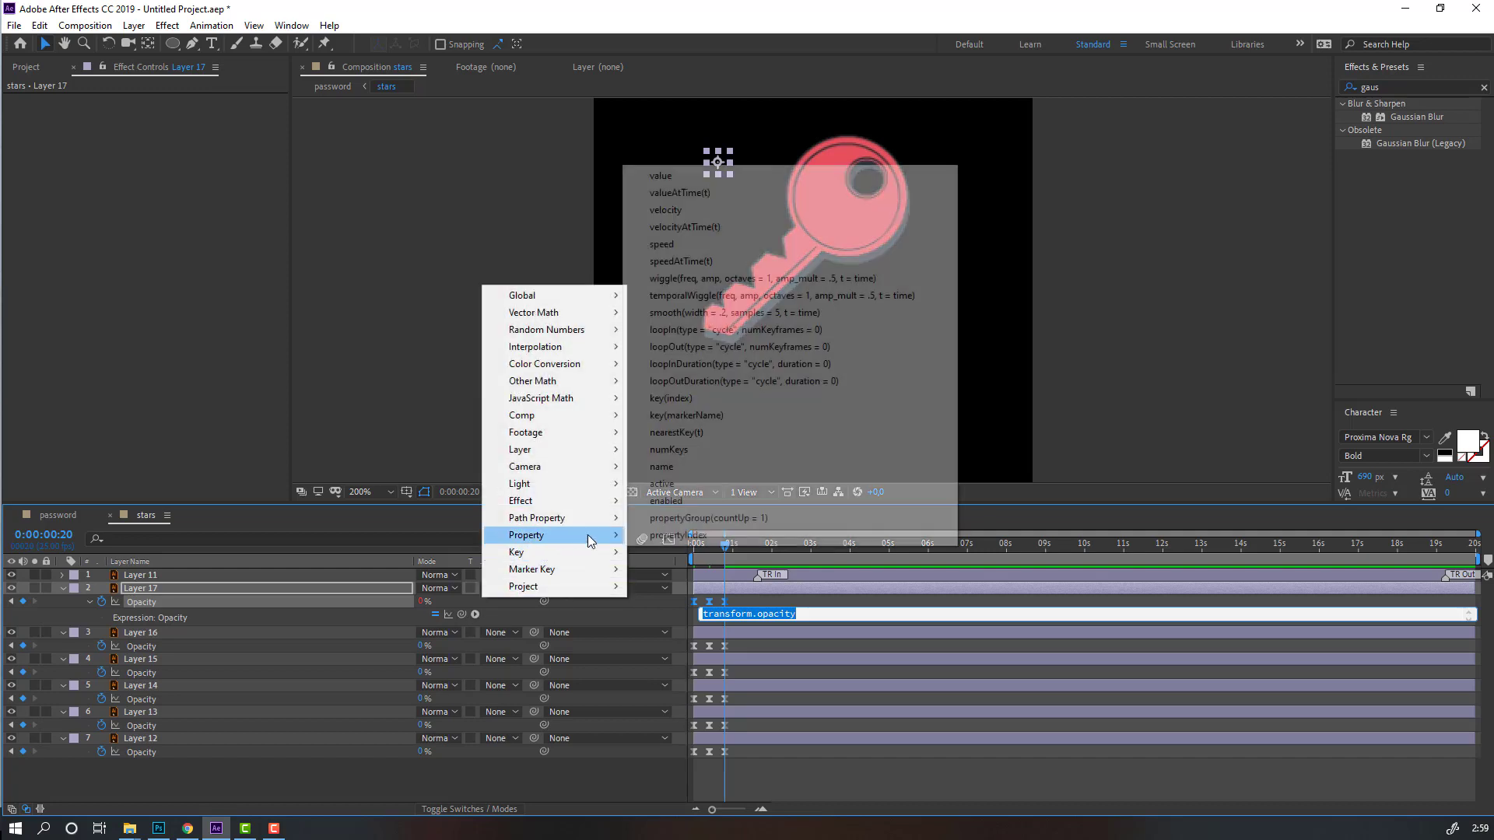
{"action": "left_click", "coordinate": [804, 381]}
{"action": "left_click", "coordinate": [926, 782]}
{"action": "key", "text": "space"}
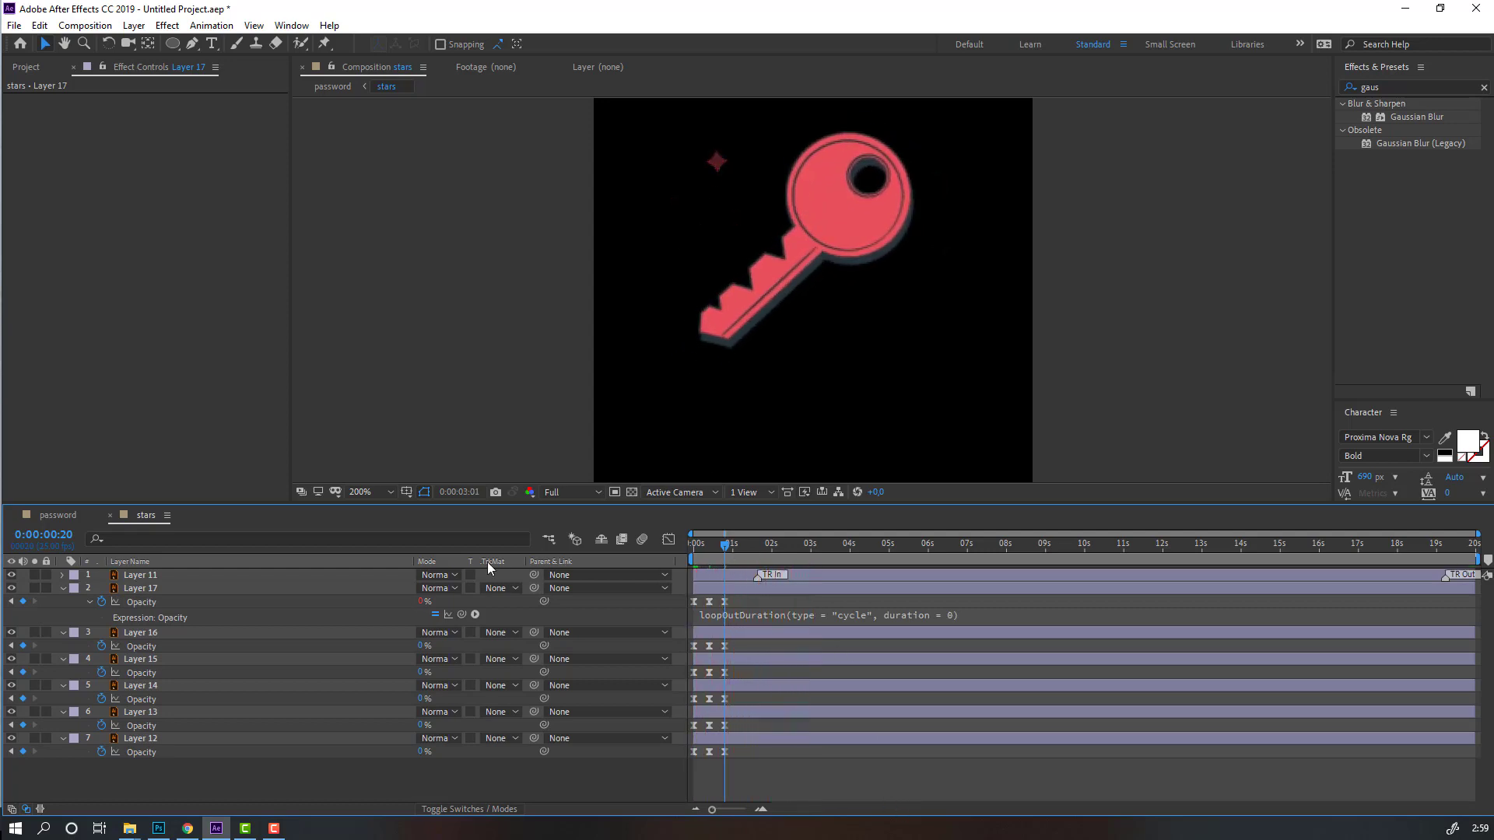
{"action": "key", "text": "space"}
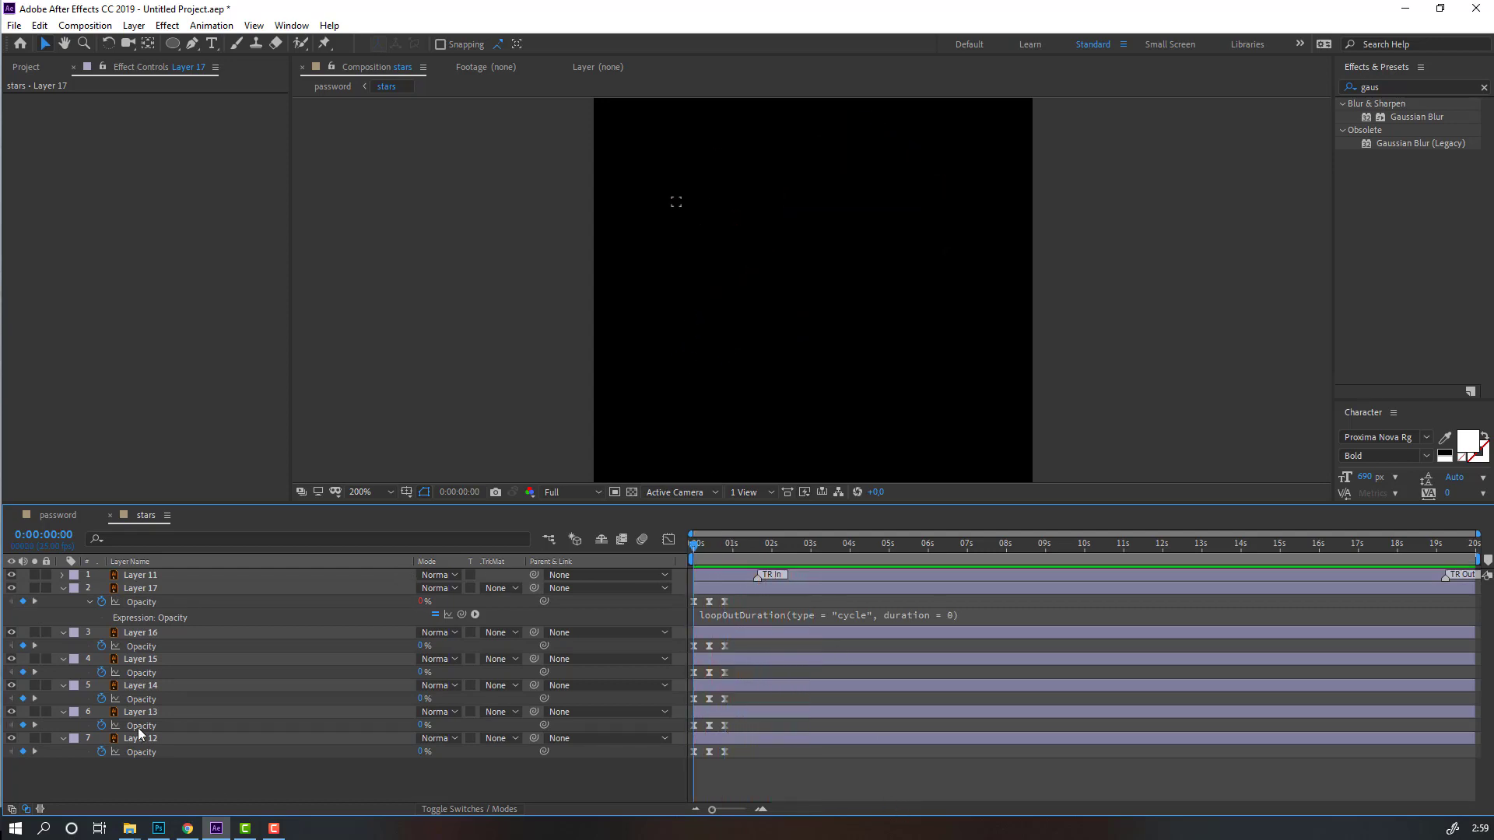
- Add the loopOutDuration(type = "cycle", duration = 0) expression to Layer 16's opacity
{"action": "left_click", "coordinate": [101, 646], "text": "alt"}
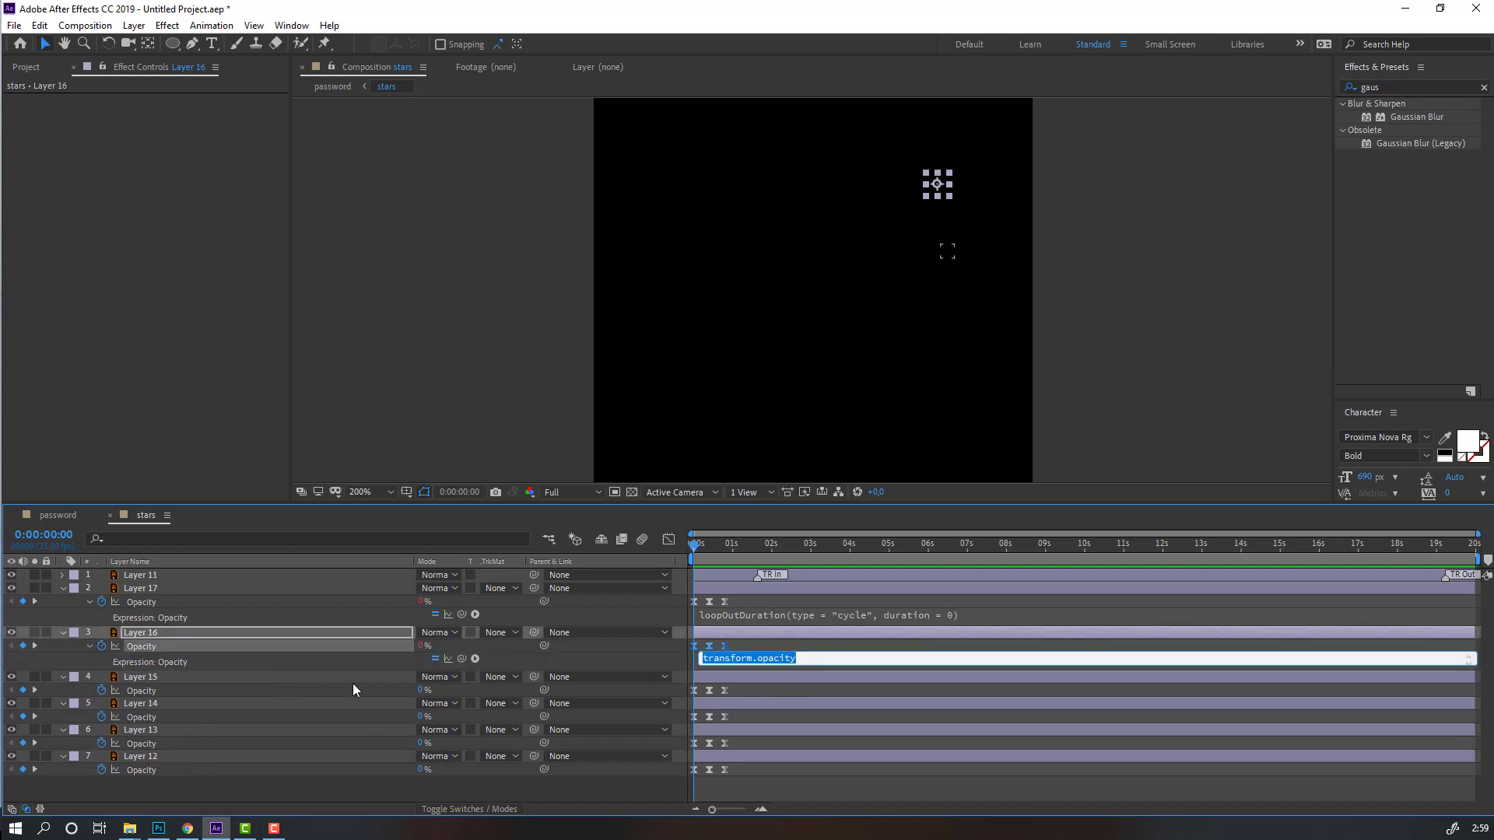
{"action": "left_click", "coordinate": [474, 659]}
{"action": "mouse_move", "coordinate": [554, 576]}
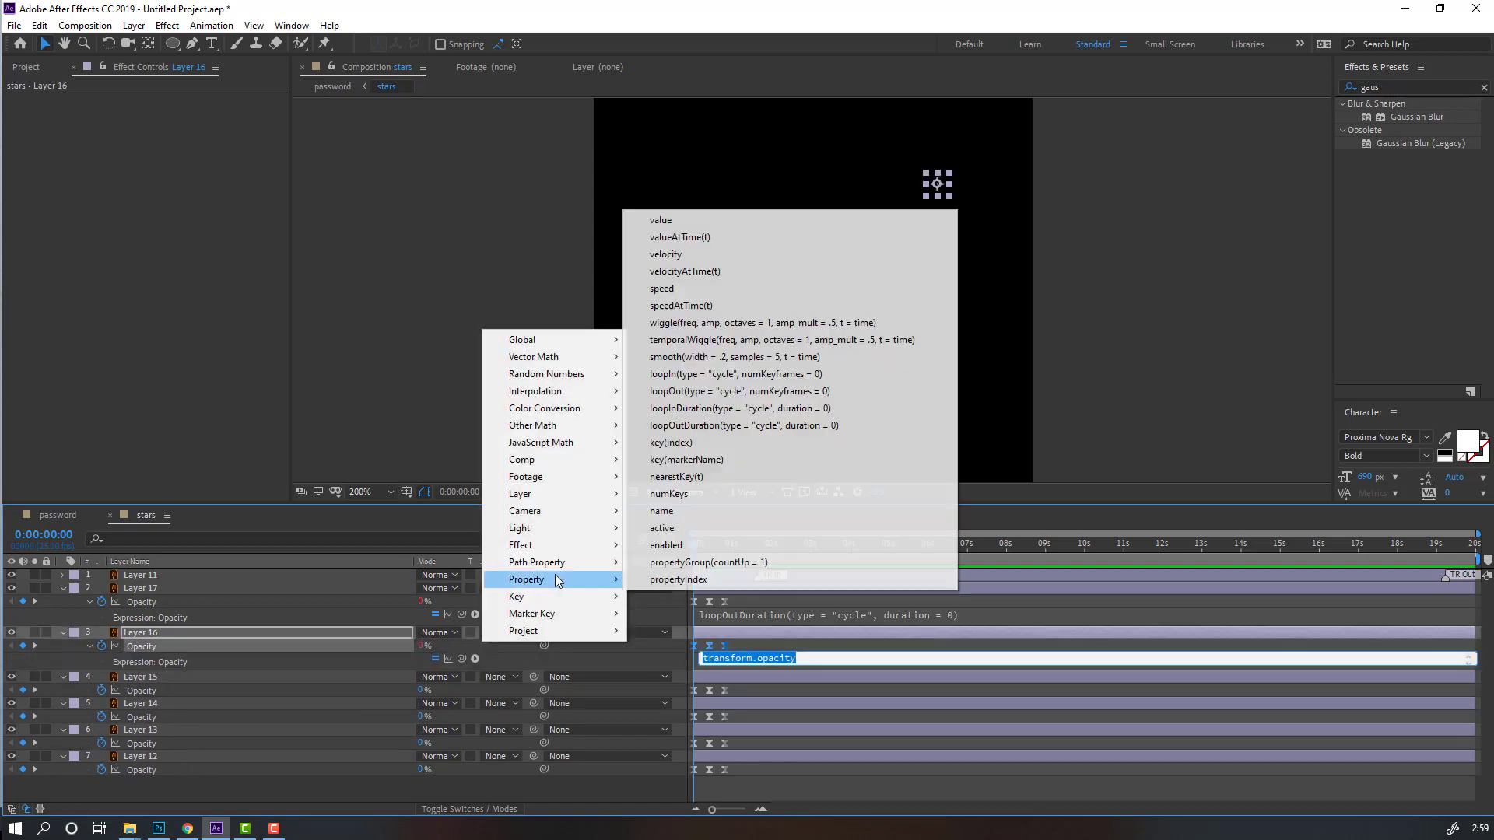
{"action": "left_click", "coordinate": [717, 427]}
{"action": "left_click", "coordinate": [633, 794]}
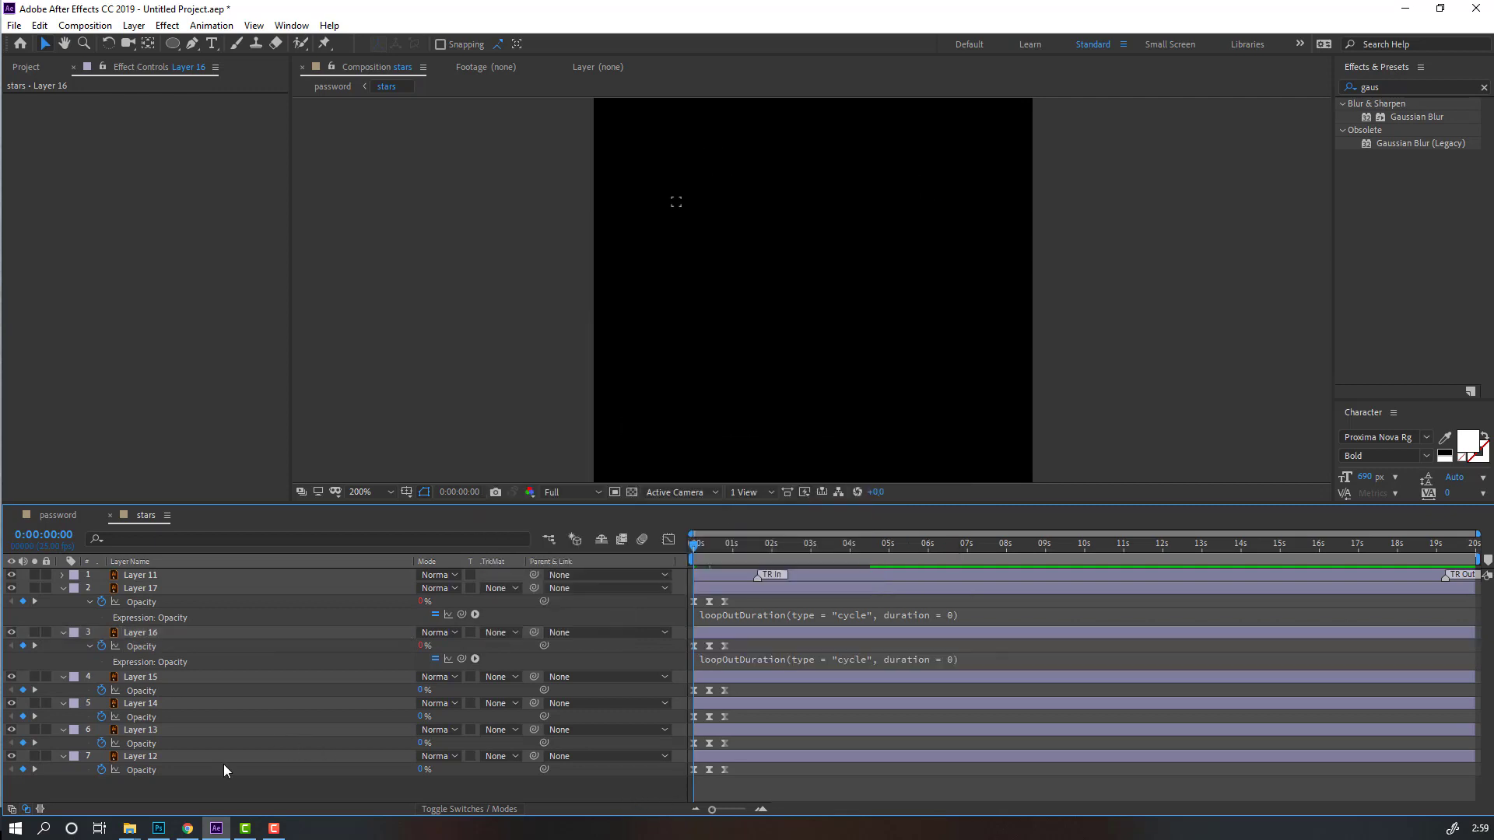
- Add the loopOutDuration cycle expression to Layer 15's opacity and collapse the properties of Layers 15 to 17
{"action": "left_click", "coordinate": [104, 690], "text": "alt"}
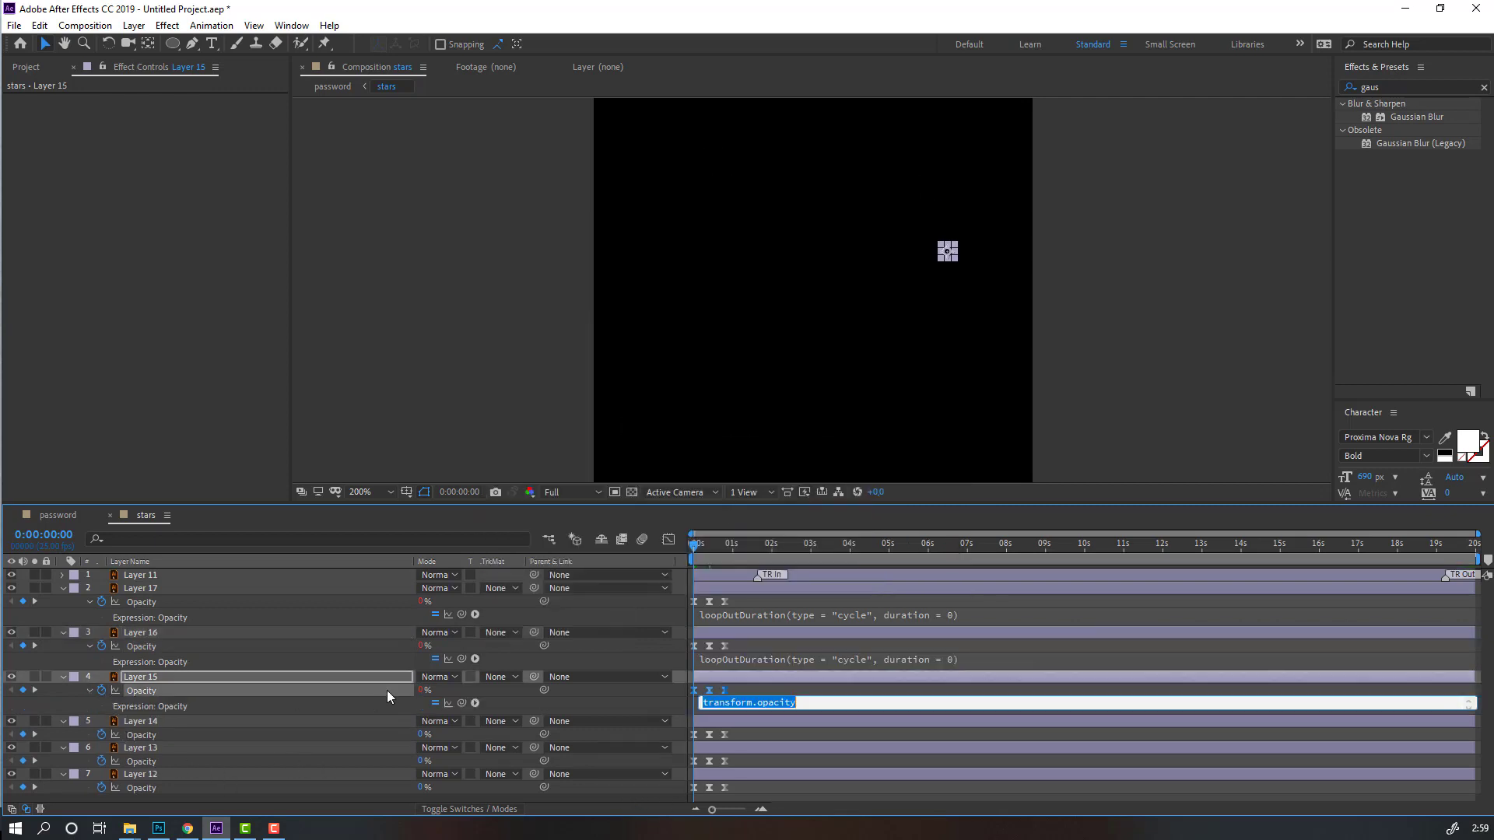
{"action": "left_click", "coordinate": [474, 703]}
{"action": "mouse_move", "coordinate": [554, 624]}
{"action": "left_click", "coordinate": [850, 472]}
{"action": "left_click", "coordinate": [61, 632]}
{"action": "left_click", "coordinate": [62, 588]}
{"action": "left_click", "coordinate": [62, 615]}
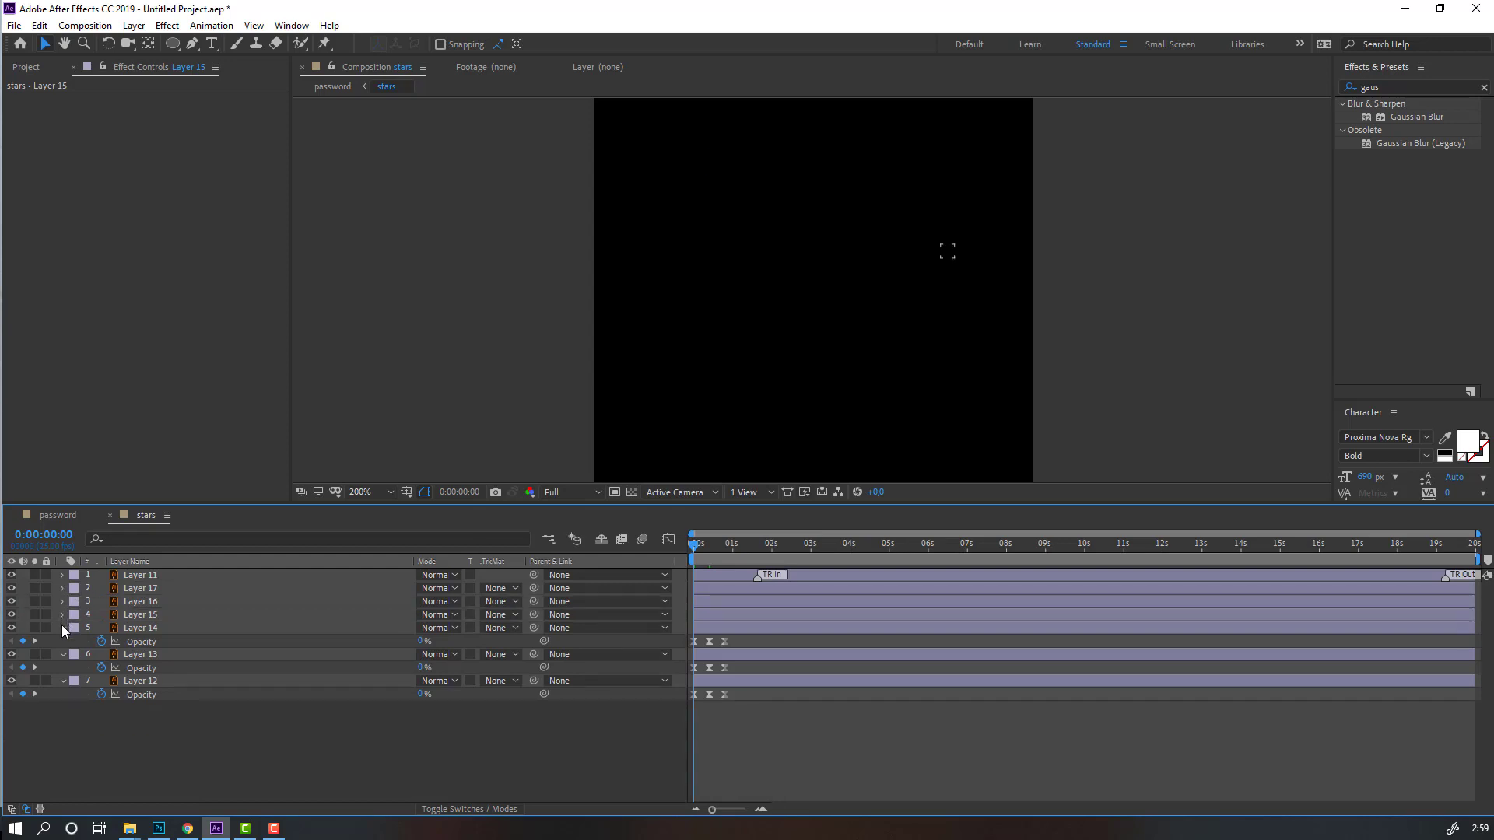
- Add the loopOutDuration cycle expression to Layer 14's opacity and collapse that layer
{"action": "left_click", "coordinate": [101, 642], "text": "alt"}
{"action": "left_click", "coordinate": [475, 654]}
{"action": "left_click", "coordinate": [789, 423]}
{"action": "left_click", "coordinate": [633, 778]}
{"action": "left_click", "coordinate": [62, 628]}
- Add the loopOutDuration cycle expression to Layer 13's opacity and collapse that layer
{"action": "left_click", "coordinate": [102, 654], "text": "alt"}
{"action": "left_click", "coordinate": [474, 667]}
{"action": "left_click", "coordinate": [788, 436]}
{"action": "left_click", "coordinate": [633, 778]}
{"action": "left_click", "coordinate": [62, 641]}
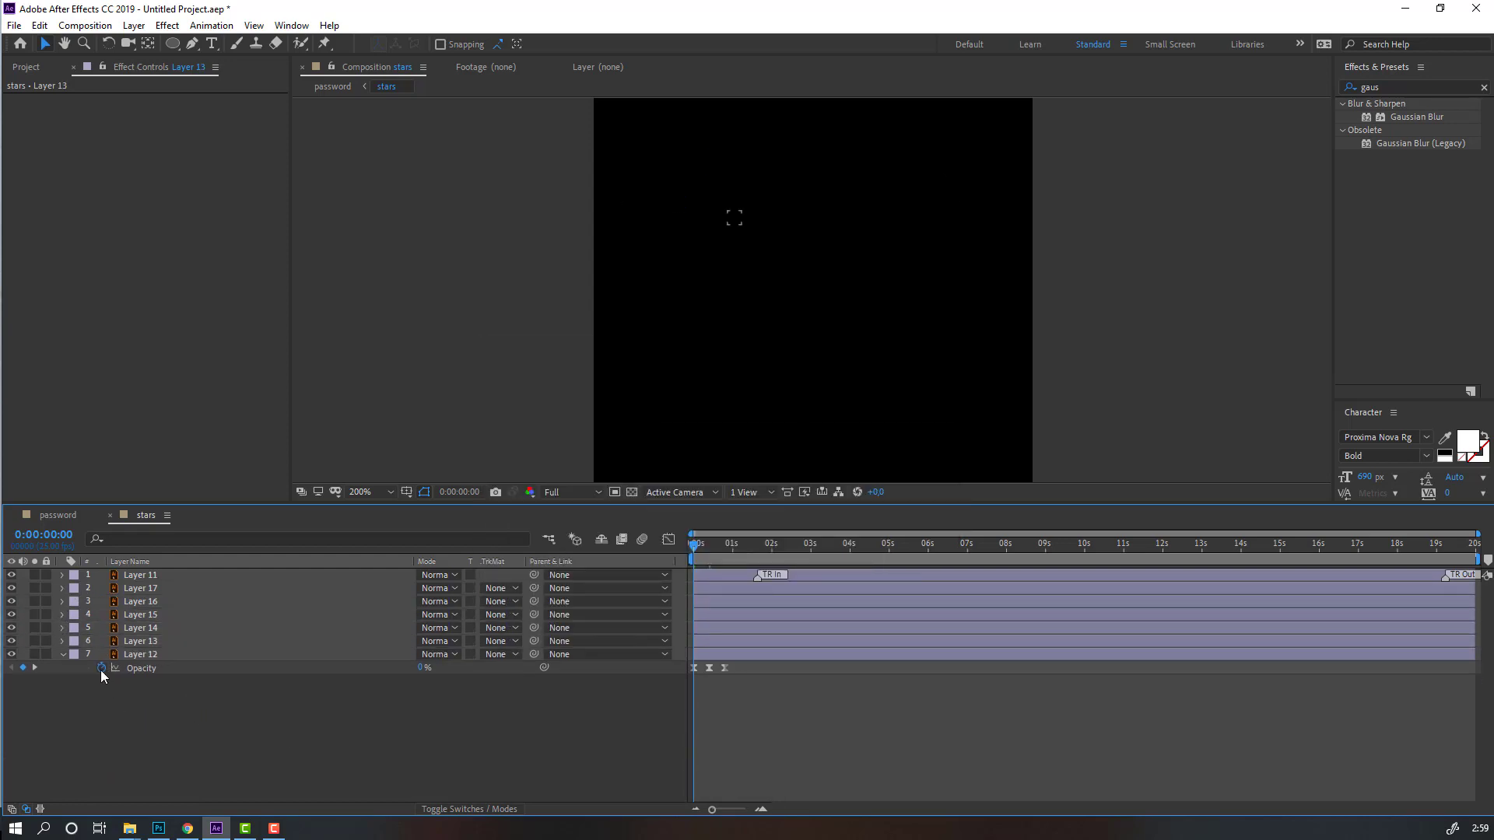
- Loop Layer 12's opacity with loopOutDuration(type = "cycle", duration = 0), preview all stars blinking and collapse the layer
{"action": "left_click", "coordinate": [101, 668], "text": "alt"}
{"action": "left_click", "coordinate": [475, 680]}
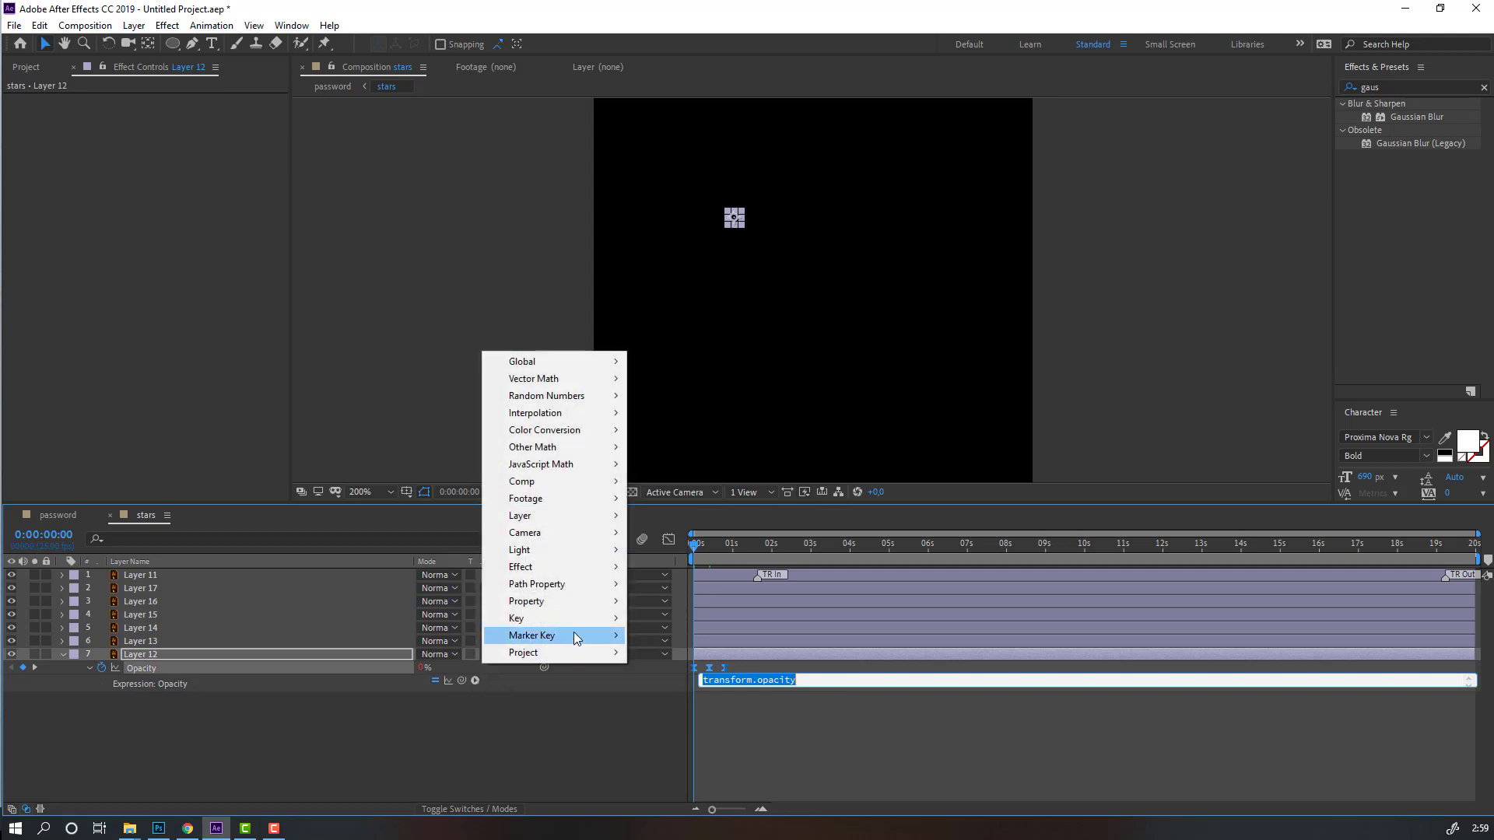
{"action": "mouse_move", "coordinate": [580, 603]}
{"action": "left_click", "coordinate": [783, 450]}
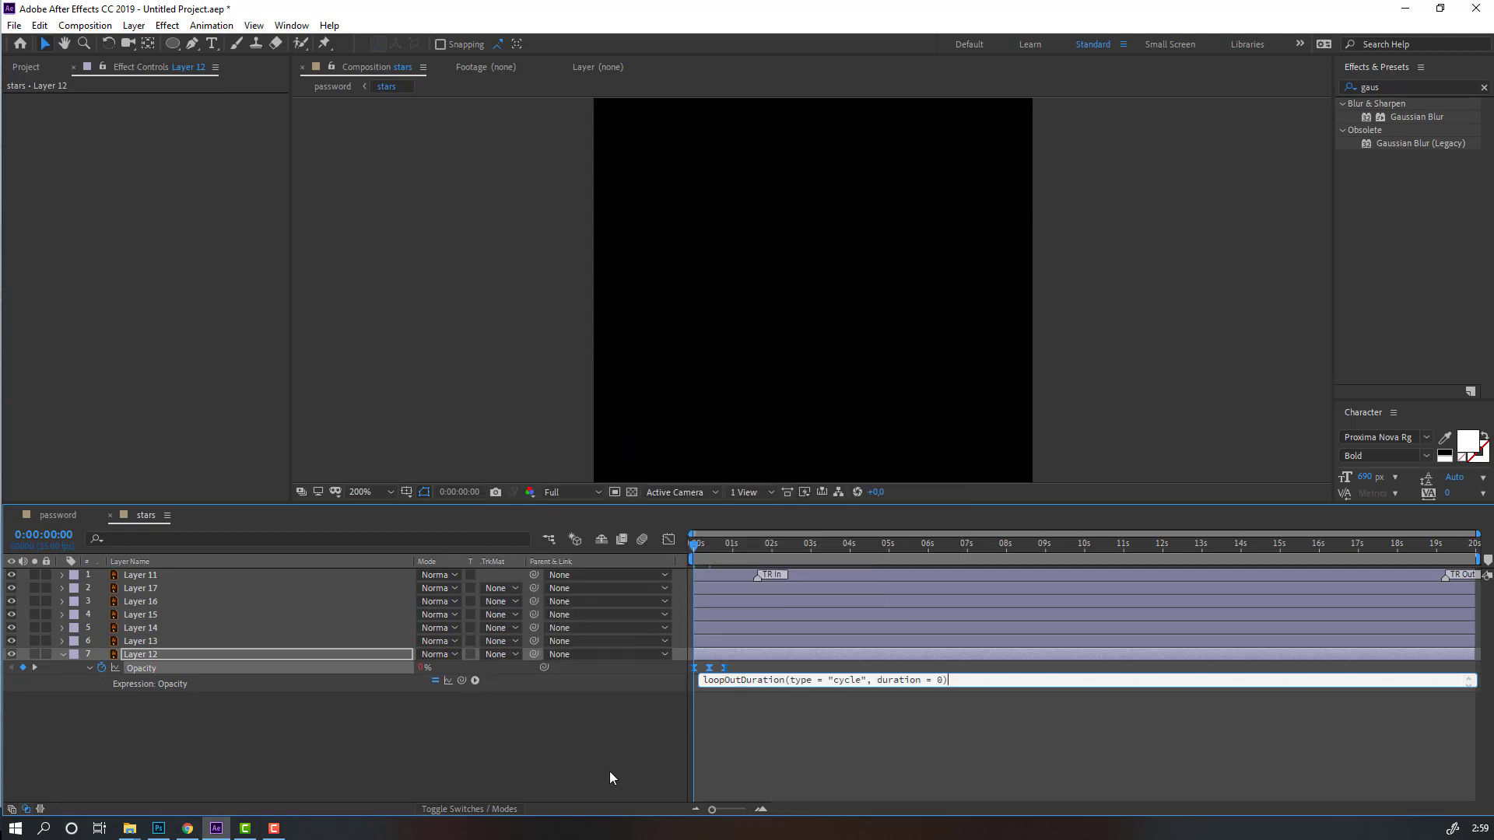
{"action": "left_click", "coordinate": [604, 776]}
{"action": "key", "text": "space"}
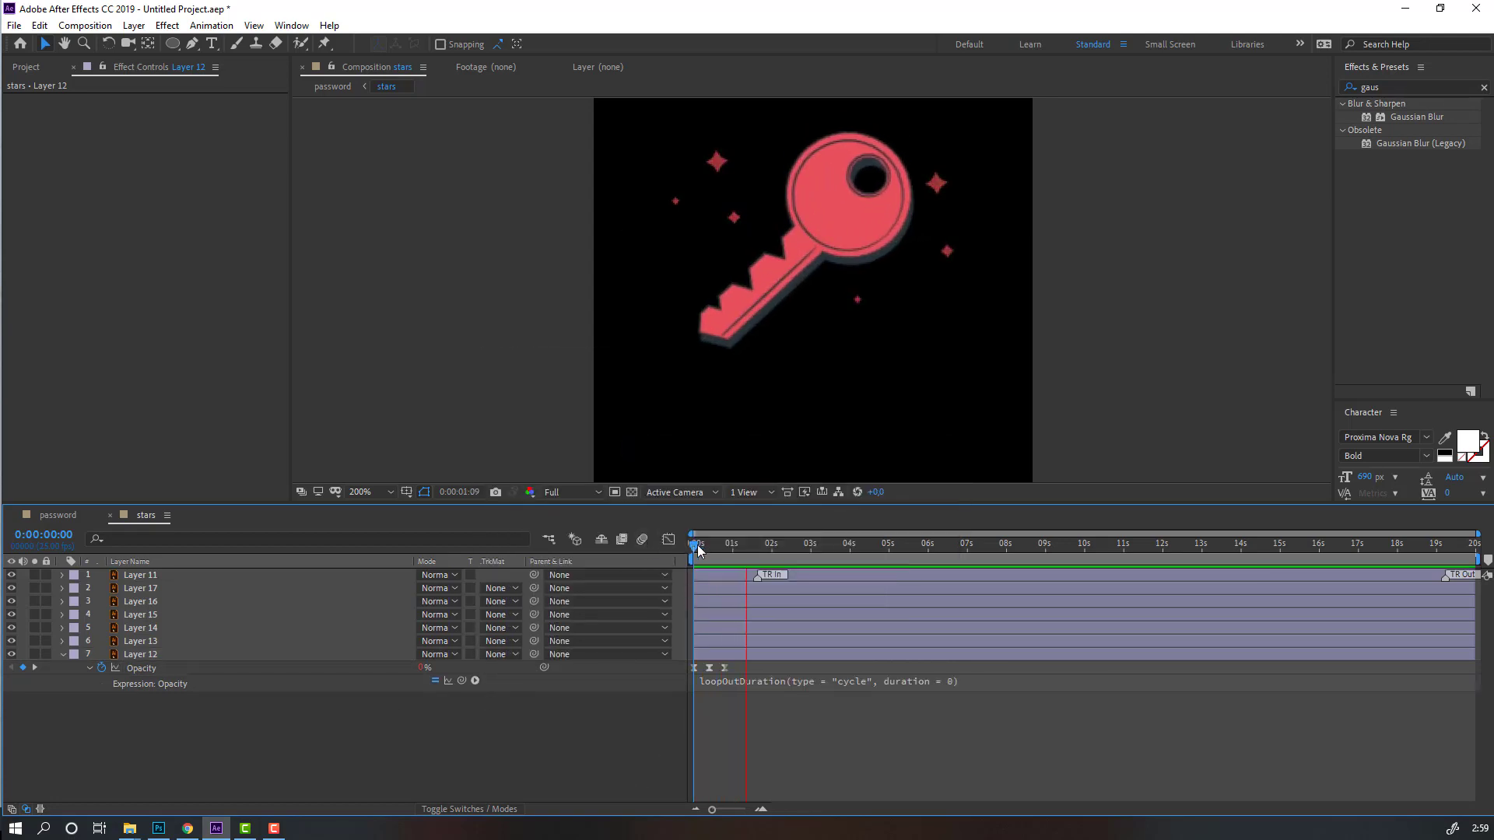
{"action": "left_click", "coordinate": [692, 543]}
{"action": "left_click", "coordinate": [63, 654]}
- Stagger the star blinking by delaying the opacity keyframes of Layers 17, 16, 14 and 12 by different amounts up to about ten frames, and preview
{"action": "left_click", "coordinate": [128, 655]}
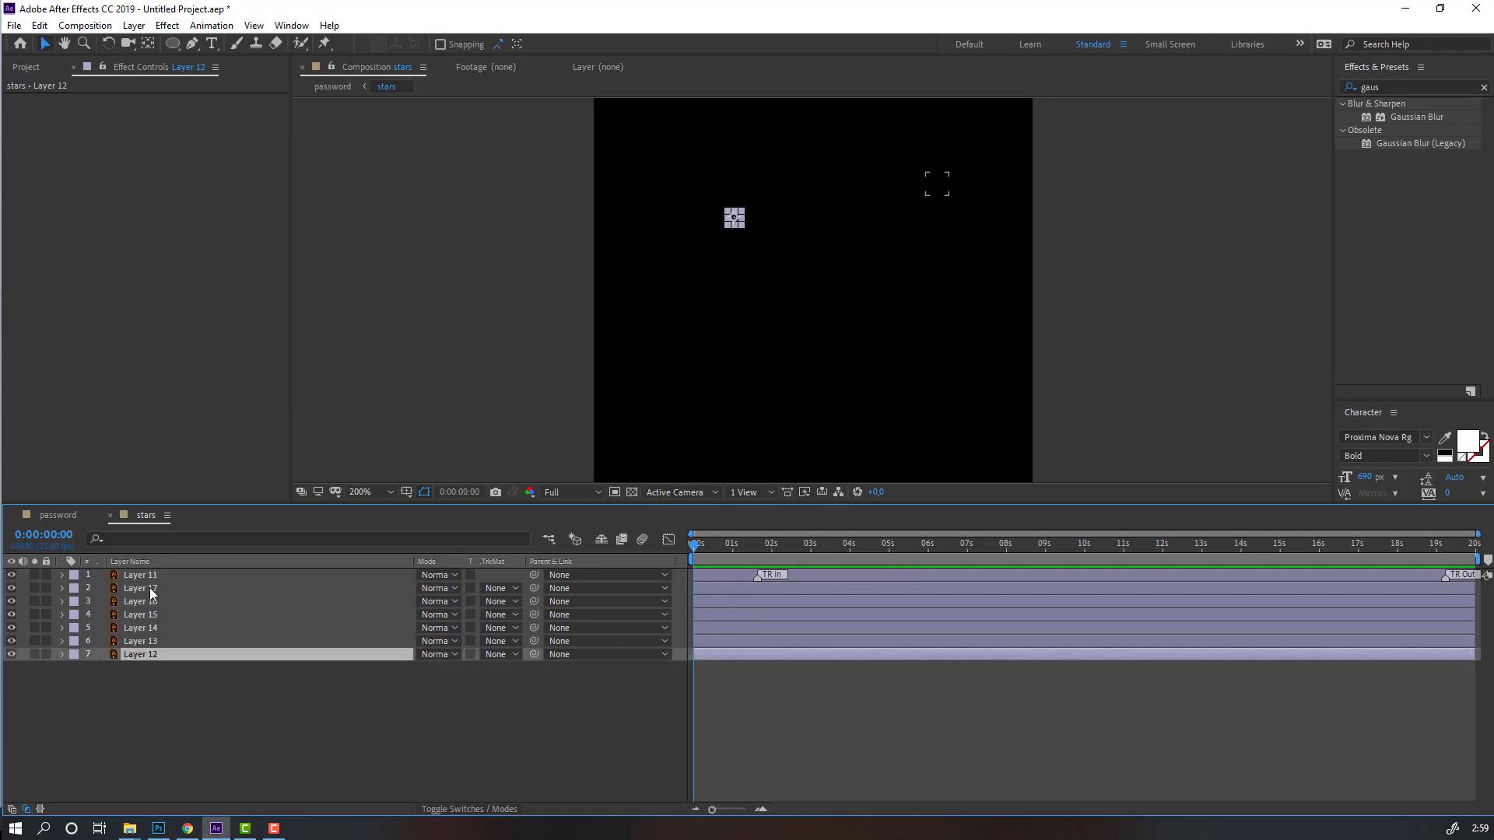
{"action": "left_click", "coordinate": [148, 588], "text": "shift"}
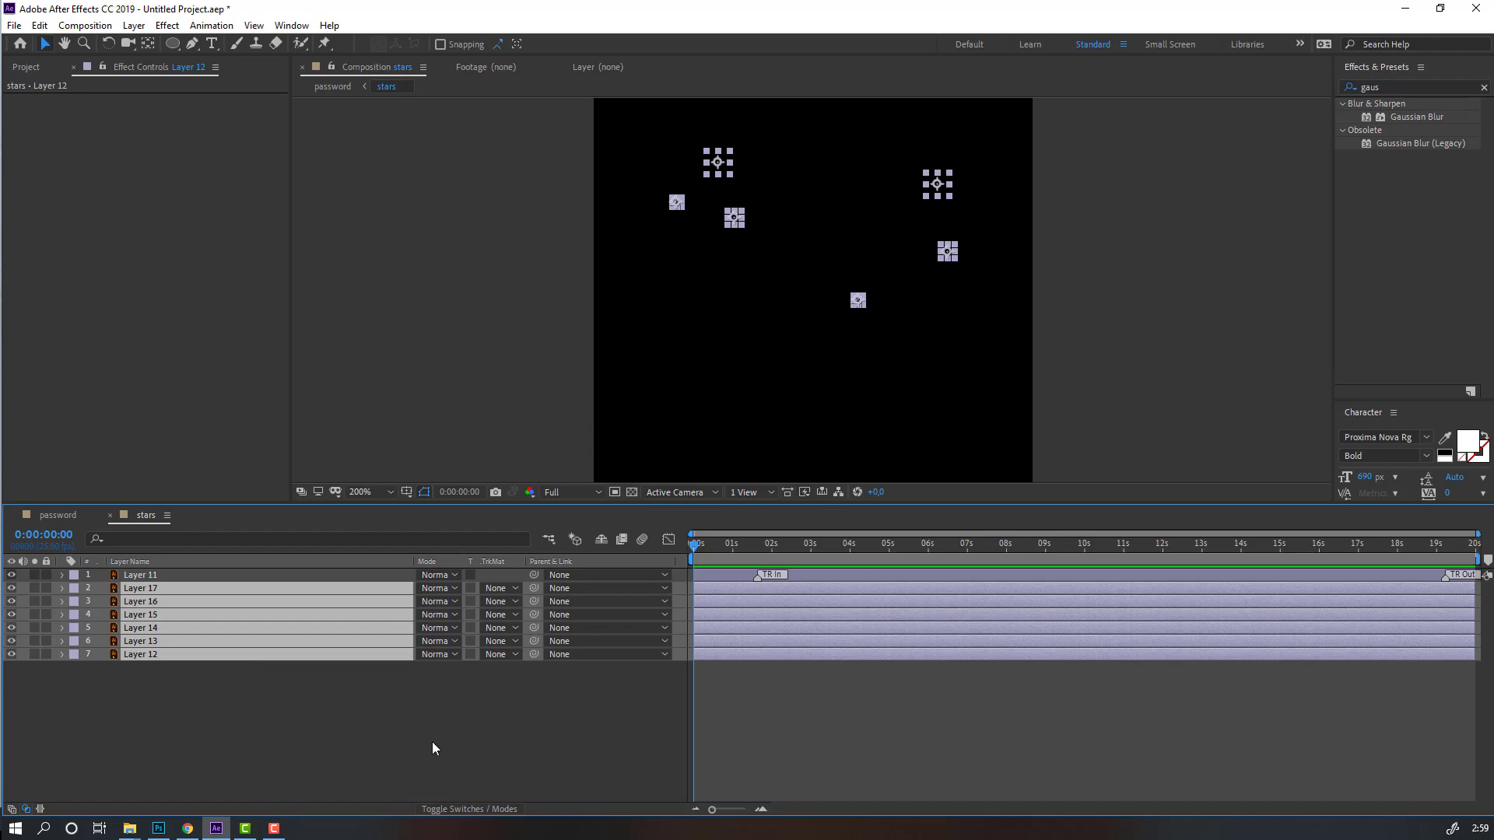
{"action": "key", "text": "t"}
{"action": "left_click_drag", "start_coordinate": [736, 600], "coordinate": [703, 735]}
{"action": "left_click", "coordinate": [736, 758]}
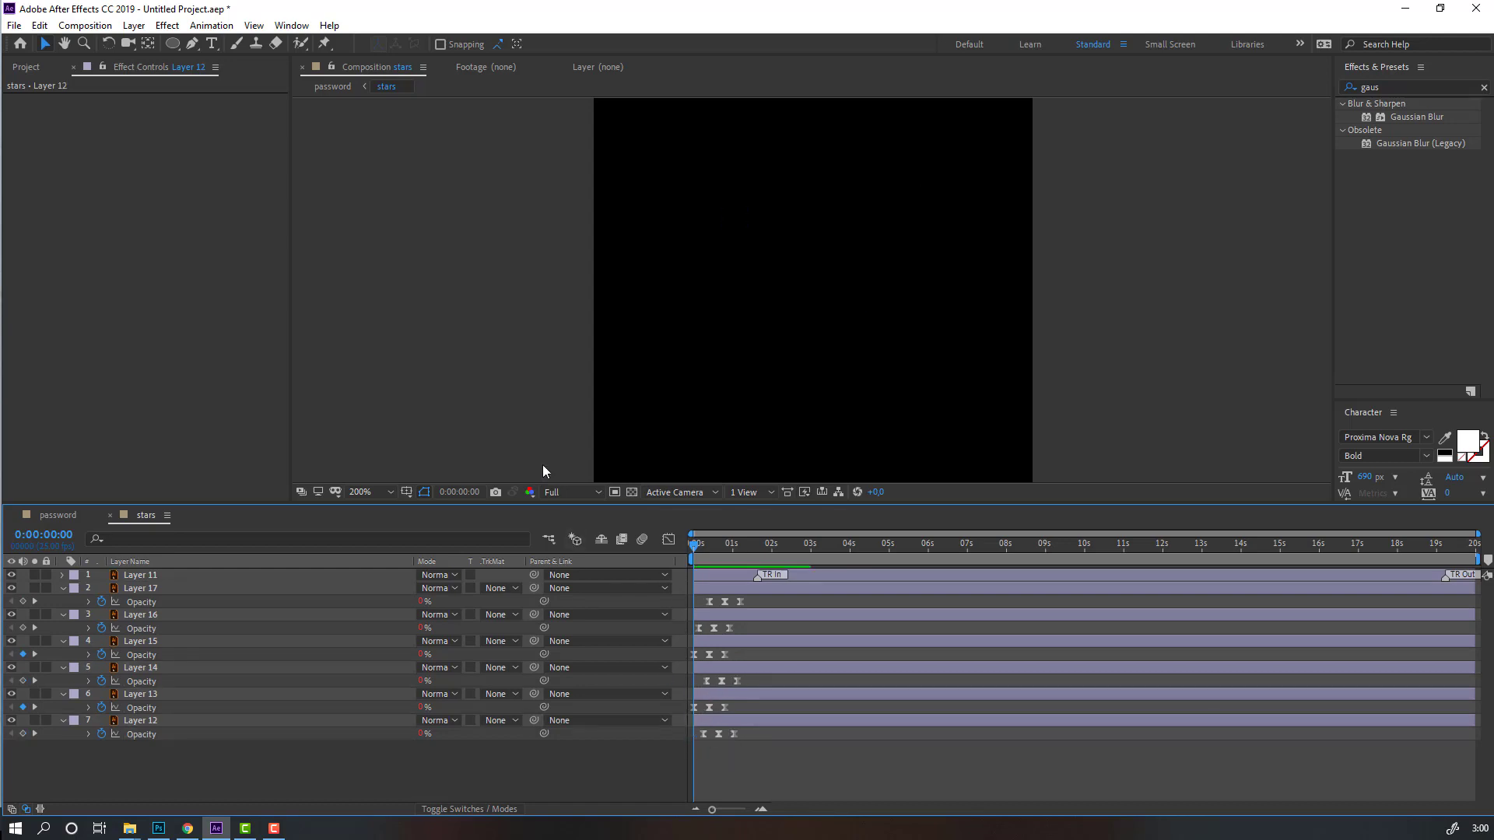
{"action": "key", "text": "space"}
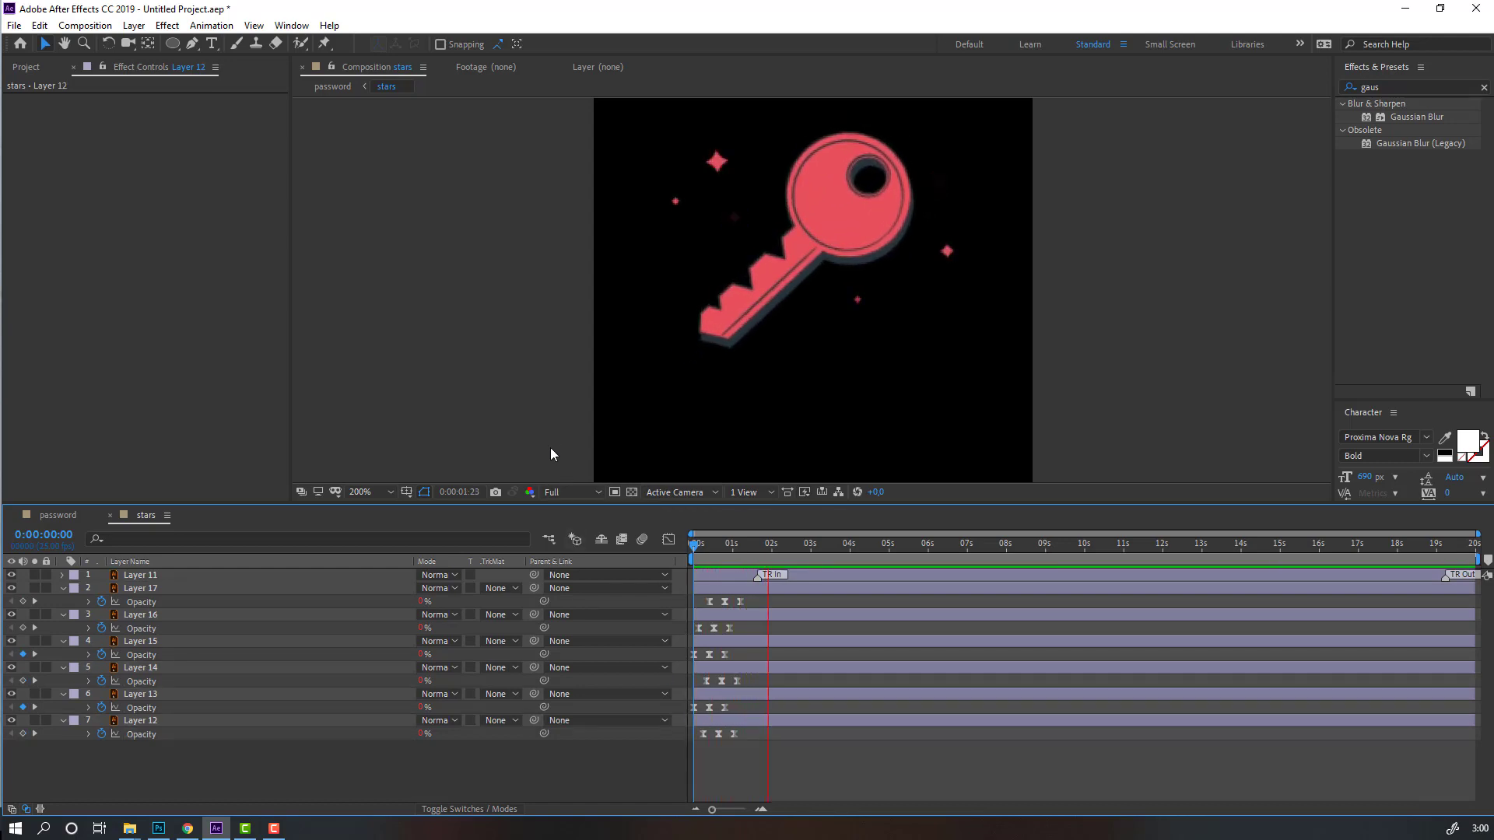
{"action": "key", "text": "space"}
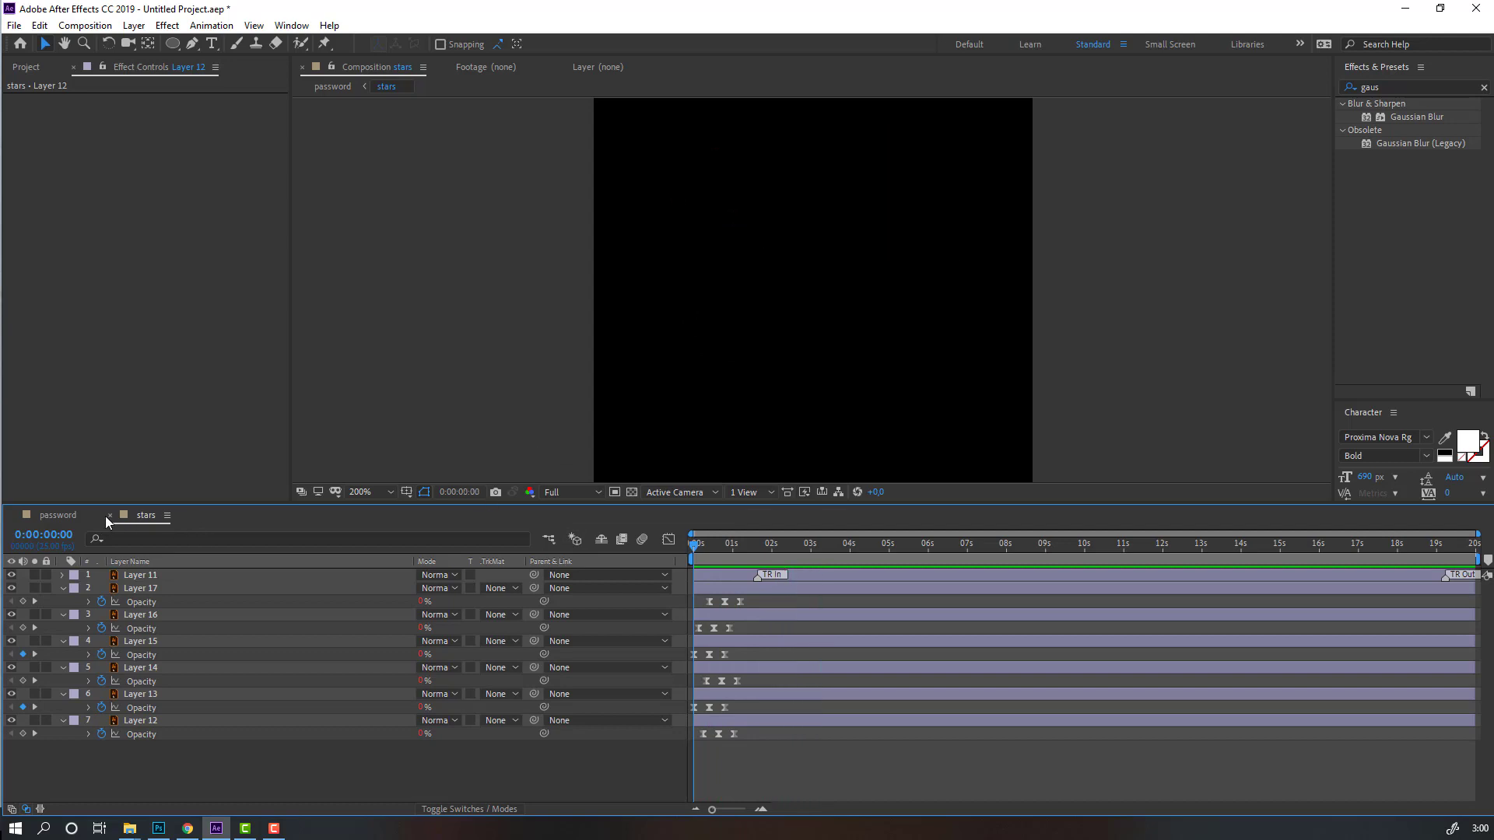
- Close the stars composition, delay the stars layer in the password composition to start at about 5 seconds, and preview the timing
{"action": "left_click", "coordinate": [110, 515]}
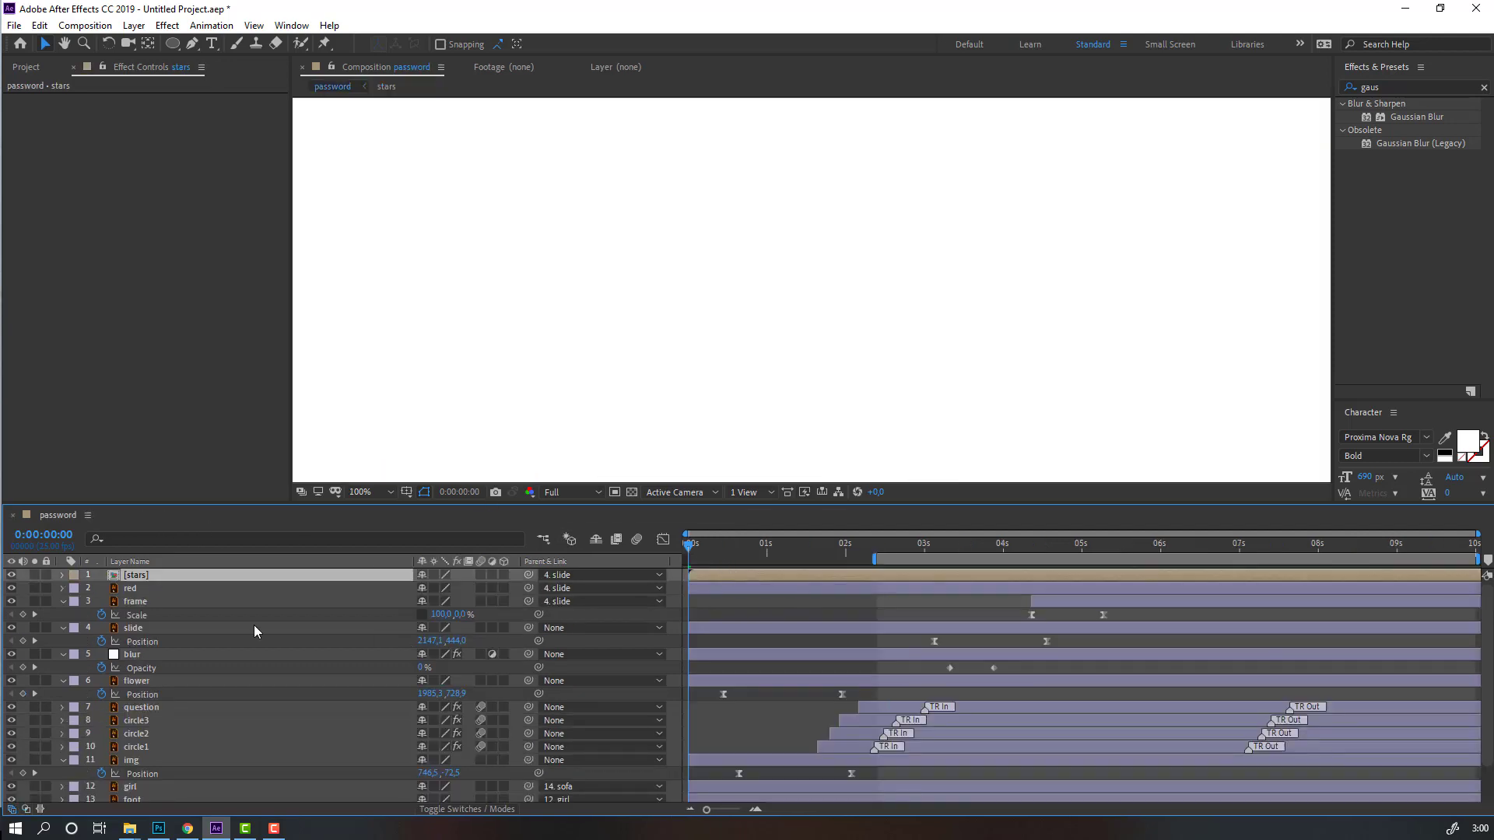
{"action": "left_click_drag", "start_coordinate": [717, 574], "coordinate": [1120, 573]}
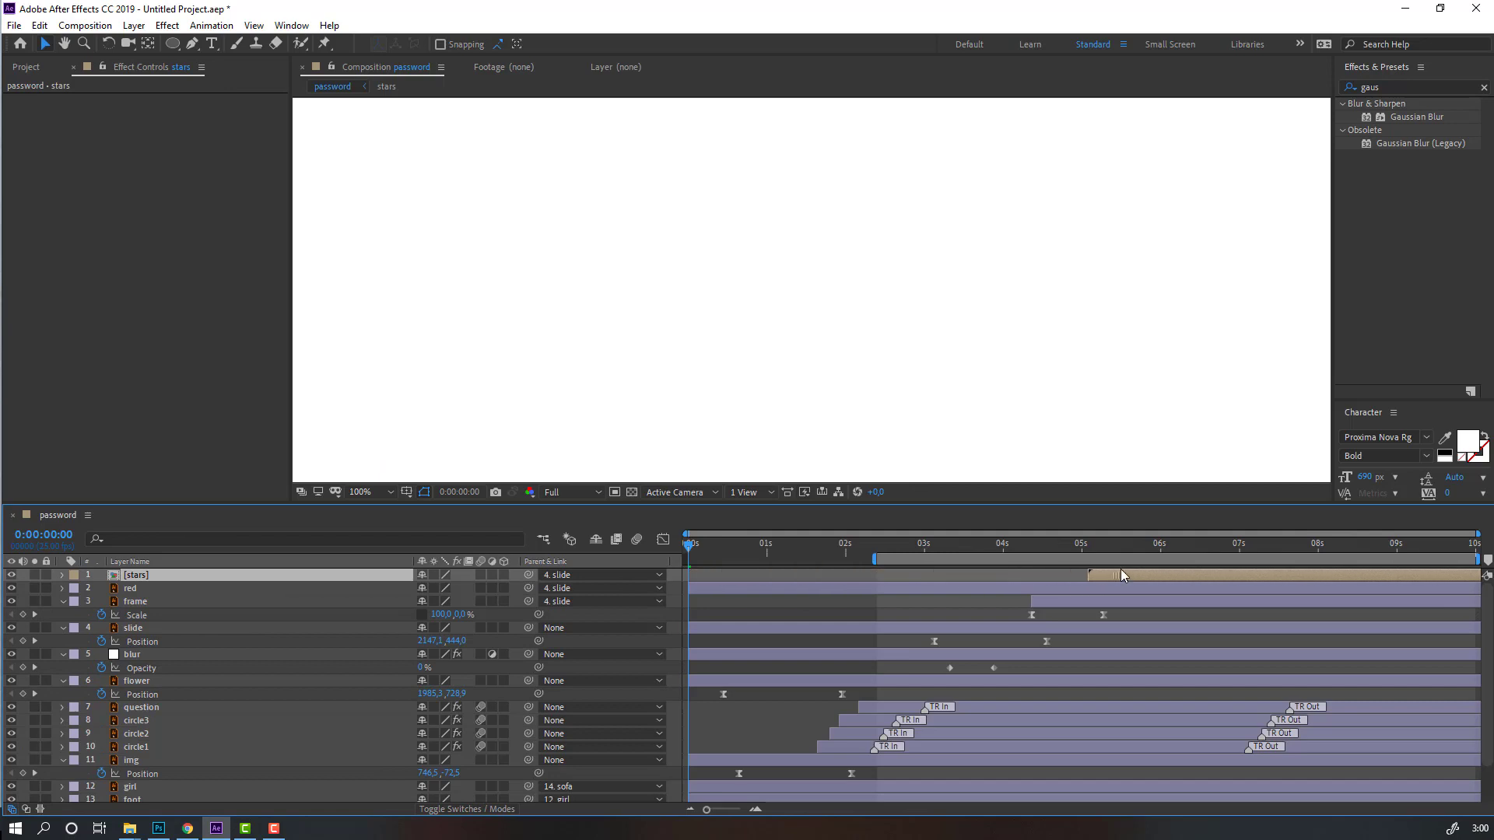
{"action": "left_click_drag", "start_coordinate": [1006, 538], "coordinate": [1063, 536]}
{"action": "scroll", "coordinate": [545, 287], "scroll_direction": "down", "scroll_amount": 2}
{"action": "key", "text": "space"}
{"action": "scroll", "coordinate": [343, 344], "scroll_direction": "up", "scroll_amount": 1}
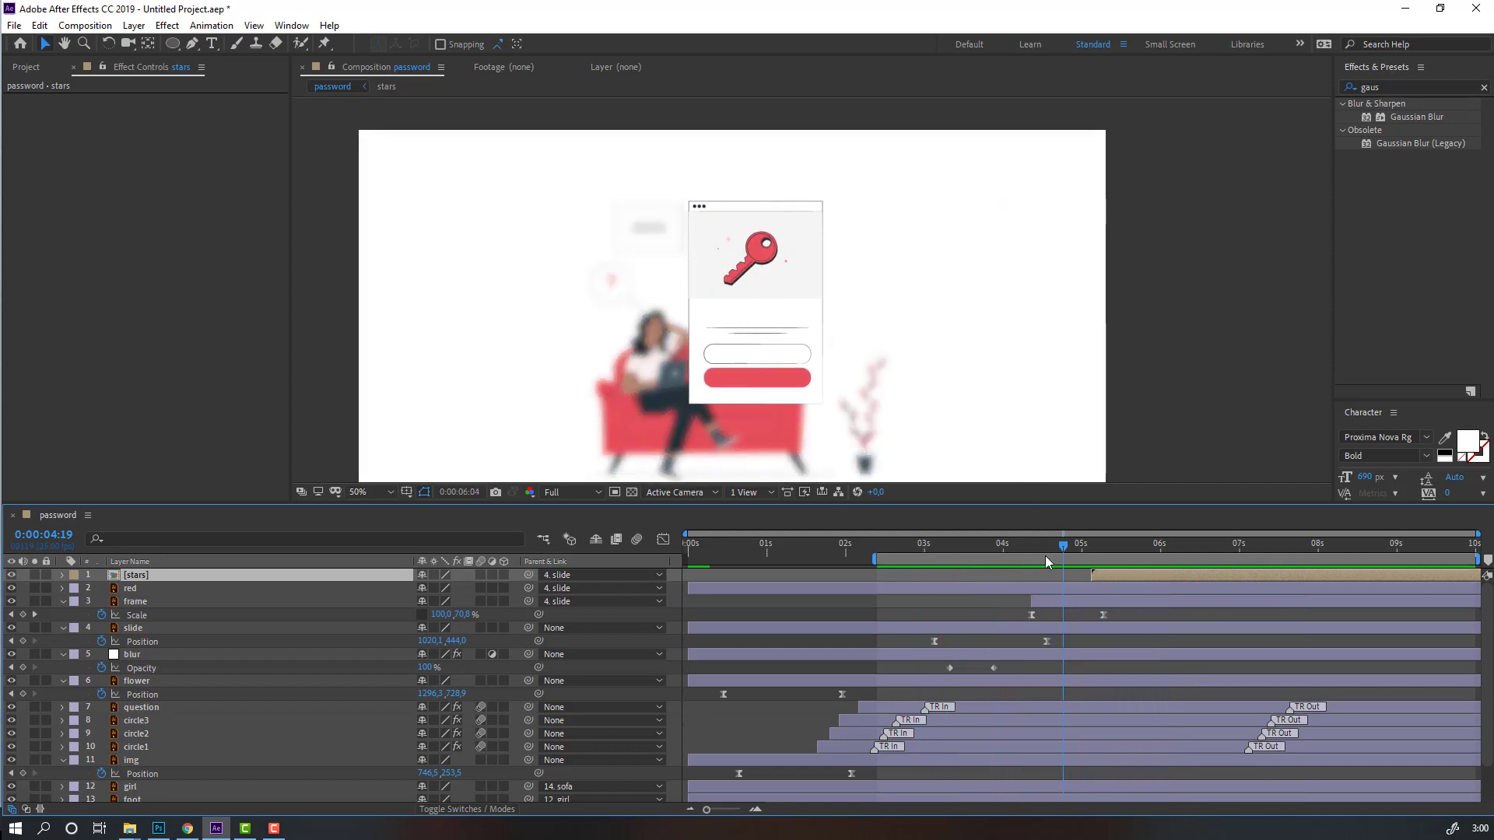
{"action": "left_click", "coordinate": [1045, 554]}
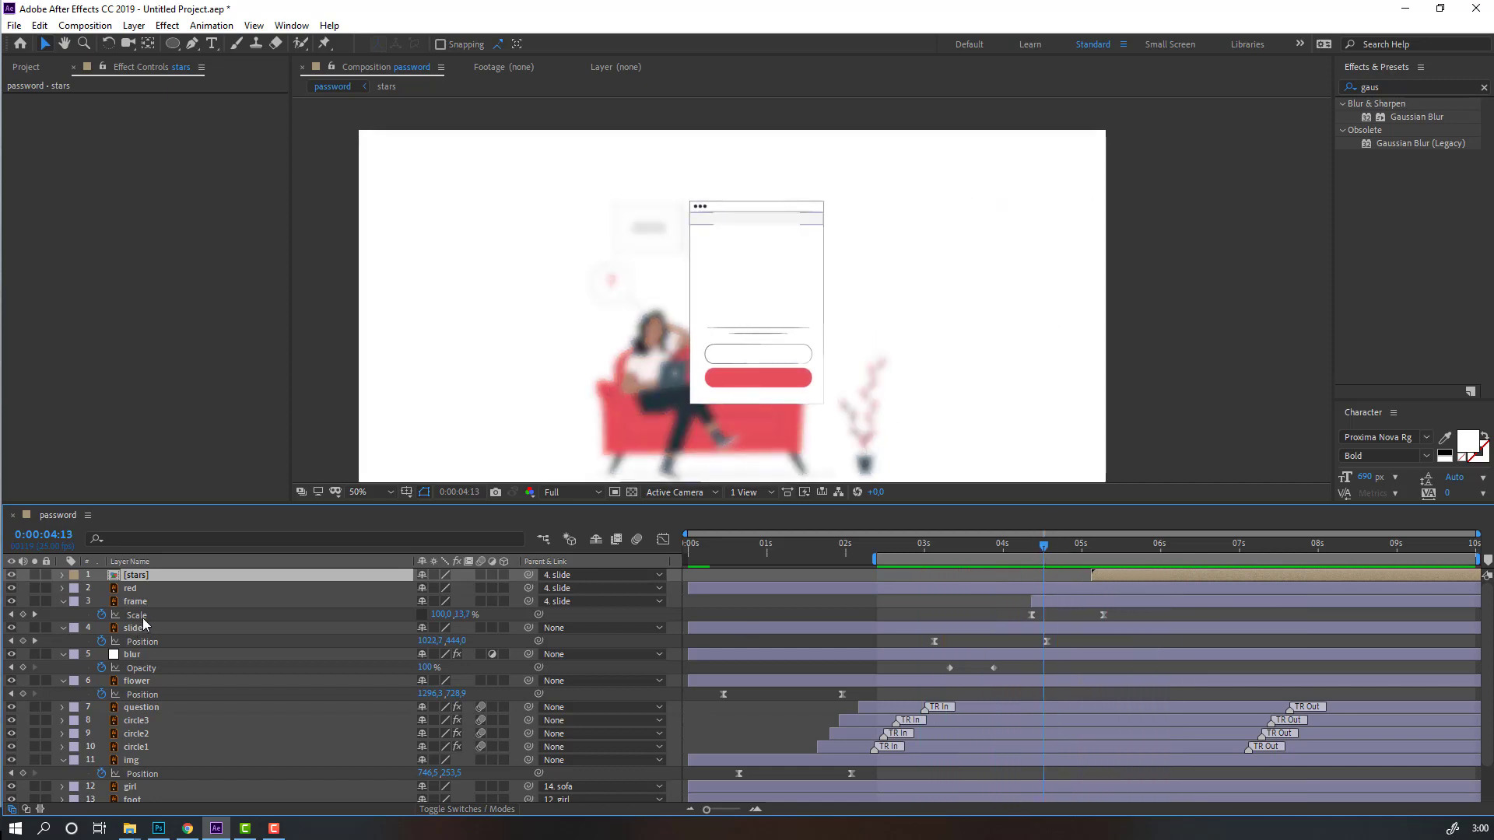
- Move the frame layer with its scale keyframes to start at about 0:00:04:01 and the stars layer at about 0:00:04:10
{"action": "left_click", "coordinate": [138, 603]}
{"action": "left_click_drag", "start_coordinate": [993, 551], "coordinate": [1030, 543]}
{"action": "left_click_drag", "start_coordinate": [1071, 601], "coordinate": [1097, 546]}
{"action": "left_click", "coordinate": [813, 613]}
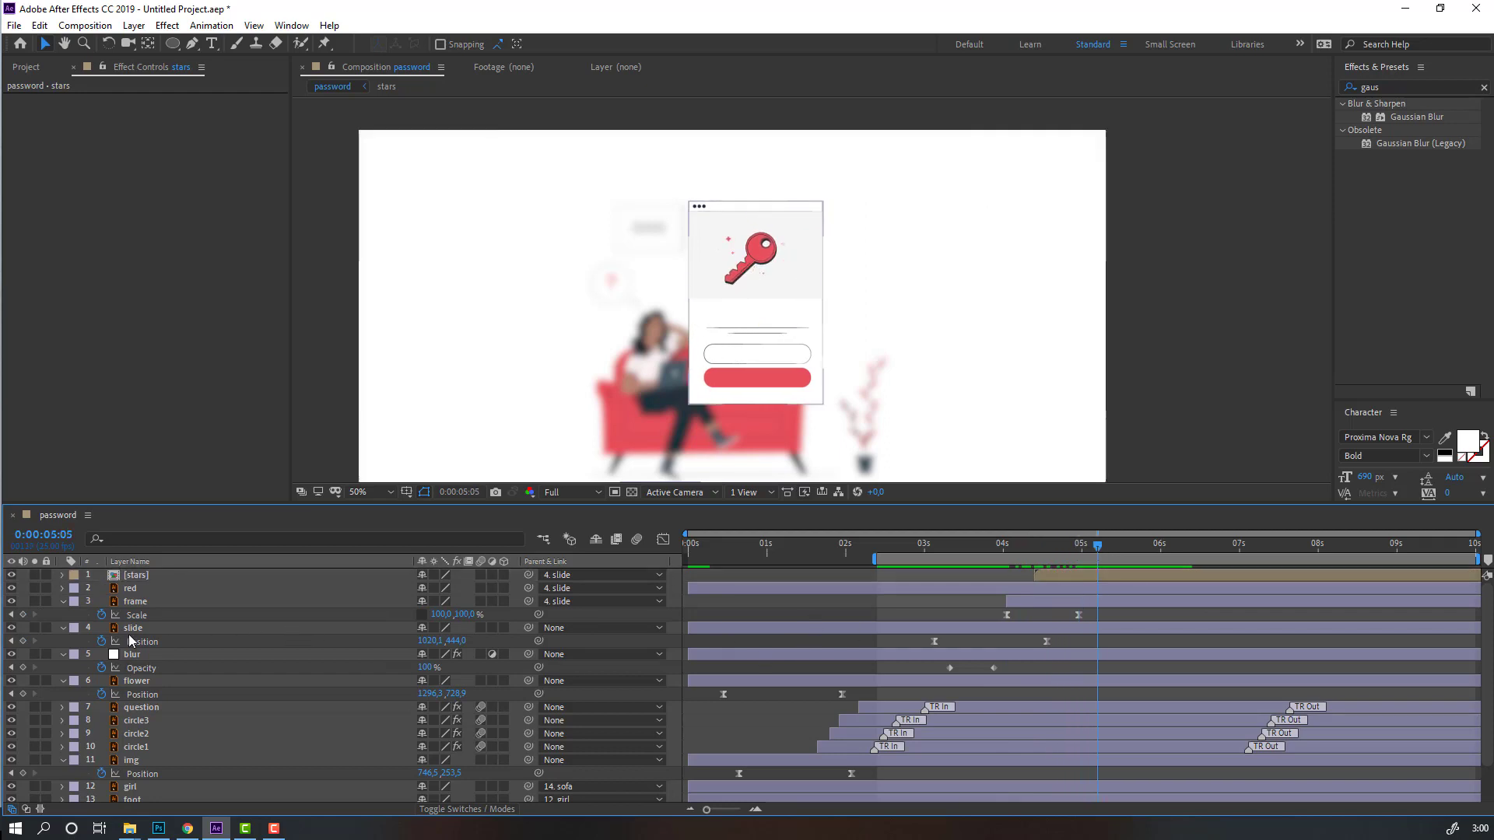
- Set the red button layer's vertical scale to 0% with its width at 100%, and keyframe the scale at 0:00:04:15
{"action": "left_click", "coordinate": [130, 588]}
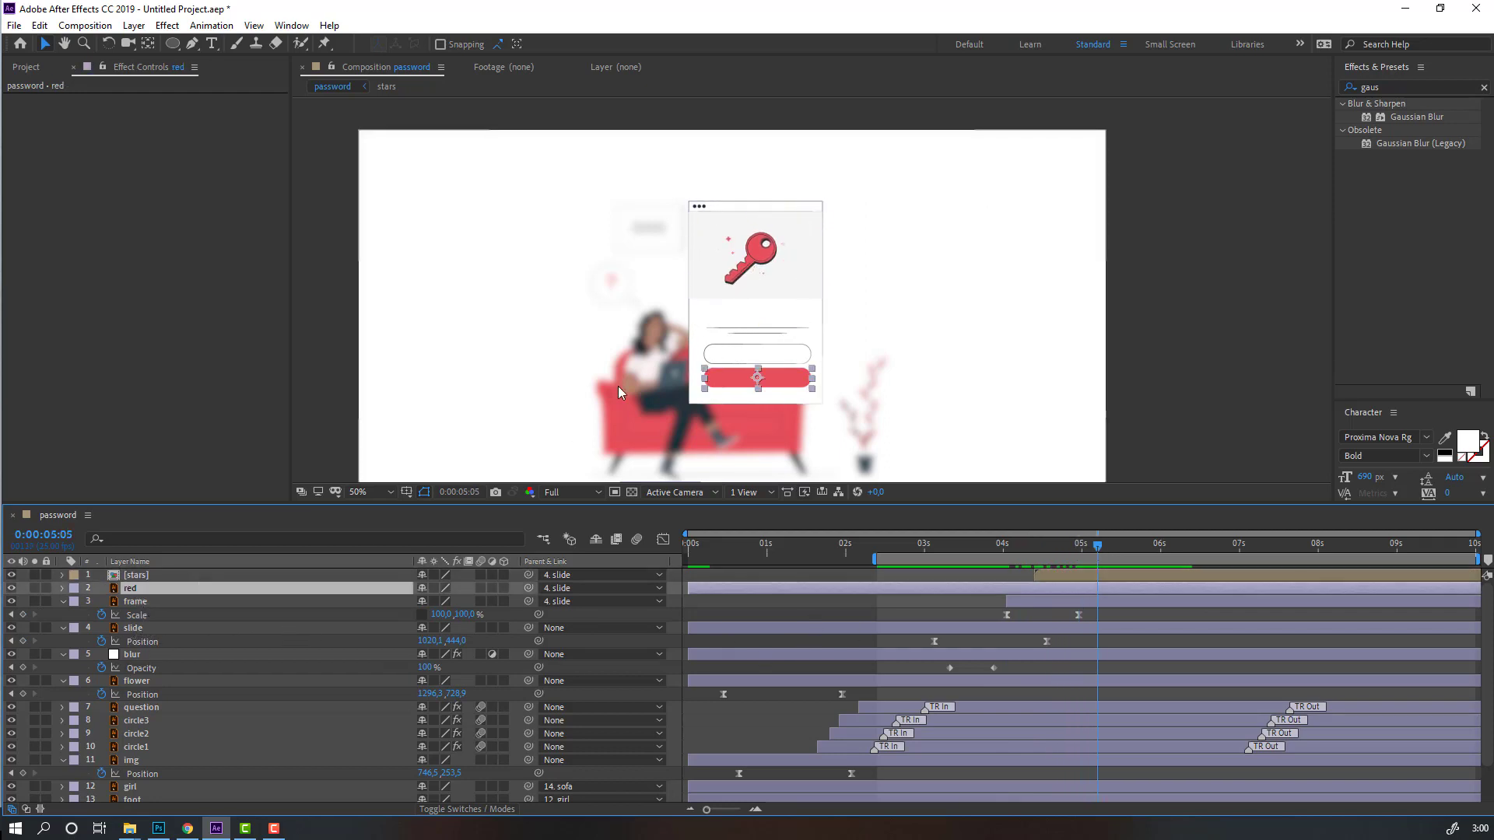
{"action": "scroll", "coordinate": [724, 366], "scroll_direction": "up", "scroll_amount": 6}
{"action": "scroll", "coordinate": [763, 310], "scroll_direction": "down", "scroll_amount": 2}
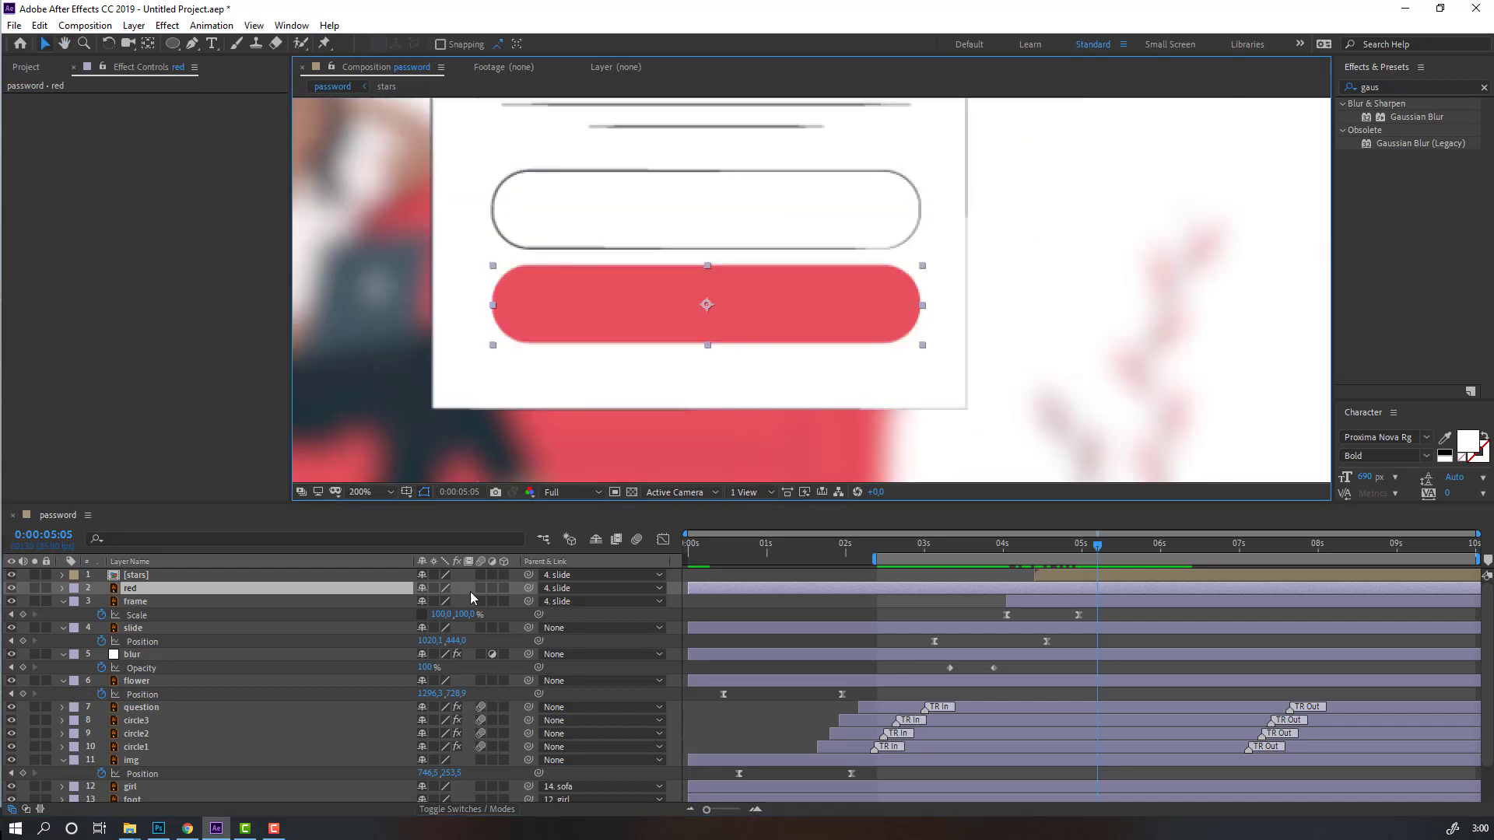
{"action": "key", "text": "s"}
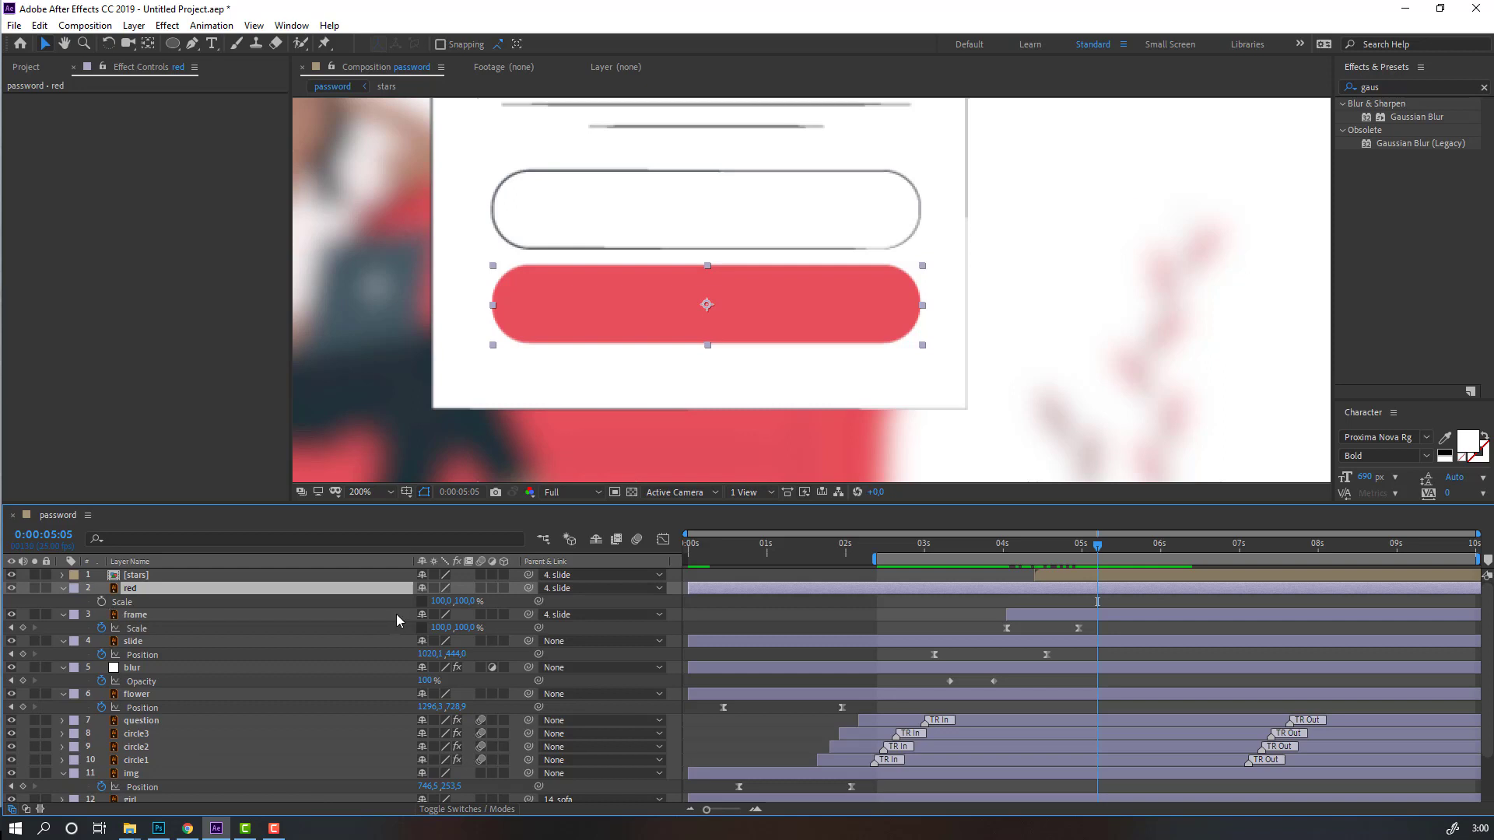
{"action": "type", "text": "77"}
{"action": "key", "text": "Return"}
{"action": "key", "text": "Return"}
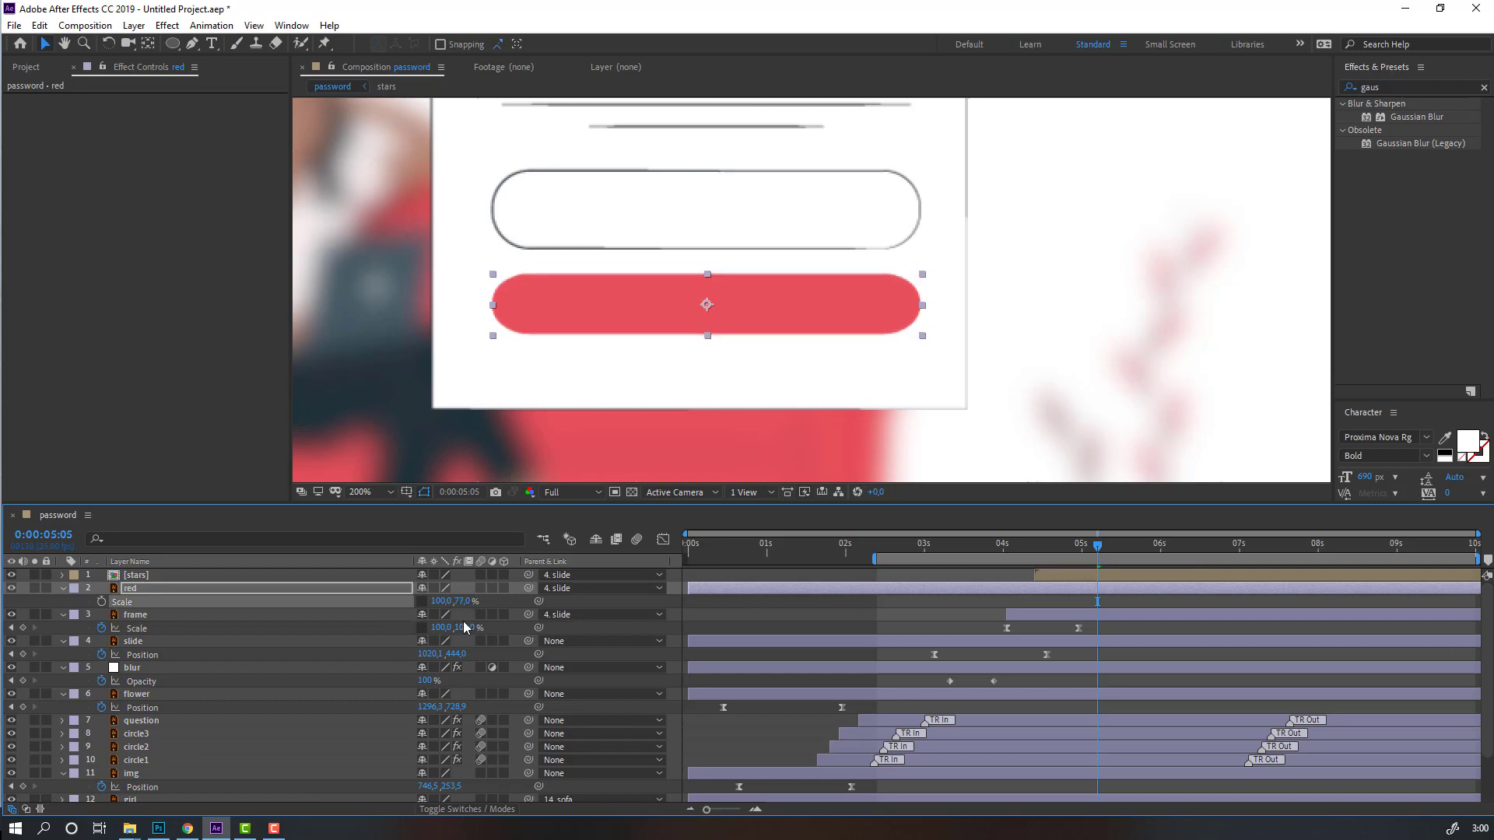
{"action": "left_click", "coordinate": [464, 601]}
{"action": "type", "text": "0"}
{"action": "key", "text": "Return"}
{"action": "left_click_drag", "start_coordinate": [1015, 543], "coordinate": [1050, 545]}
{"action": "left_click", "coordinate": [101, 602]}
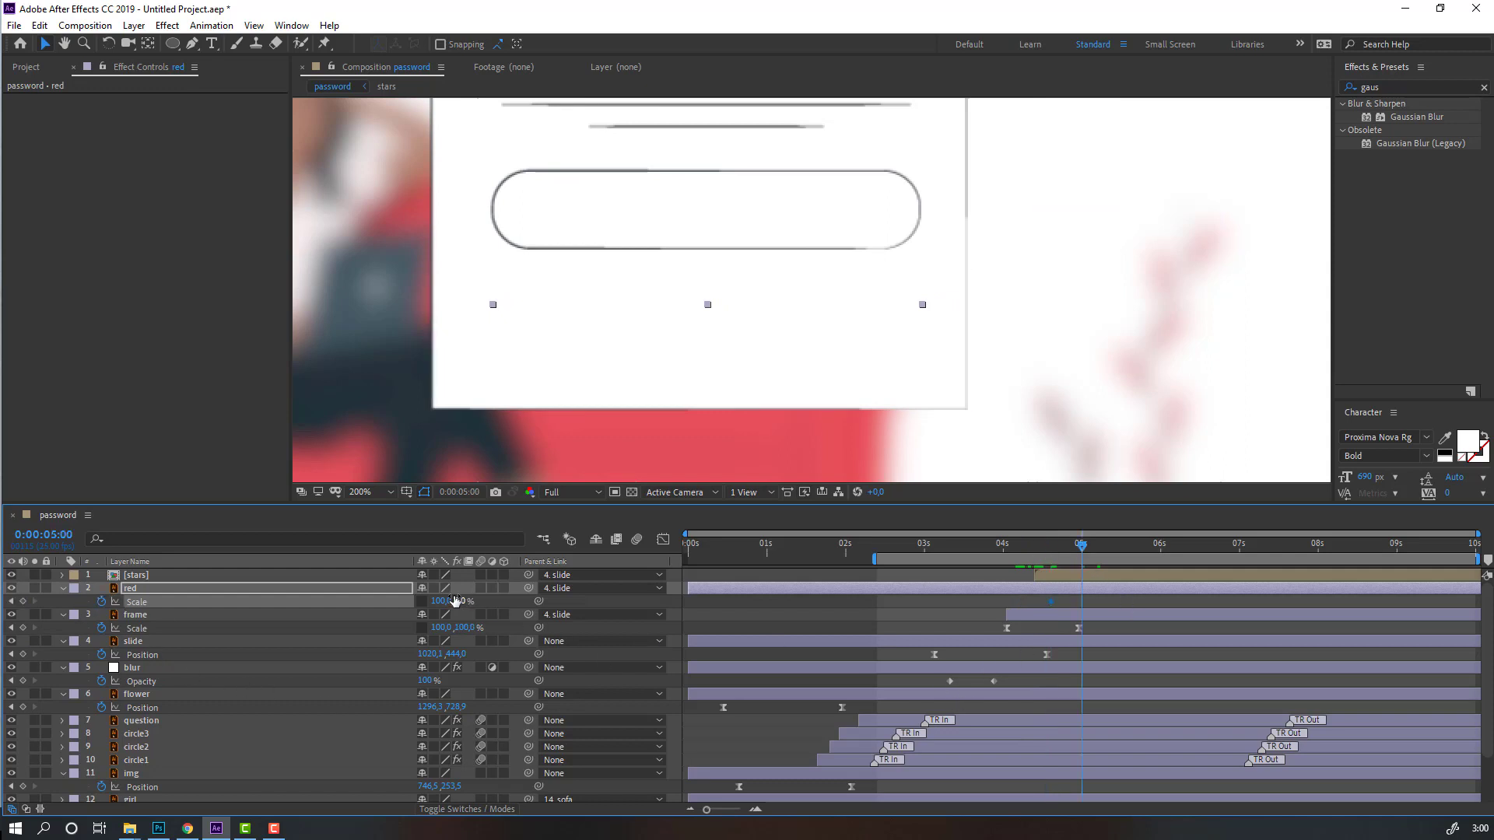
- Keyframe the red button's vertical scale at 100% at 0:00:05:00
{"action": "left_click", "coordinate": [461, 603]}
{"action": "type", "text": "100"}
{"action": "key", "text": "Return"}
- Apply Easy Ease to both scale keyframes of the red button layer
{"action": "left_click", "coordinate": [1104, 598]}
{"action": "left_click", "coordinate": [1051, 602]}
{"action": "right_click", "coordinate": [1051, 601]}
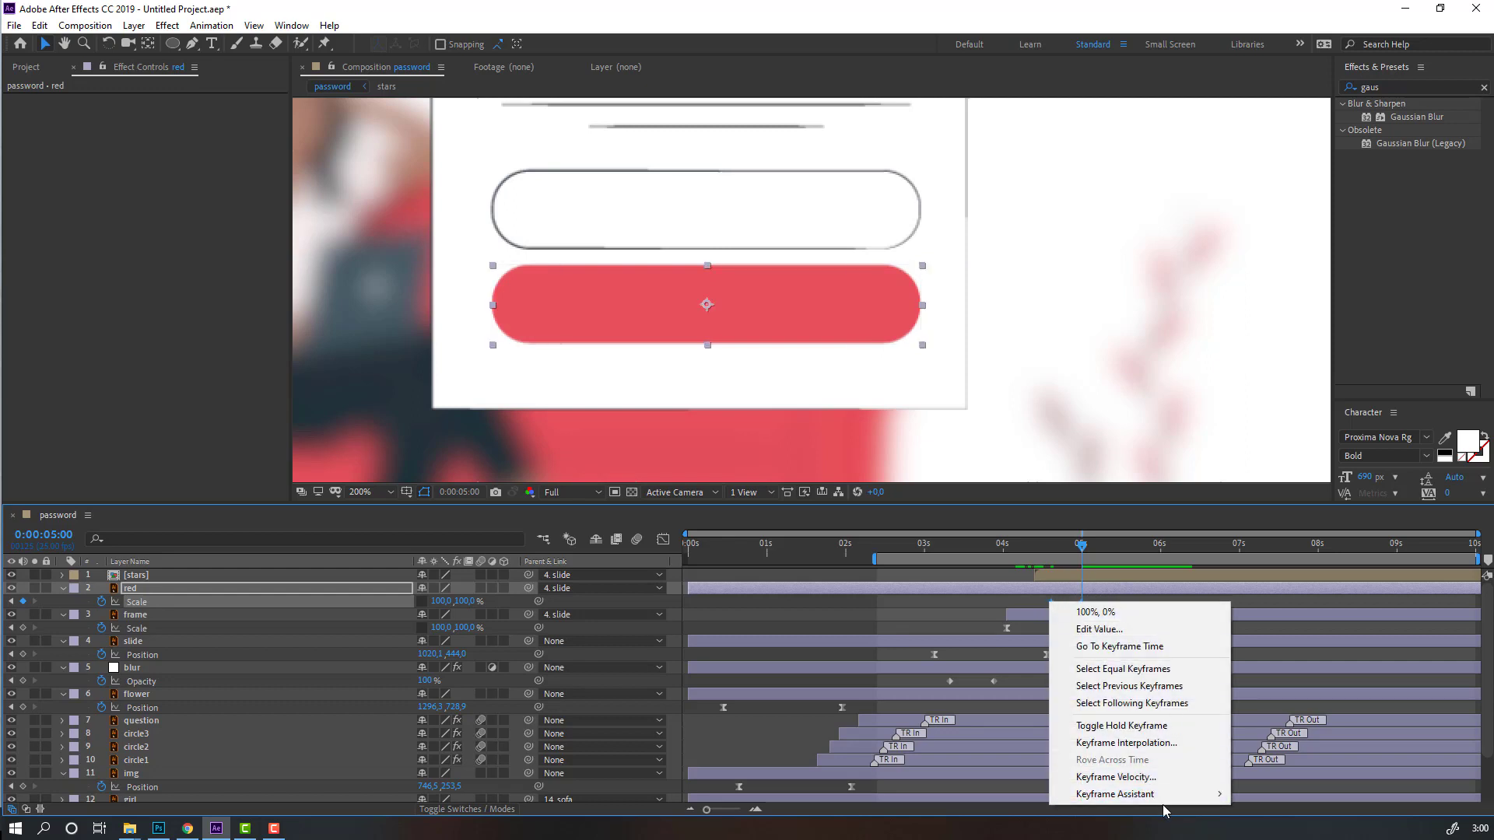
{"action": "mouse_move", "coordinate": [1175, 795]}
{"action": "left_click", "coordinate": [1261, 675]}
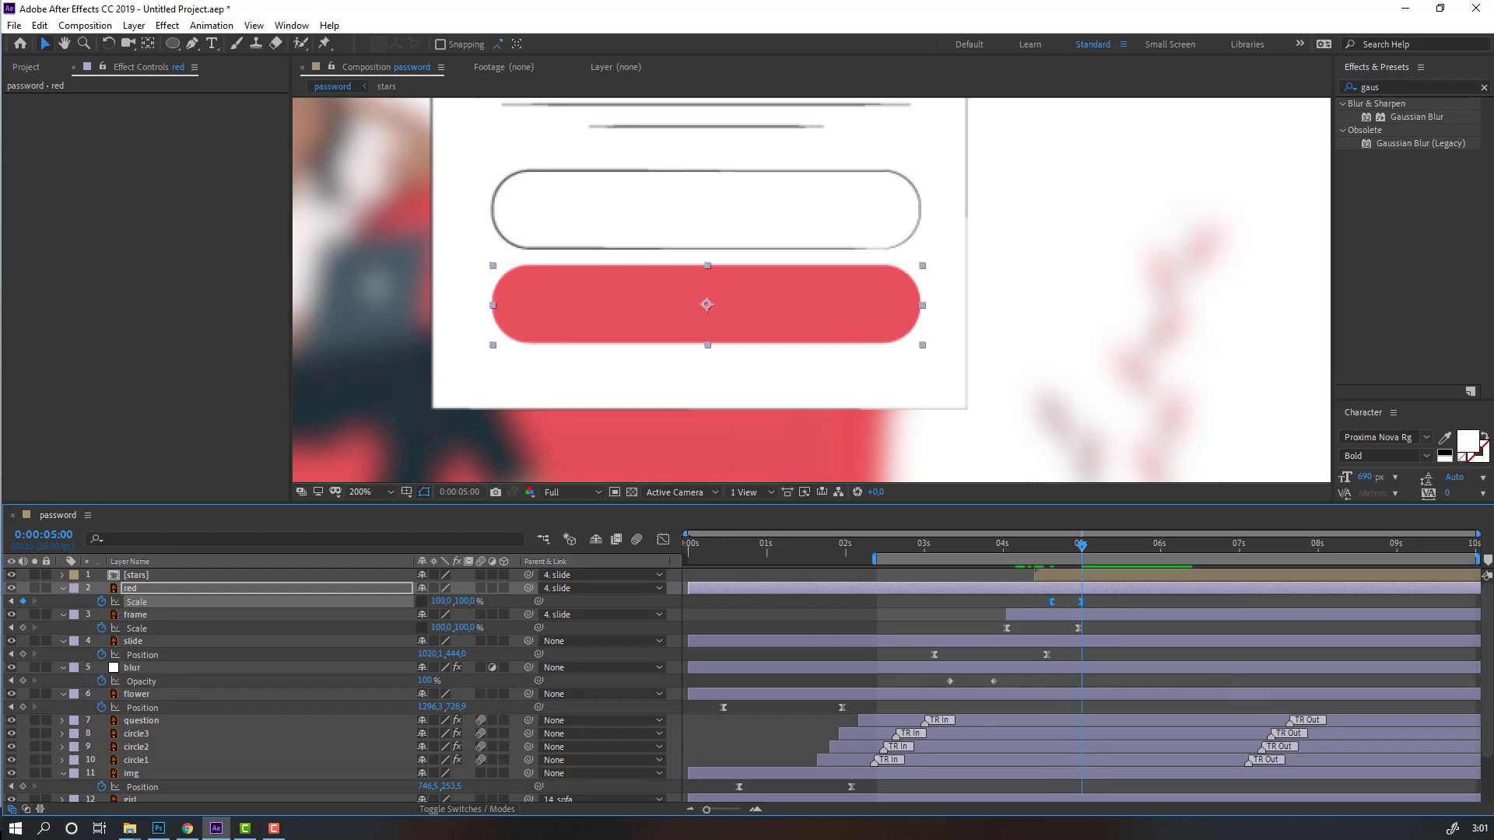
- Reshape the red button's scale speed curve to peak early and slow down gradually, and preview it from 0:00:04:10
{"action": "left_click", "coordinate": [663, 539]}
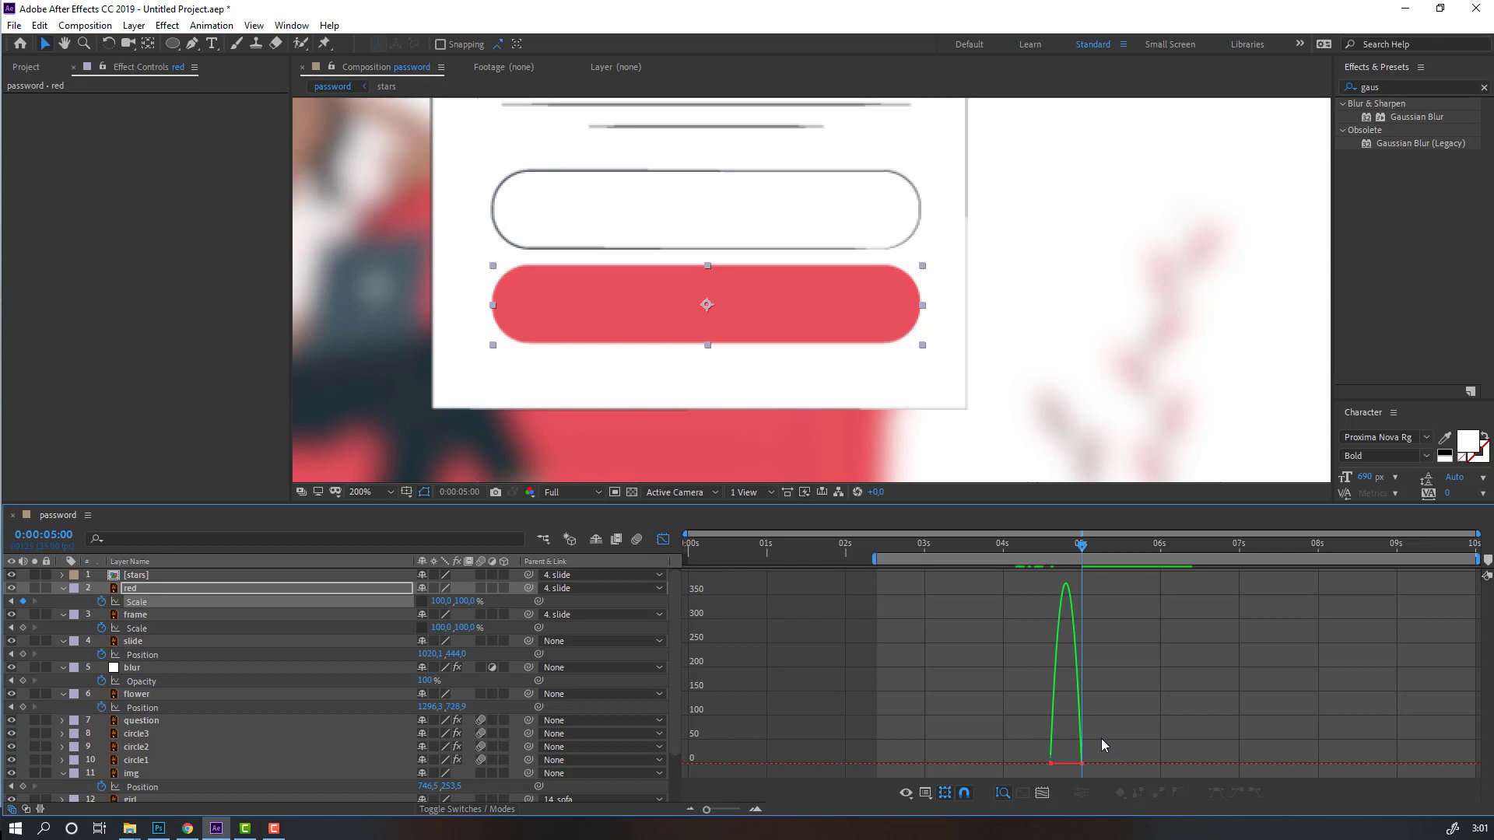
{"action": "scroll", "coordinate": [1100, 740], "scroll_direction": "up", "scroll_amount": 3}
{"action": "left_click", "coordinate": [1080, 763]}
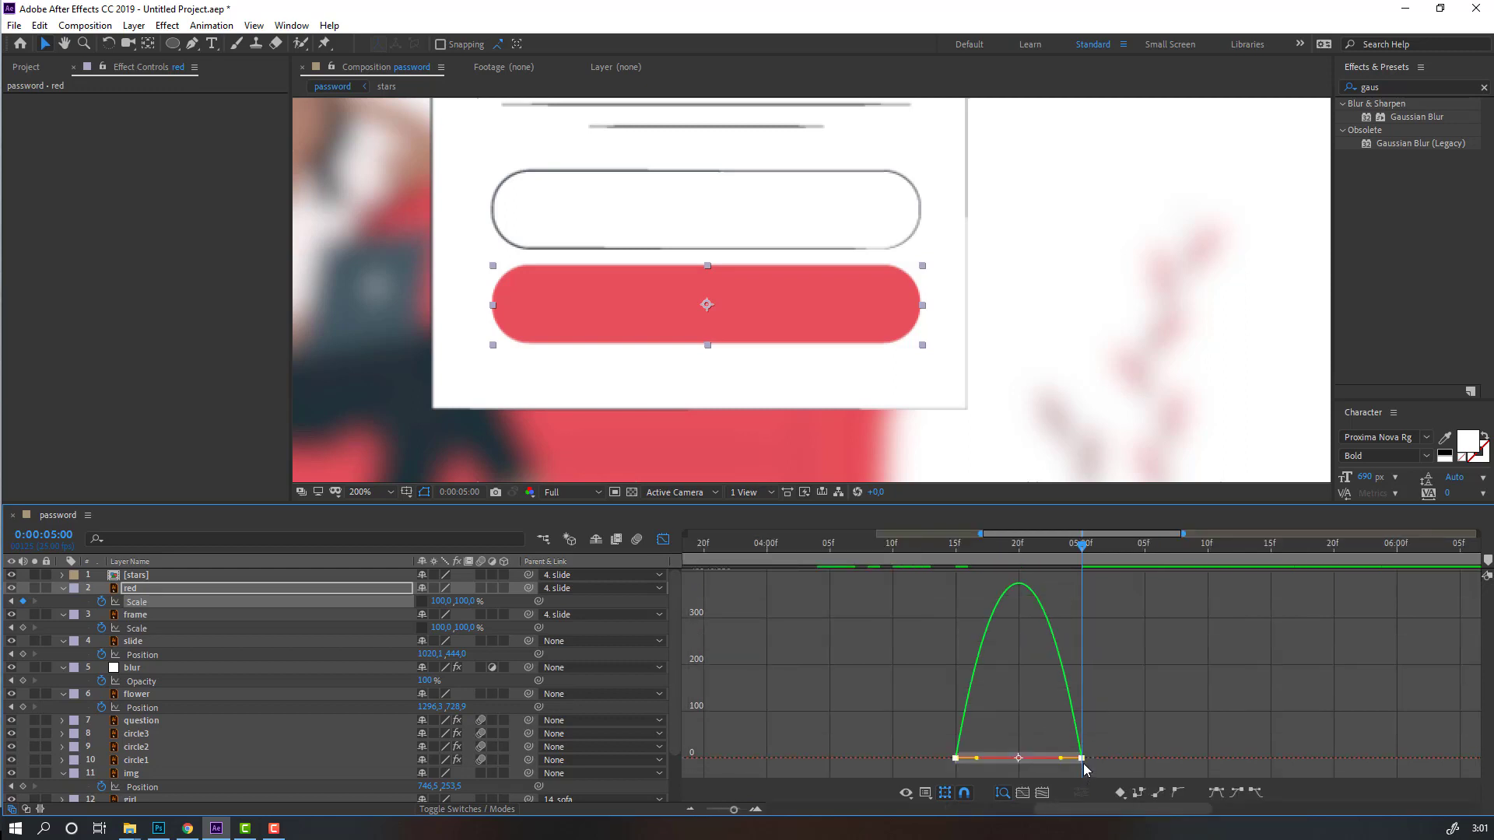
{"action": "left_click_drag", "start_coordinate": [1060, 760], "coordinate": [1045, 766]}
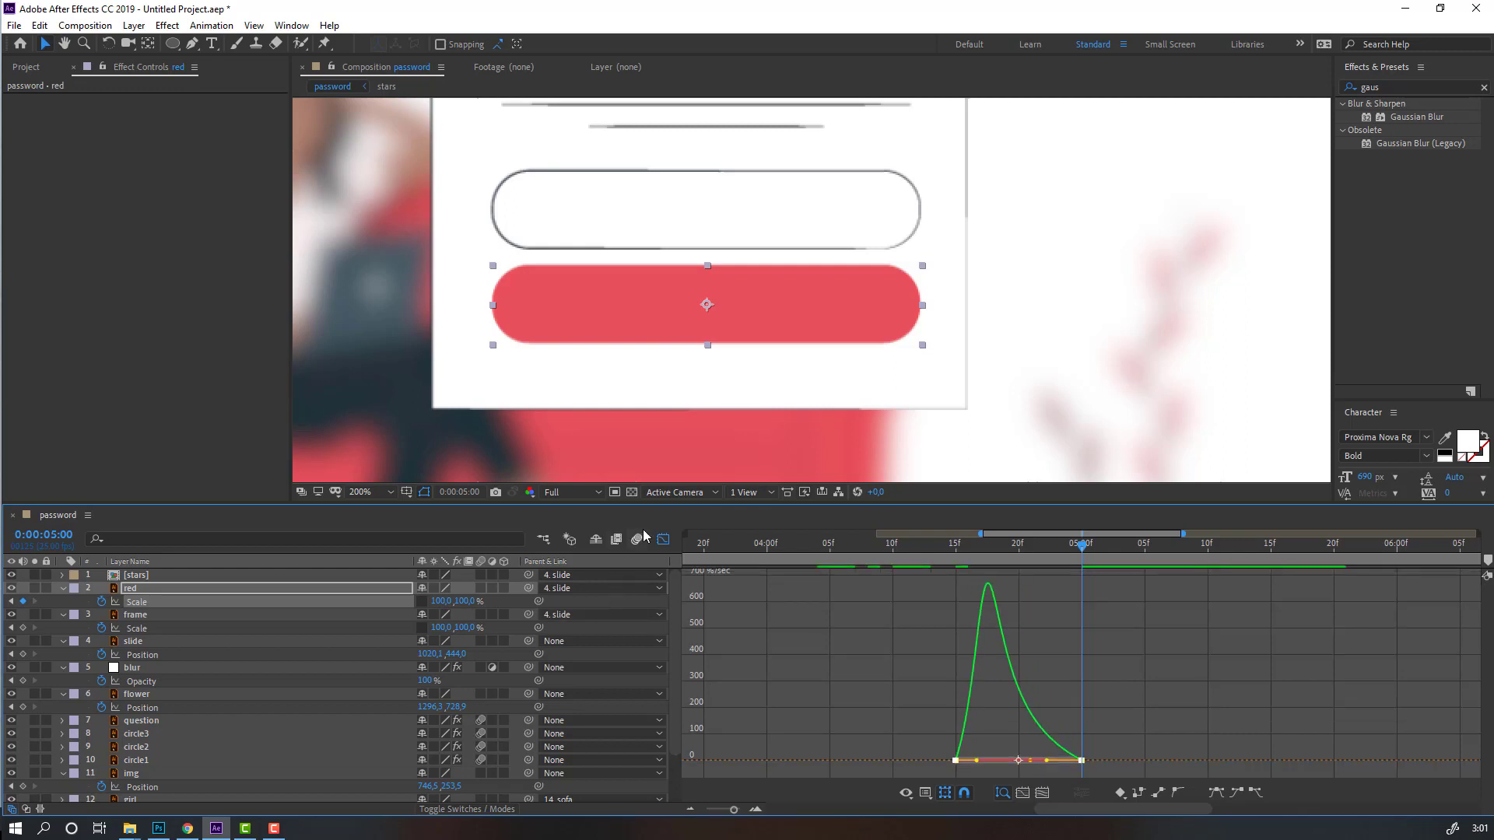
{"action": "key", "text": "shift+F3"}
{"action": "left_click", "coordinate": [889, 546]}
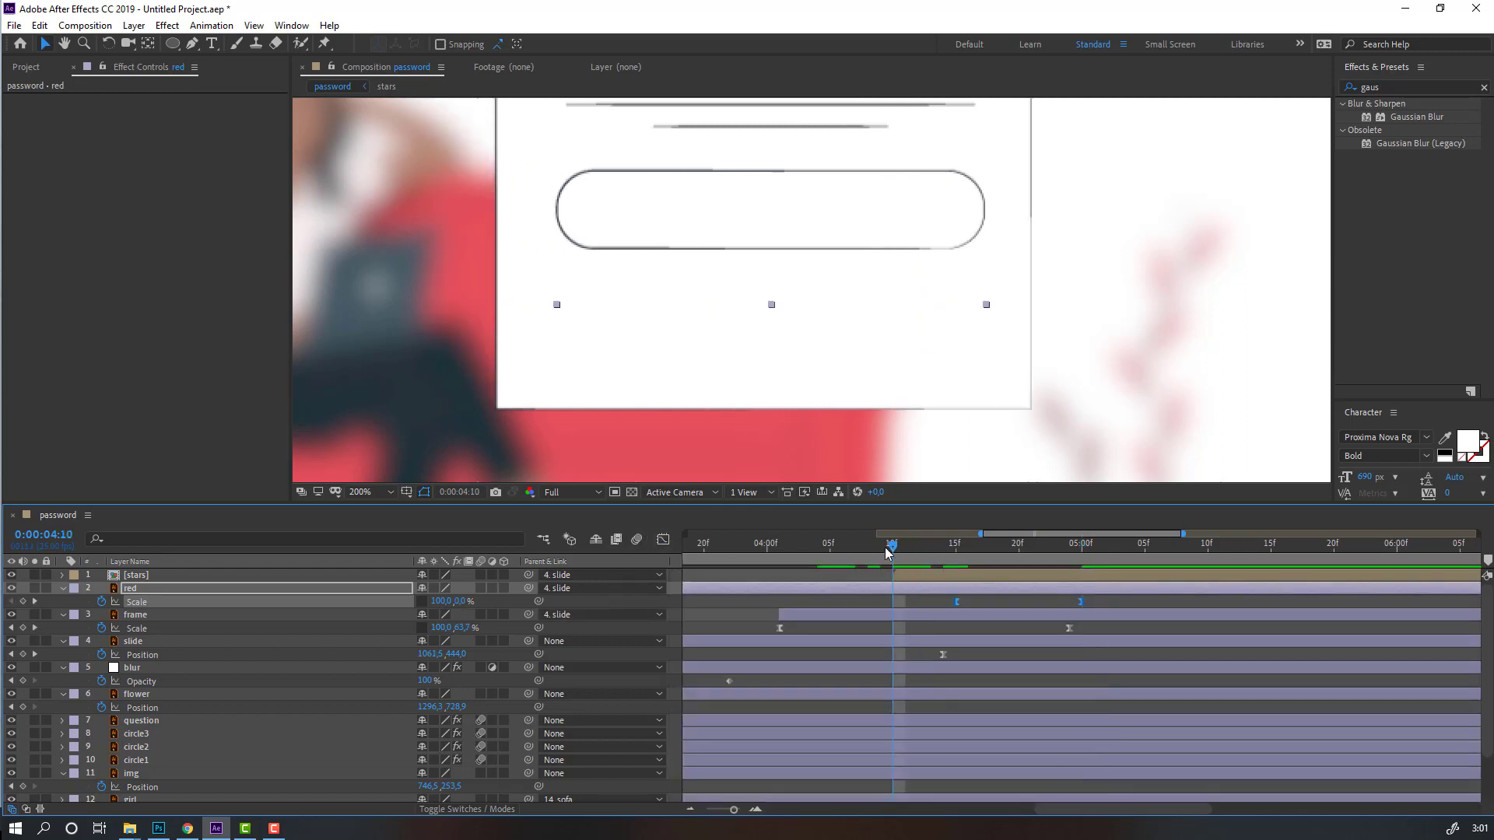
{"action": "key", "text": "space"}
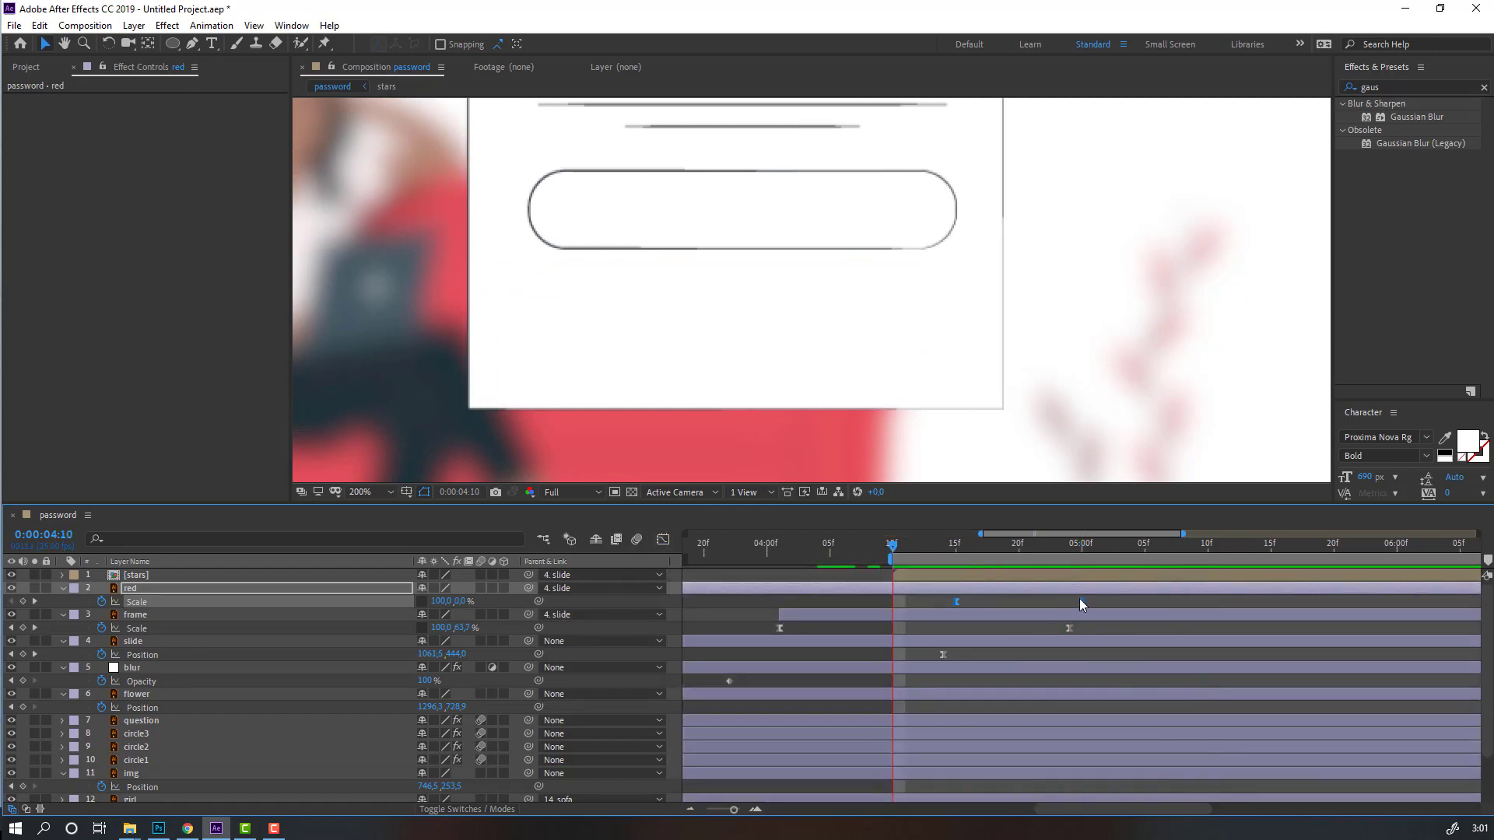
- Move the red button's ending scale keyframe to just past 0:00:05:05 and preview the growth
{"action": "key", "text": "space"}
{"action": "left_click_drag", "start_coordinate": [1094, 600], "coordinate": [1156, 611]}
{"action": "key", "text": "space"}
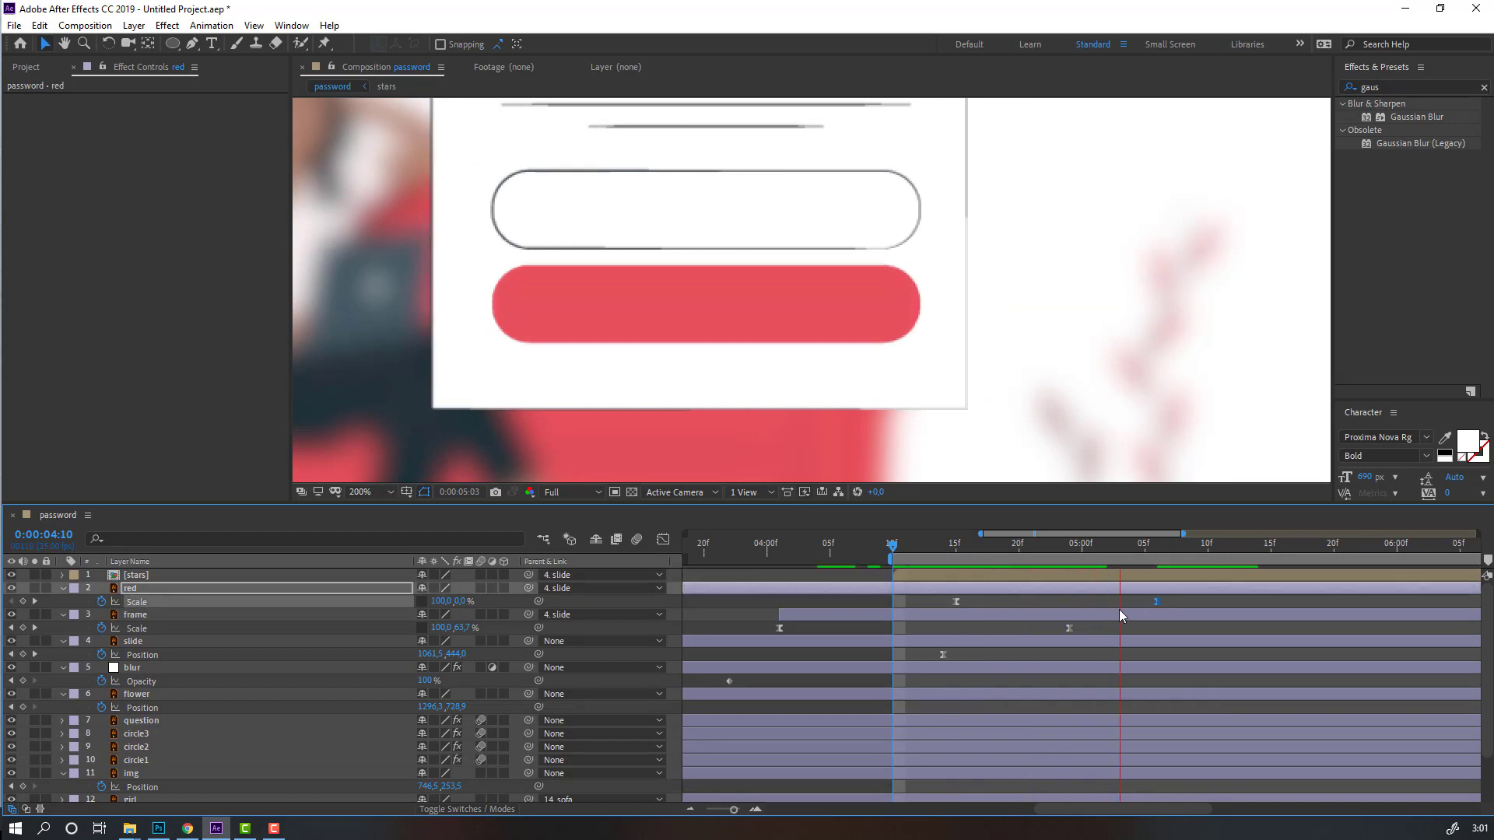
{"action": "key", "text": "minus"}
{"action": "key", "text": "minus"}
{"action": "key", "text": "space"}
{"action": "key", "text": "space"}
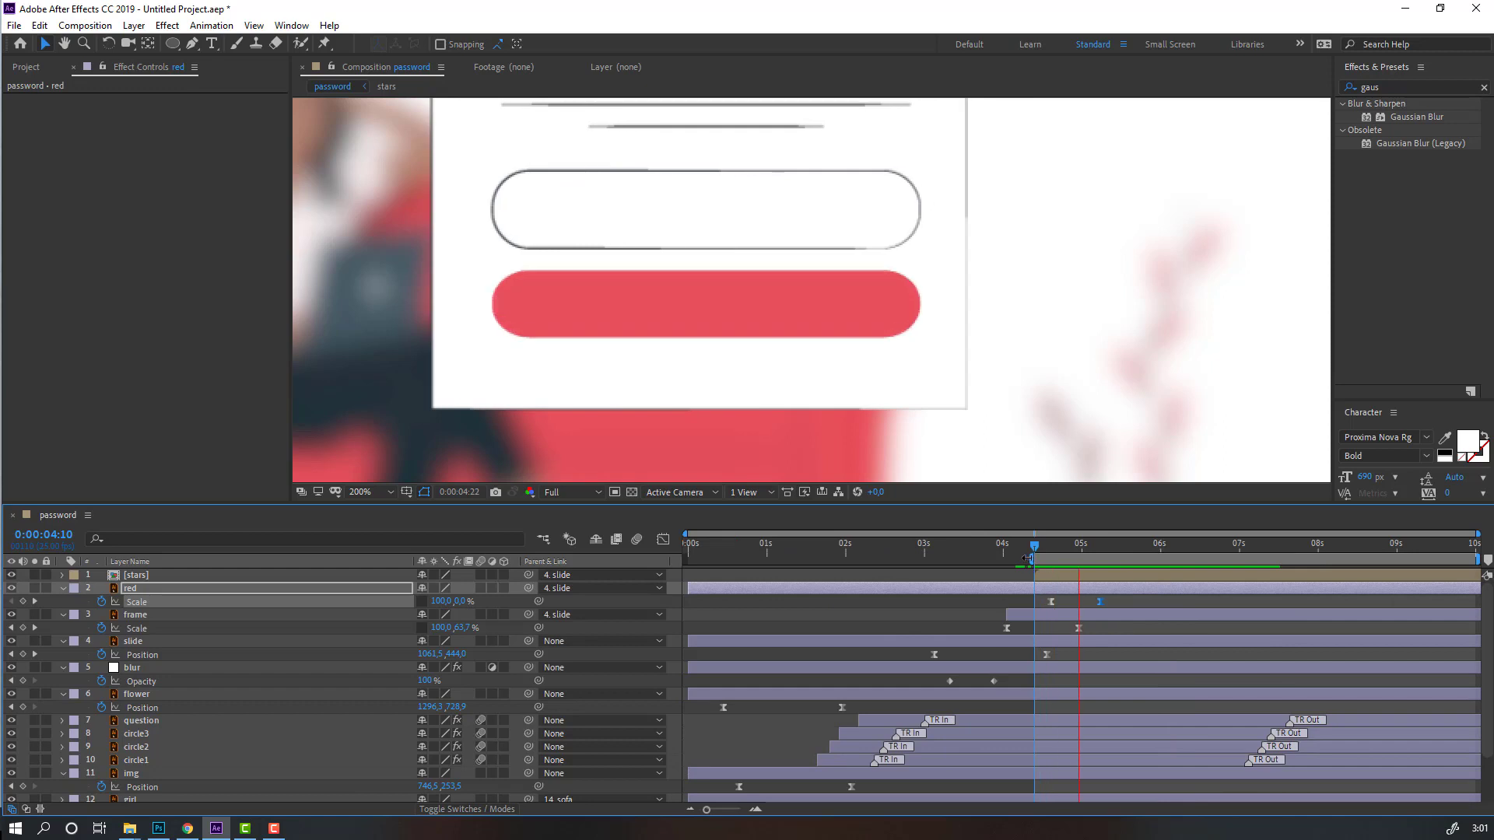
{"action": "key", "text": "space"}
- Preview the full composition from the slide entrance through the red button's growth
{"action": "scroll", "coordinate": [645, 357], "scroll_direction": "down", "scroll_amount": 4}
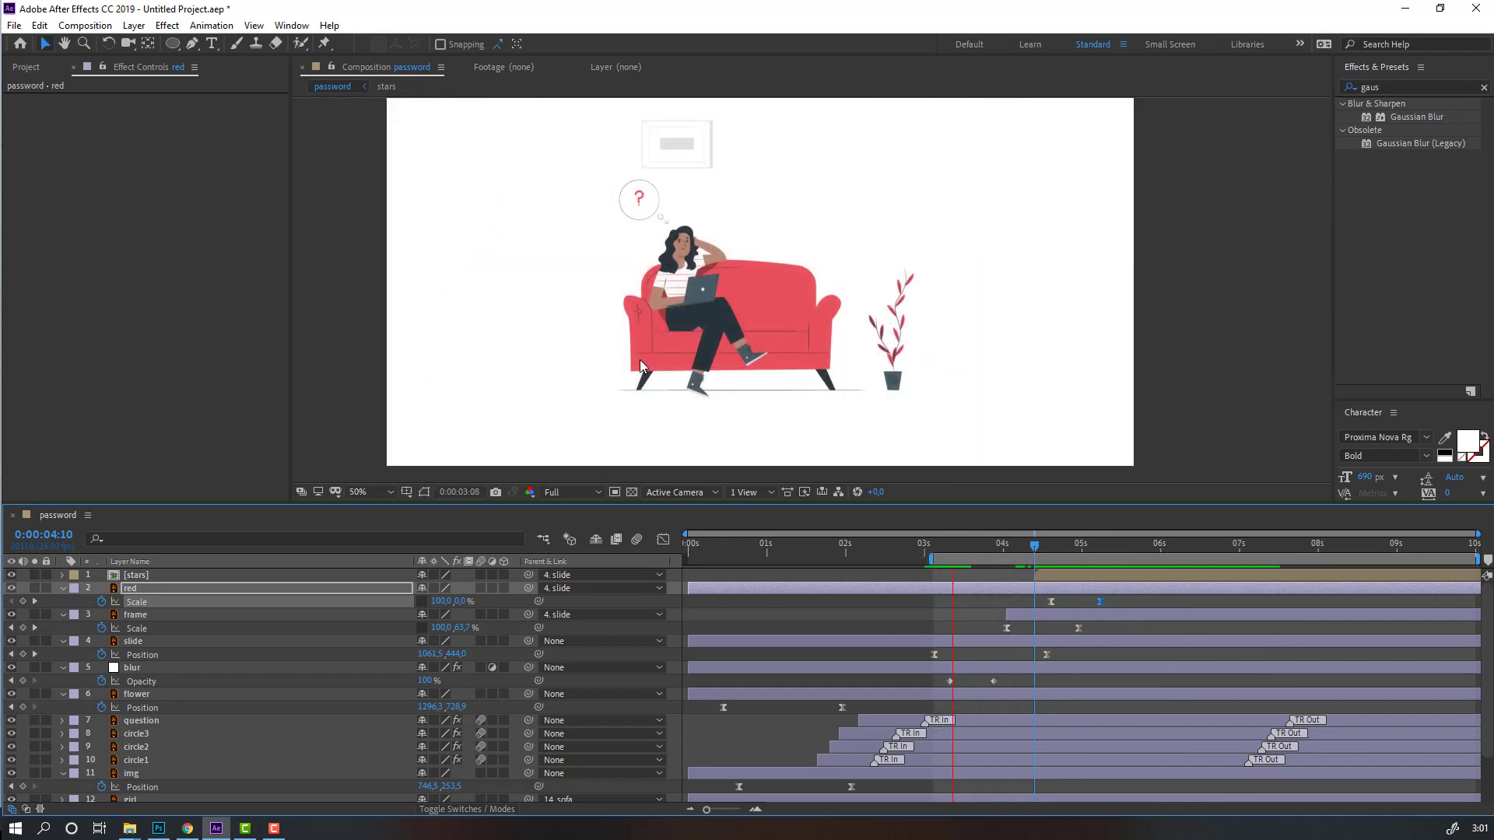
{"action": "key", "text": "space"}
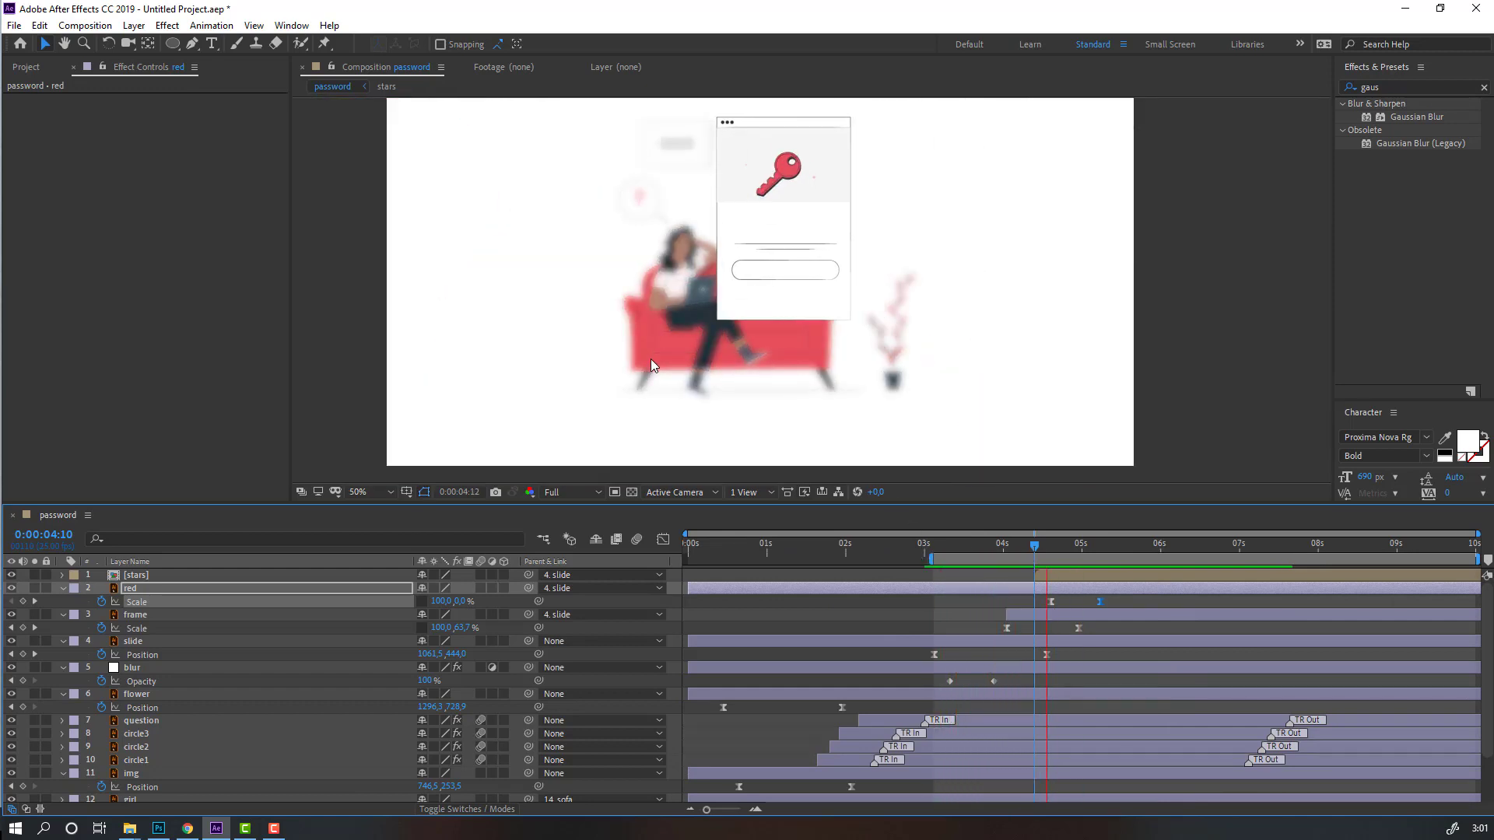
{"action": "left_click", "coordinate": [1058, 546]}
{"action": "key", "text": "space"}
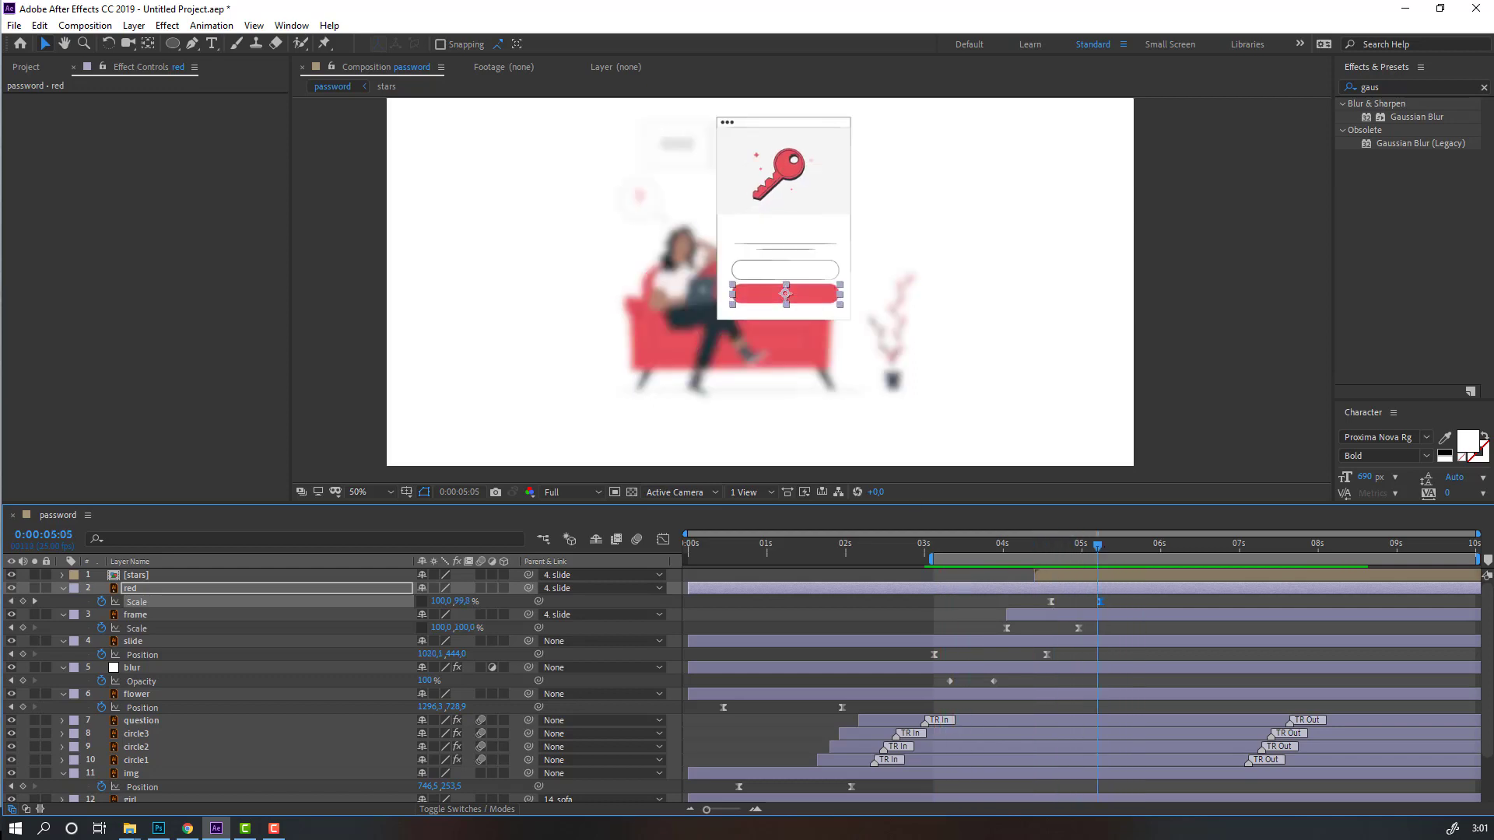
{"action": "left_click", "coordinate": [1050, 550]}
{"action": "key", "text": "space"}
{"action": "key", "text": "Page_Up"}
{"action": "key", "text": "Page_Up"}
{"action": "key", "text": "Page_Up"}
{"action": "key", "text": "Page_Up"}
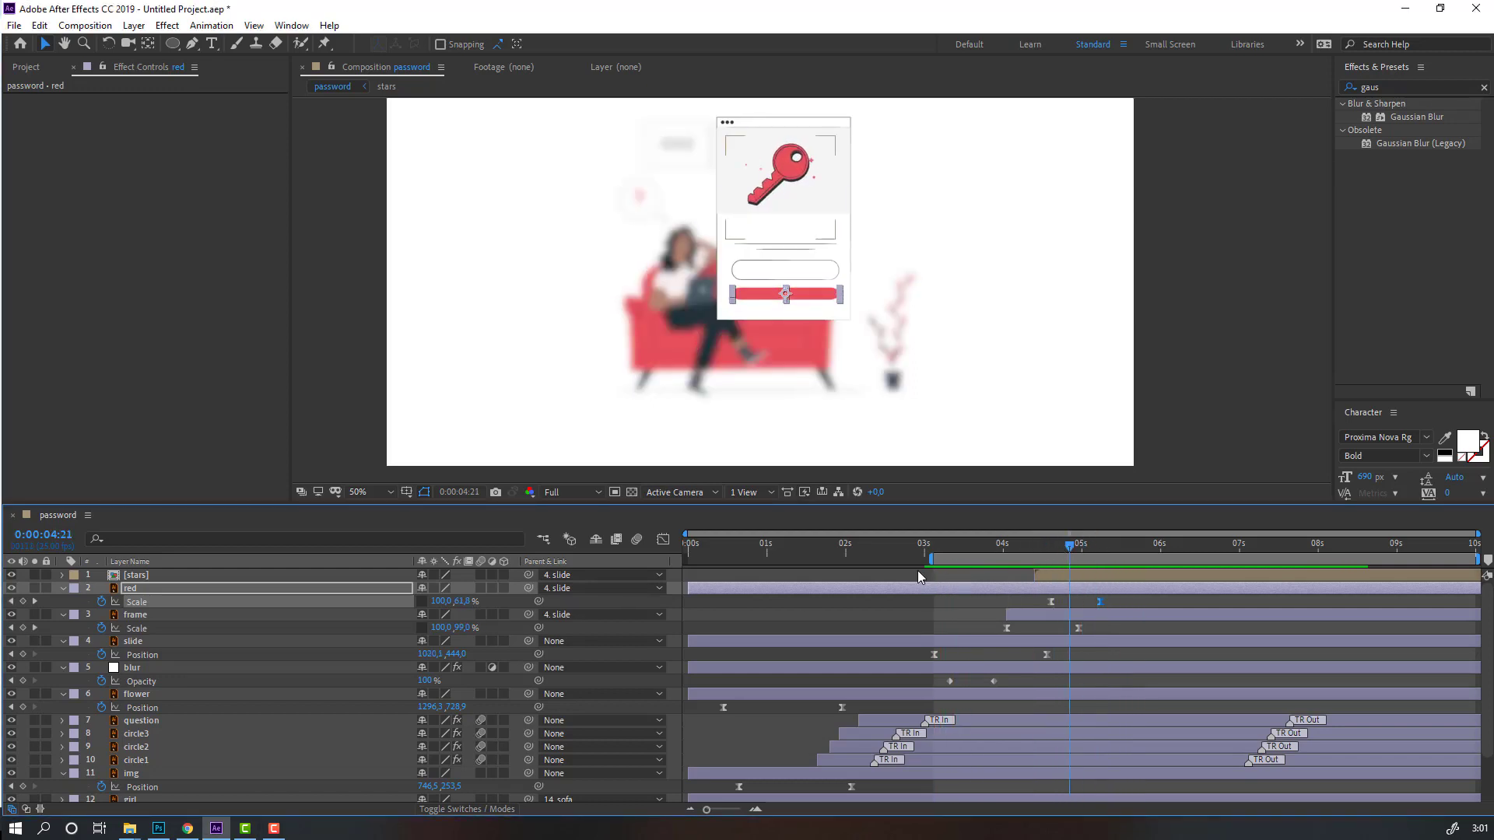
- Add a LOGIN paragraph text layer inside the red button, with the playhead at 0:00:05:10
{"action": "left_click", "coordinate": [214, 49]}
{"action": "key", "text": "period"}
{"action": "key", "text": "period"}
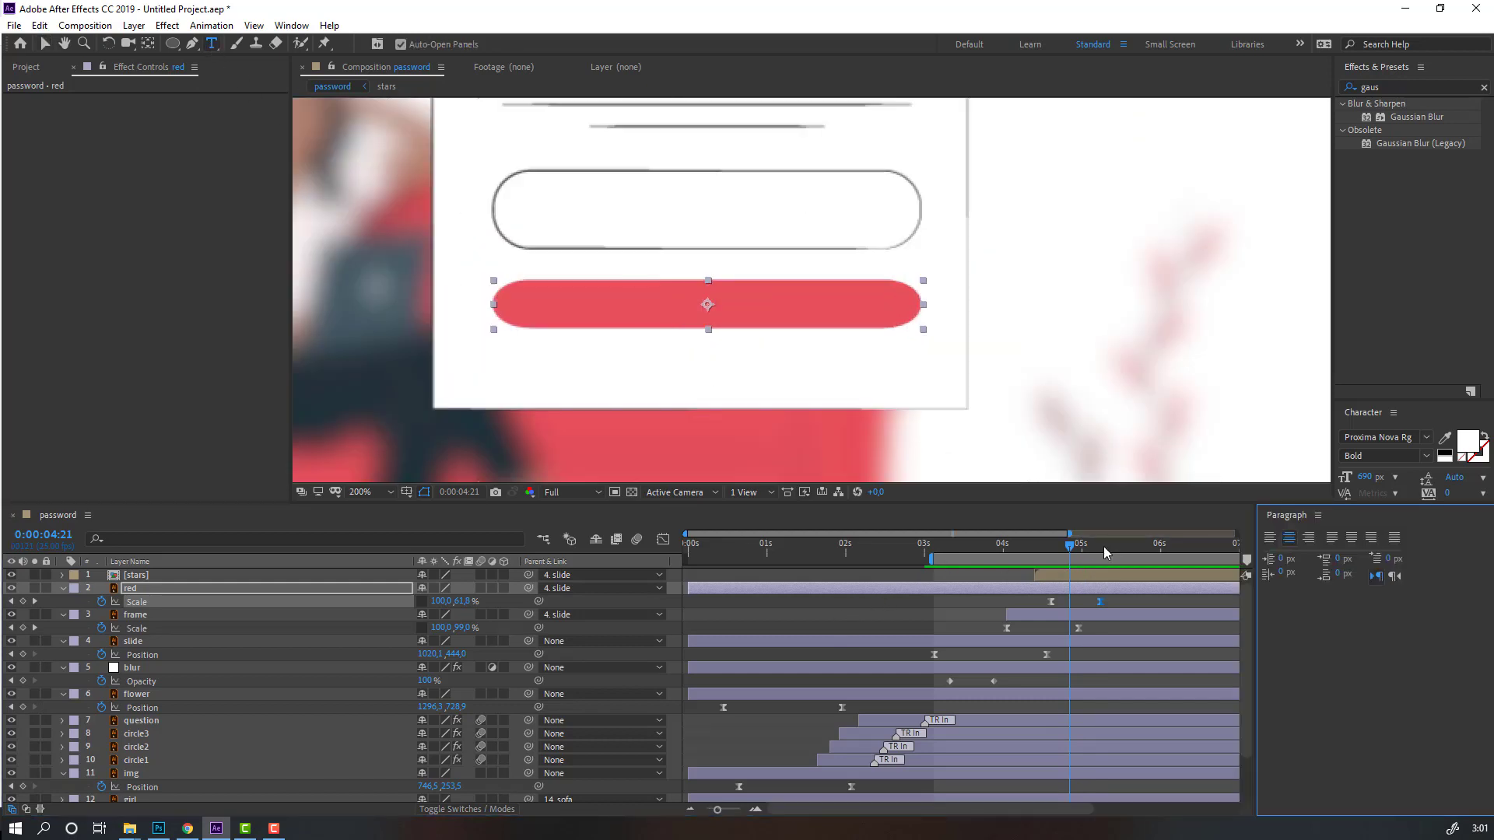
{"action": "left_click", "coordinate": [1113, 545]}
{"action": "left_click_drag", "start_coordinate": [536, 273], "coordinate": [886, 338]}
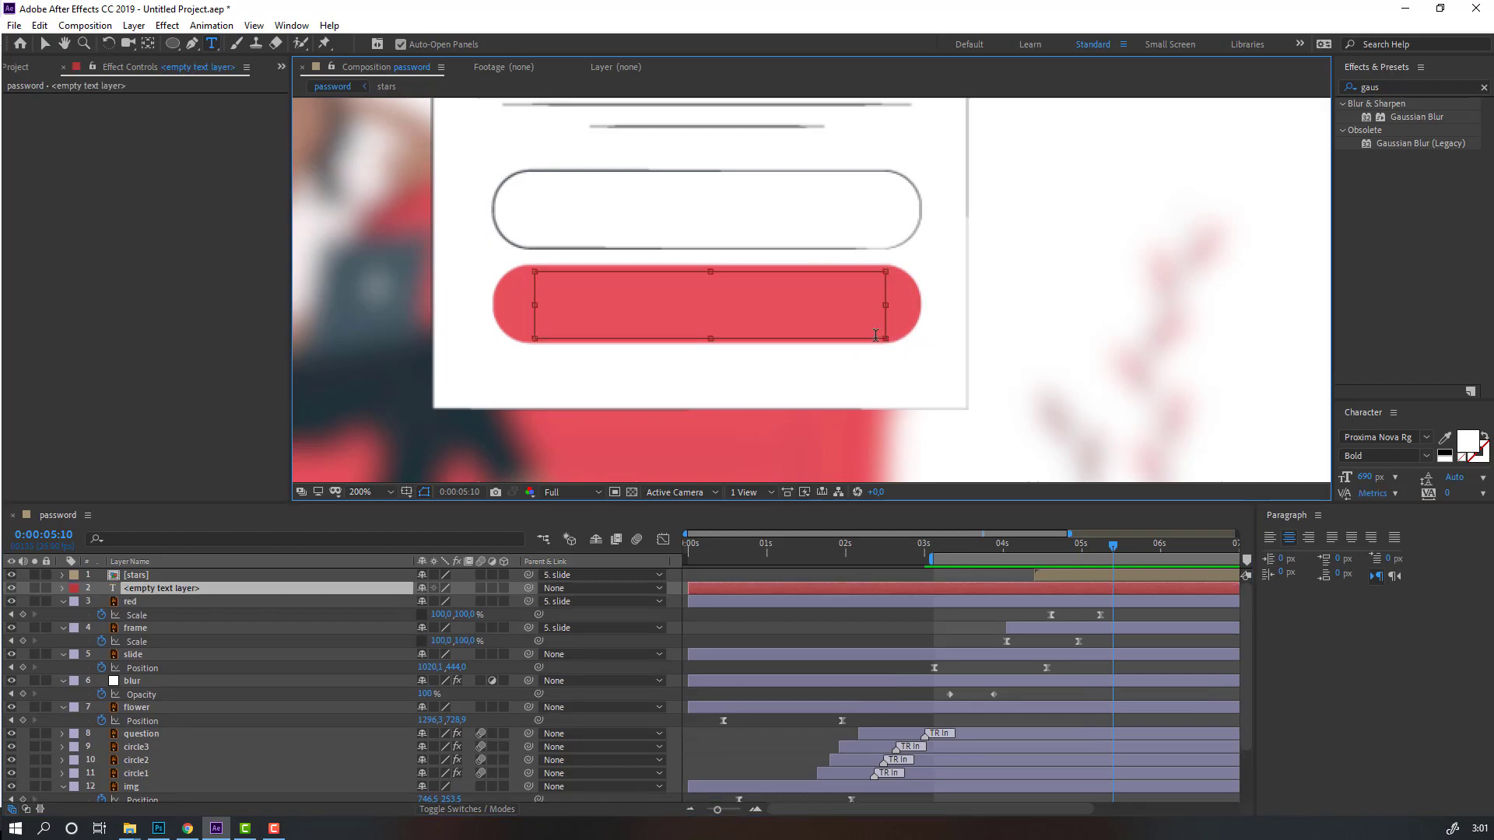
{"action": "type", "text": "LOGIN"}
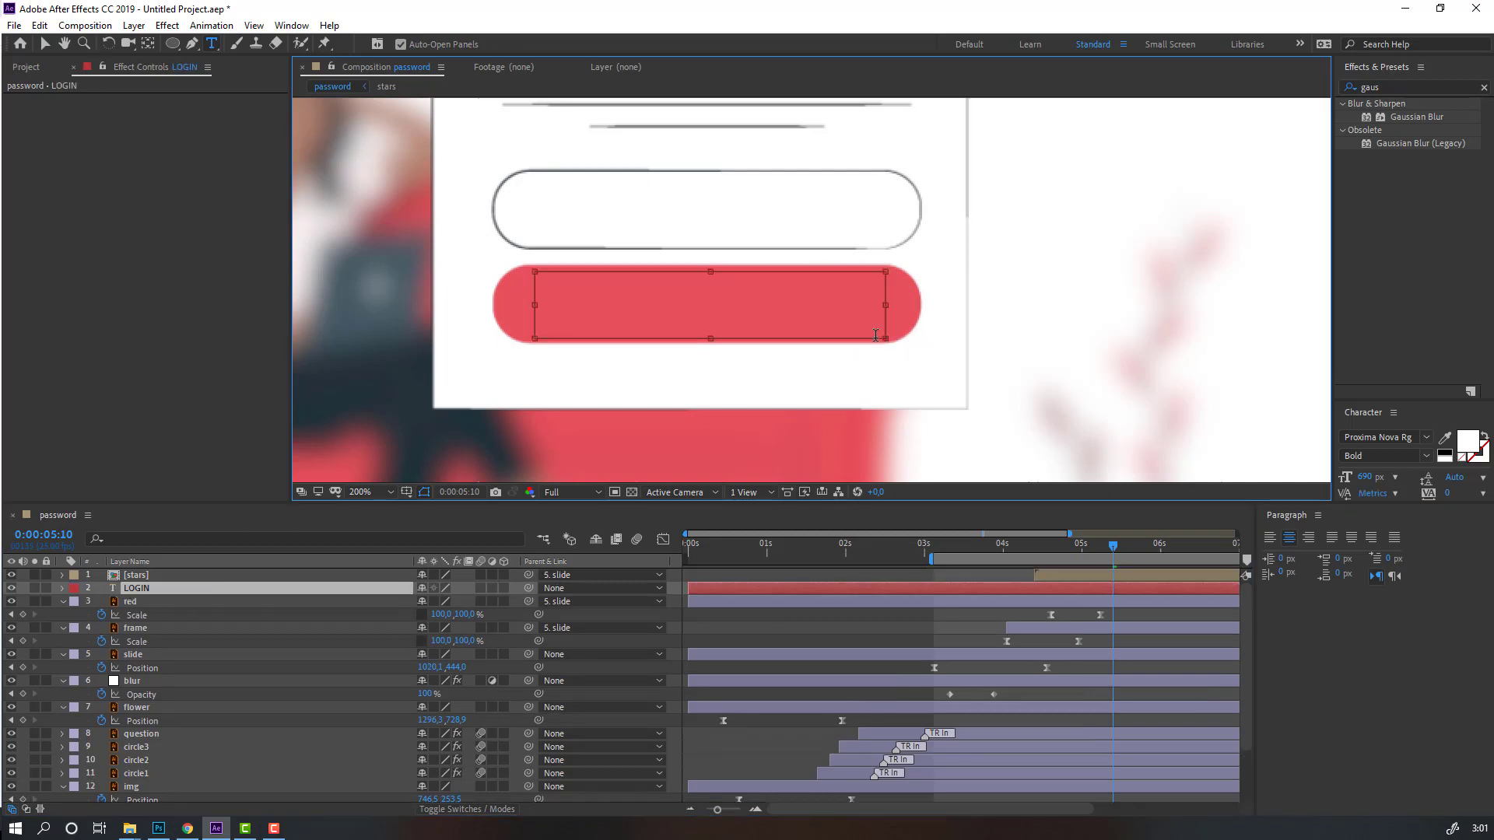
- Set the LOGIN text size to 45 px and nudge it down toward the red button's vertical centre
{"action": "left_click_drag", "start_coordinate": [1364, 477], "coordinate": [740, 428]}
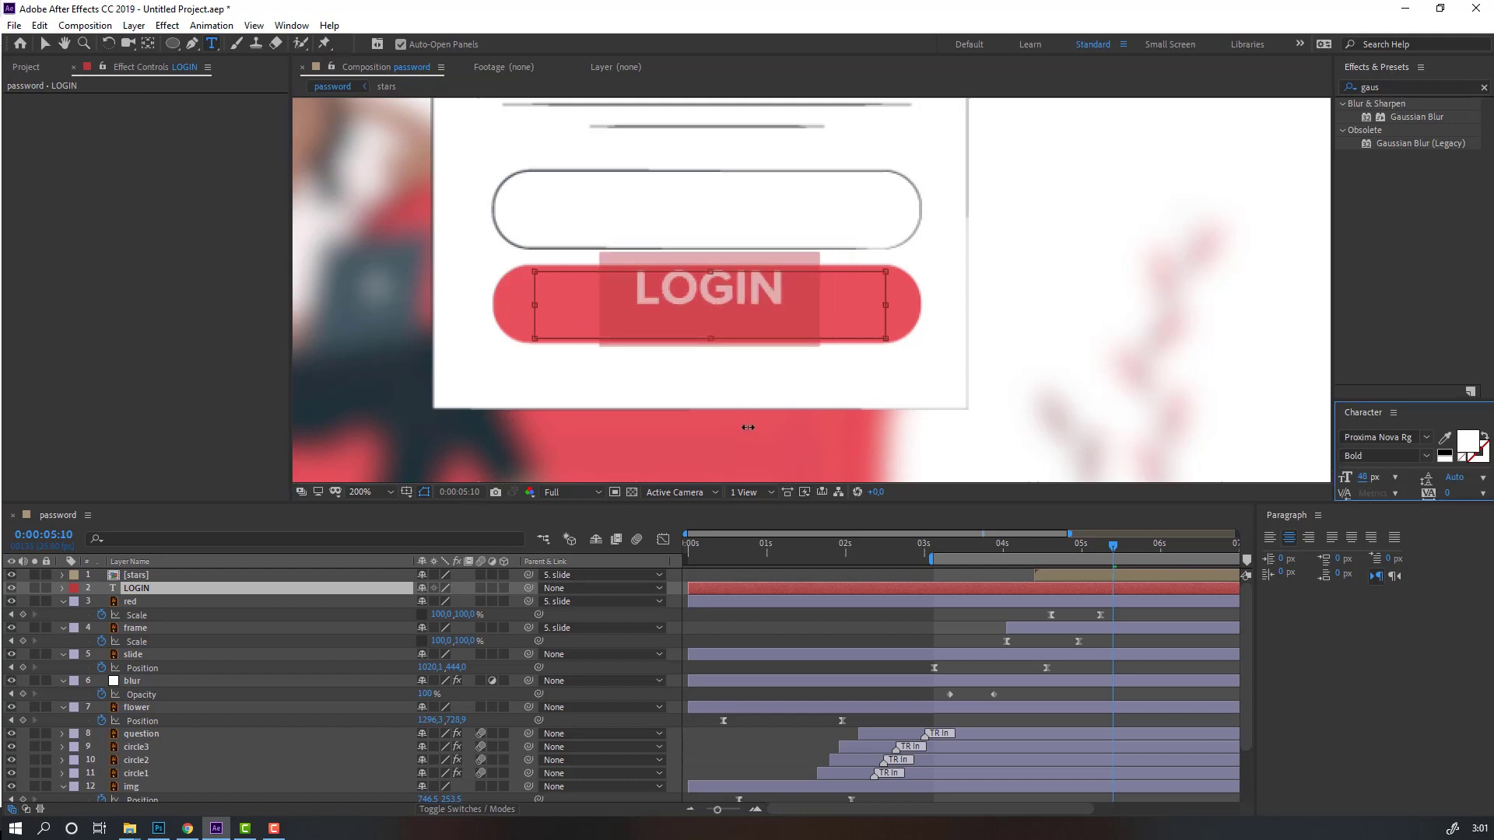
{"action": "left_click_drag", "start_coordinate": [767, 354], "coordinate": [759, 355]}
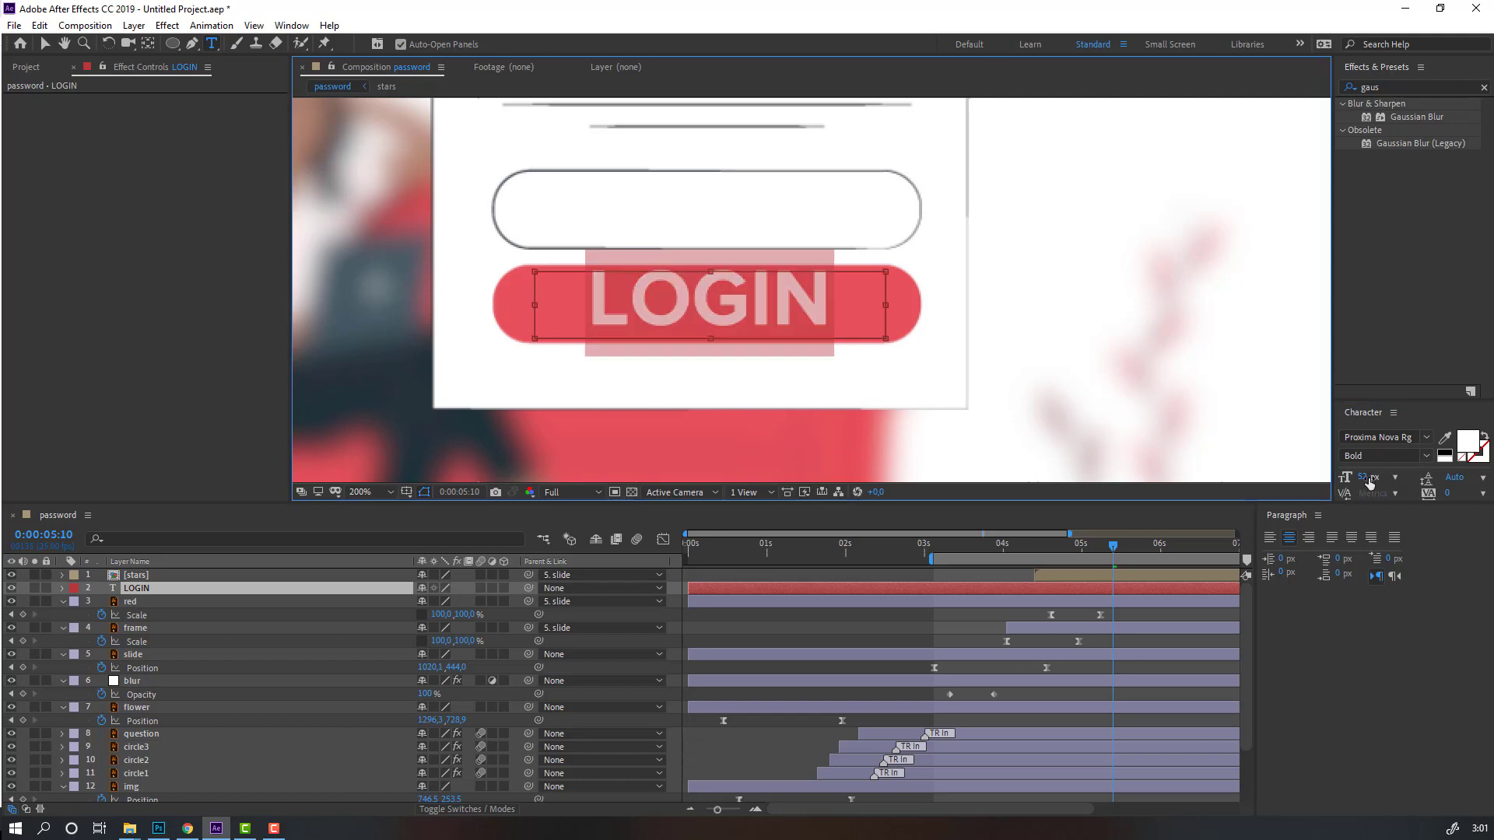
{"action": "left_click_drag", "start_coordinate": [1363, 478], "coordinate": [1358, 477]}
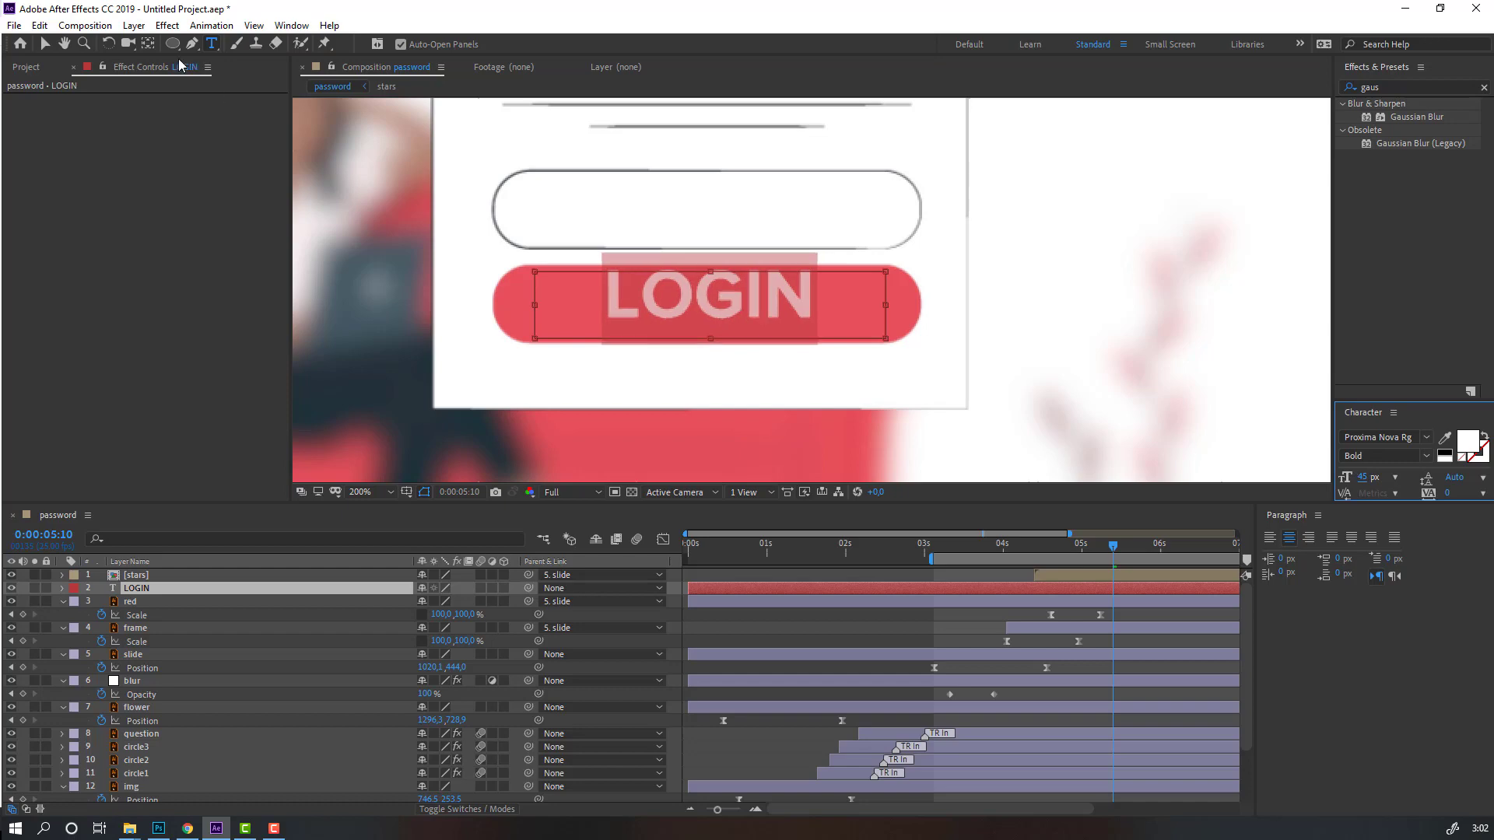
{"action": "left_click", "coordinate": [44, 43]}
{"action": "left_click_drag", "start_coordinate": [748, 298], "coordinate": [749, 303]}
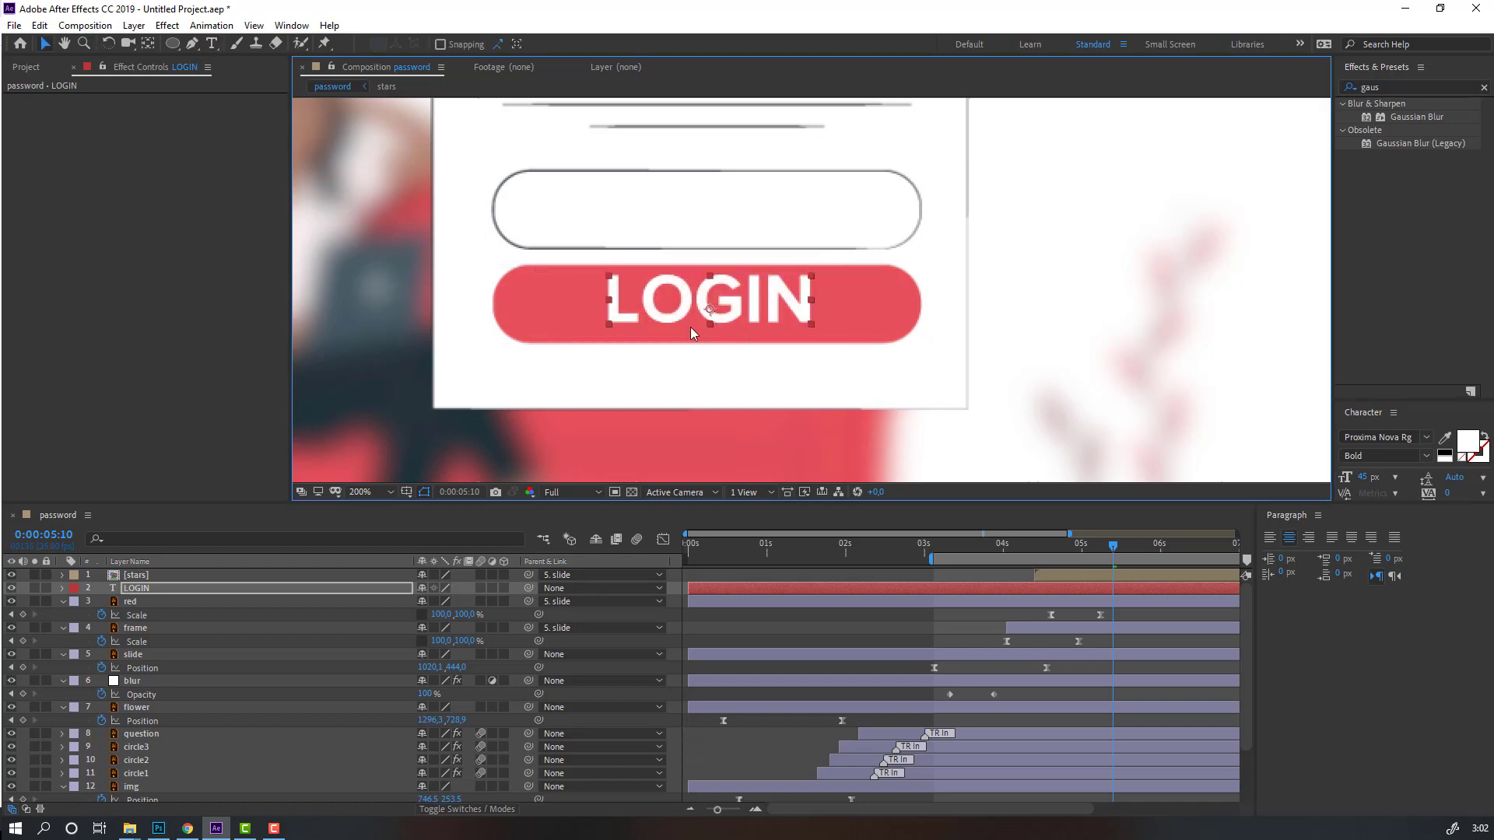
- Apply Animation Composer's Overshoot Position & Scale Characters 1 Bottom preset to the LOGIN layer as both in and out transitions
{"action": "left_click", "coordinate": [294, 25]}
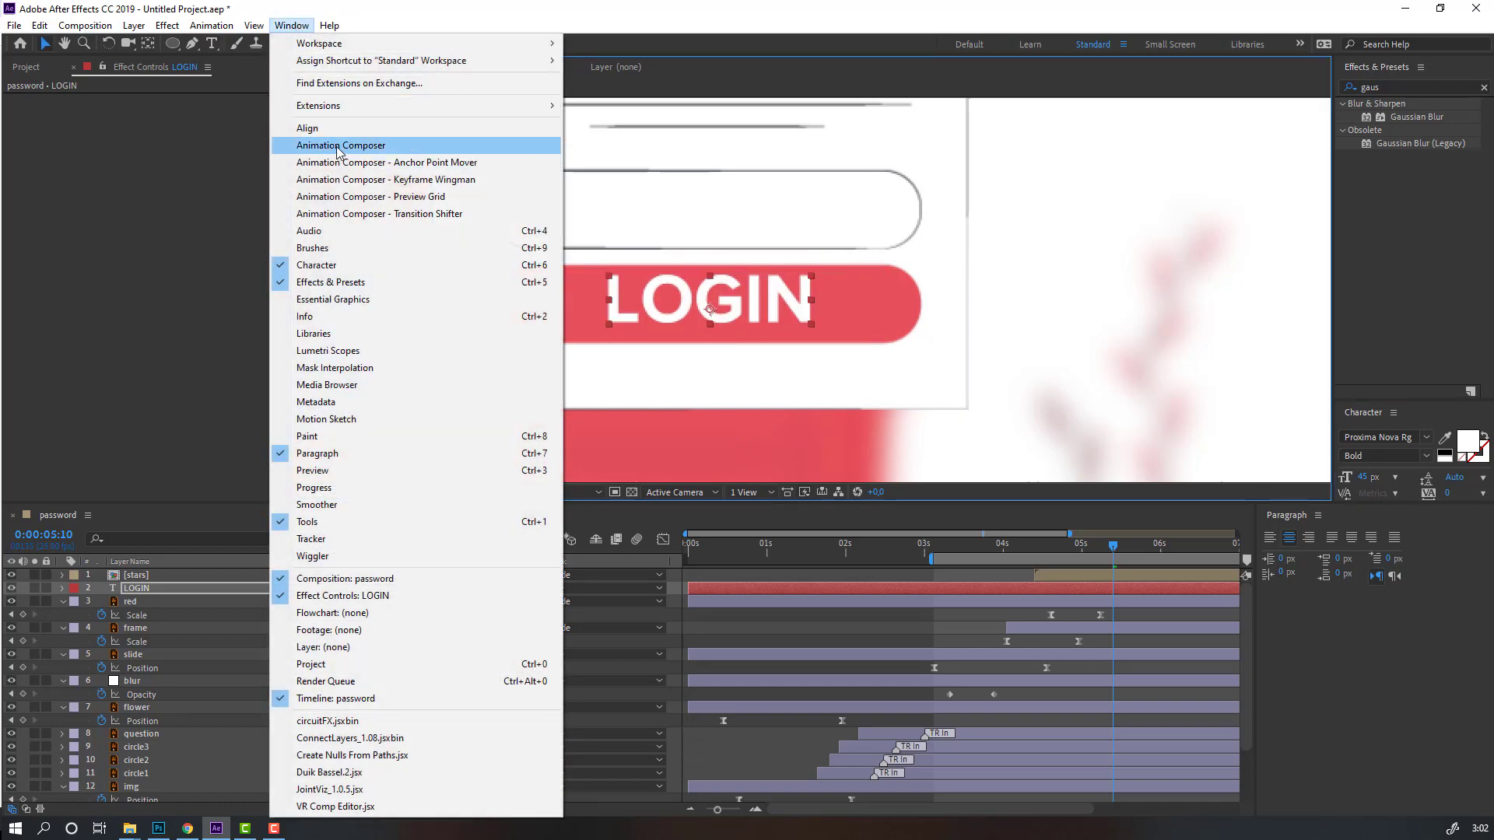
{"action": "left_click", "coordinate": [358, 148]}
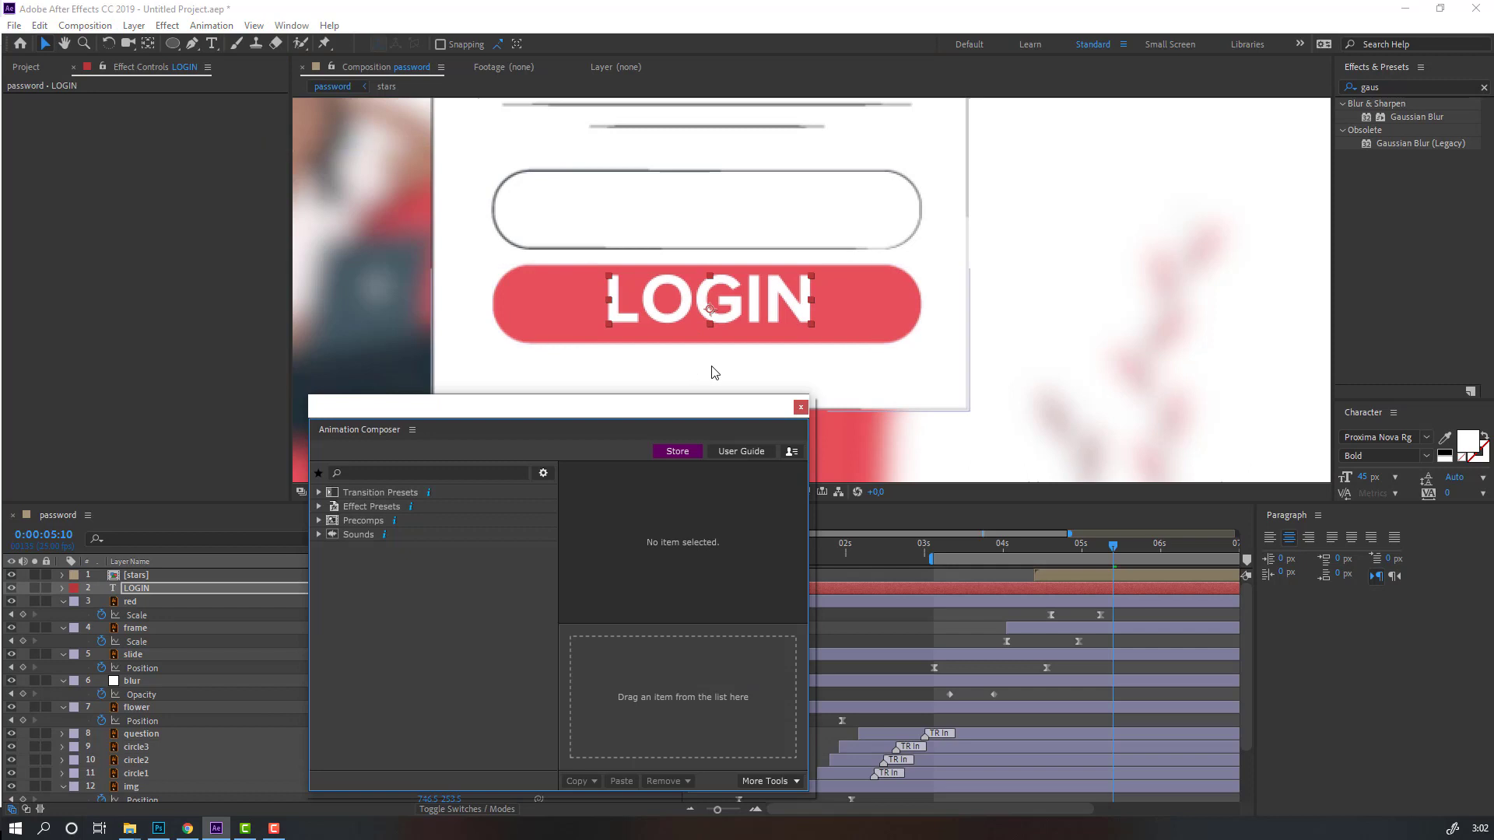
{"action": "left_click", "coordinate": [319, 493]}
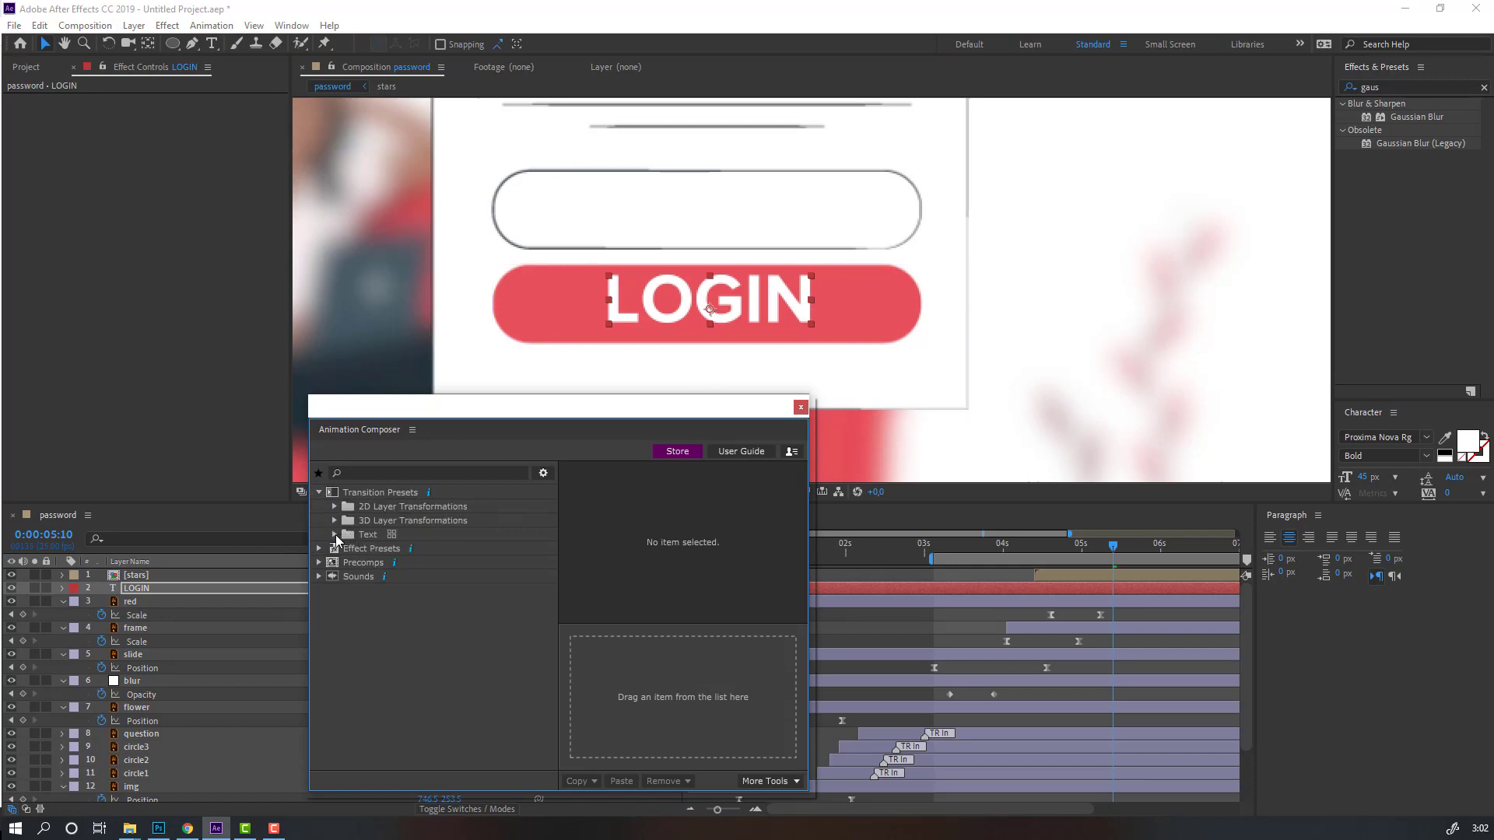
{"action": "left_click", "coordinate": [335, 535]}
{"action": "left_click", "coordinate": [349, 549]}
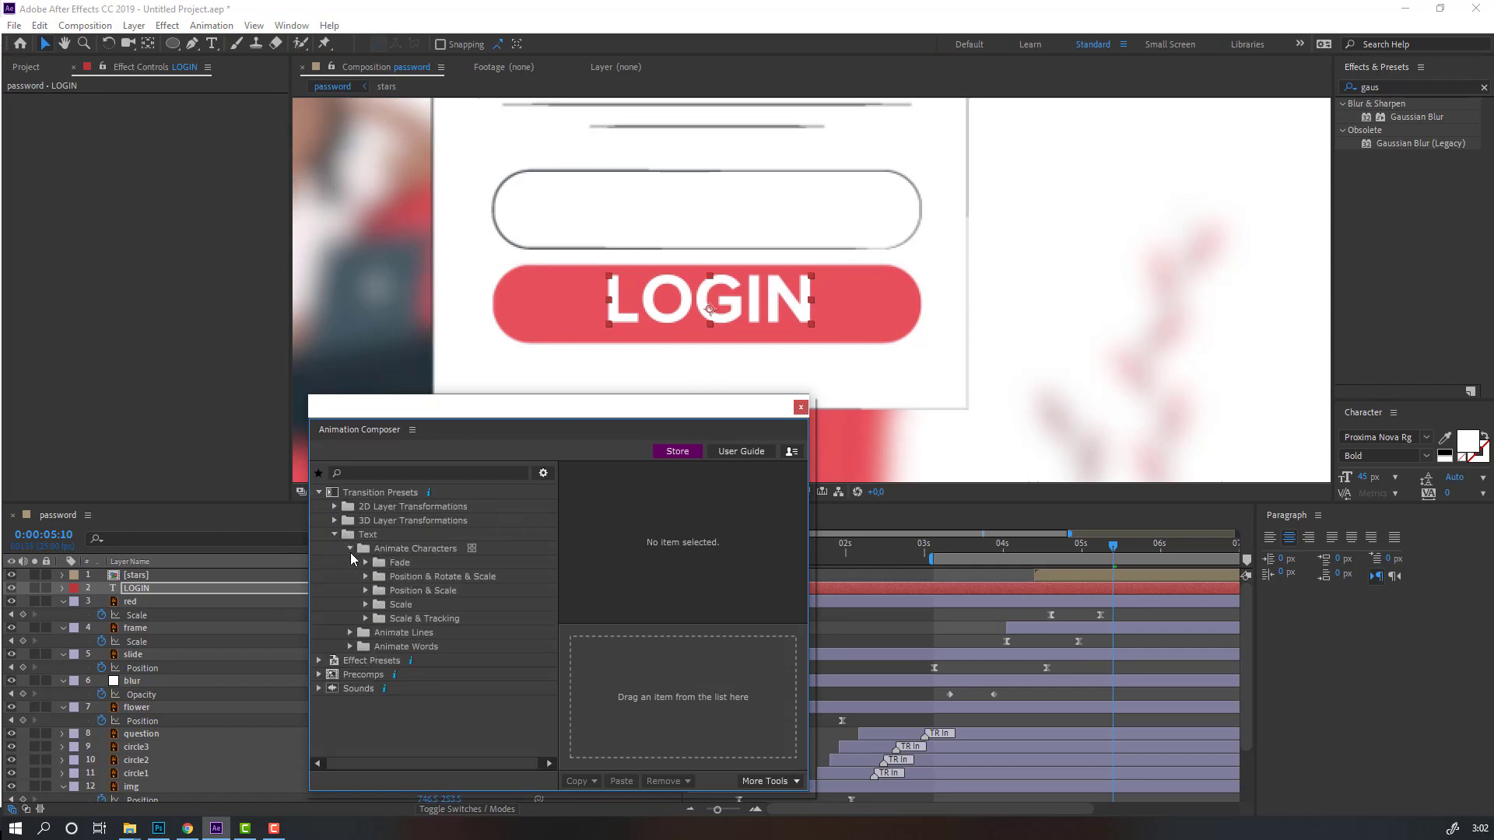
{"action": "left_click", "coordinate": [365, 591]}
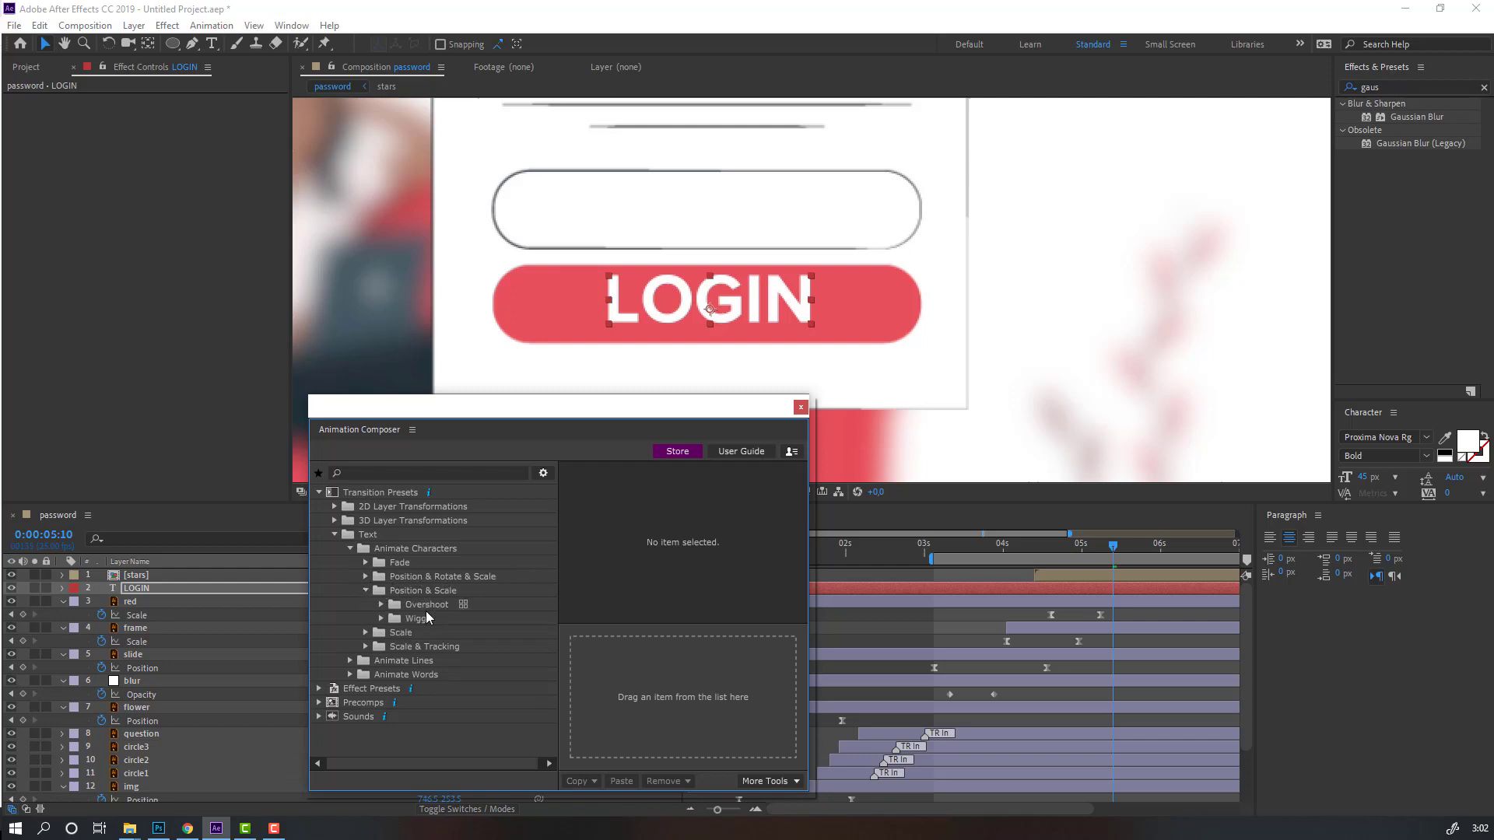
{"action": "left_click", "coordinate": [382, 605]}
{"action": "left_click", "coordinate": [406, 618]}
{"action": "left_click", "coordinate": [449, 633]}
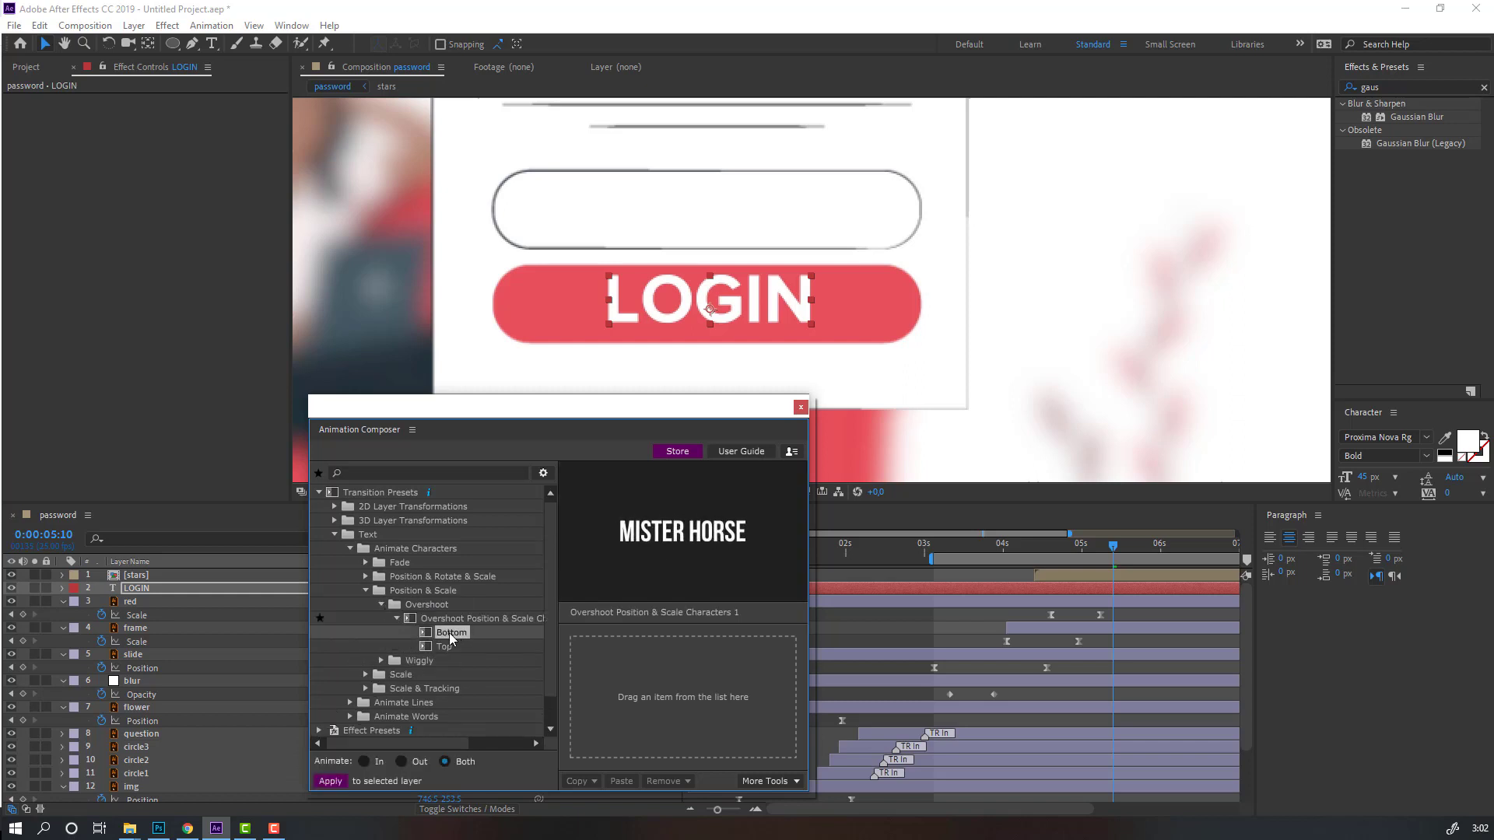
{"action": "double_click", "coordinate": [450, 633]}
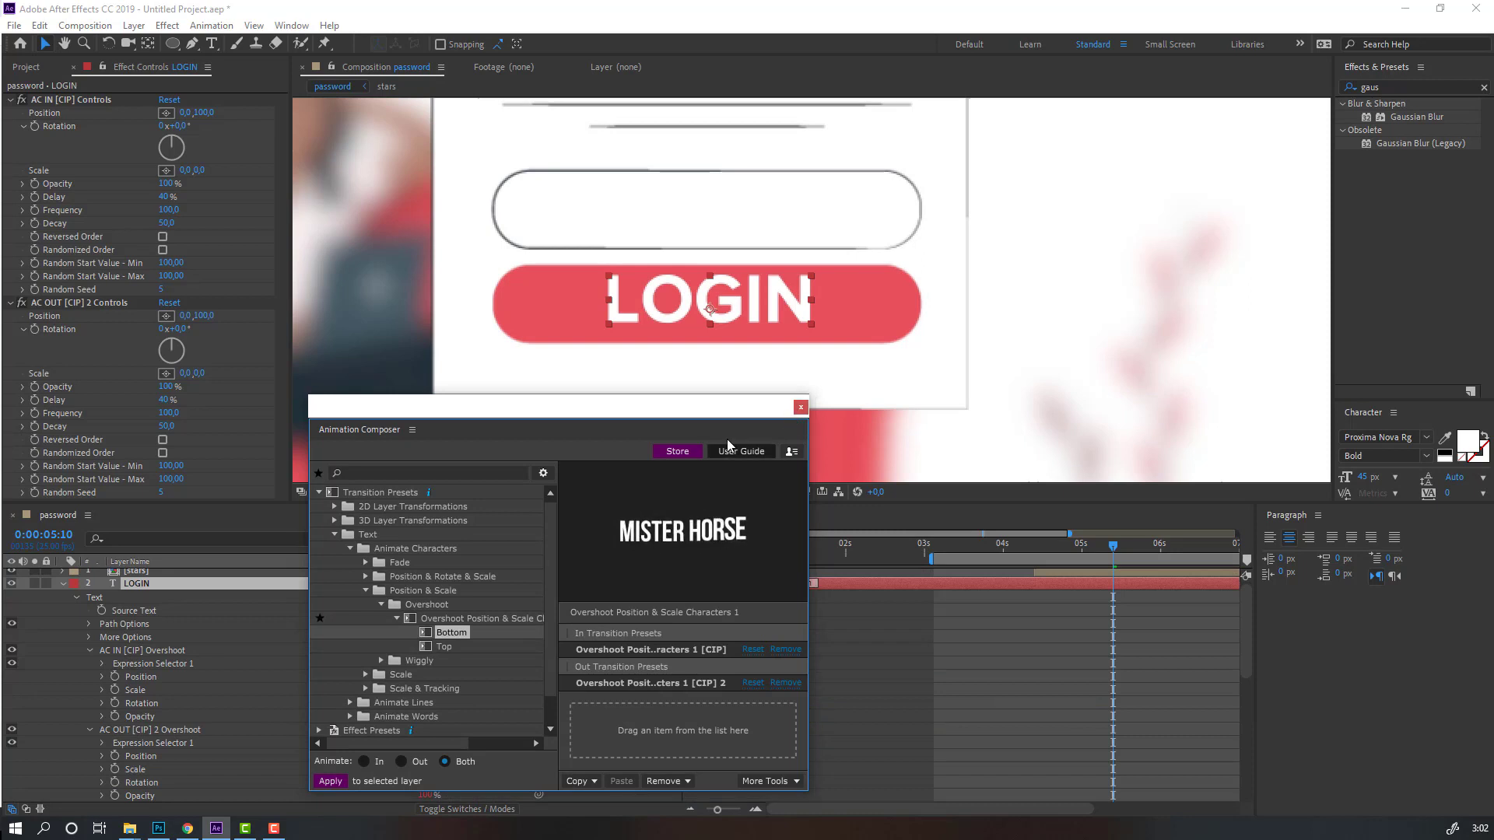
{"action": "left_click", "coordinate": [800, 407]}
- Collapse the LOGIN layer and shift it in time to start shortly before 0:00:05:00, then check it at 0:00:05:20
{"action": "left_click", "coordinate": [63, 585]}
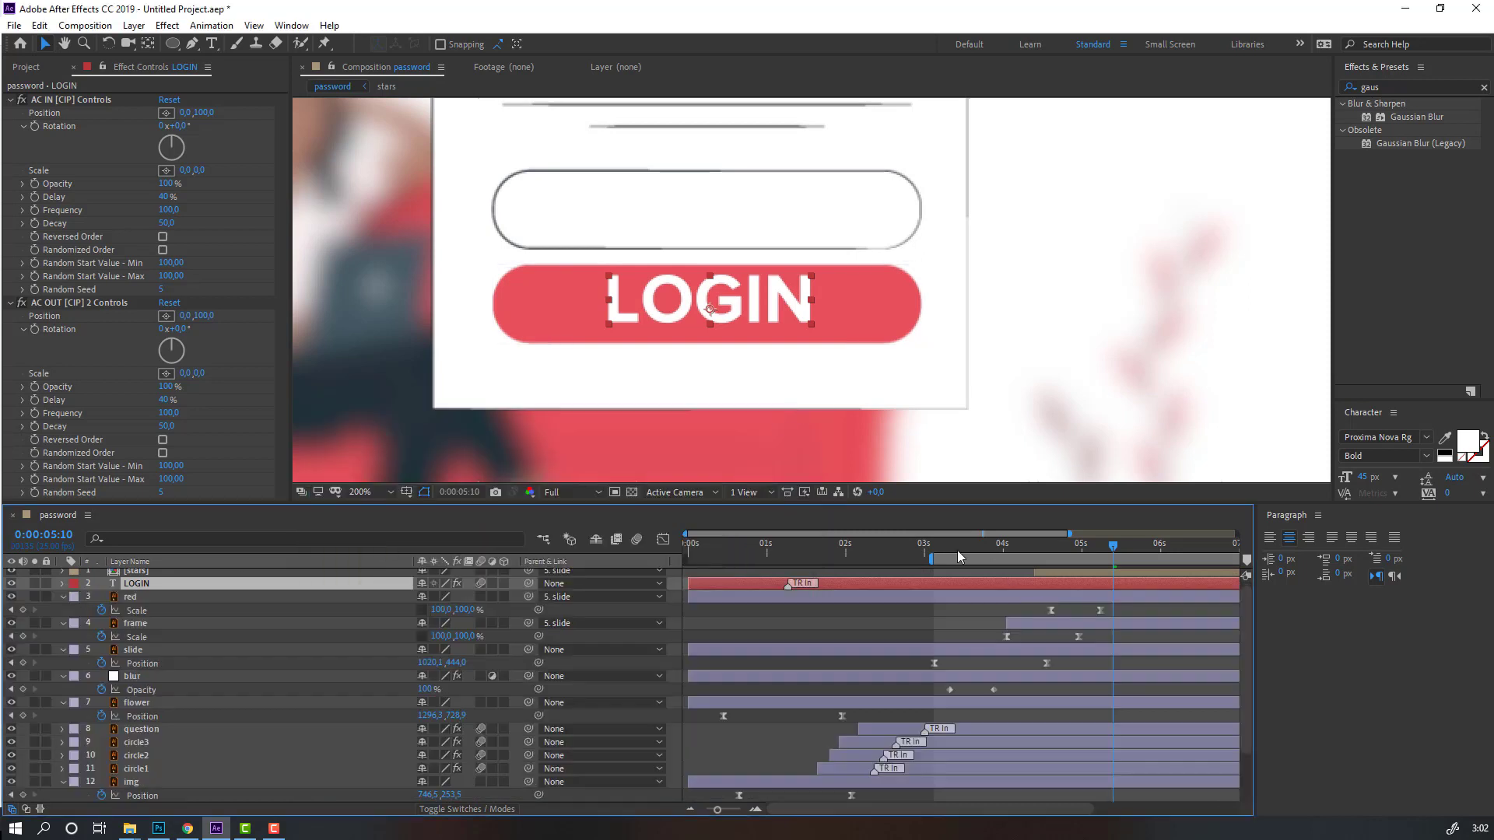
{"action": "left_click_drag", "start_coordinate": [824, 585], "coordinate": [1094, 595]}
{"action": "left_click_drag", "start_coordinate": [1016, 543], "coordinate": [1145, 543]}
- Reduce the LOGIN text size to 40 px and realign it in the red button
{"action": "left_click", "coordinate": [1367, 478]}
{"action": "type", "text": "40"}
{"action": "key", "text": "Return"}
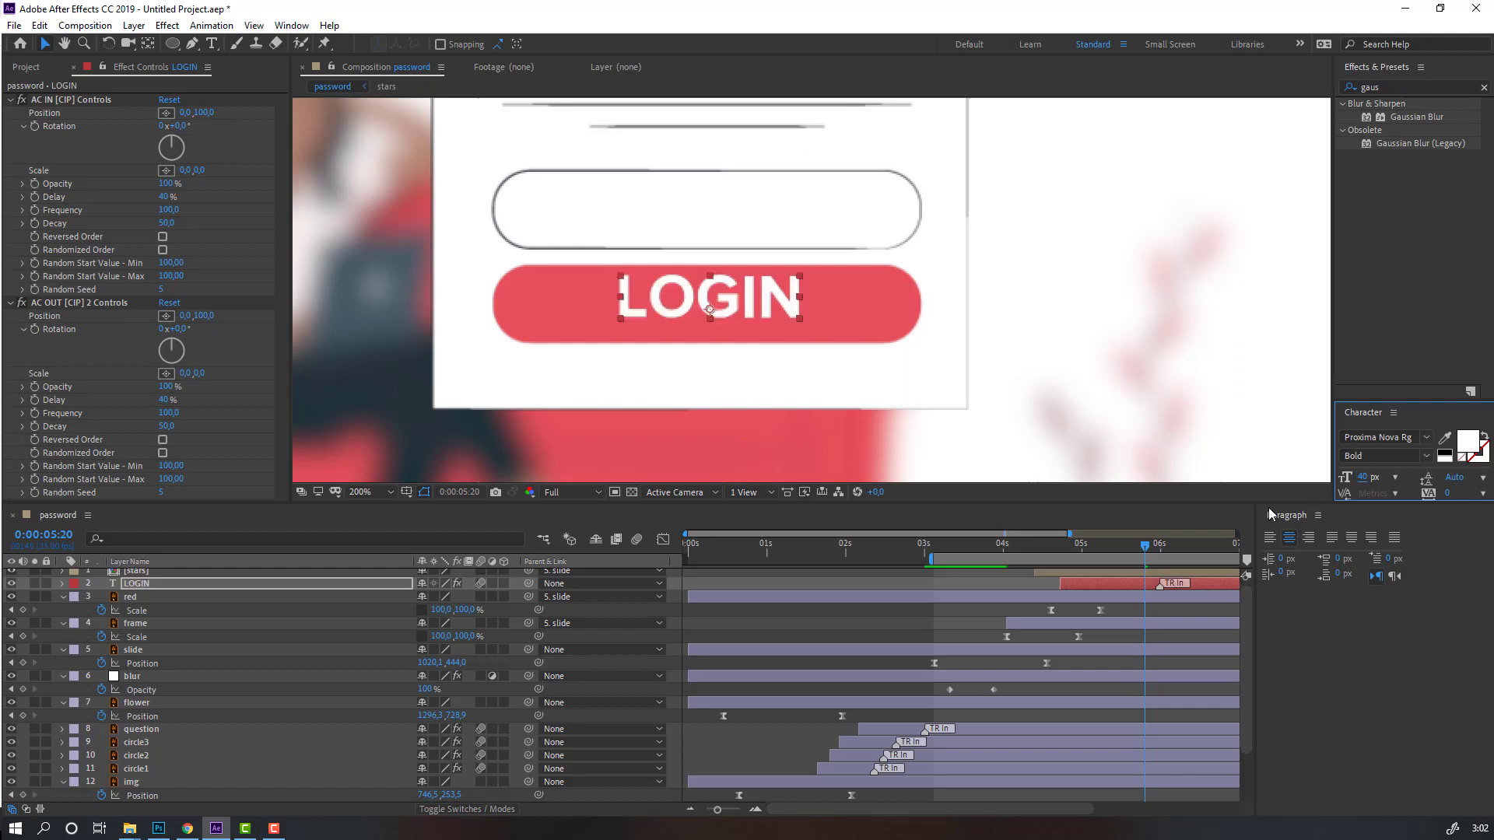
{"action": "left_click_drag", "start_coordinate": [739, 302], "coordinate": [734, 304]}
{"action": "left_click", "coordinate": [777, 610]}
- Preview the LOGIN reveal and nudge the text slightly left and down within the red button
{"action": "scroll", "coordinate": [715, 377], "scroll_direction": "down", "scroll_amount": 2}
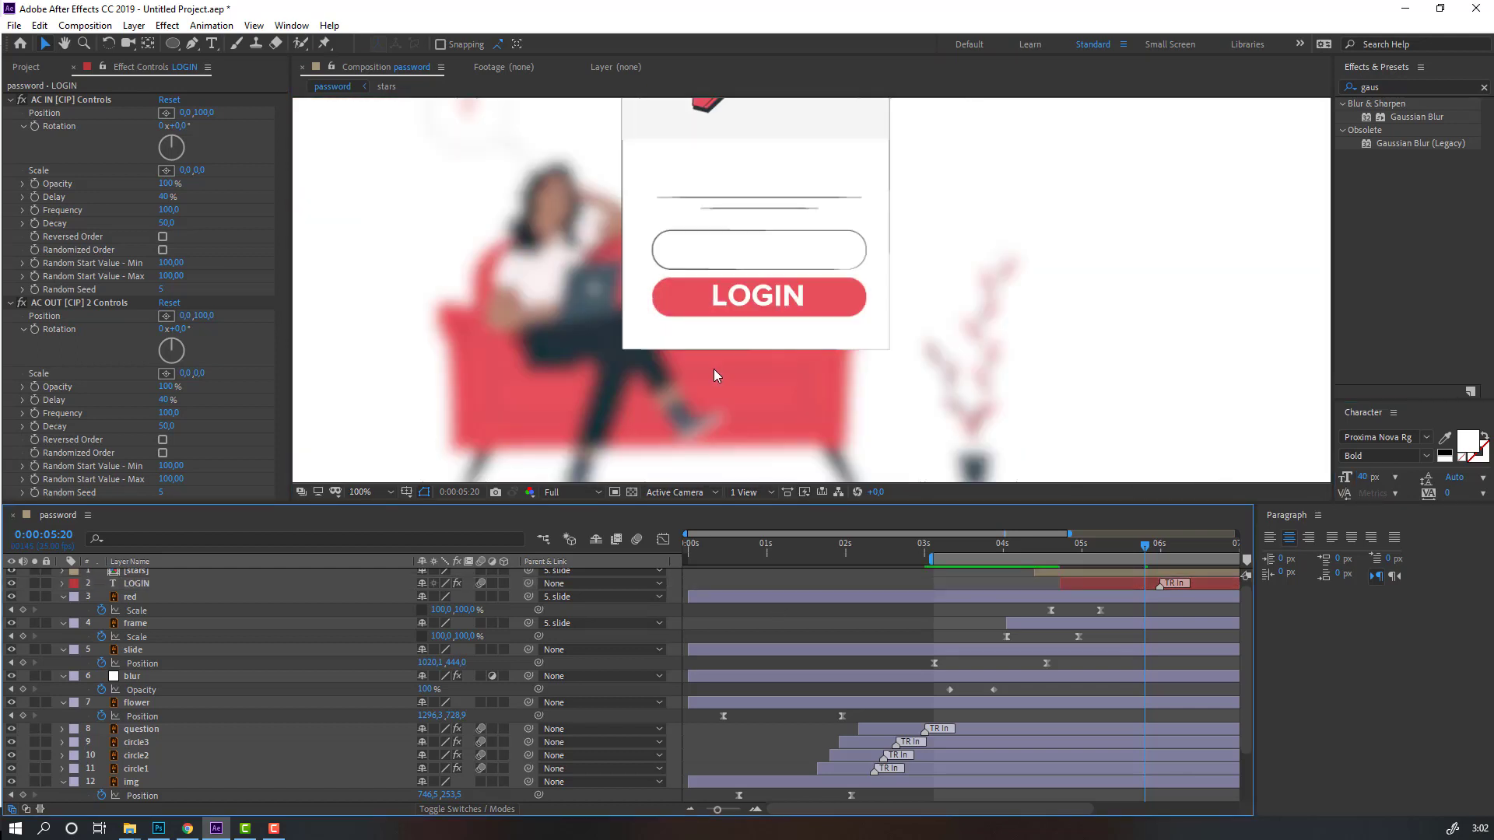
{"action": "key", "text": "space"}
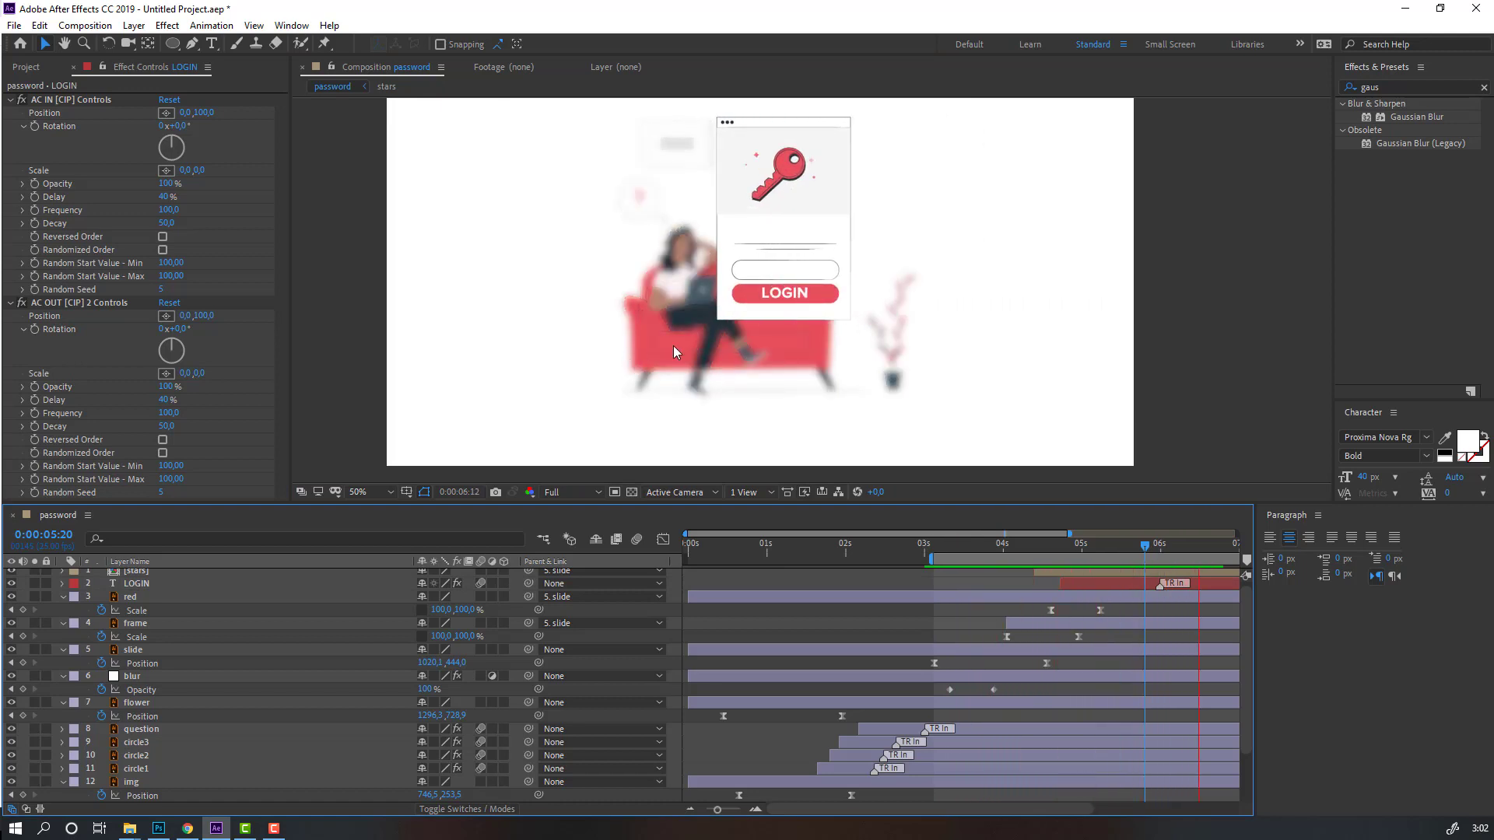
{"action": "scroll", "coordinate": [700, 234], "scroll_direction": "up", "scroll_amount": 3}
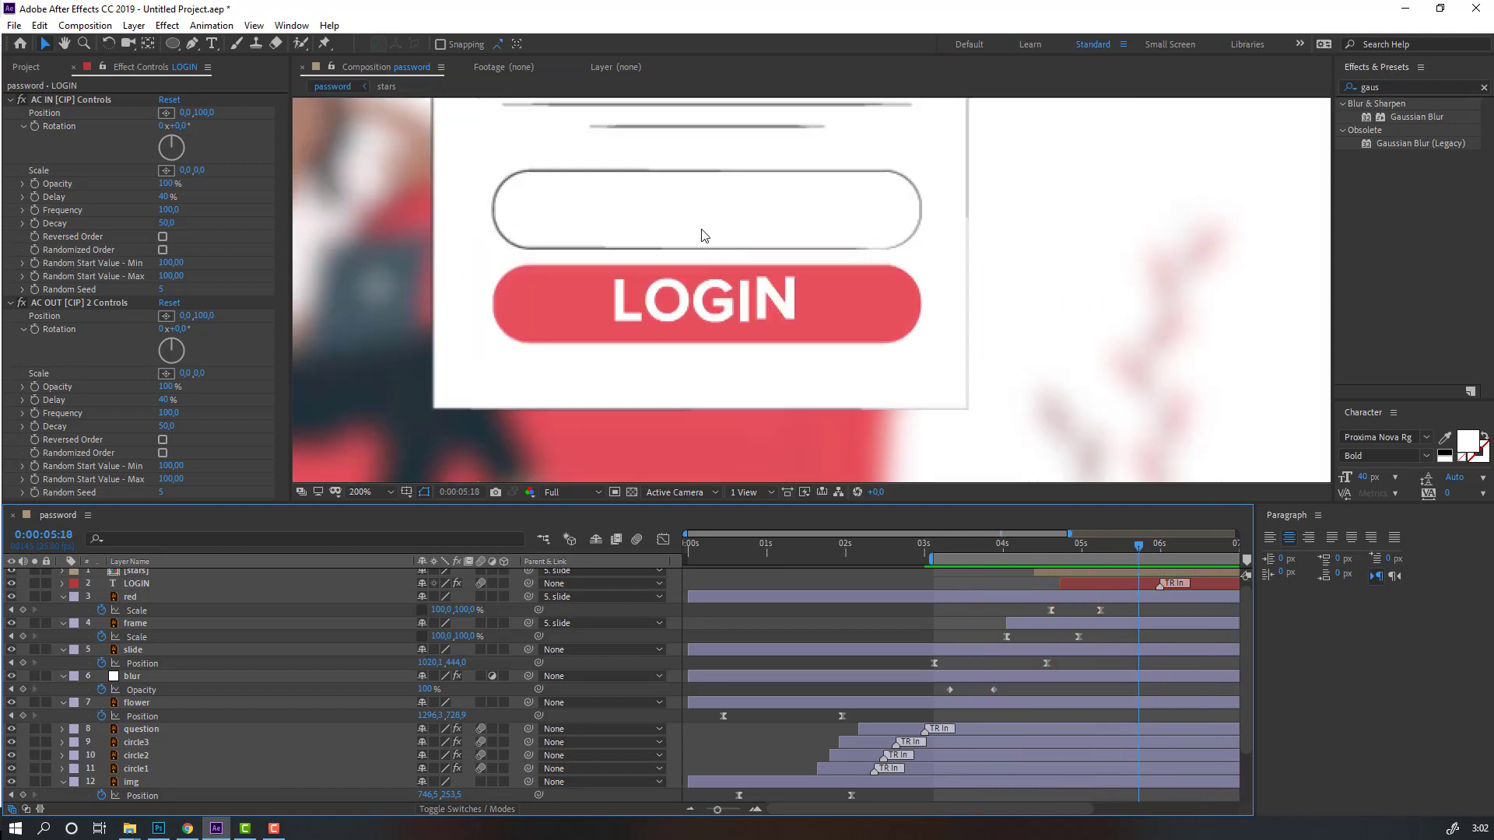
{"action": "left_click", "coordinate": [698, 307]}
{"action": "left_click_drag", "start_coordinate": [695, 301], "coordinate": [687, 303]}
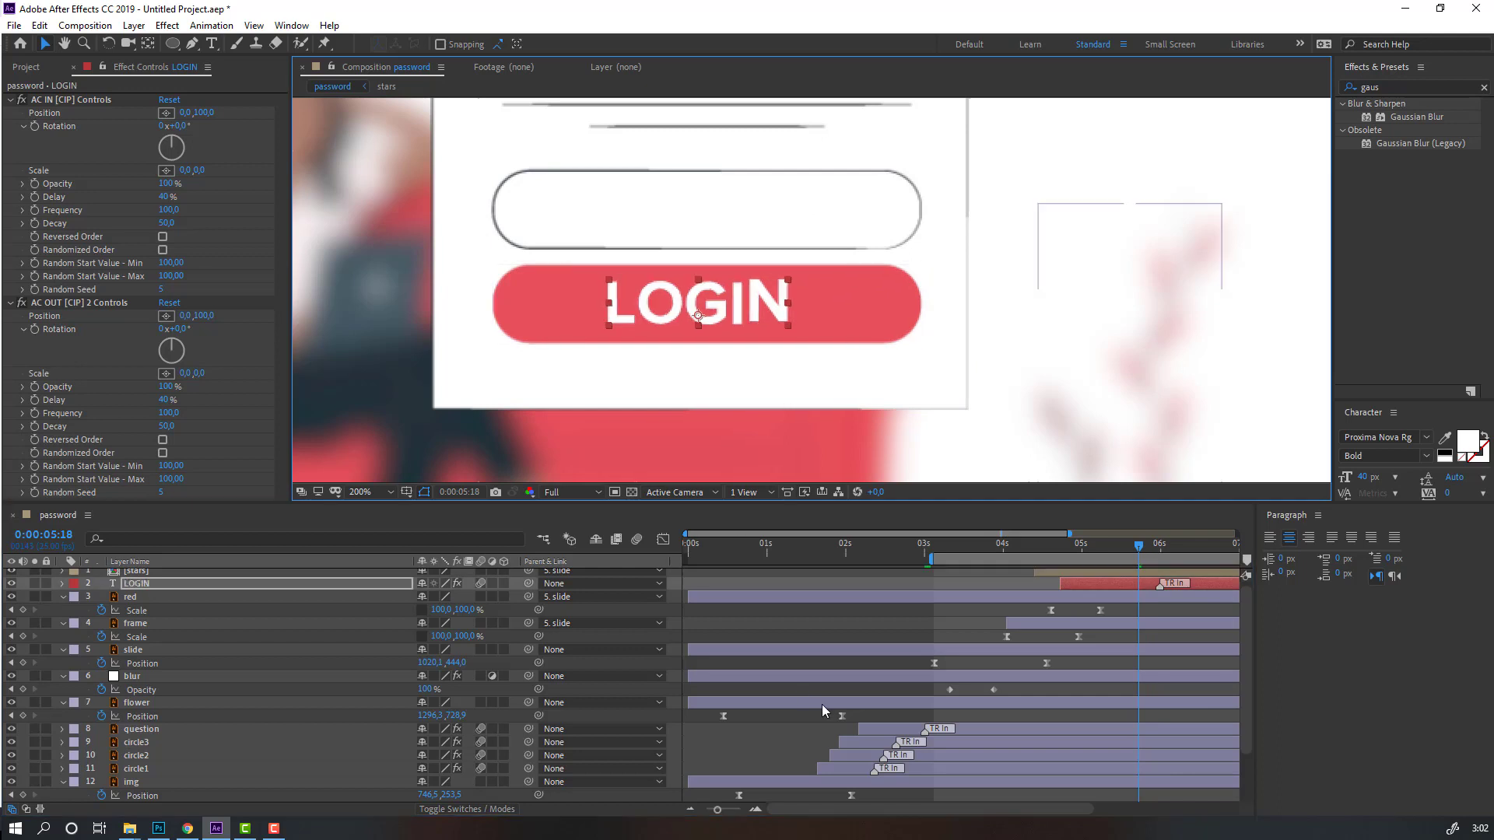
{"action": "left_click", "coordinate": [834, 640]}
{"action": "scroll", "coordinate": [697, 357], "scroll_direction": "down", "scroll_amount": 2}
{"action": "scroll", "coordinate": [723, 273], "scroll_direction": "up", "scroll_amount": 2}
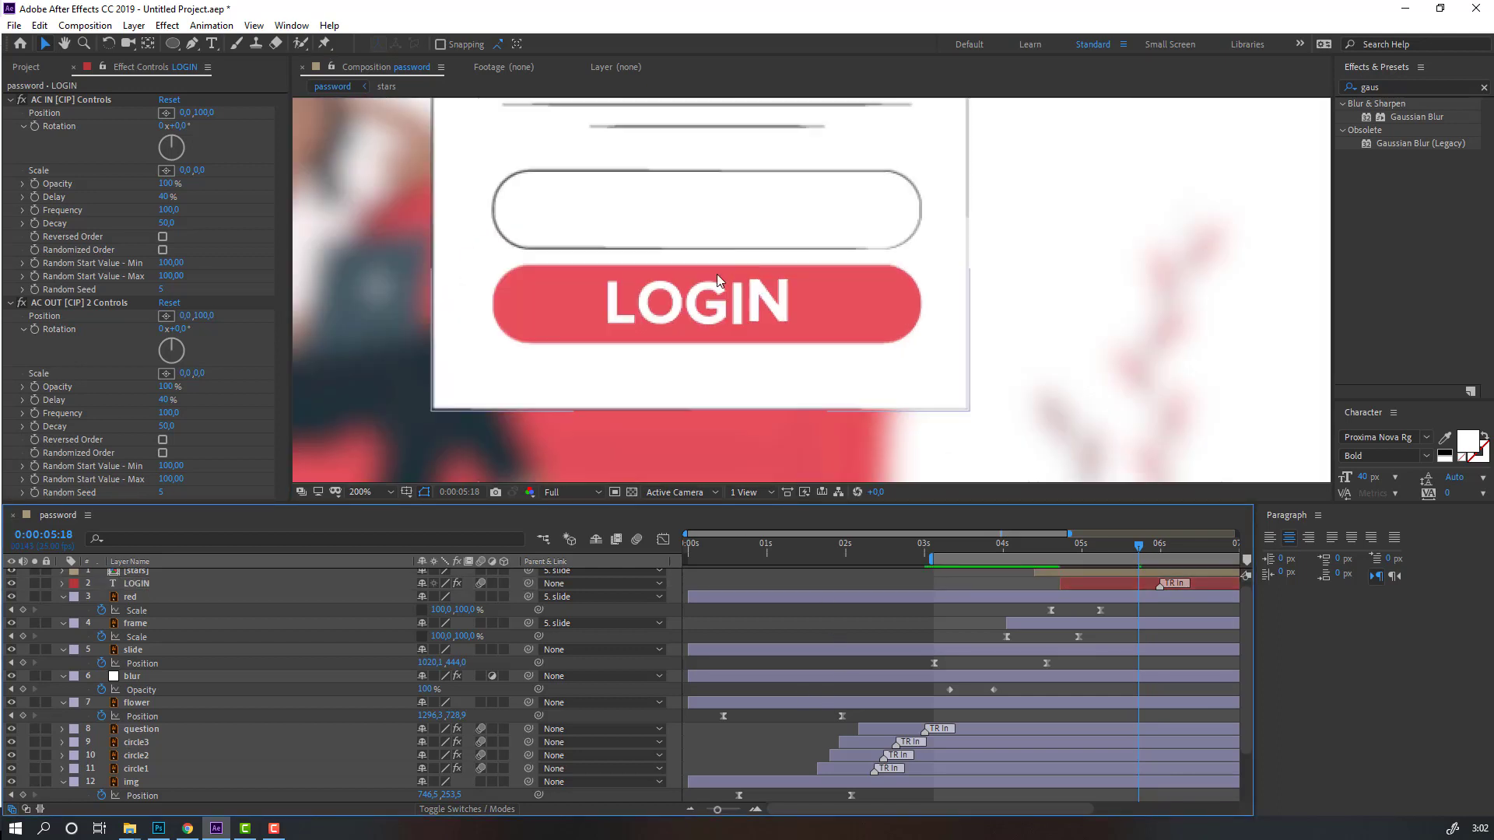
- Collapse the expanded properties of the red, frame, slide, blur, flower and img layers
{"action": "left_click", "coordinate": [63, 597]}
{"action": "left_click", "coordinate": [63, 610]}
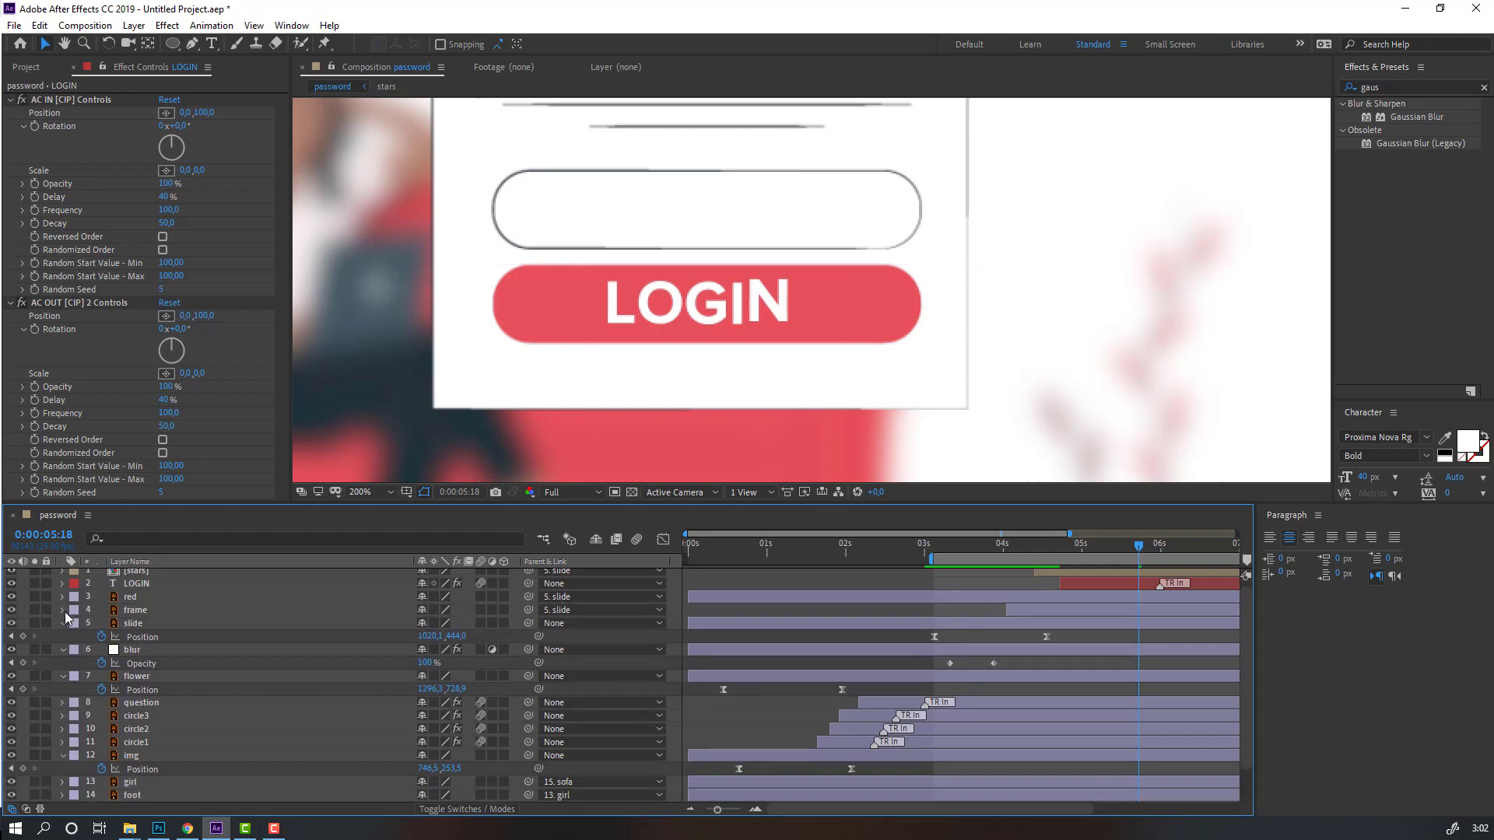
{"action": "left_click", "coordinate": [63, 676]}
{"action": "left_click", "coordinate": [63, 623]}
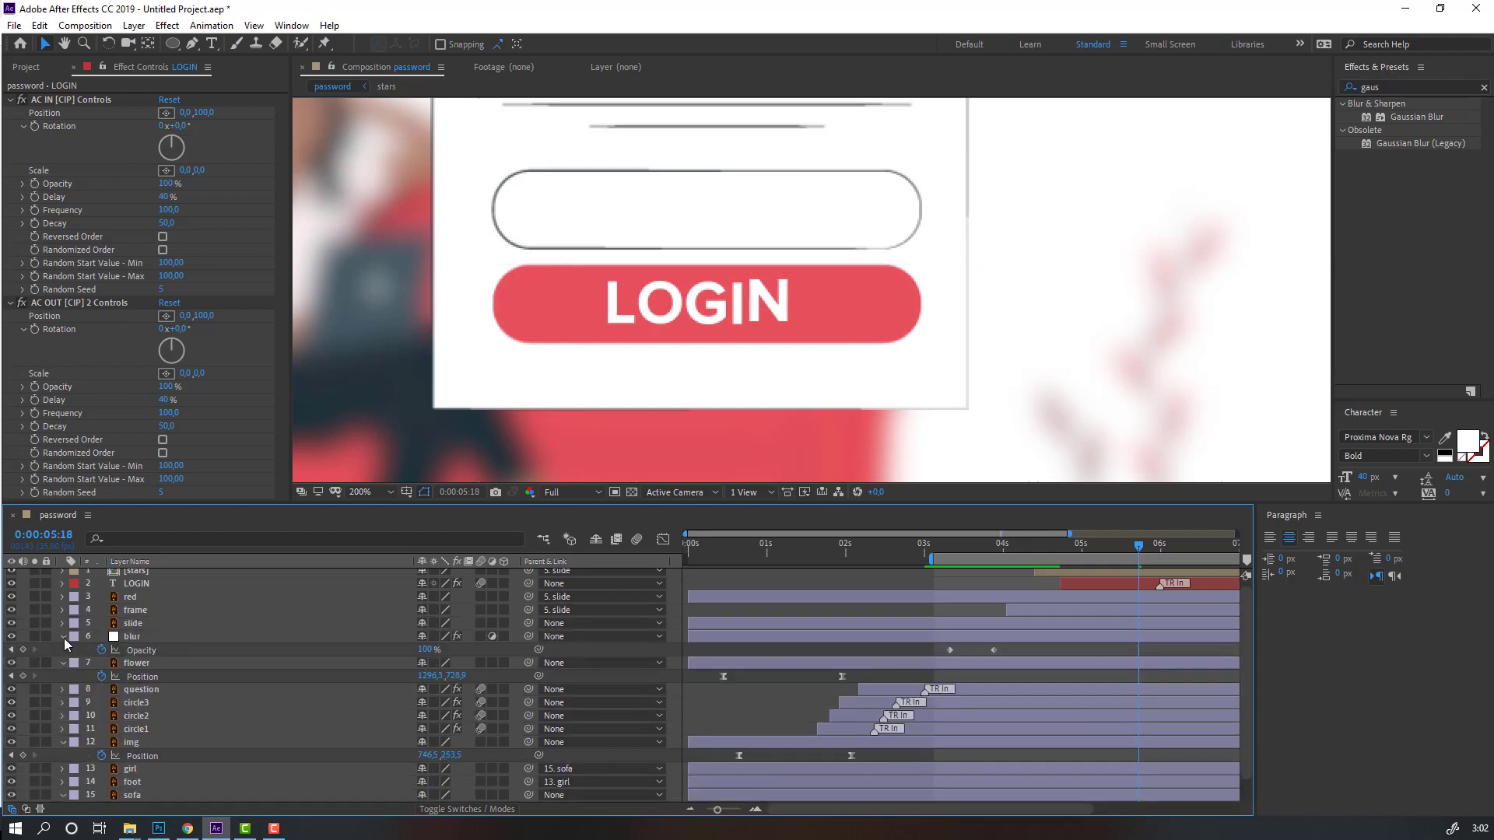
{"action": "left_click", "coordinate": [63, 636]}
{"action": "left_click", "coordinate": [63, 650]}
{"action": "left_click", "coordinate": [63, 649]}
{"action": "left_click", "coordinate": [63, 715]}
{"action": "left_click", "coordinate": [63, 768]}
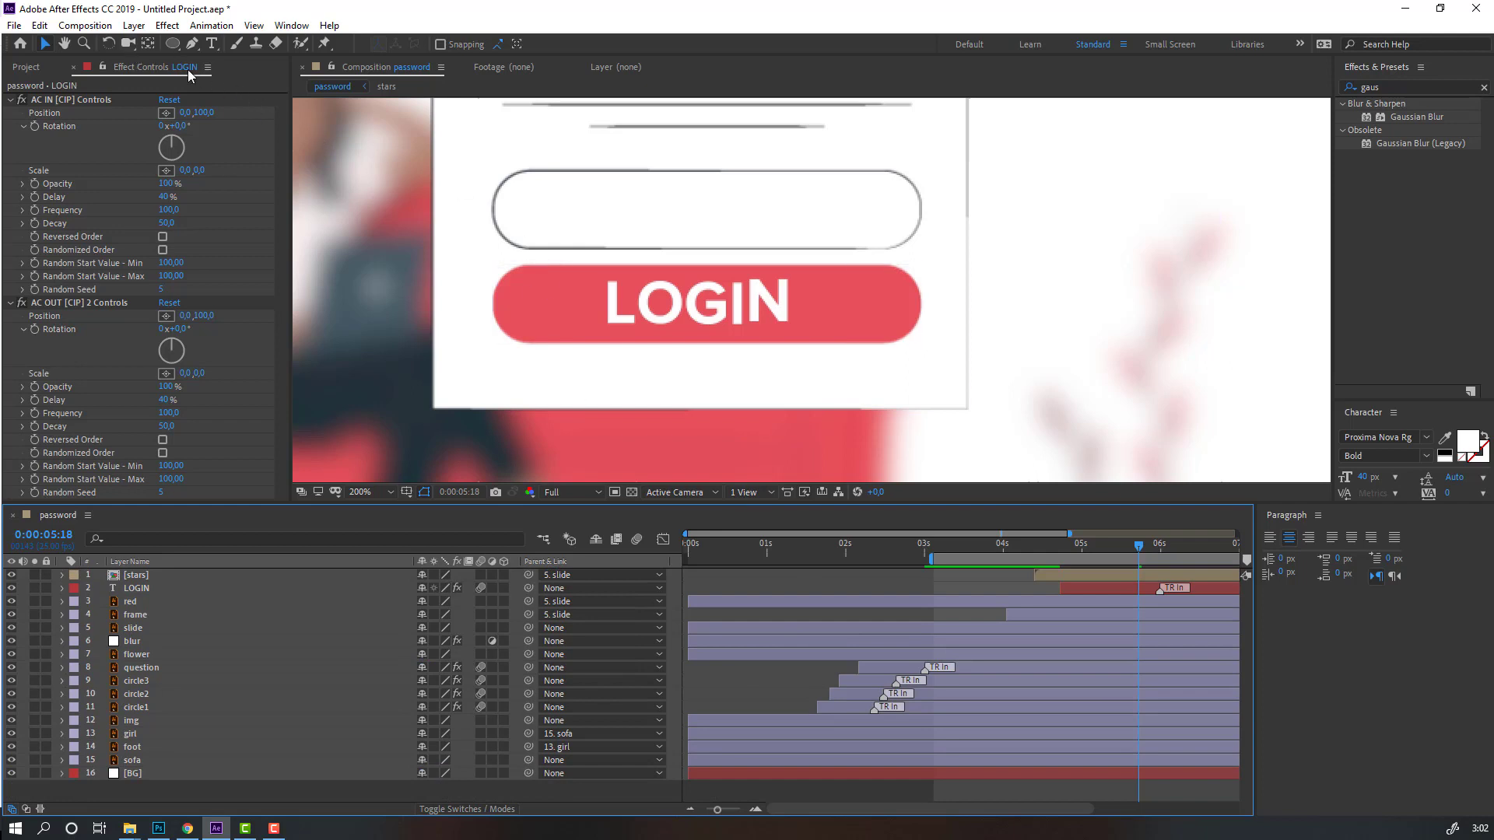
- Add a paragraph text layer of six asterisks inside the outlined input frame above the LOGIN button
{"action": "left_click", "coordinate": [212, 45]}
{"action": "left_click_drag", "start_coordinate": [541, 193], "coordinate": [843, 295]}
{"action": "type", "text": "**"}
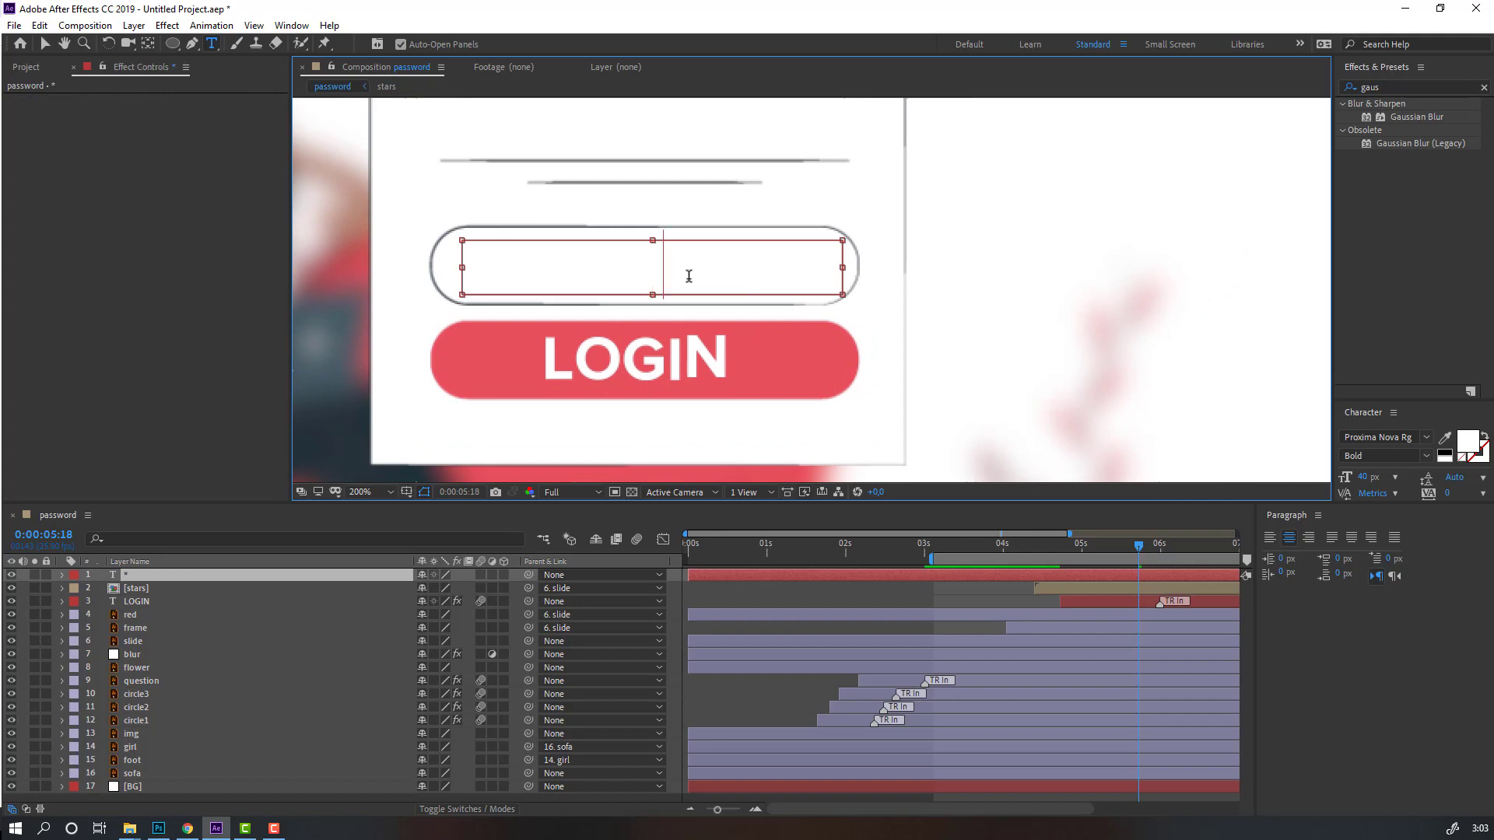
- Change the asterisk text's fill colour to dark brown 281F1F
{"action": "key", "text": "ctrl+a"}
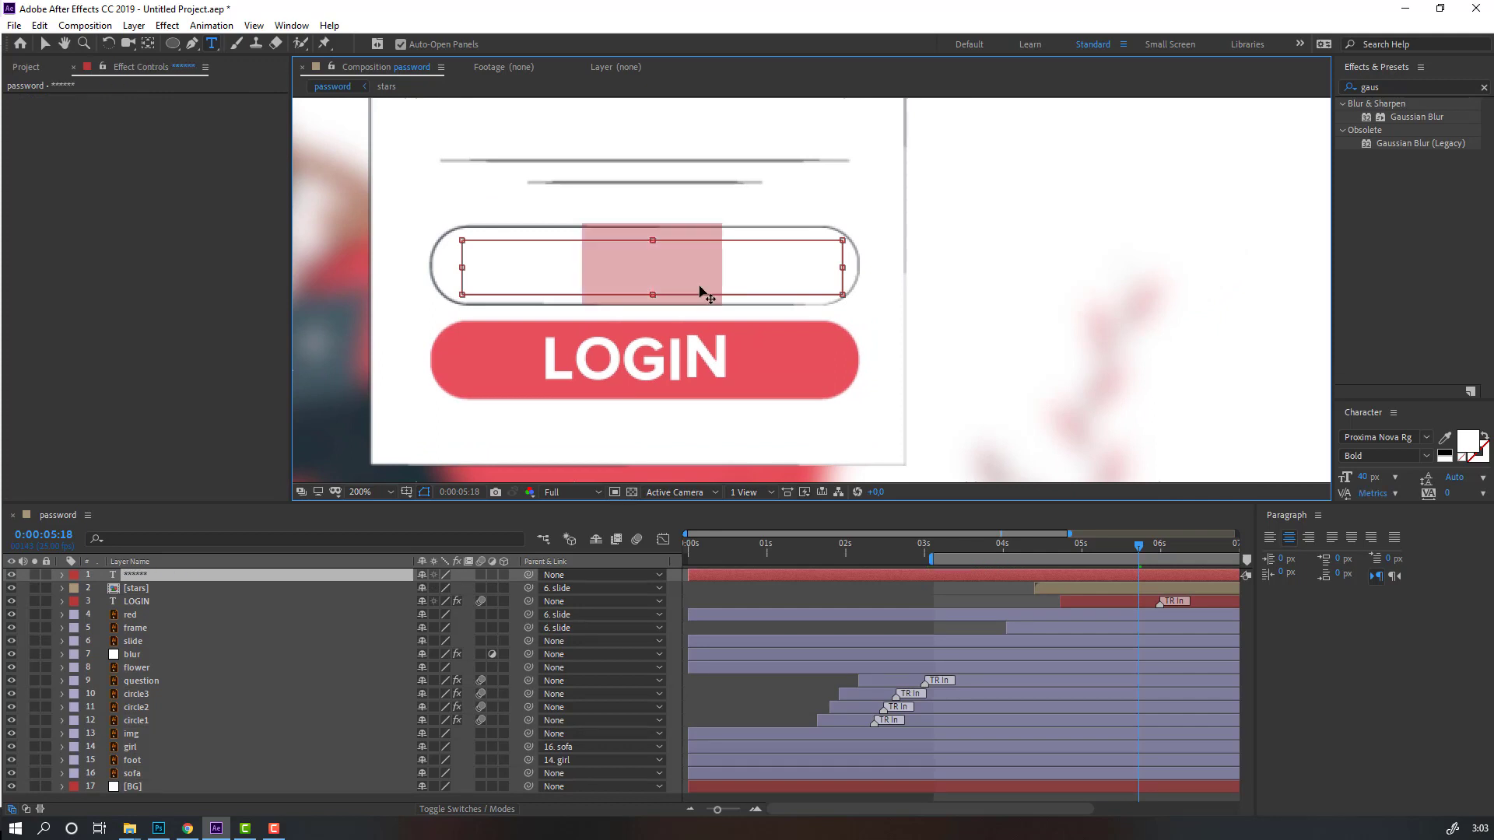
{"action": "left_click", "coordinate": [1468, 445]}
{"action": "left_click", "coordinate": [172, 533]}
{"action": "left_click_drag", "start_coordinate": [172, 533], "coordinate": [166, 534]}
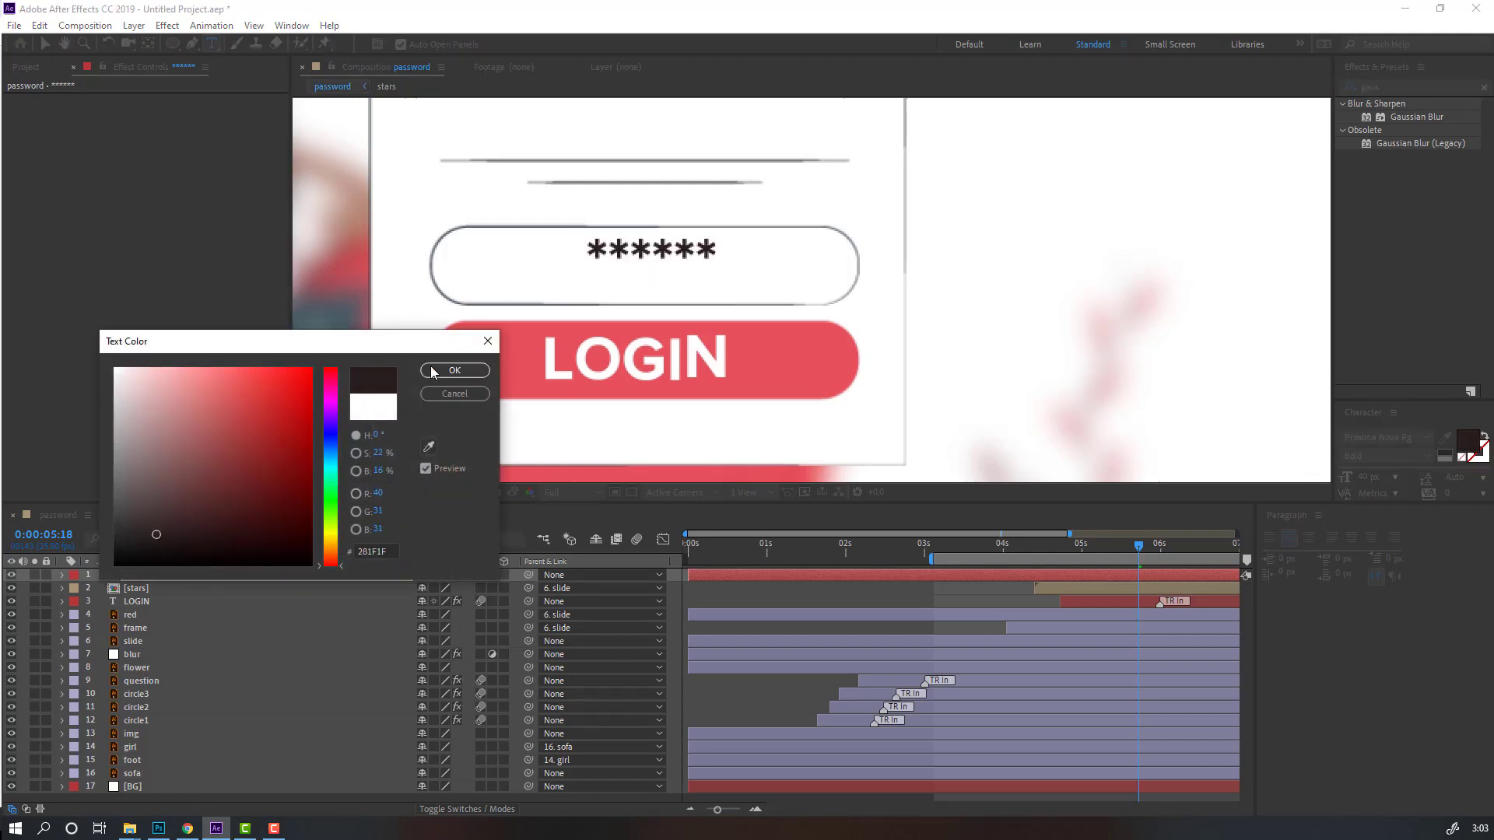
{"action": "left_click", "coordinate": [434, 369]}
{"action": "left_click", "coordinate": [44, 44]}
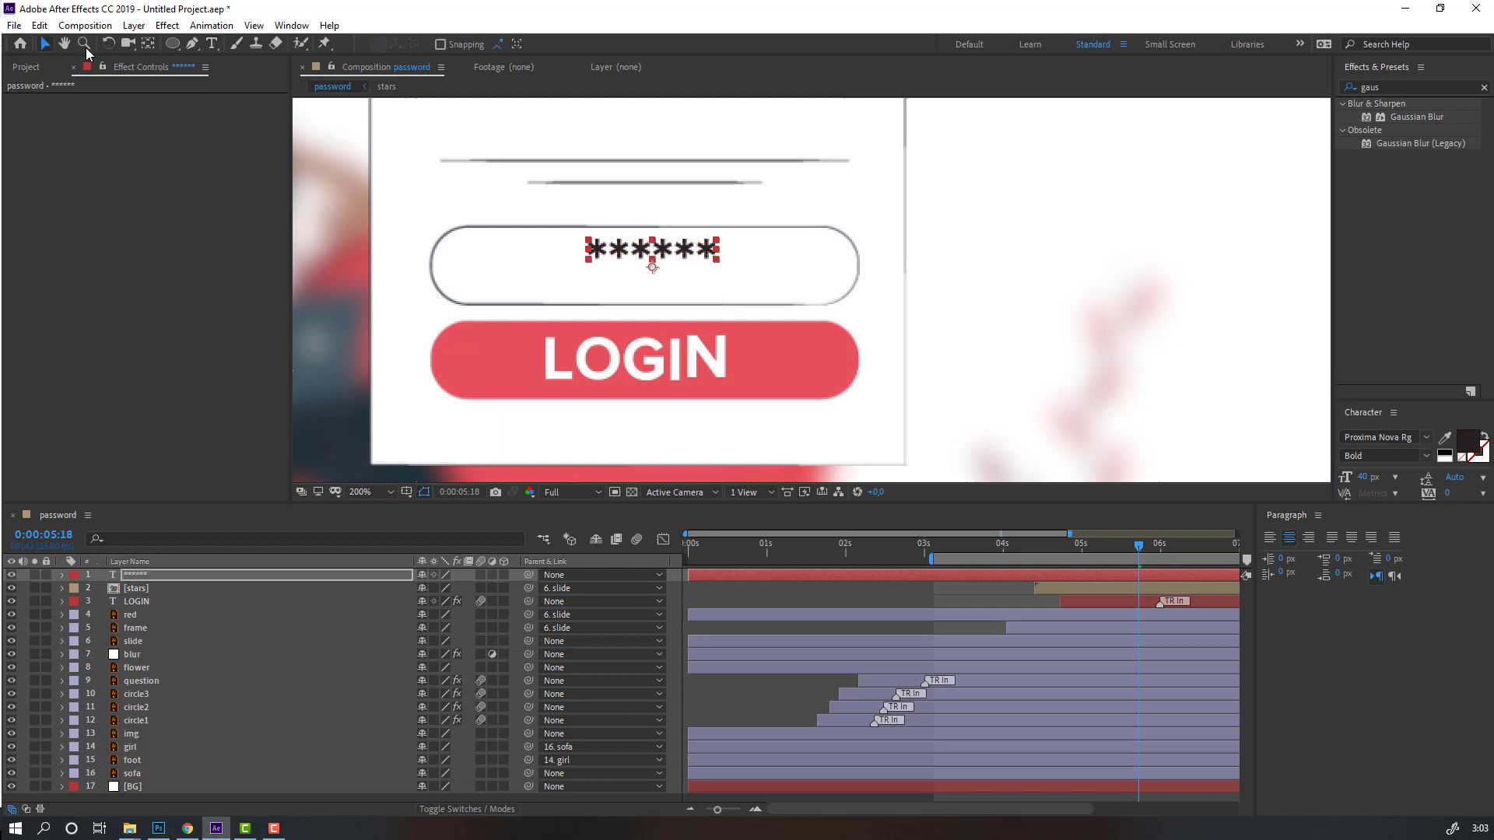
- Add five more asterisks to the end of the text in the input frame
{"action": "double_click", "coordinate": [705, 260]}
{"action": "left_click", "coordinate": [725, 250]}
{"action": "type", "text": "*****"}
{"action": "left_click", "coordinate": [45, 44]}
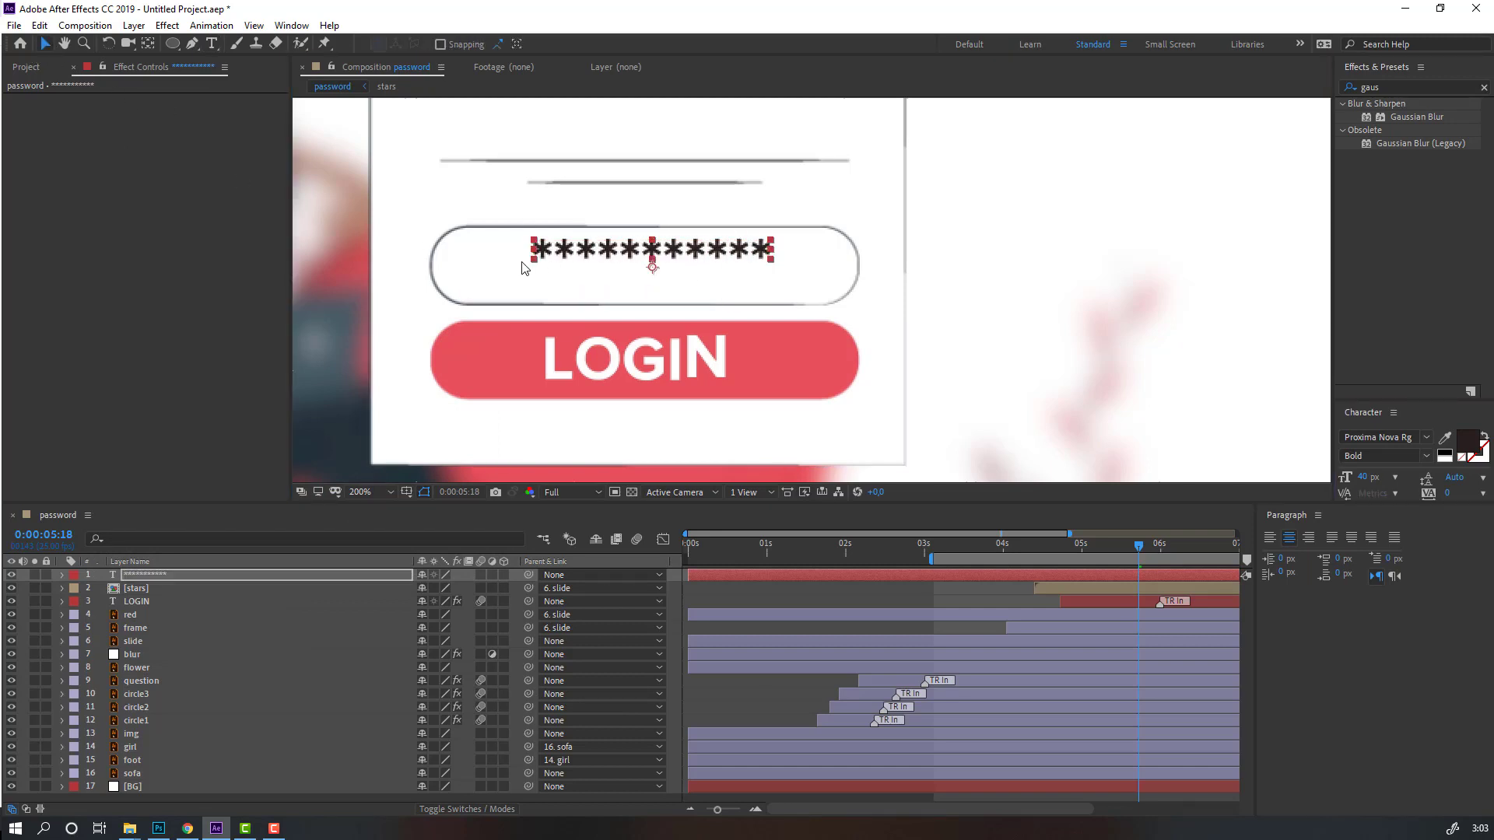
- Centre the asterisk text inside the outlined input frame and apply the Word Processor text preset to it
{"action": "left_click_drag", "start_coordinate": [668, 264], "coordinate": [654, 277]}
{"action": "left_click", "coordinate": [759, 704]}
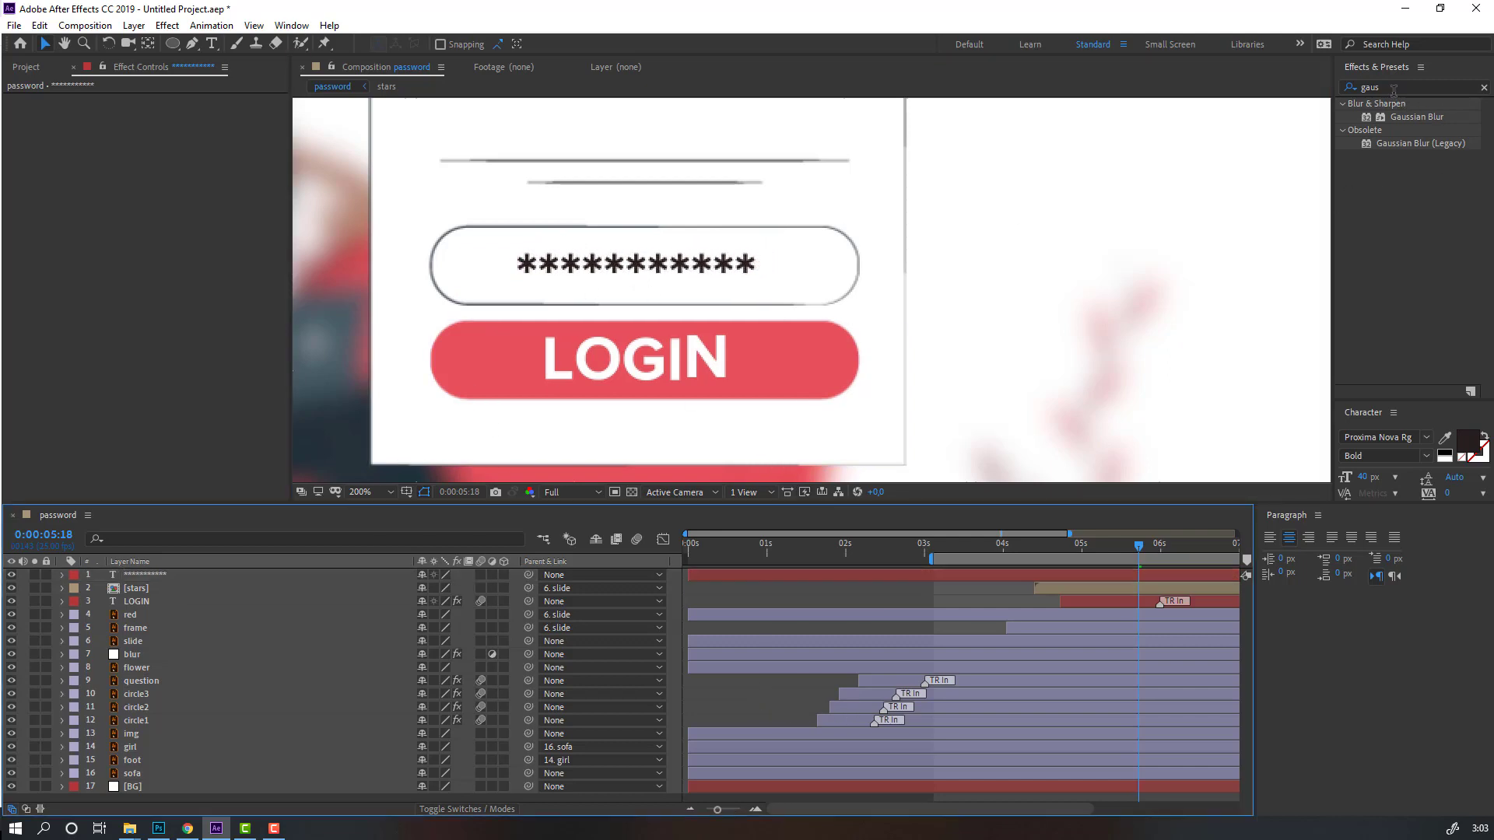
{"action": "left_click", "coordinate": [1395, 87]}
{"action": "type", "text": "word"}
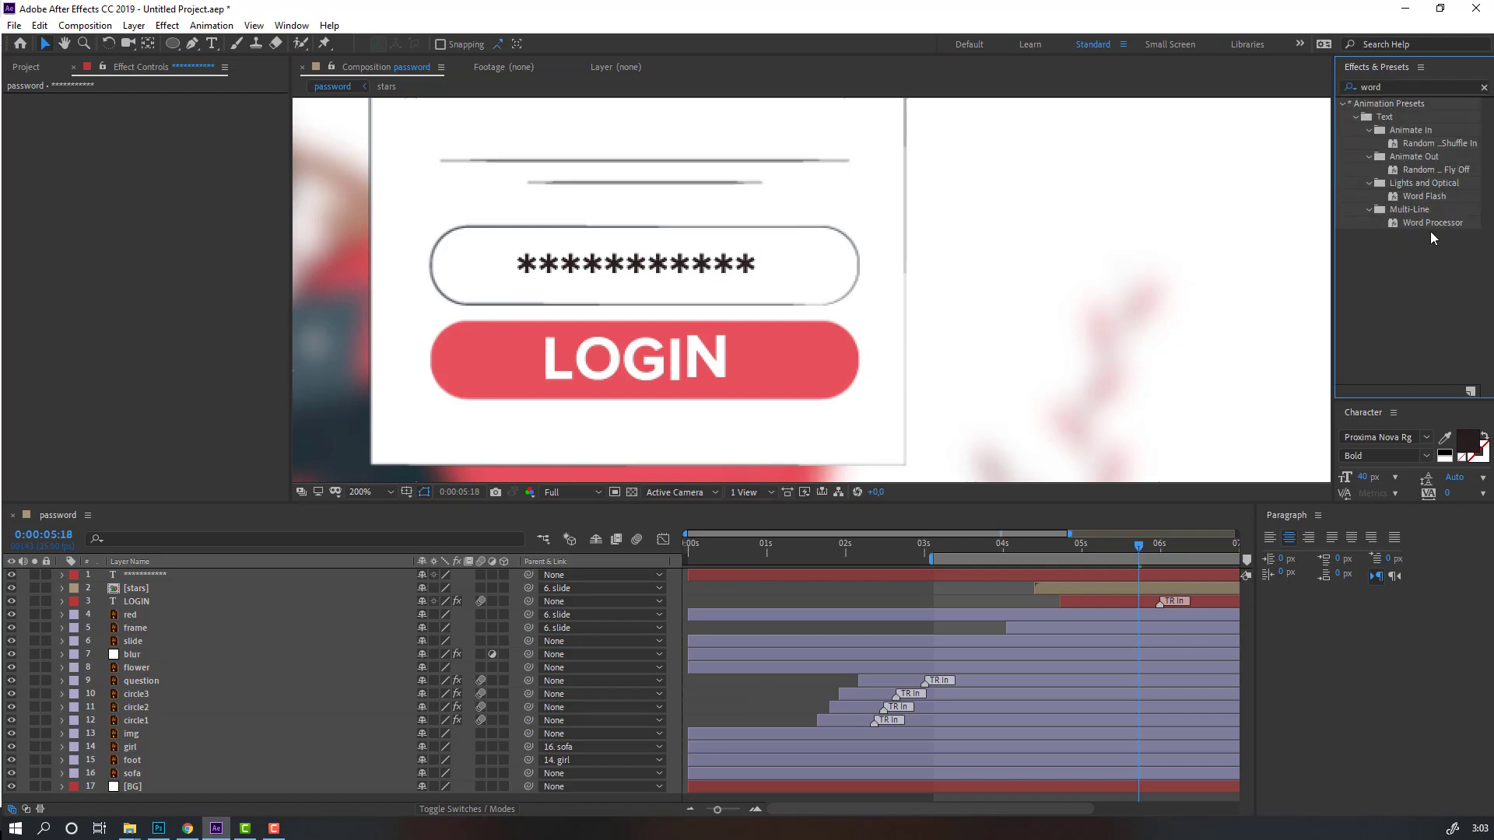
{"action": "left_click_drag", "start_coordinate": [1432, 226], "coordinate": [173, 576]}
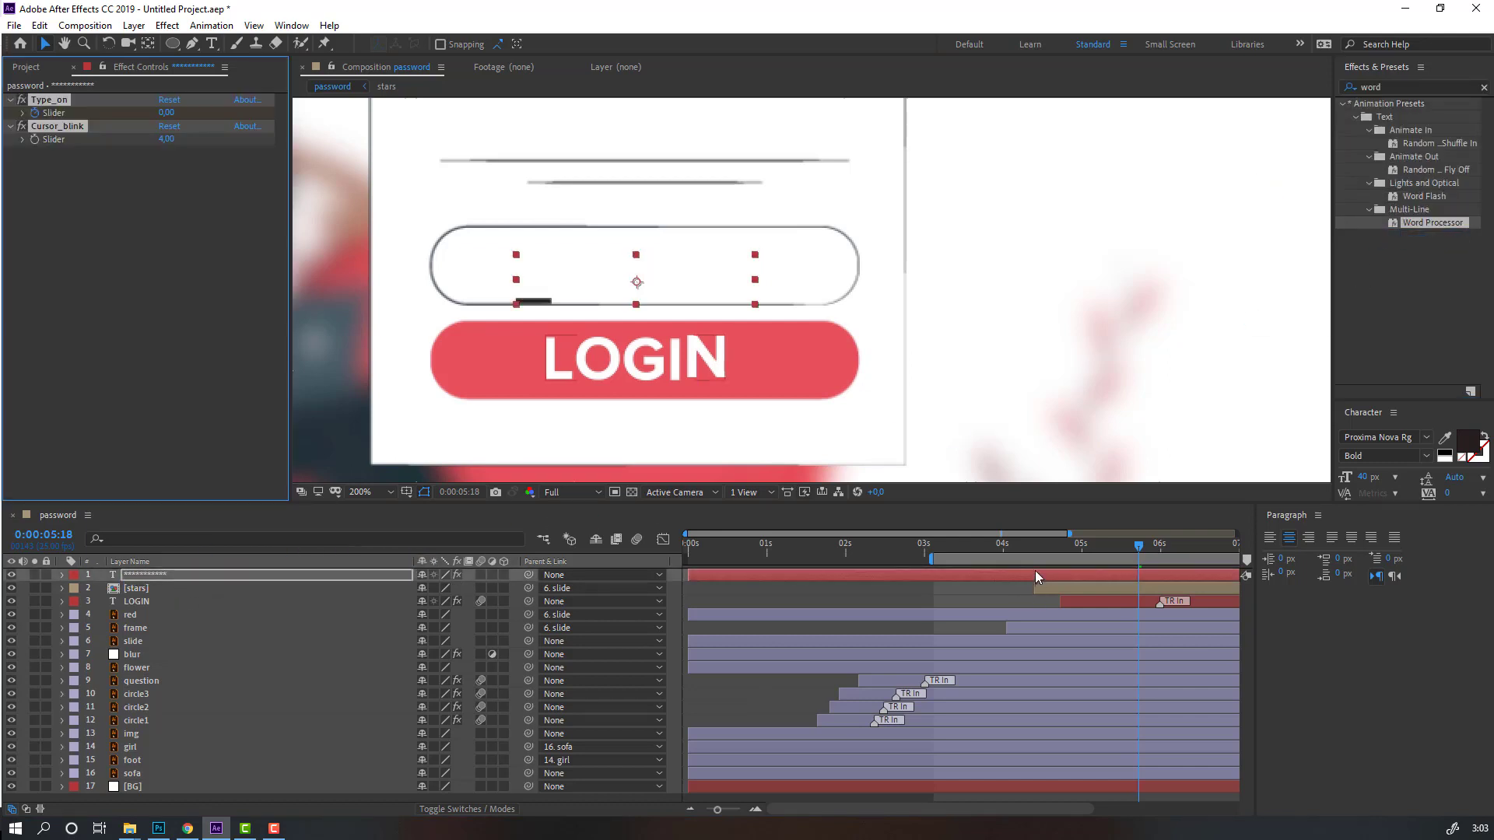
- Reveal the asterisk layer's Type_on keyframes and scrub through the typing animation between them
{"action": "key", "text": "u"}
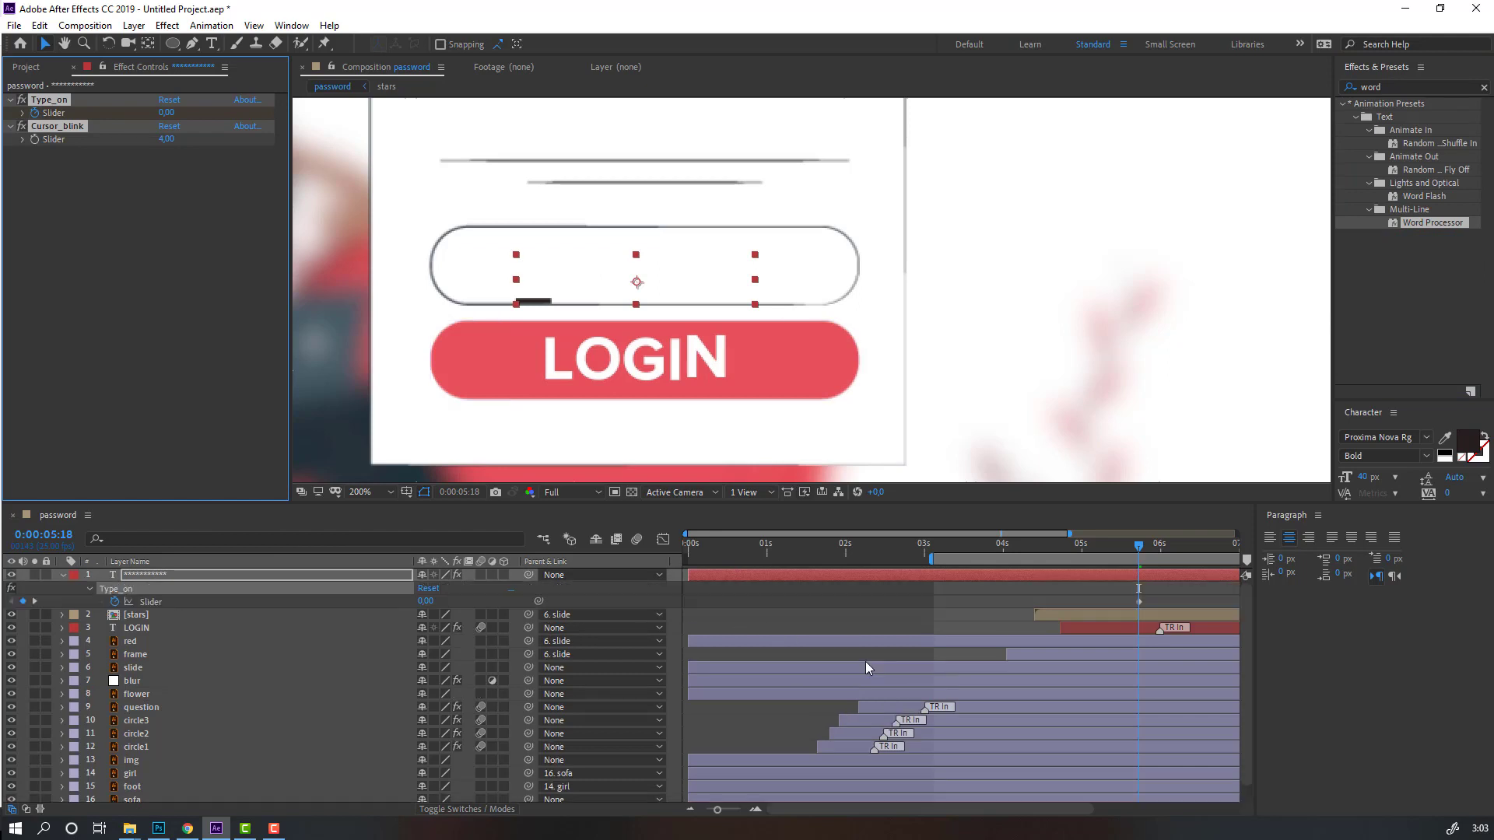
{"action": "left_click", "coordinate": [823, 582]}
{"action": "key", "text": "u"}
{"action": "key", "text": "u"}
{"action": "left_click_drag", "start_coordinate": [1097, 666], "coordinate": [807, 683]}
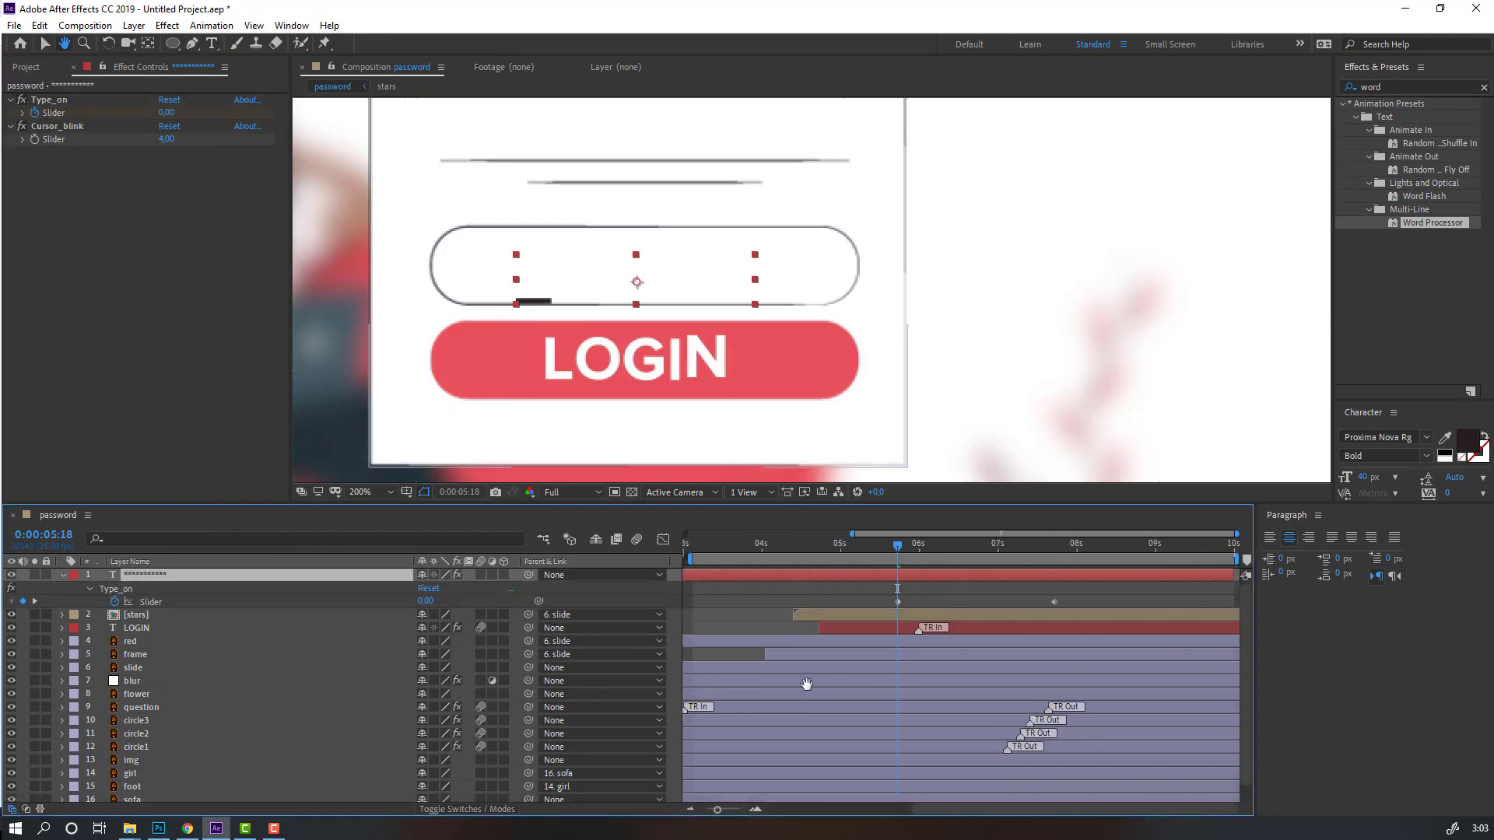
{"action": "scroll", "coordinate": [992, 621], "scroll_direction": "down", "scroll_amount": 3}
{"action": "left_click_drag", "start_coordinate": [977, 553], "coordinate": [1082, 615]}
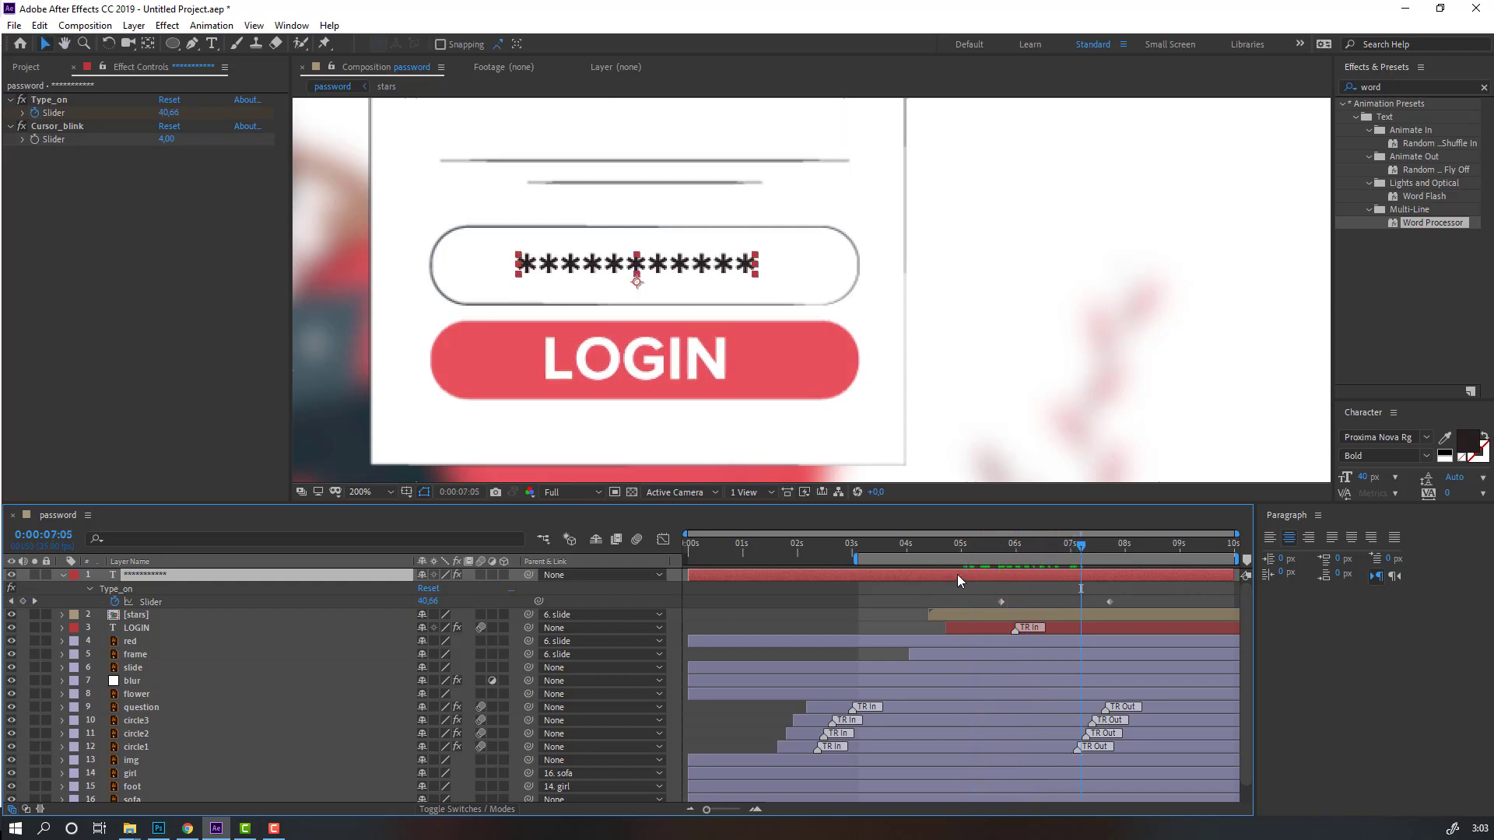
- Shift the asterisk layer so its typing starts at 0:00:06:23, then split it there and delete the earlier part
{"action": "left_click_drag", "start_coordinate": [1029, 572], "coordinate": [1069, 554]}
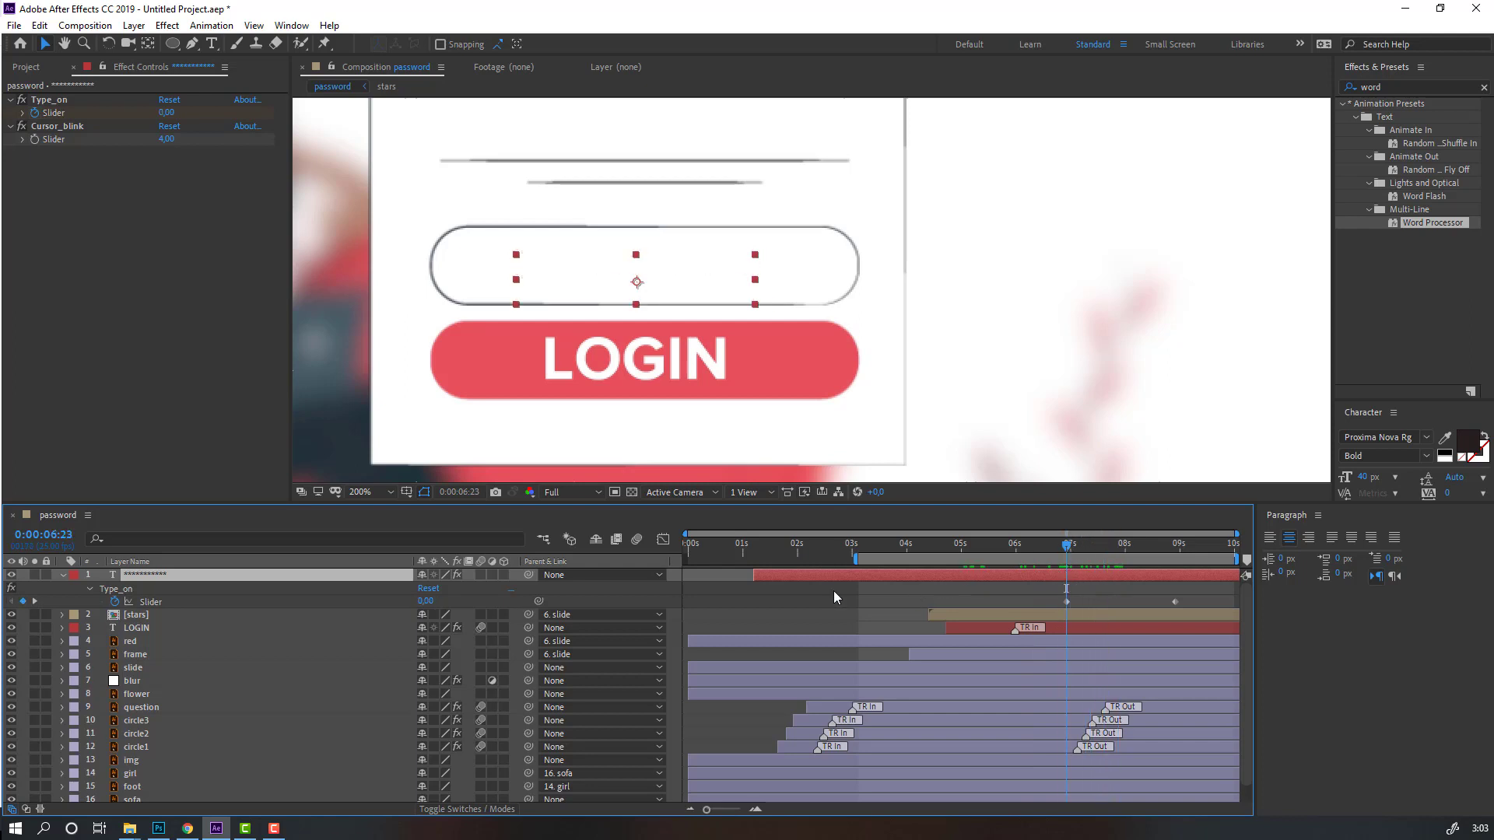
{"action": "left_click", "coordinate": [45, 28]}
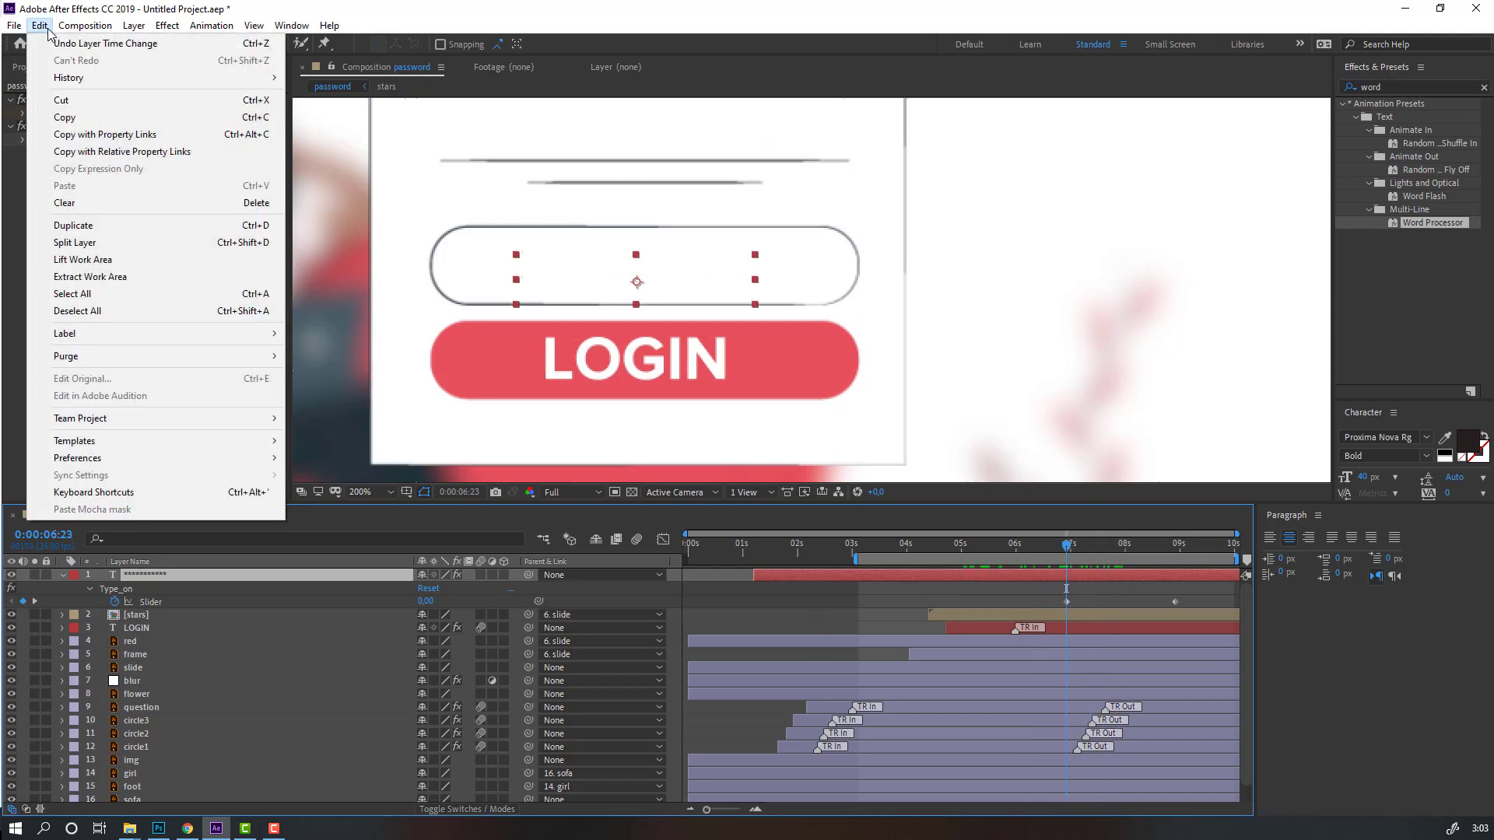
{"action": "left_click", "coordinate": [123, 243]}
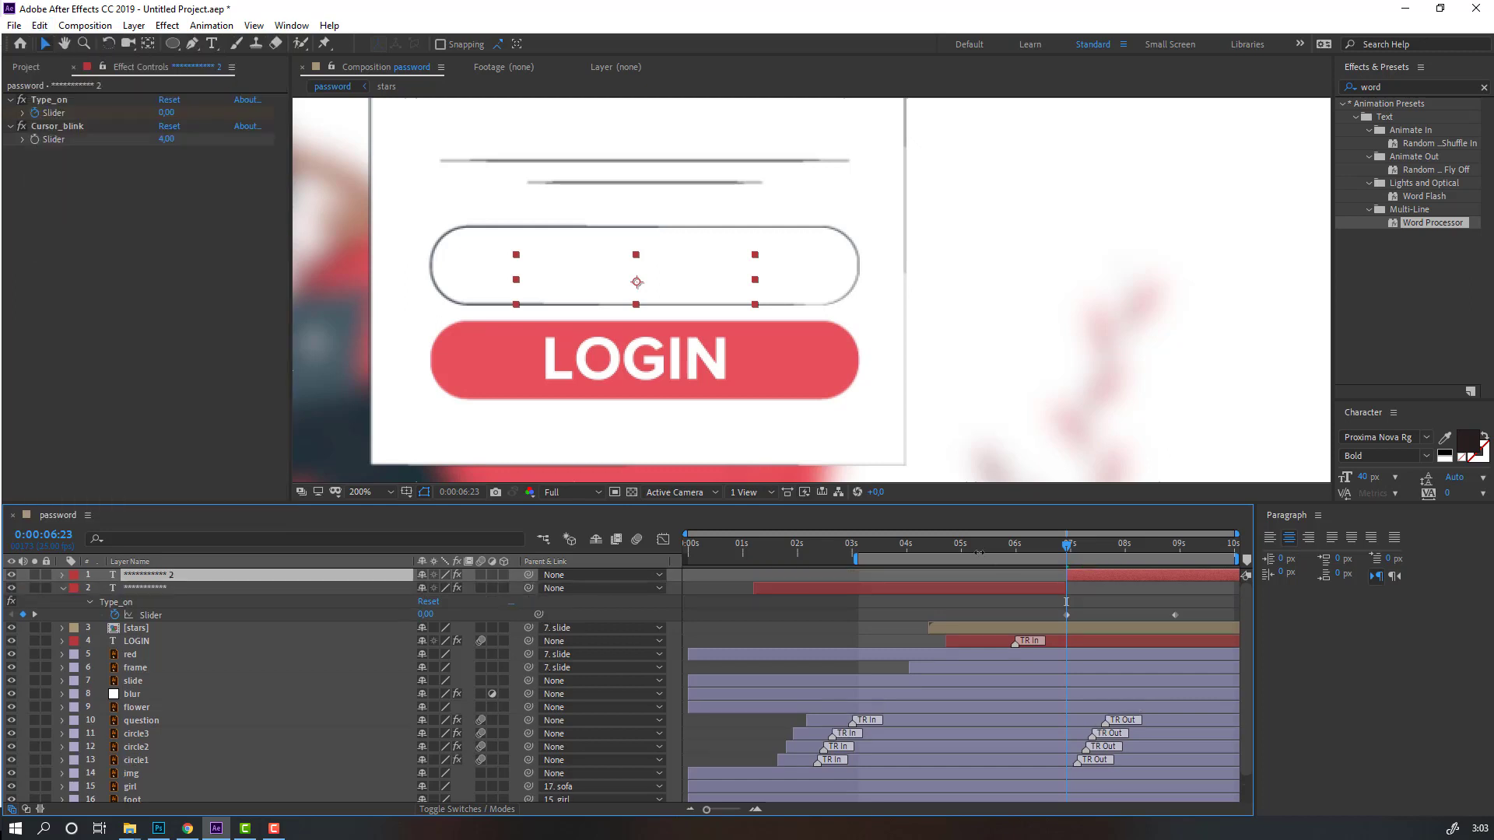
{"action": "left_click", "coordinate": [964, 590]}
{"action": "key", "text": "Delete"}
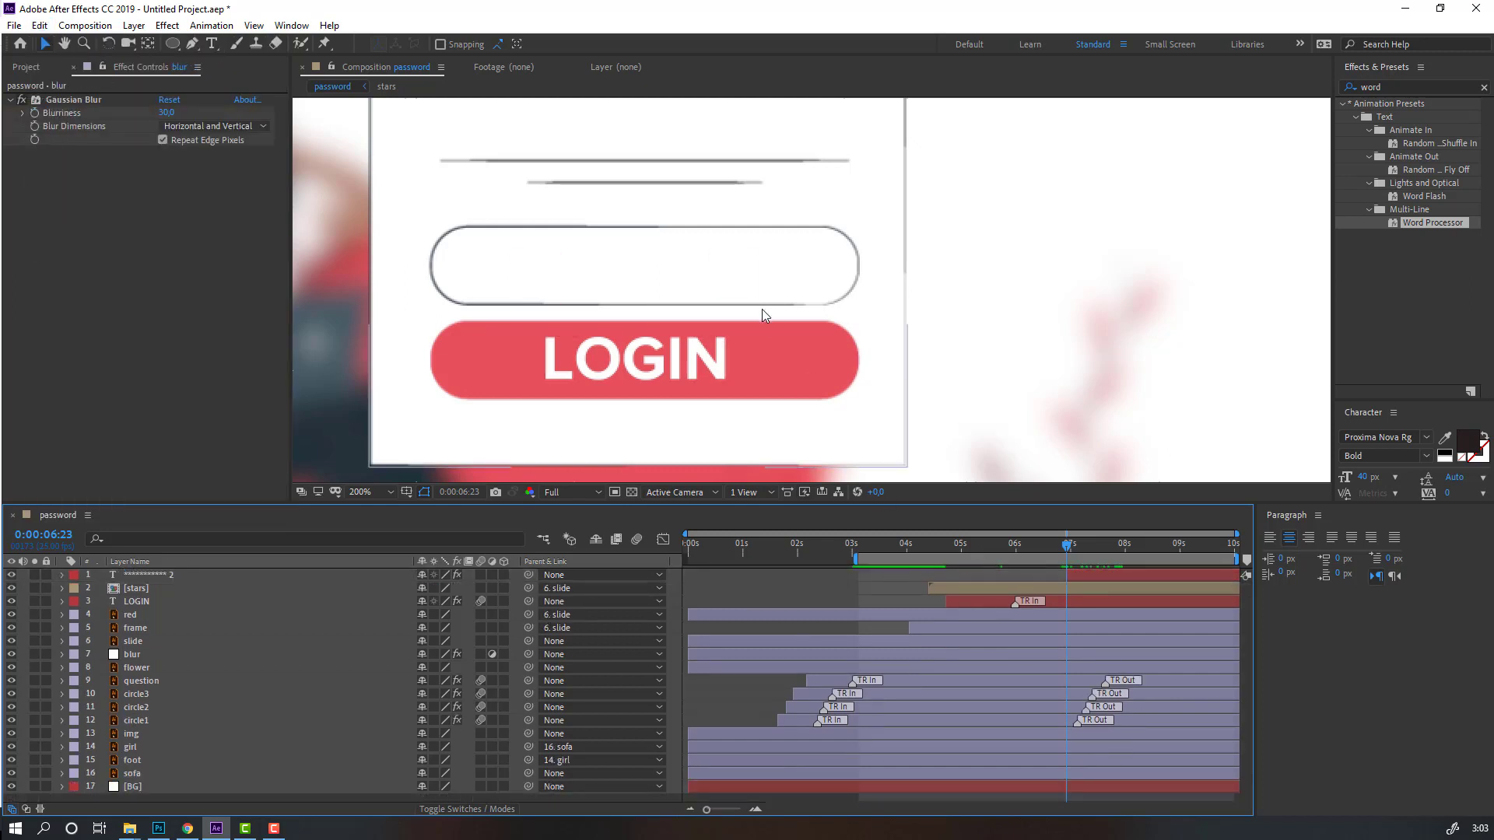
- Preview the typing and slow it down by moving the asterisk layer's last Type_on keyframe later
{"action": "scroll", "coordinate": [762, 308], "scroll_direction": "down", "scroll_amount": 4}
{"action": "key", "text": "space"}
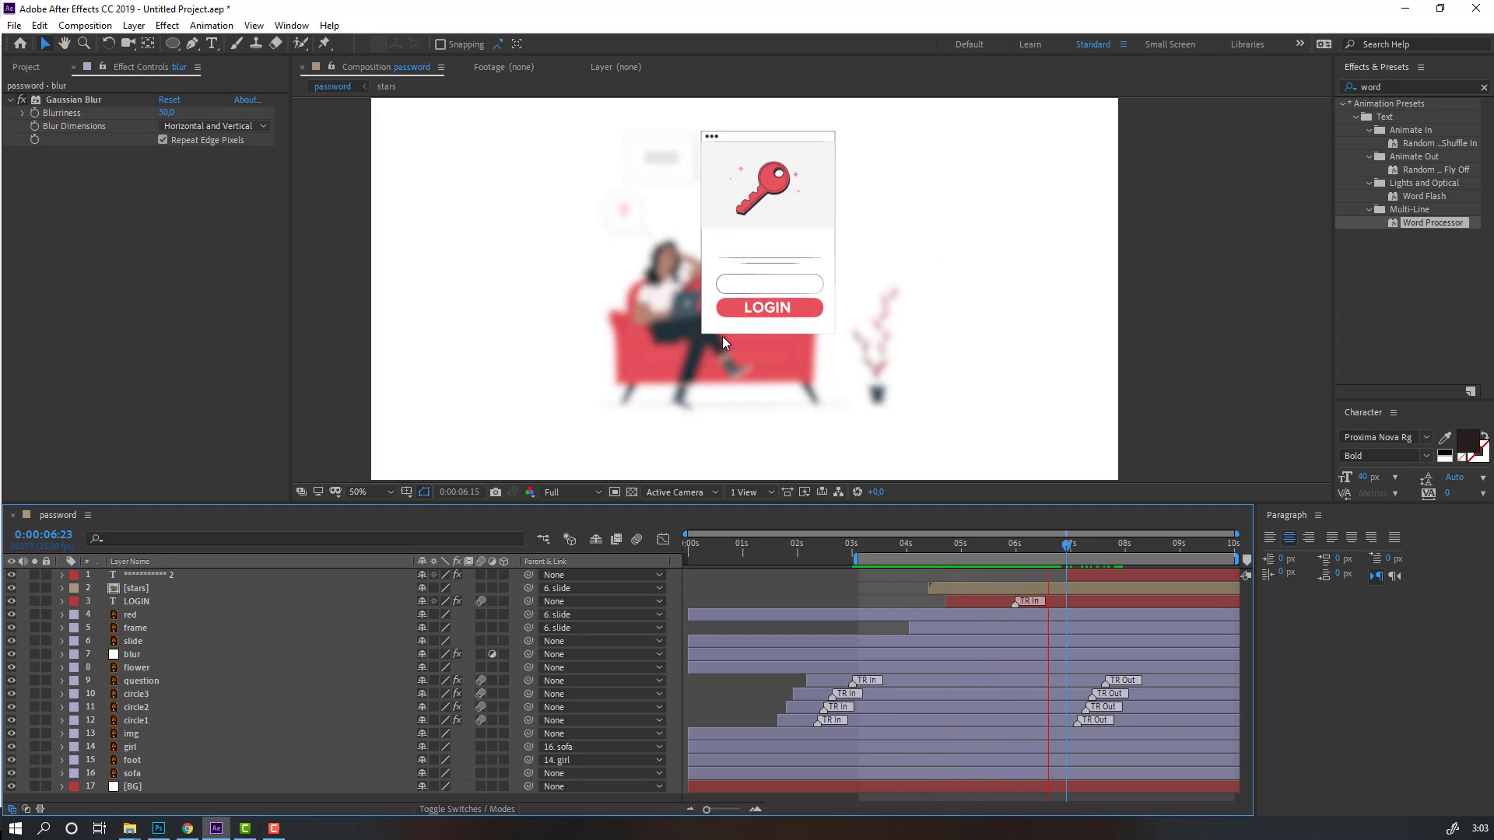
{"action": "left_click", "coordinate": [1101, 574]}
{"action": "key", "text": "u"}
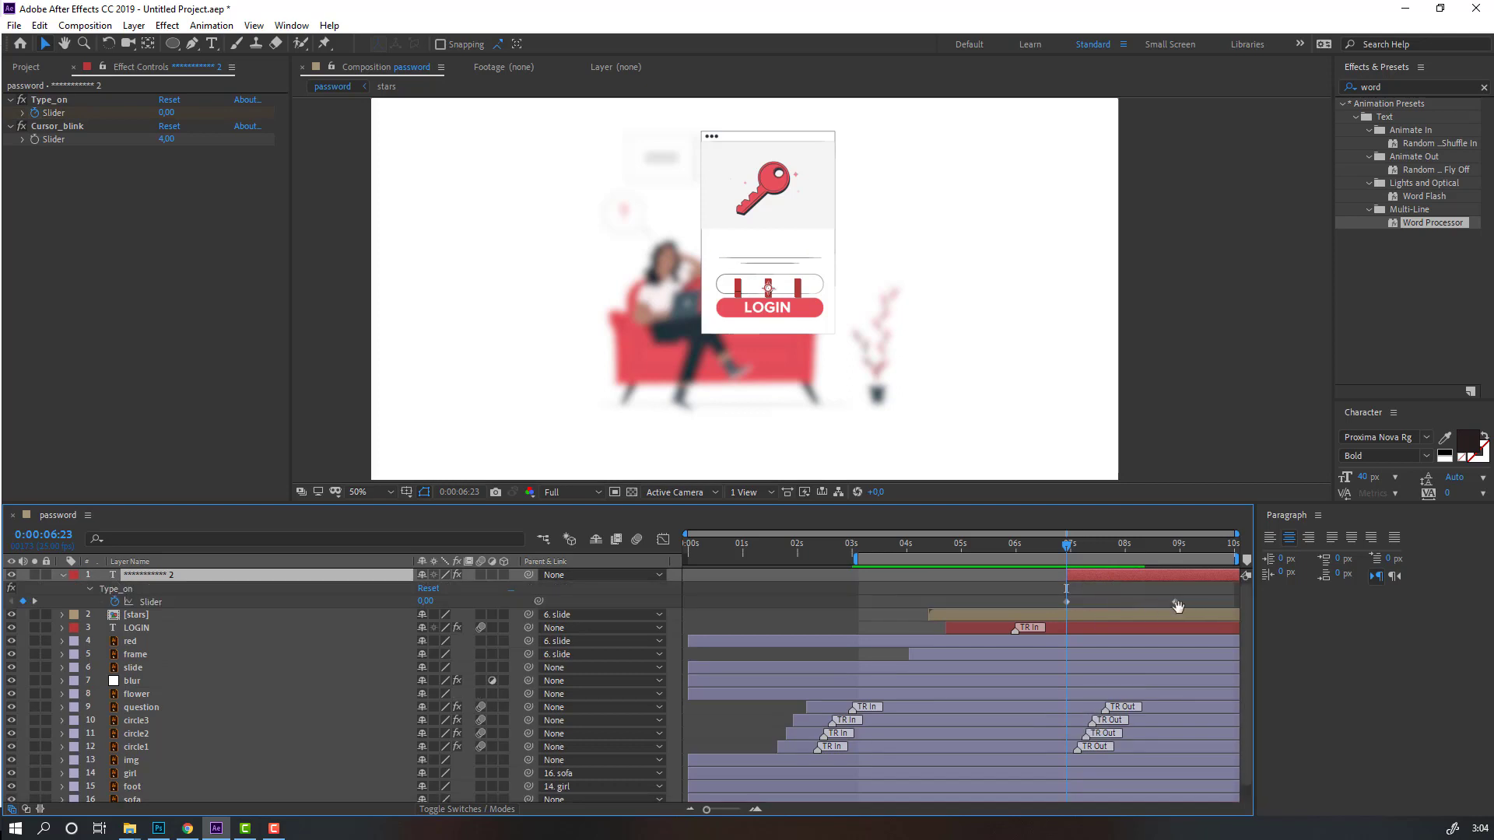
{"action": "mouse_move", "coordinate": [1175, 606]}
{"action": "left_mouse_down"}
{"action": "mouse_move", "coordinate": [1139, 583]}
{"action": "mouse_move", "coordinate": [1205, 608]}
{"action": "left_mouse_up"}
- Move the asterisk layer to start at about 5.3 seconds and extend its end to the end of the composition
{"action": "left_click", "coordinate": [999, 548]}
{"action": "left_click_drag", "start_coordinate": [1041, 573], "coordinate": [963, 547]}
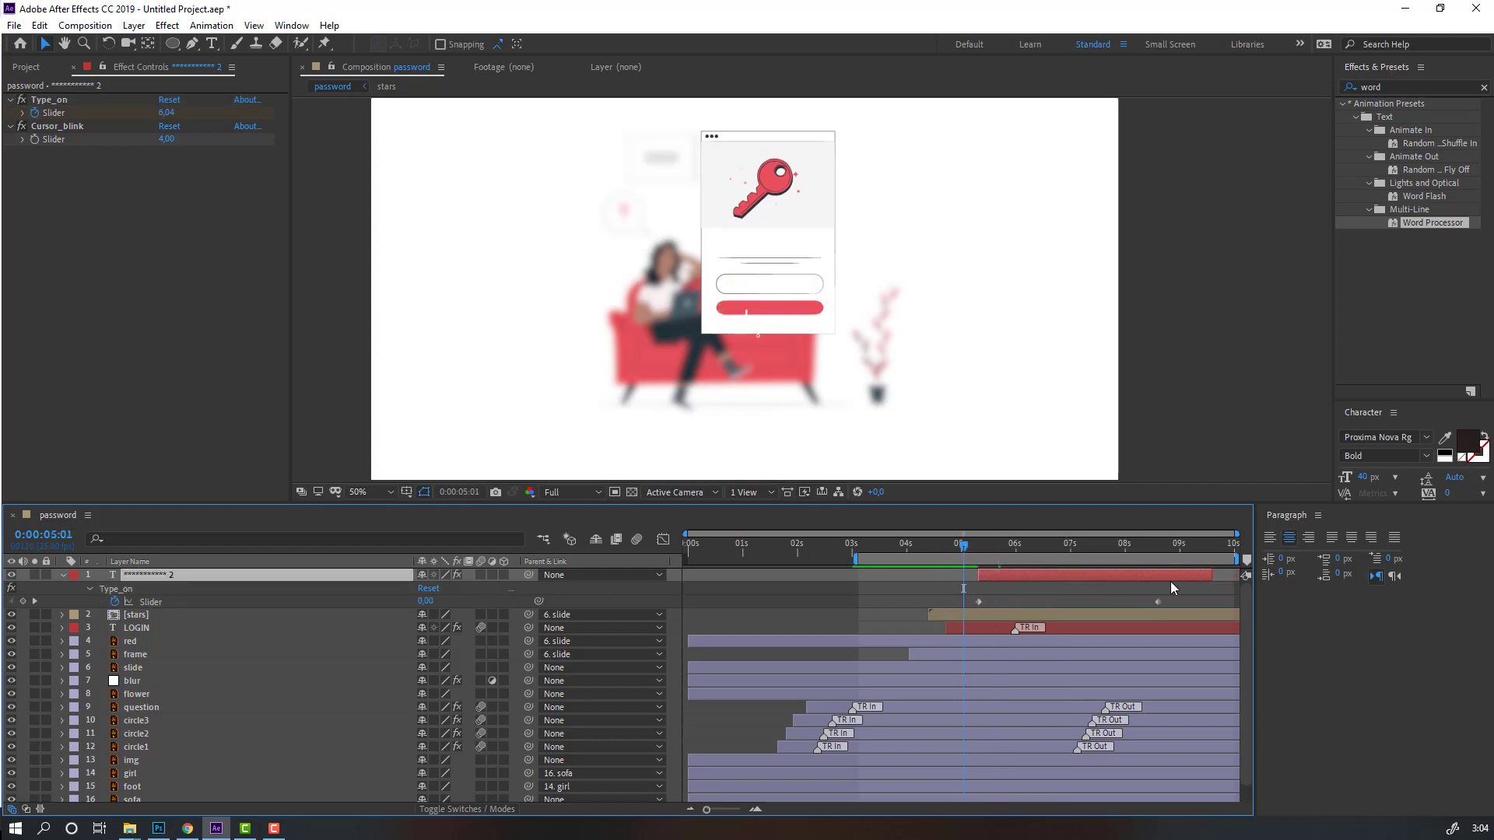
{"action": "left_click_drag", "start_coordinate": [1210, 574], "coordinate": [1255, 575]}
{"action": "key", "text": "space"}
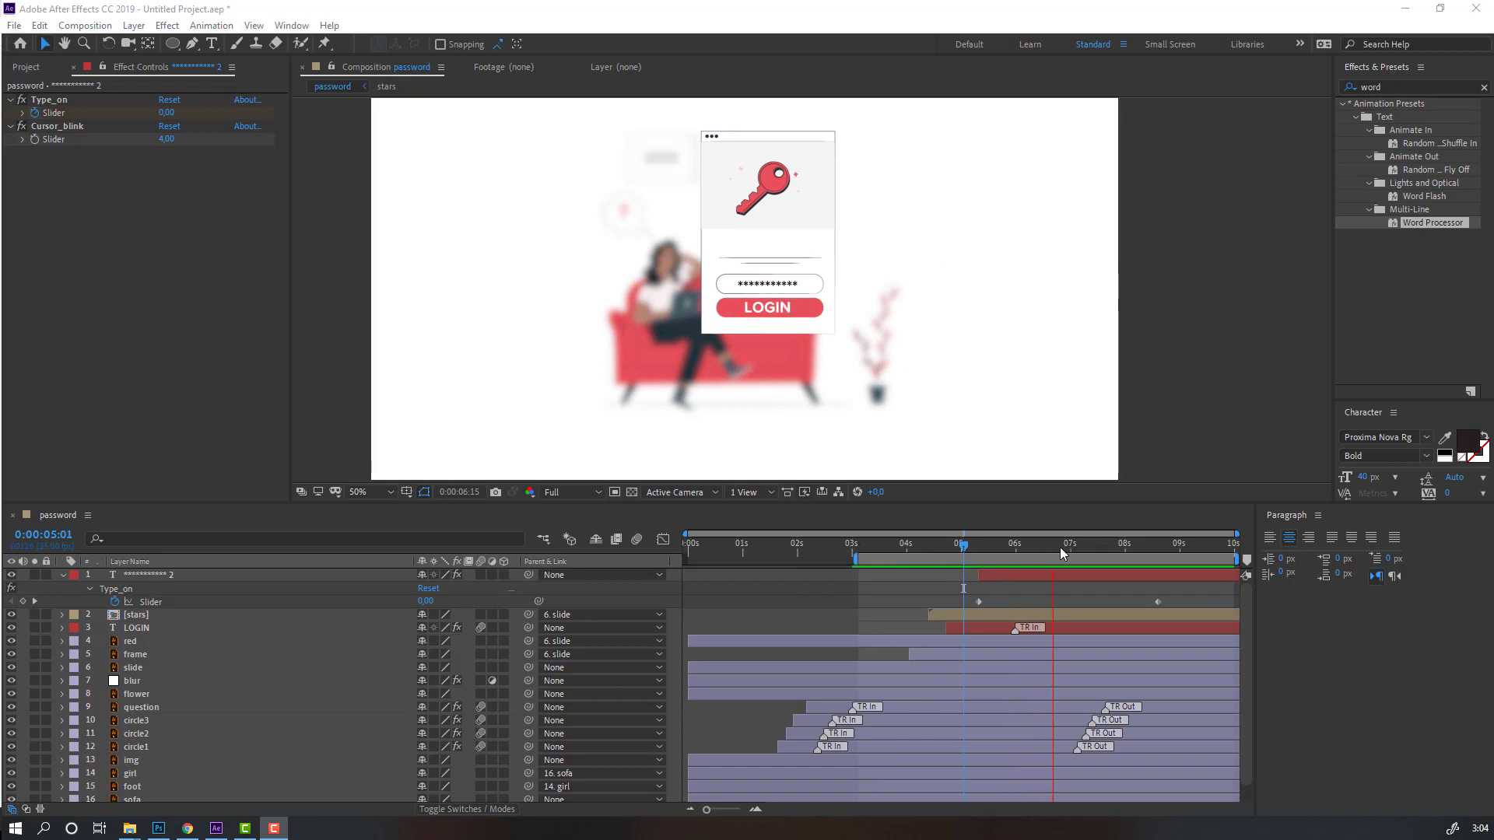
- Move the last Type_on keyframe to about 9.8 seconds and extend the work area back to the composition's start for a preview
{"action": "left_click", "coordinate": [1098, 548]}
{"action": "left_click_drag", "start_coordinate": [1158, 604], "coordinate": [1225, 604]}
{"action": "left_click_drag", "start_coordinate": [950, 557], "coordinate": [606, 563]}
{"action": "left_click", "coordinate": [372, 501]}
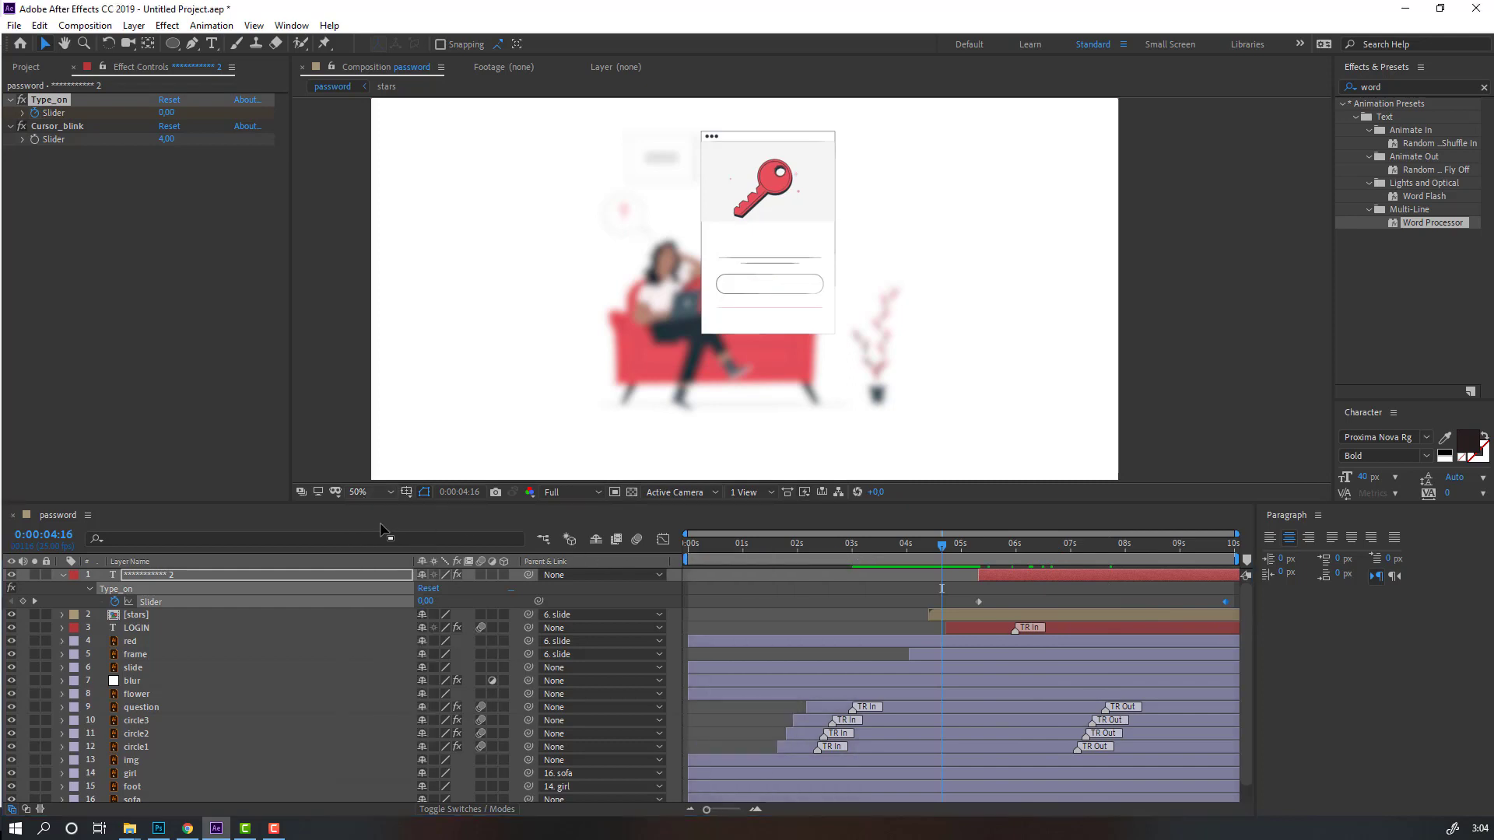
{"action": "left_click", "coordinate": [385, 527]}
{"action": "key", "text": "space"}
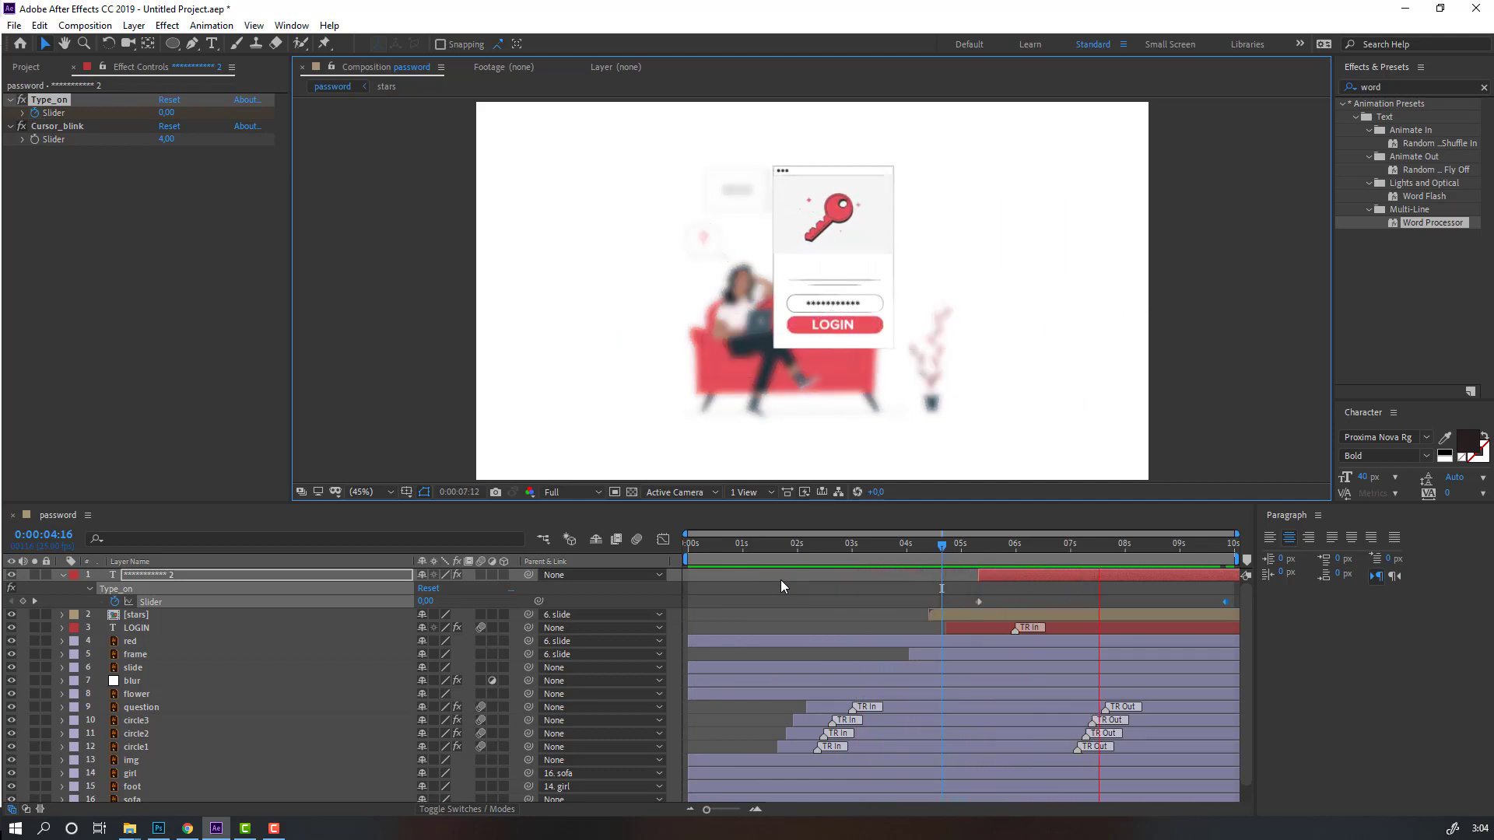
- Collapse the asterisk layer's properties and solo the foot layer at 0:00:03:03
{"action": "left_click_drag", "start_coordinate": [739, 547], "coordinate": [570, 552]}
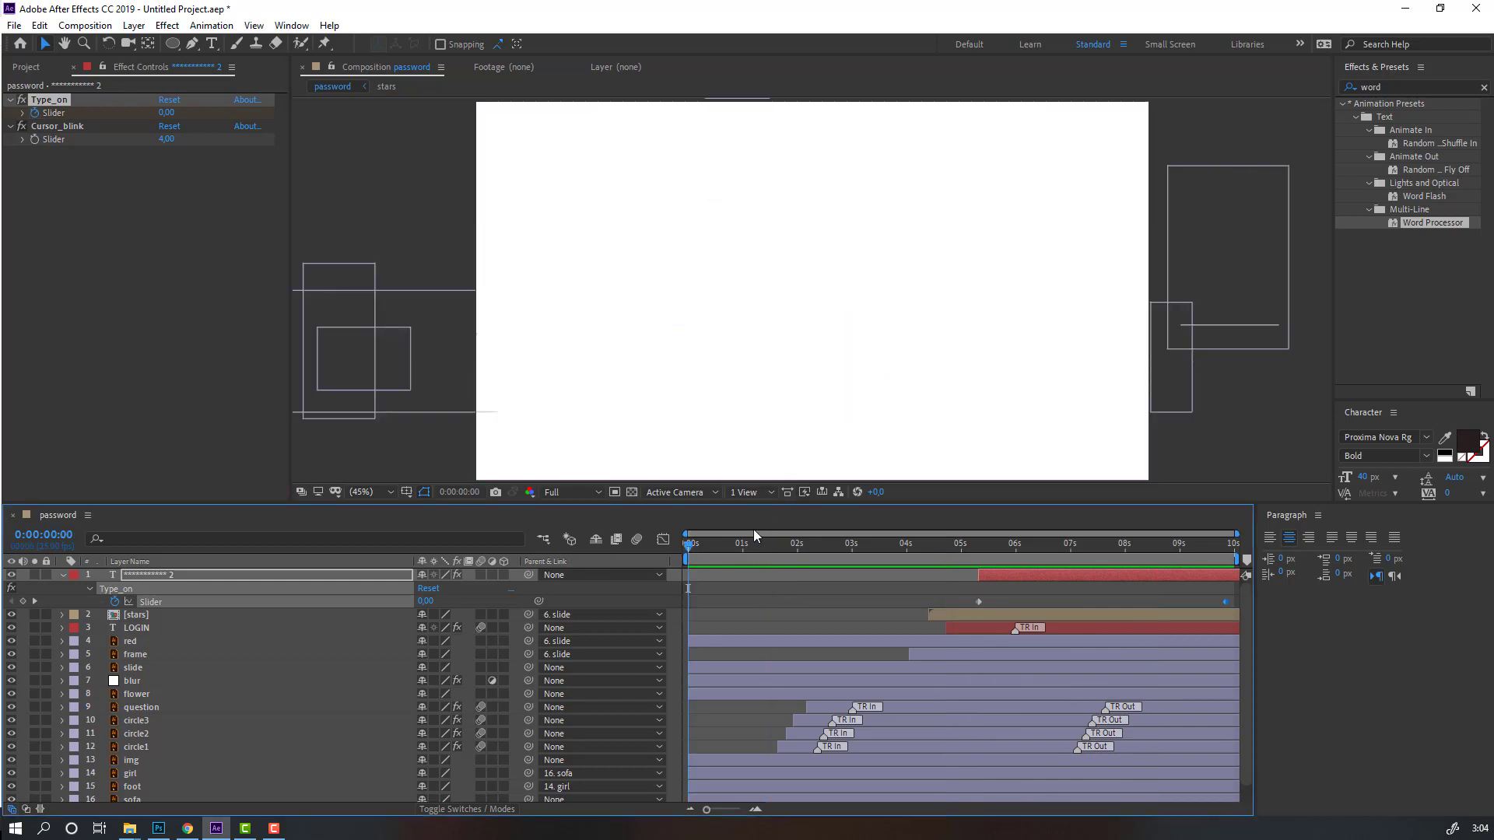
{"action": "left_click_drag", "start_coordinate": [795, 548], "coordinate": [858, 547]}
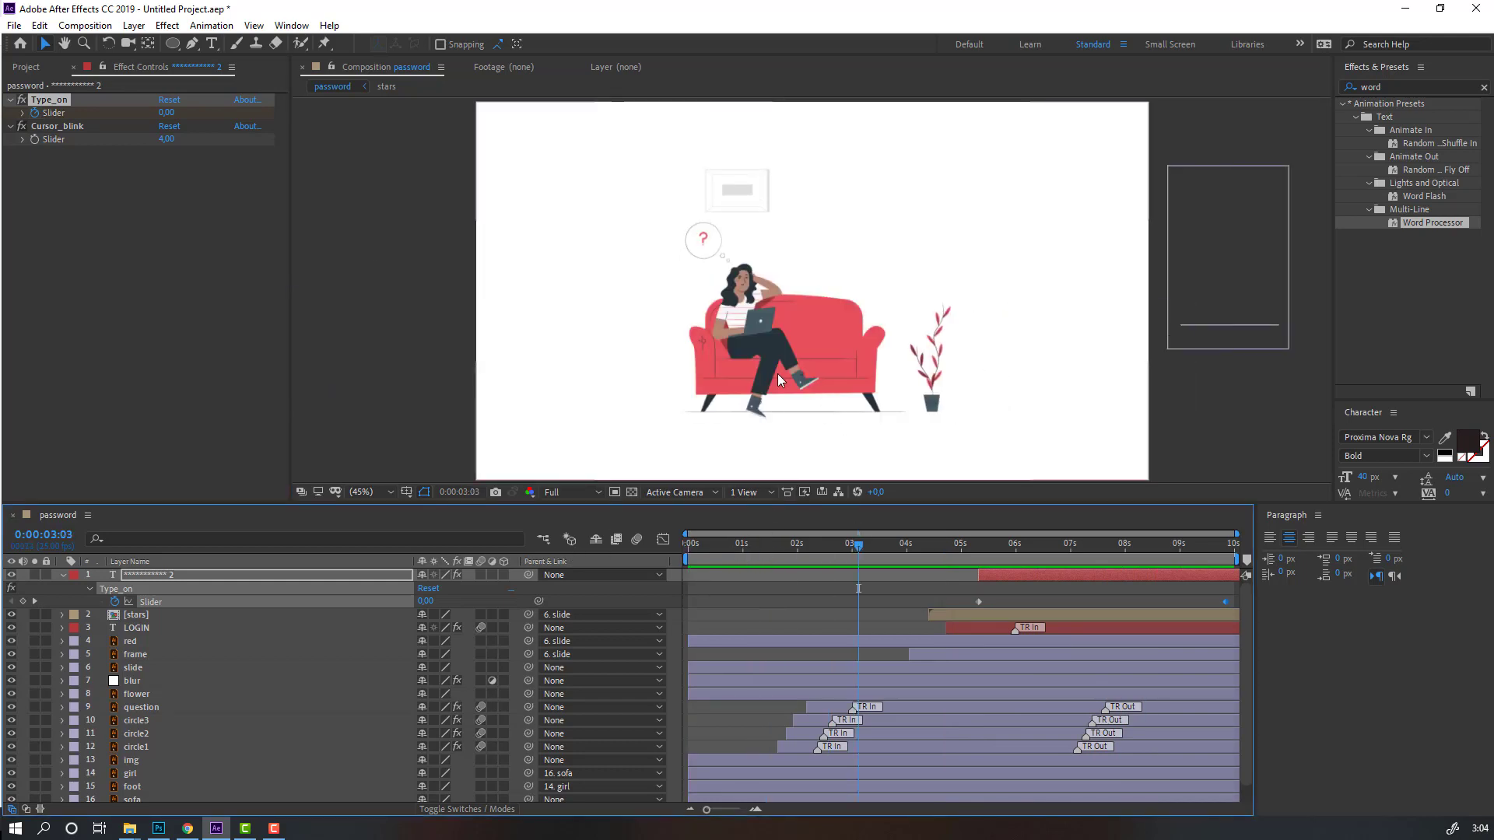
{"action": "left_click", "coordinate": [61, 575]}
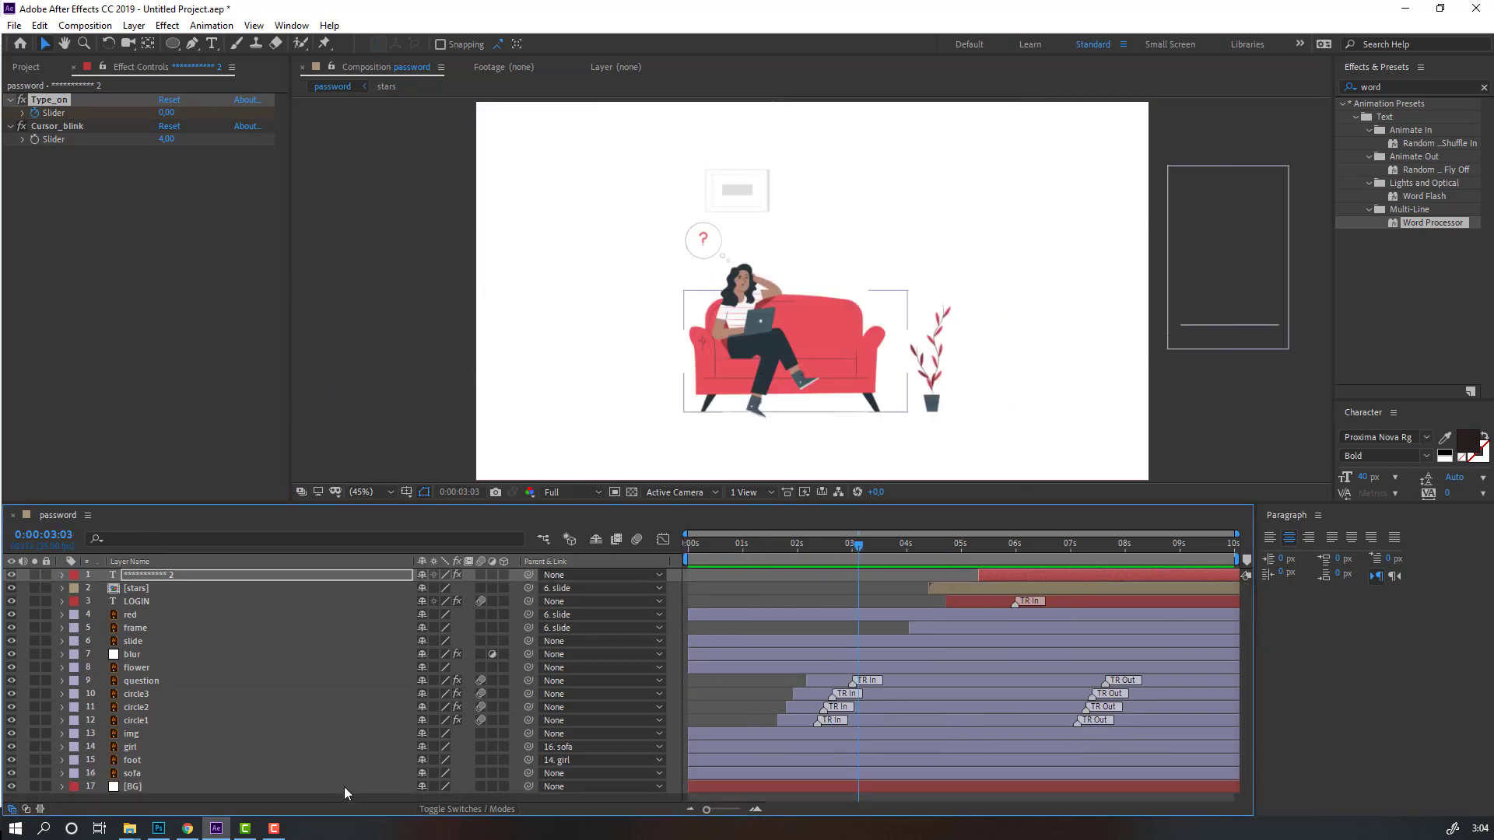
{"action": "left_click", "coordinate": [134, 761]}
{"action": "left_click", "coordinate": [35, 760]}
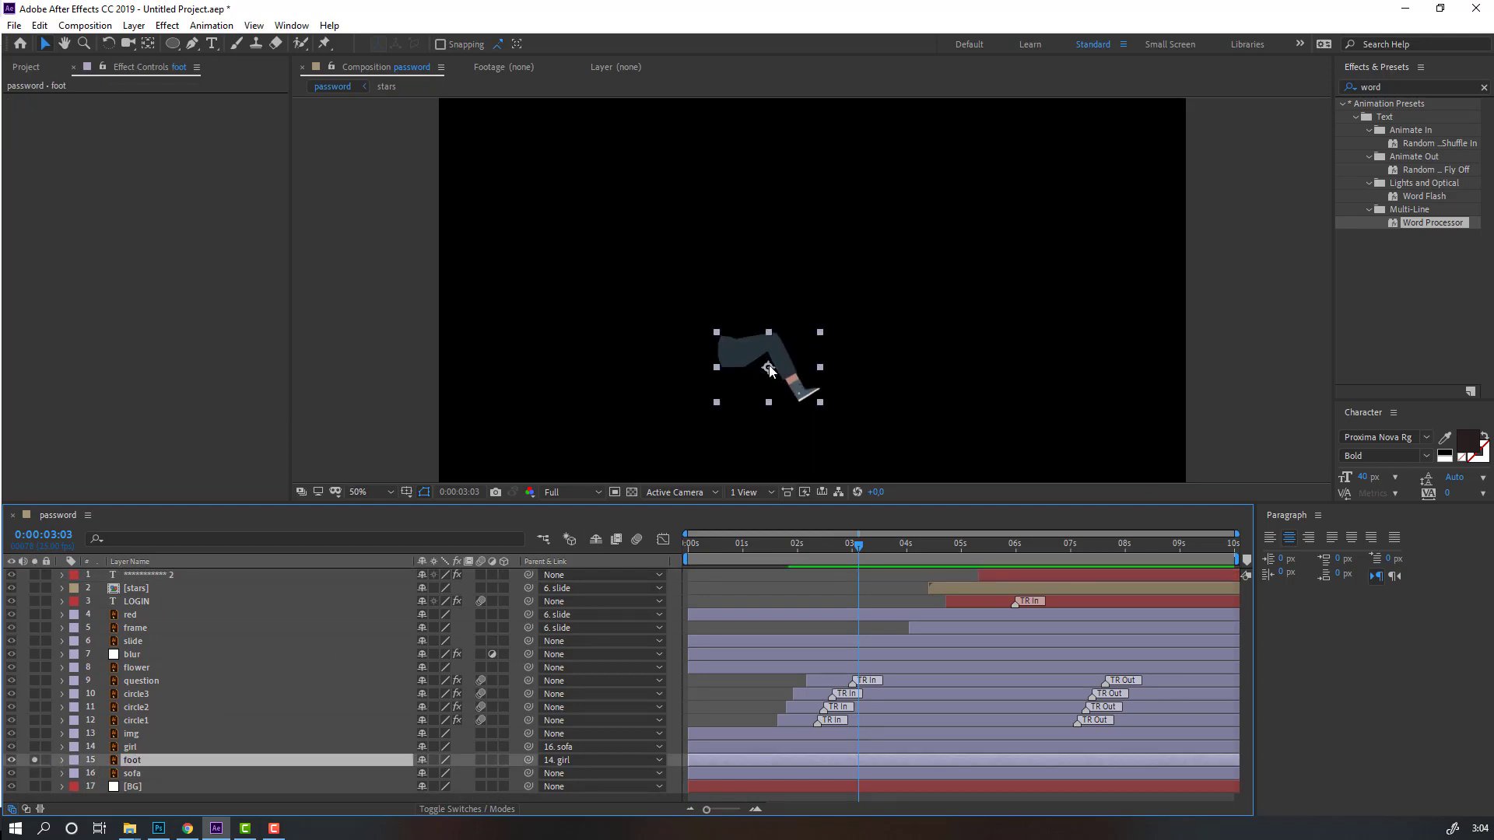
- Place puppet pins on the foot layer's thigh end, knee and shoe, nudging the shoe pin slightly toward the standing leg
{"action": "scroll", "coordinate": [795, 336], "scroll_direction": "up", "scroll_amount": 3}
{"action": "scroll", "coordinate": [795, 336], "scroll_direction": "up", "scroll_amount": 2}
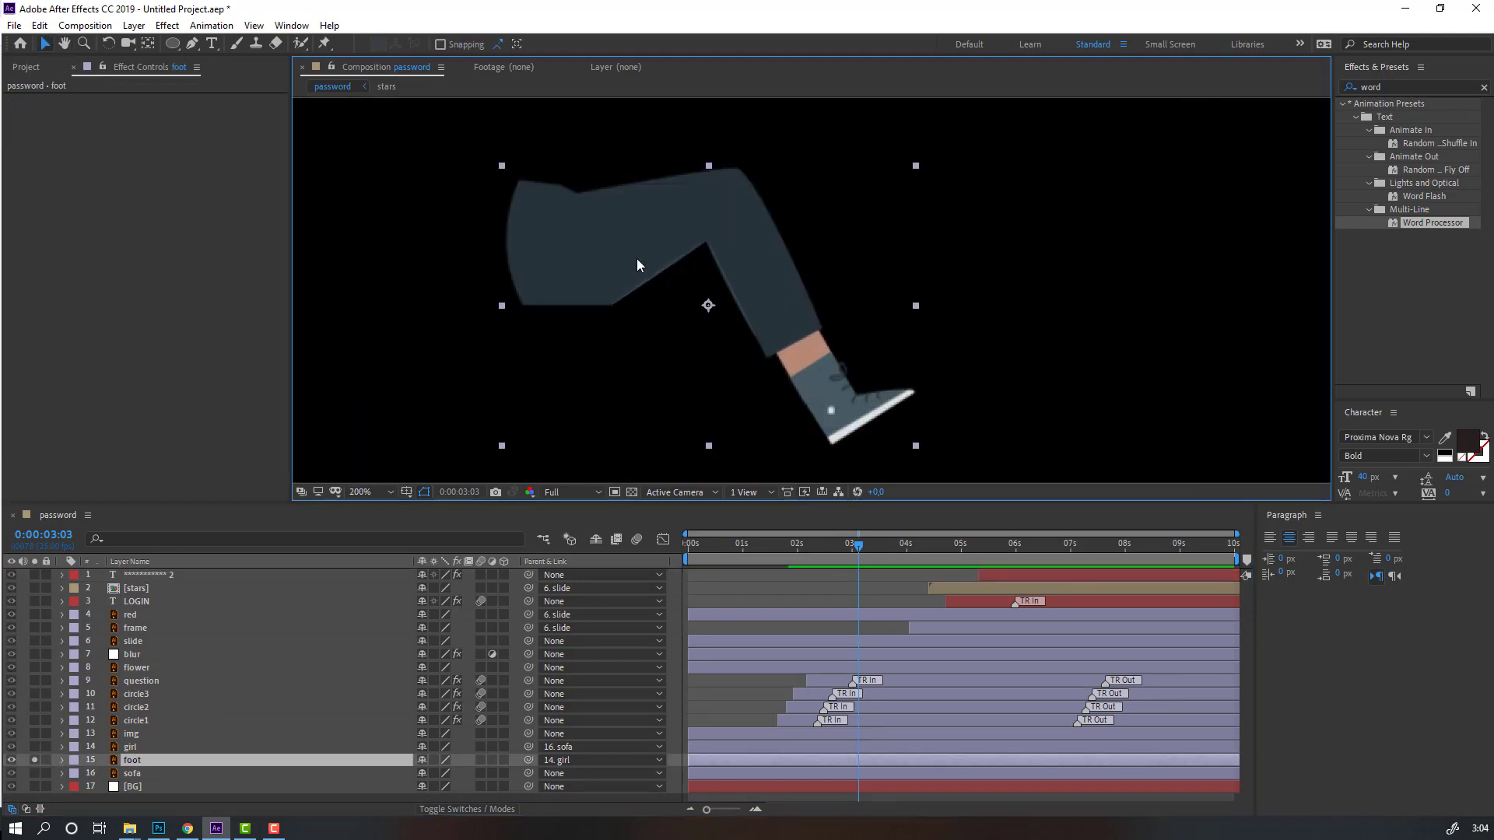
{"action": "left_click", "coordinate": [324, 44]}
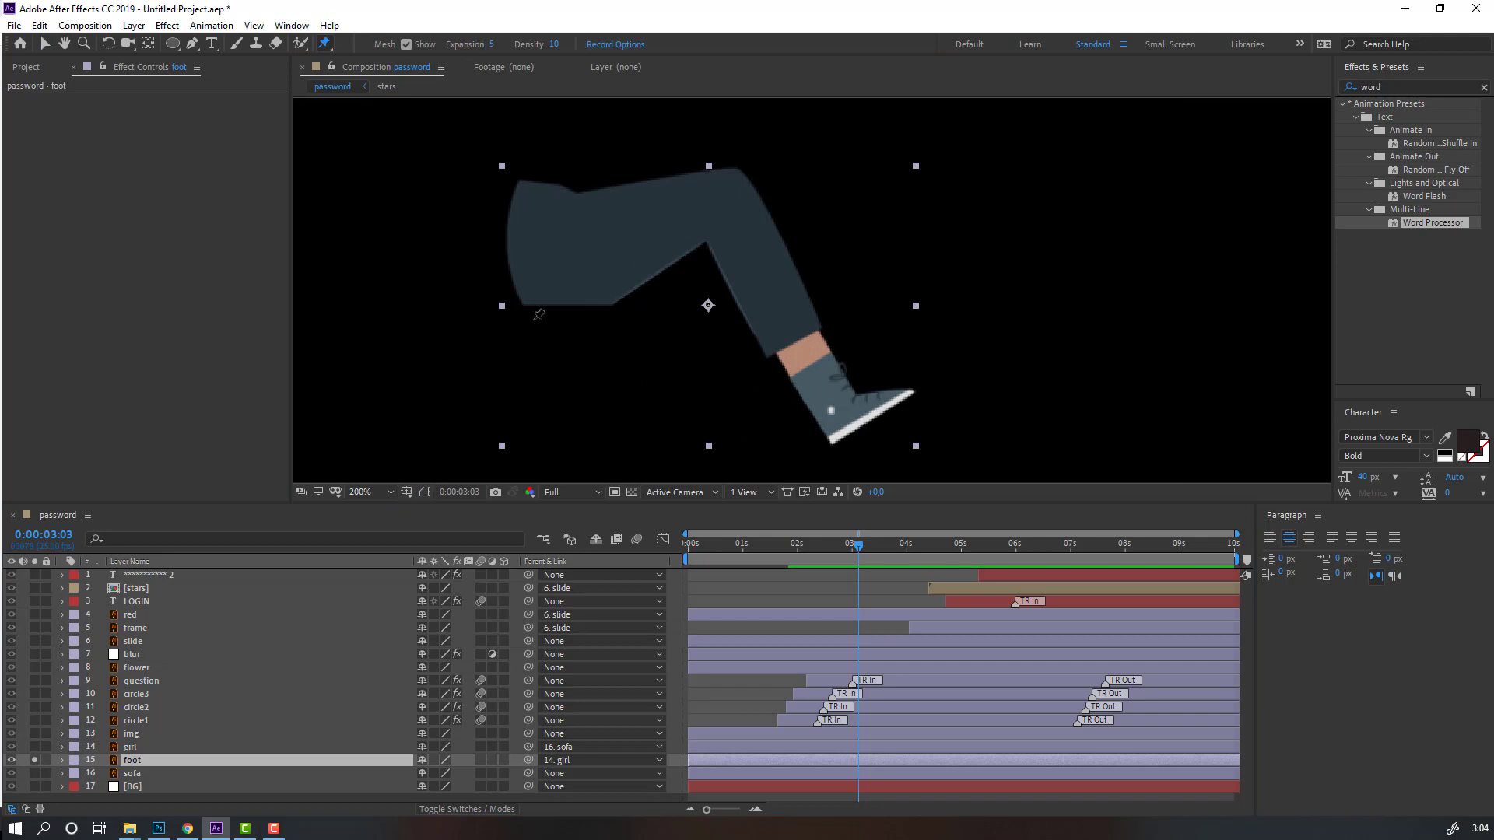
{"action": "left_click", "coordinate": [531, 238]}
{"action": "left_click", "coordinate": [724, 208]}
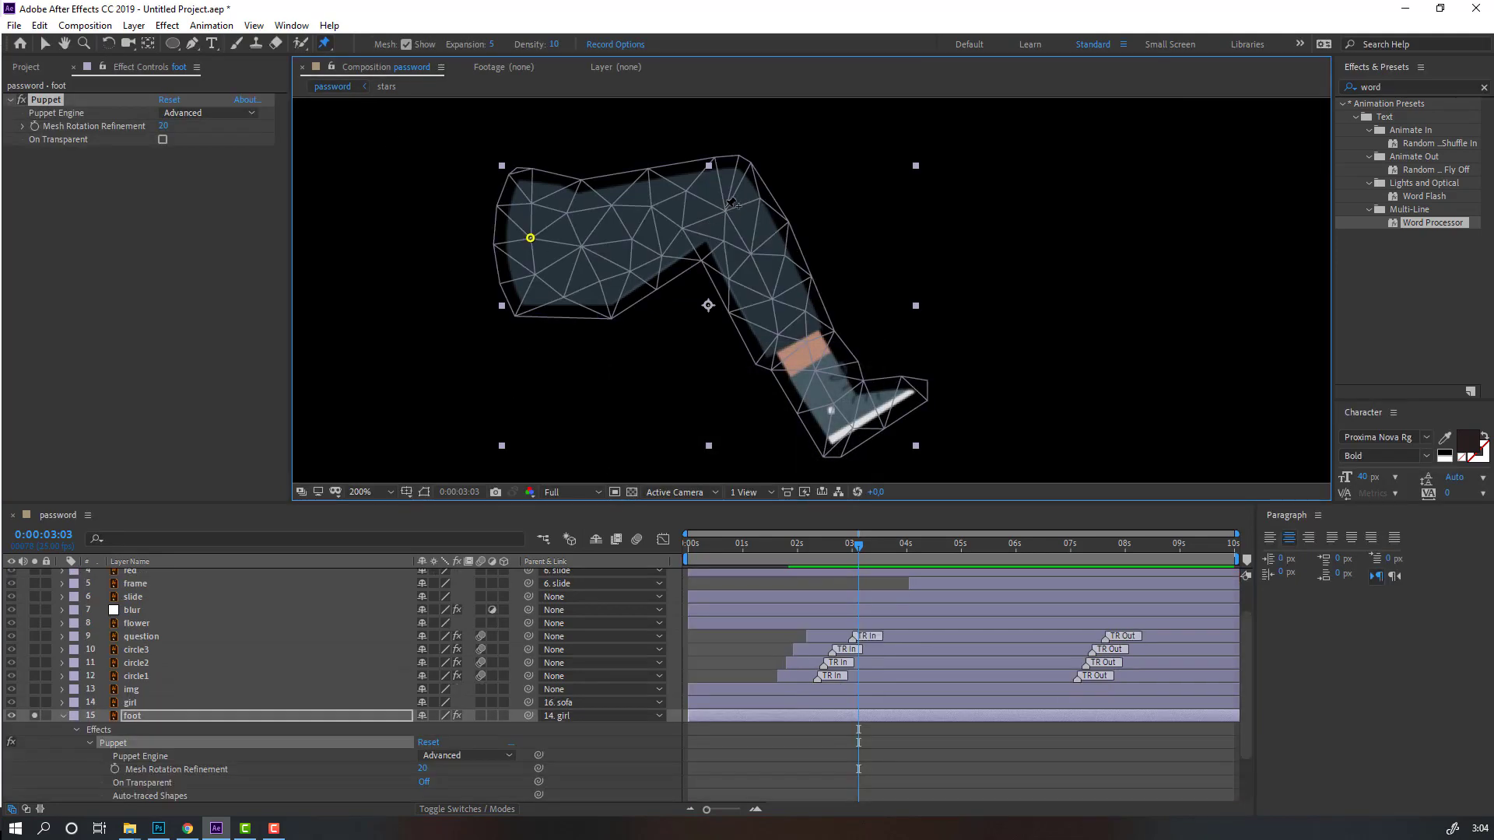
{"action": "mouse_move", "coordinate": [869, 418]}
{"action": "left_mouse_down"}
{"action": "mouse_move", "coordinate": [827, 433]}
{"action": "mouse_move", "coordinate": [872, 421]}
{"action": "mouse_move", "coordinate": [846, 430]}
{"action": "left_mouse_up"}
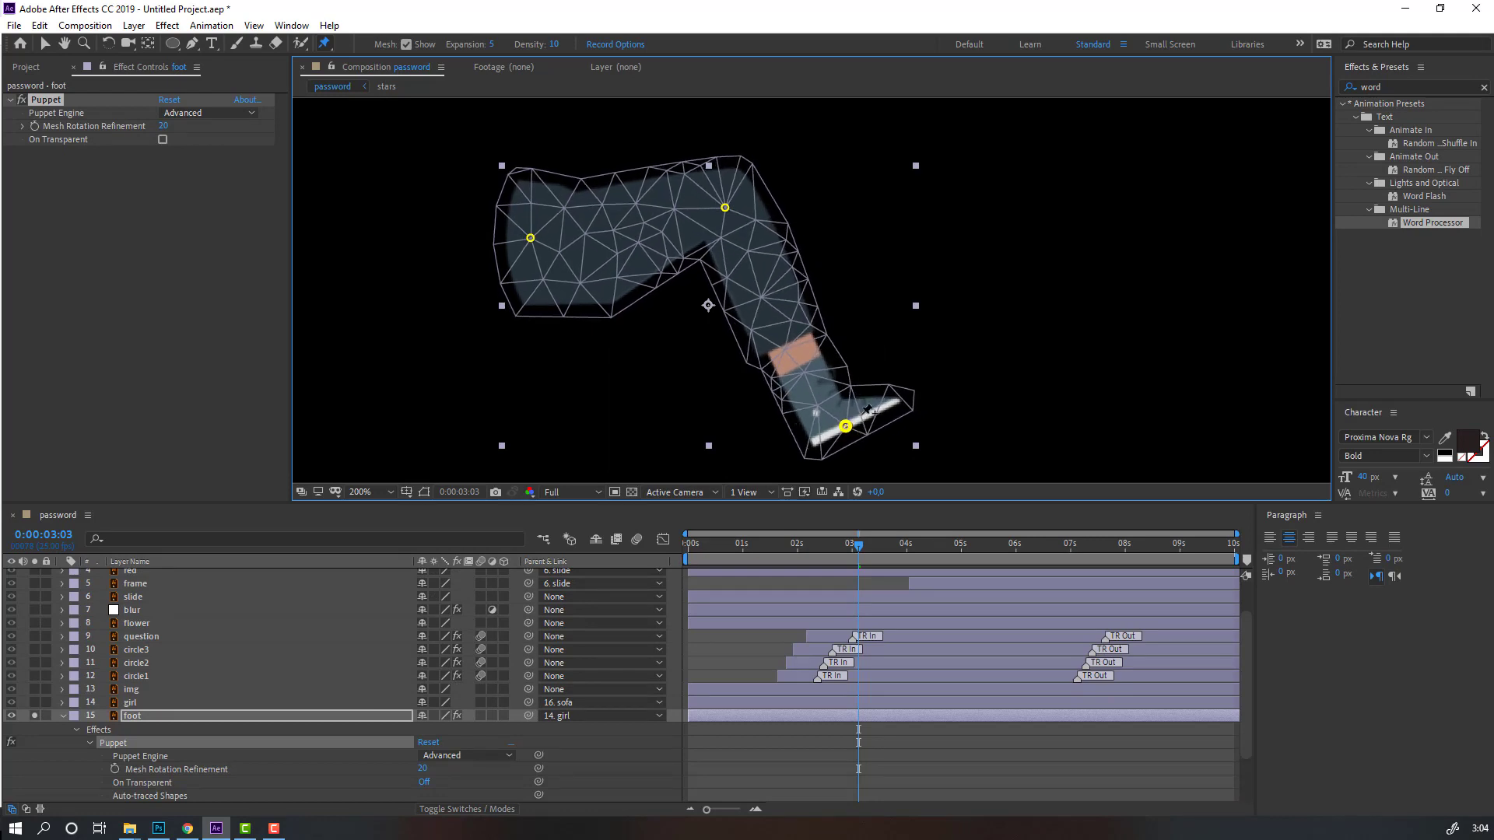
- Unsolo the foot layer and expand its puppet mesh down to the Position property of Puppet Pin 3
{"action": "left_click", "coordinate": [35, 715]}
{"action": "scroll", "coordinate": [747, 311], "scroll_direction": "down", "scroll_amount": 2}
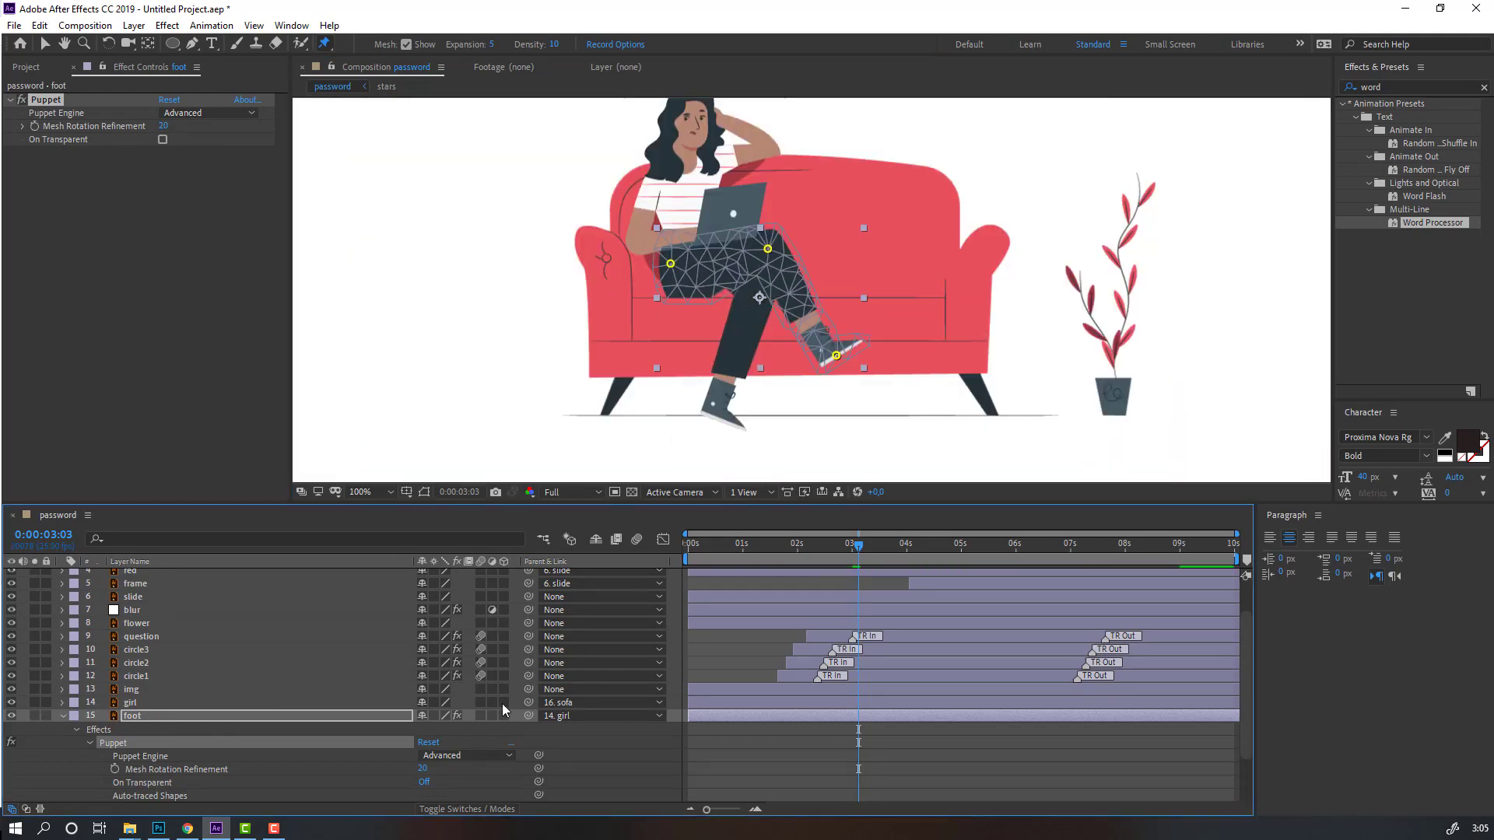
{"action": "mouse_move", "coordinate": [847, 541]}
{"action": "left_mouse_down"}
{"action": "mouse_move", "coordinate": [777, 541]}
{"action": "mouse_move", "coordinate": [837, 528]}
{"action": "left_mouse_up"}
{"action": "scroll", "coordinate": [86, 761], "scroll_direction": "down", "scroll_amount": 1}
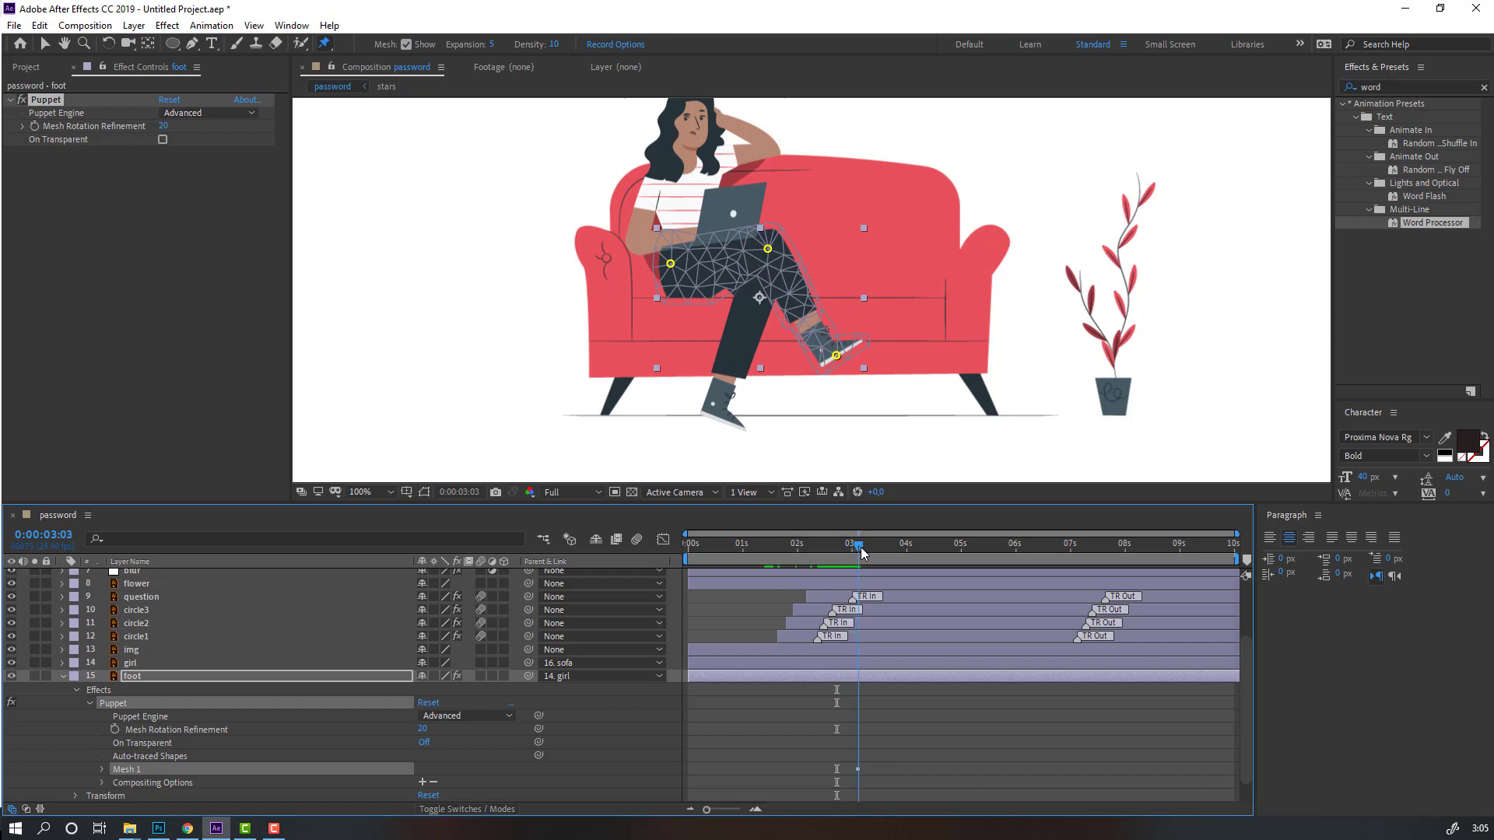
{"action": "left_click", "coordinate": [101, 770]}
{"action": "scroll", "coordinate": [101, 755], "scroll_direction": "down", "scroll_amount": 1}
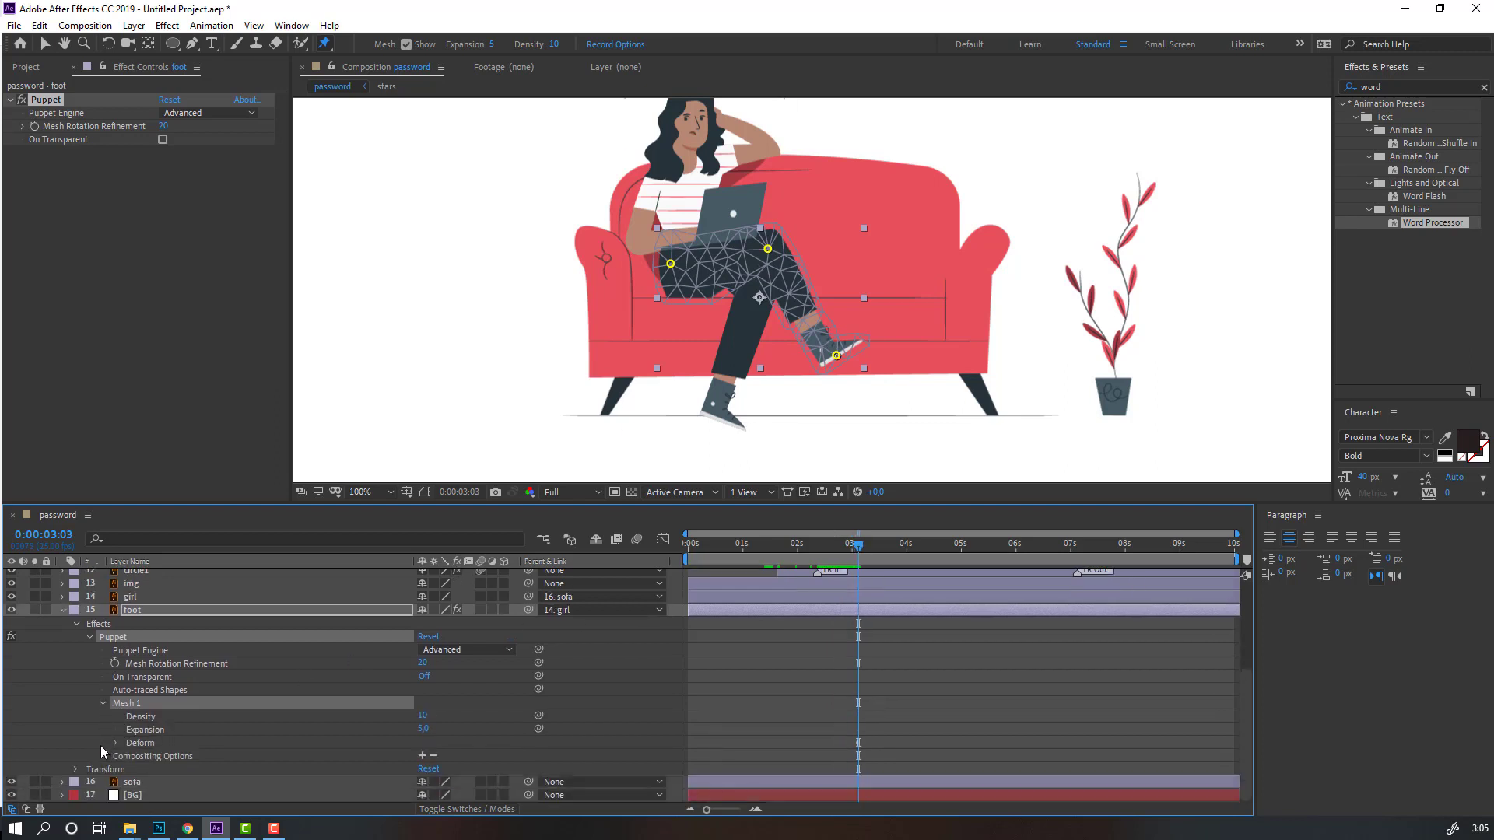
{"action": "left_click", "coordinate": [115, 743]}
{"action": "scroll", "coordinate": [81, 738], "scroll_direction": "down", "scroll_amount": 1}
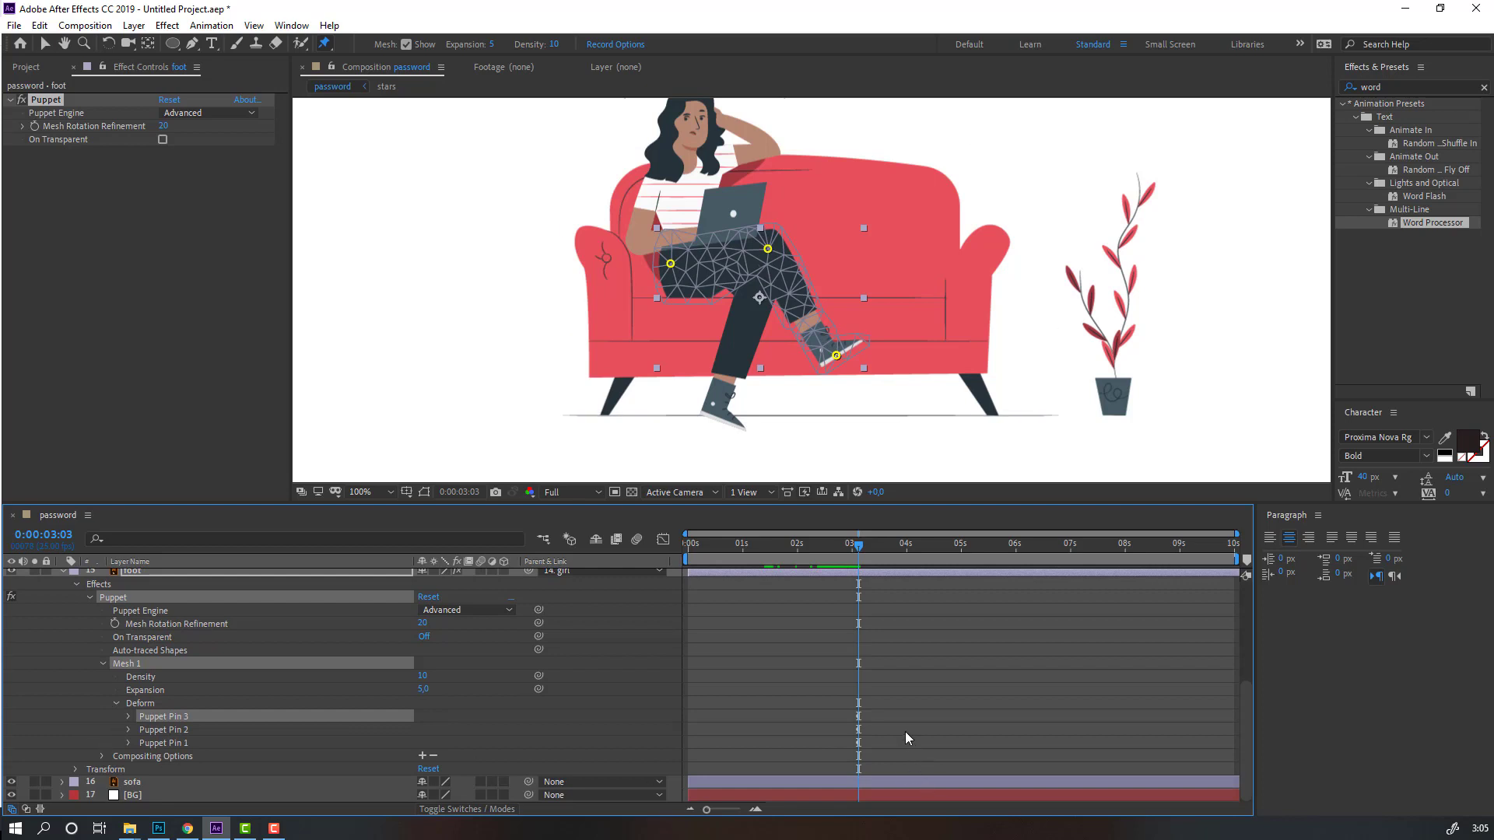
{"action": "left_click", "coordinate": [848, 371]}
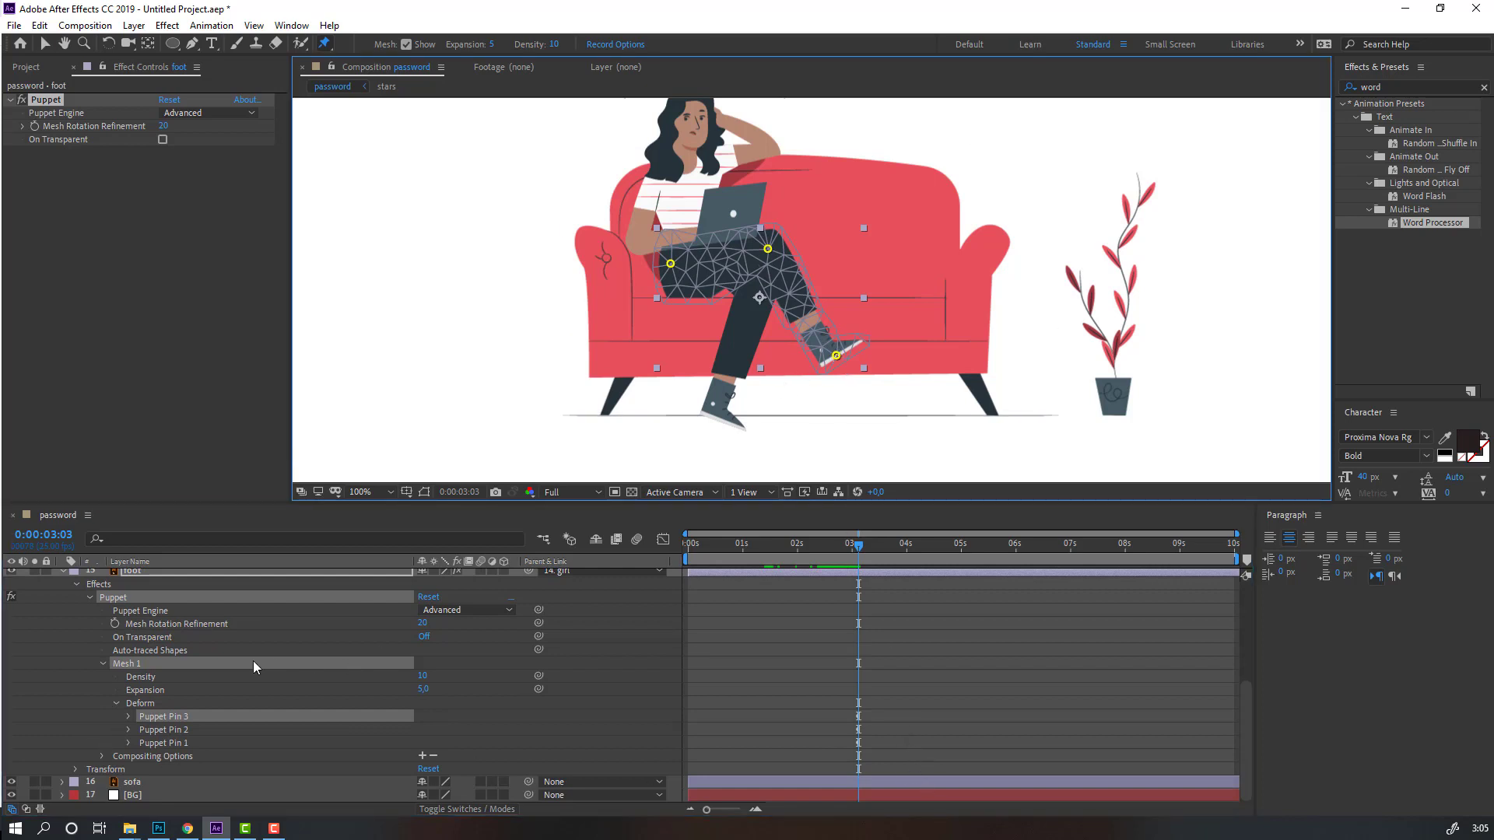
{"action": "left_click", "coordinate": [129, 717]}
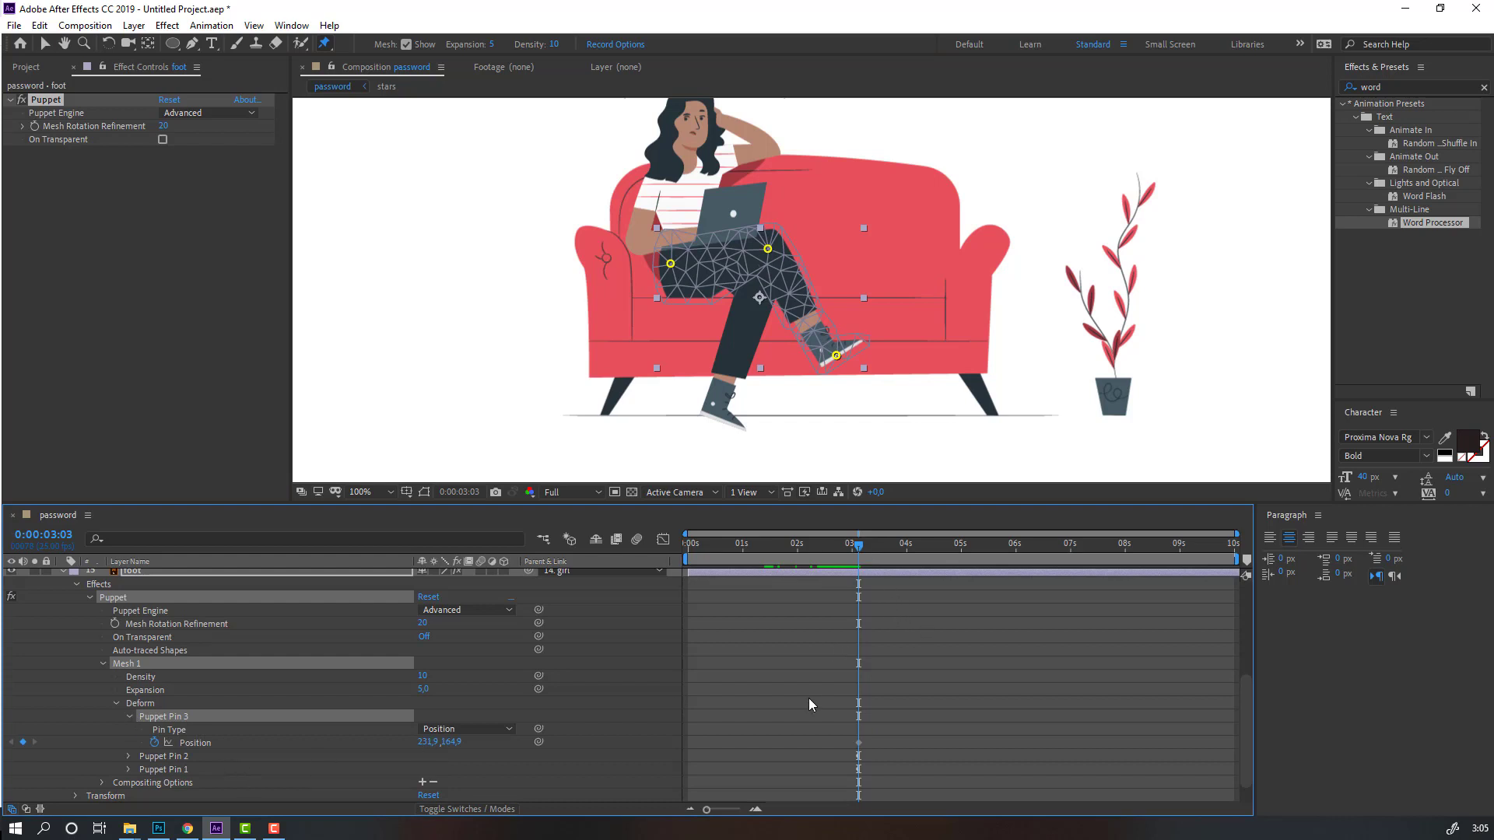
- Keyframe the shoe pin's position to 252.9, 147.9 at 0:00:03:13 and back to 231.9, 164.9 at 0:00:03:23
{"action": "key", "text": "space"}
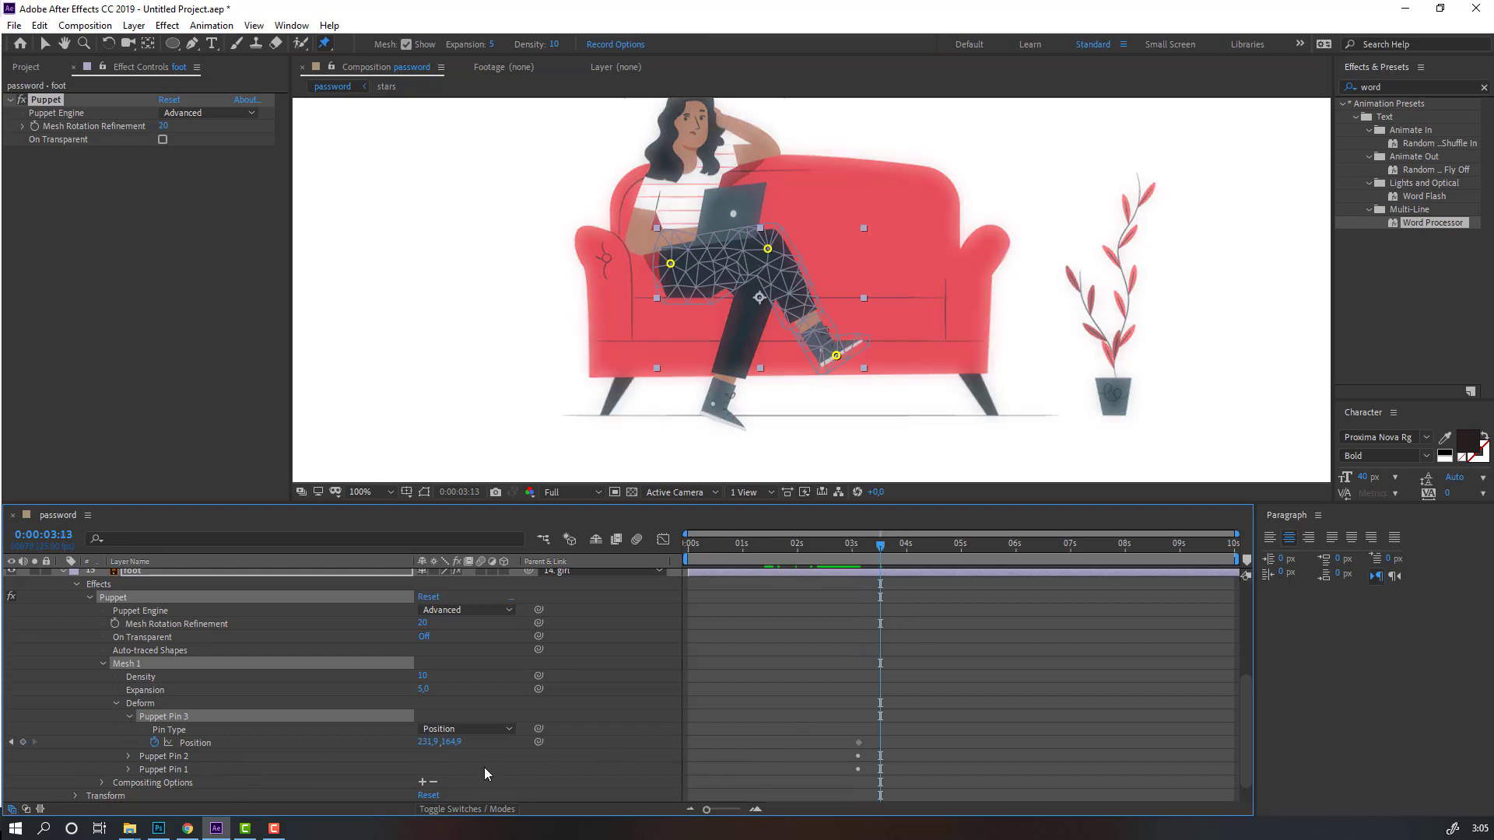
{"action": "left_click_drag", "start_coordinate": [426, 741], "coordinate": [437, 744]}
{"action": "key", "text": "shift+Page_Down"}
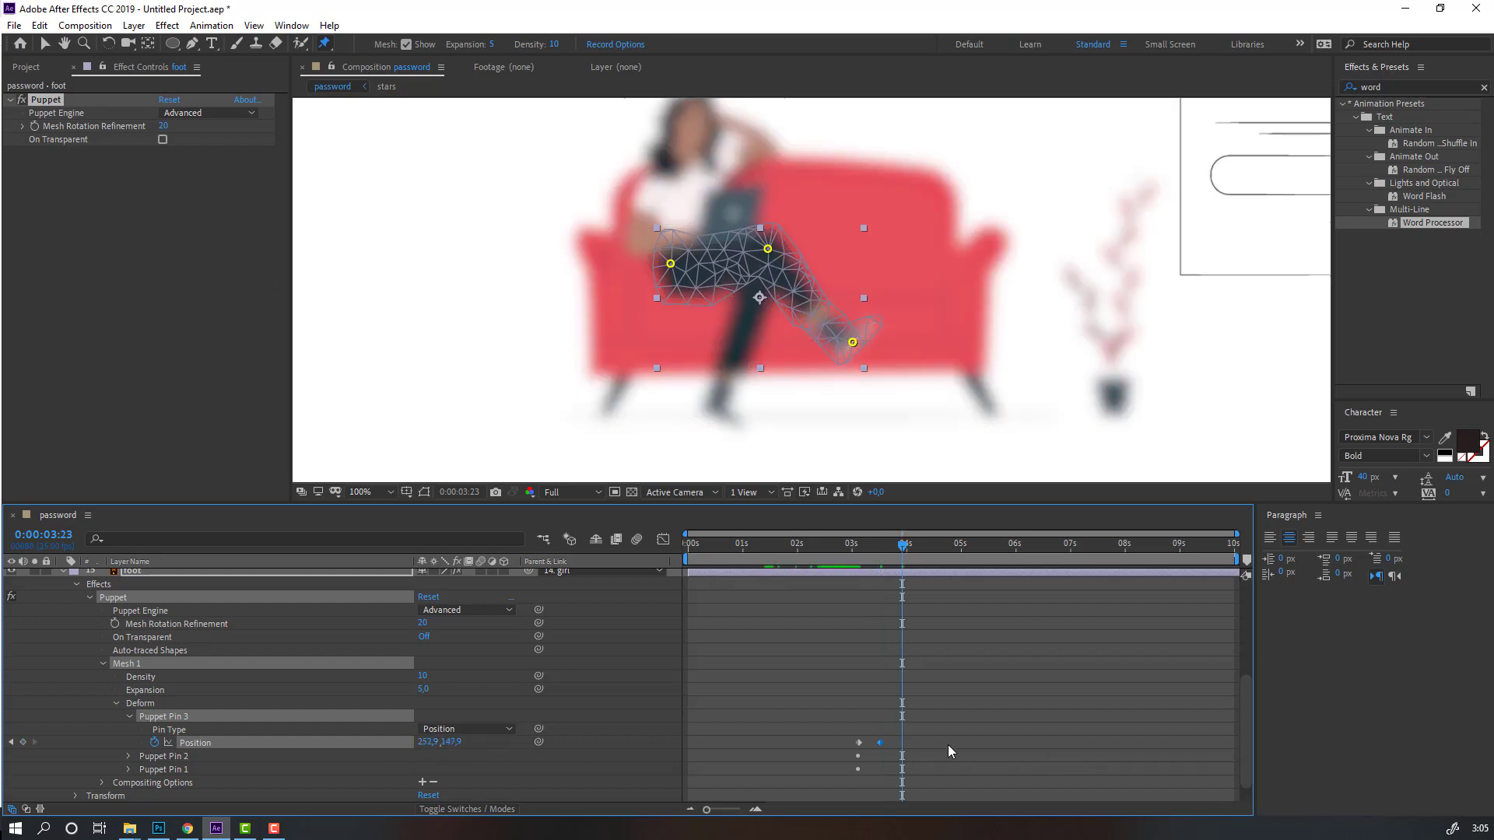
{"action": "key", "text": "ctrl+v"}
- Preview the foot swing from 0:00:03:02 and limit the work area to roughly 3 to 4 seconds around its keyframes
{"action": "mouse_move", "coordinate": [850, 551]}
{"action": "left_mouse_down"}
{"action": "mouse_move", "coordinate": [909, 543]}
{"action": "mouse_move", "coordinate": [857, 547]}
{"action": "left_mouse_up"}
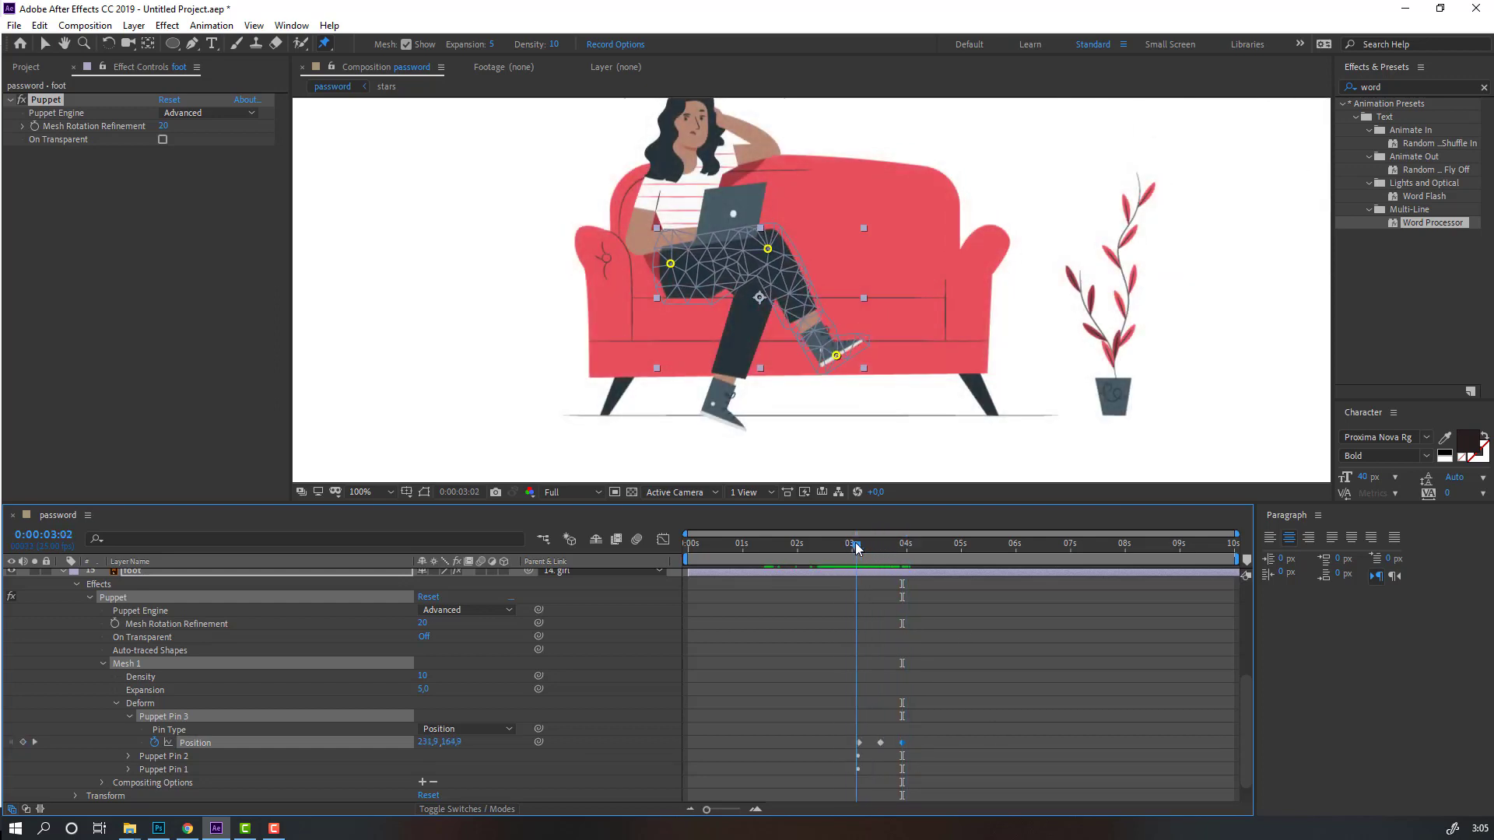
{"action": "key", "text": "space"}
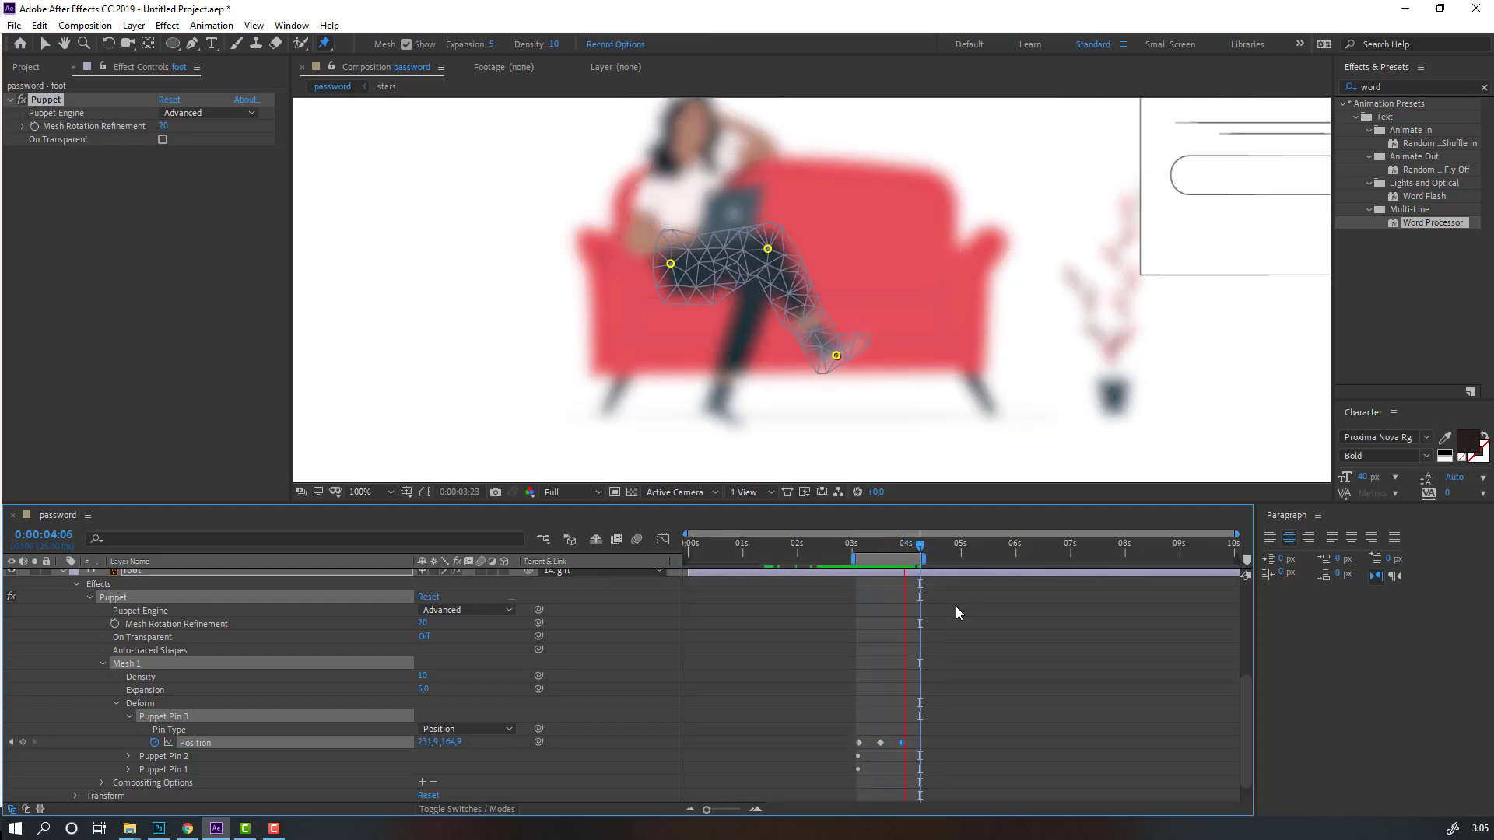
{"action": "key", "text": "space"}
{"action": "left_click_drag", "start_coordinate": [931, 562], "coordinate": [906, 561]}
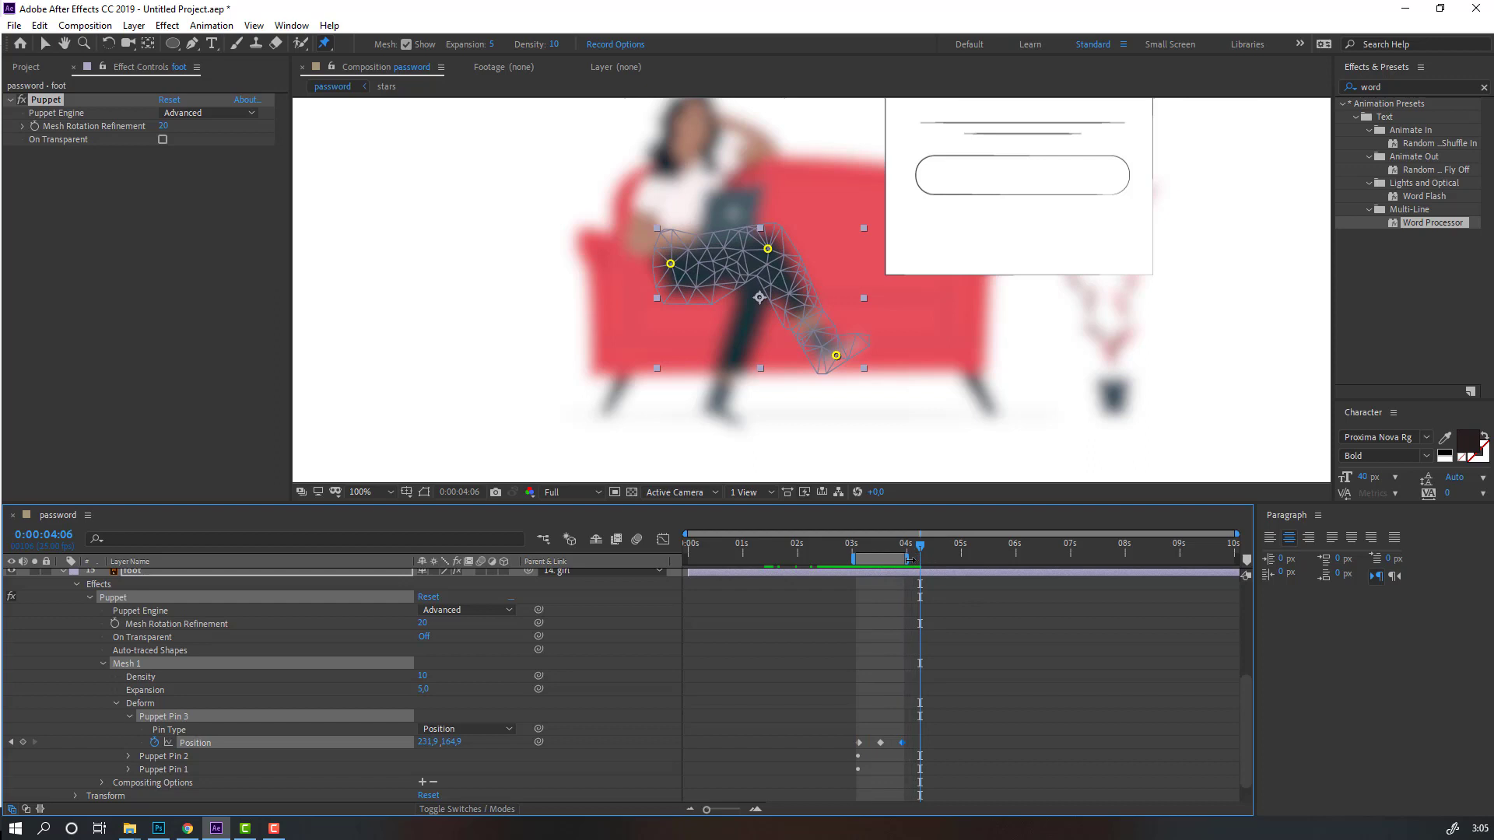
- Preview the foot swing and apply Easy Ease to all three of the shoe pin's position keyframes
{"action": "key", "text": "space"}
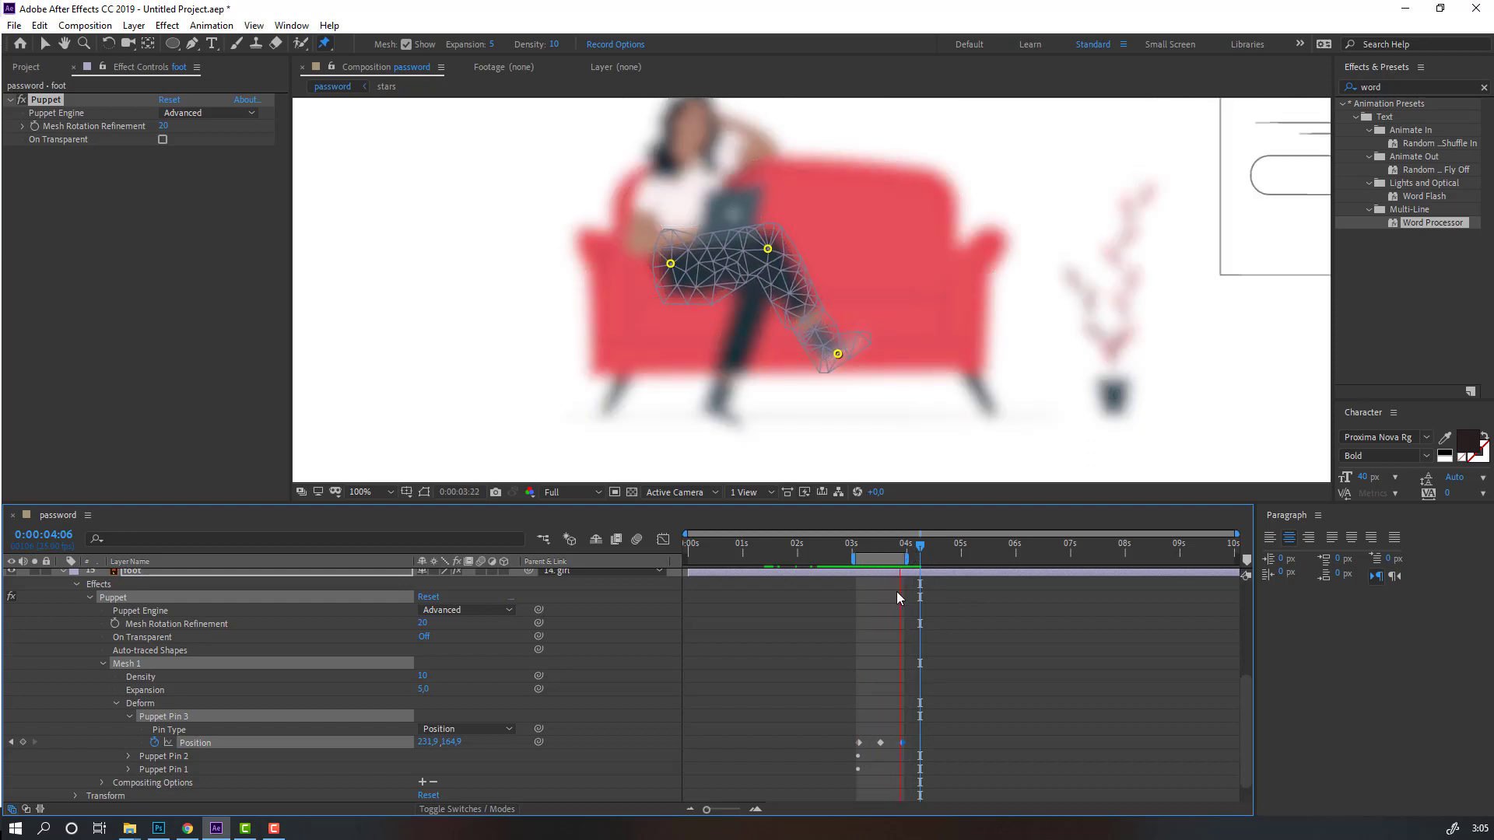
{"action": "key", "text": "space"}
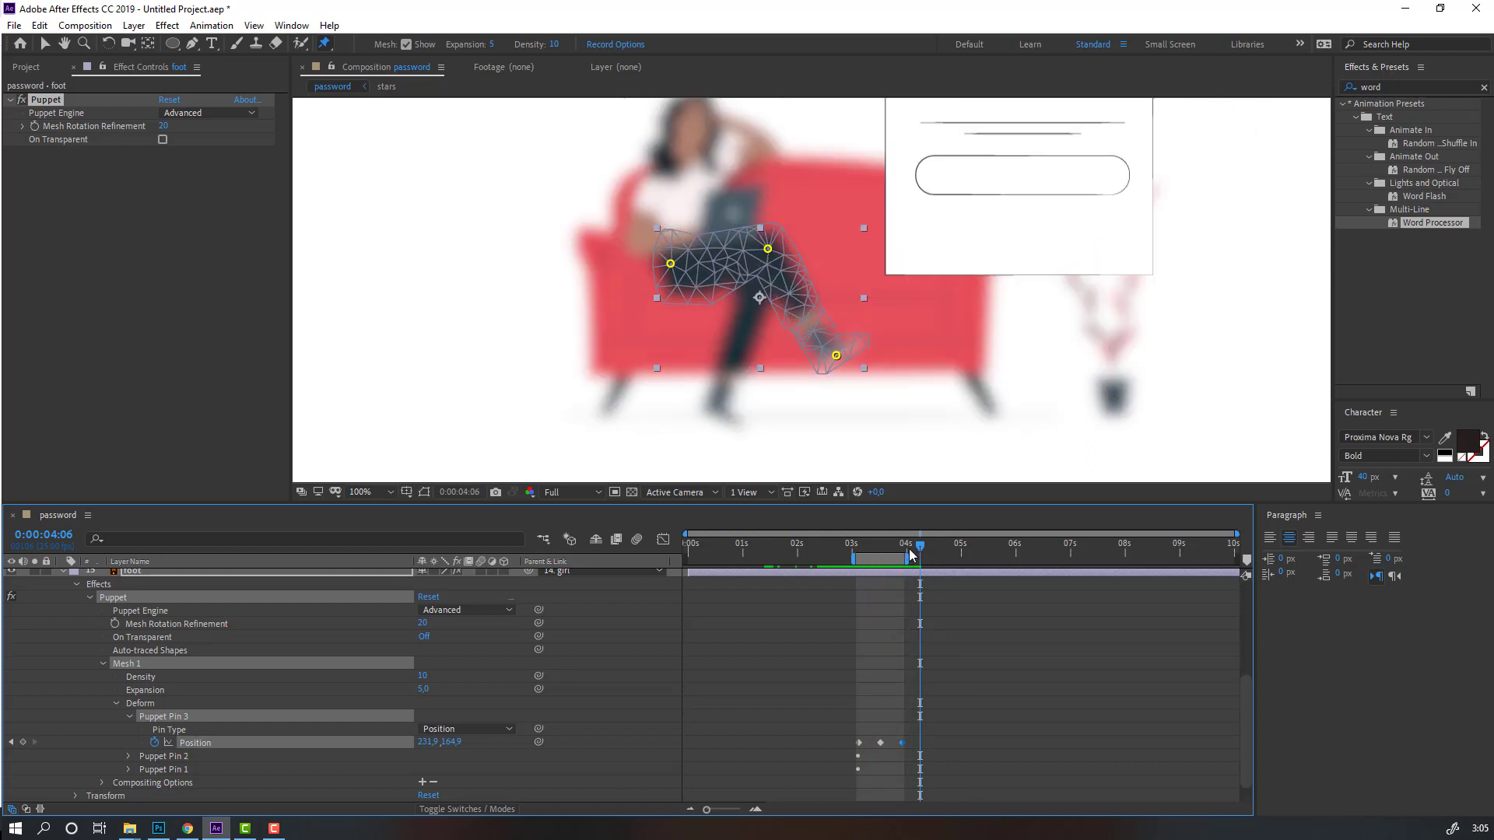
{"action": "left_click_drag", "start_coordinate": [943, 733], "coordinate": [857, 755]}
{"action": "right_click", "coordinate": [859, 742]}
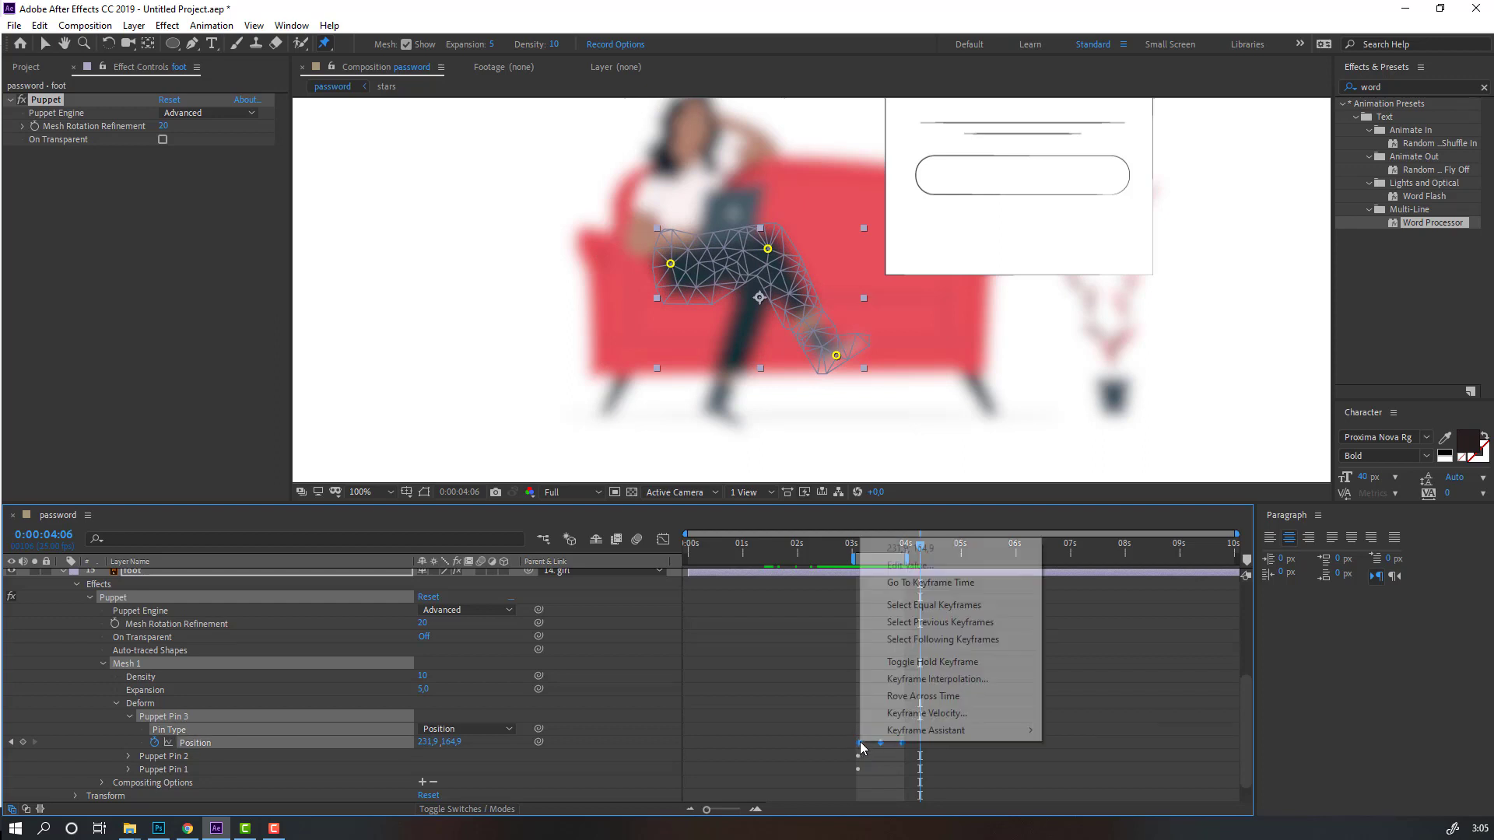
{"action": "mouse_move", "coordinate": [967, 737]}
{"action": "left_click", "coordinate": [1089, 622]}
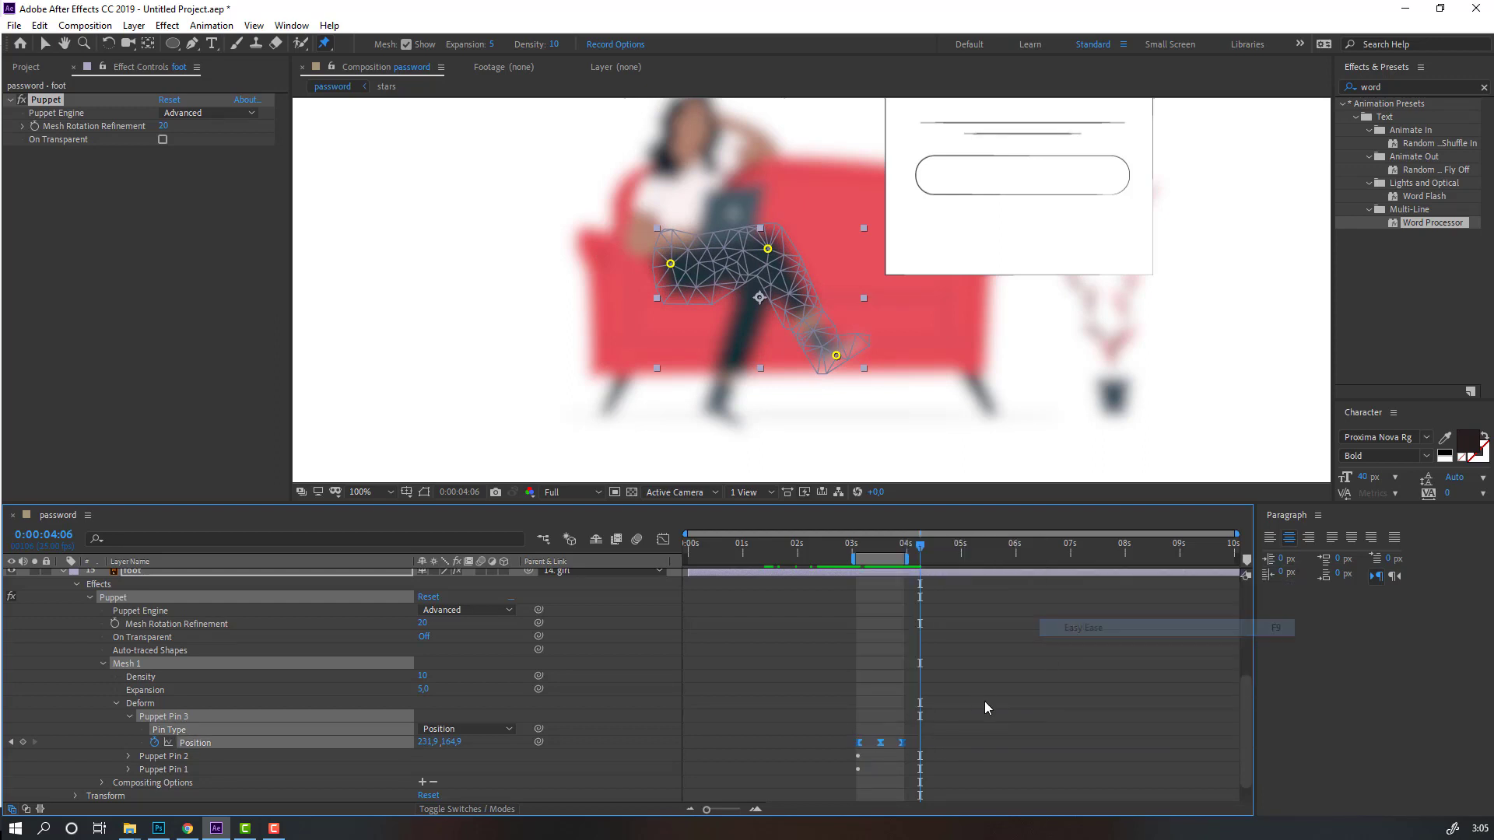
- Move the three shoe pin keyframes to the start of the composition and extend the work area from 0 to about 9 seconds
{"action": "left_click_drag", "start_coordinate": [965, 729], "coordinate": [850, 743]}
{"action": "left_click_drag", "start_coordinate": [703, 753], "coordinate": [688, 752]}
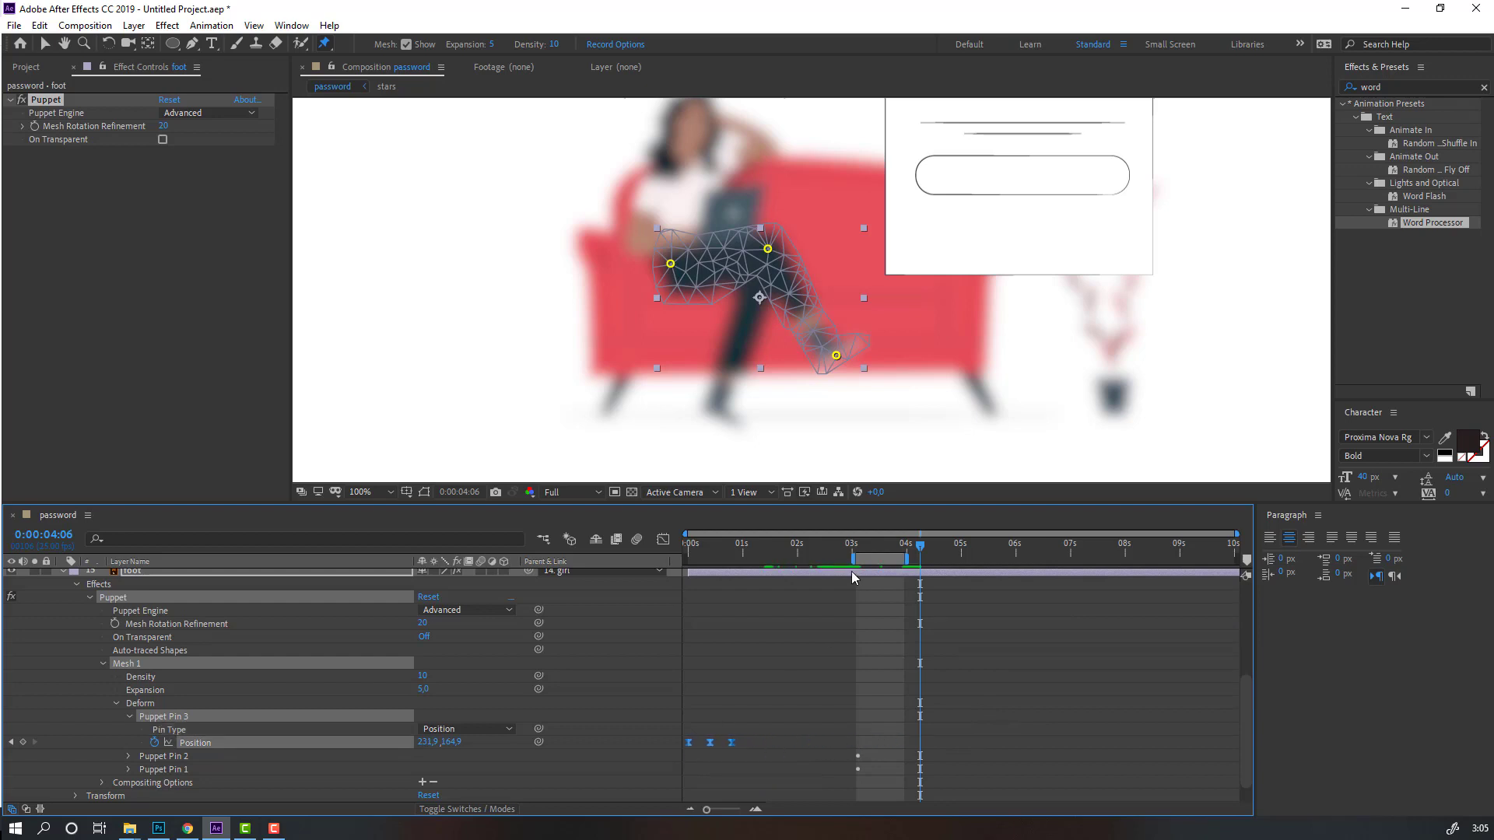
{"action": "left_click_drag", "start_coordinate": [854, 559], "coordinate": [685, 559]}
{"action": "left_click_drag", "start_coordinate": [908, 557], "coordinate": [1185, 558]}
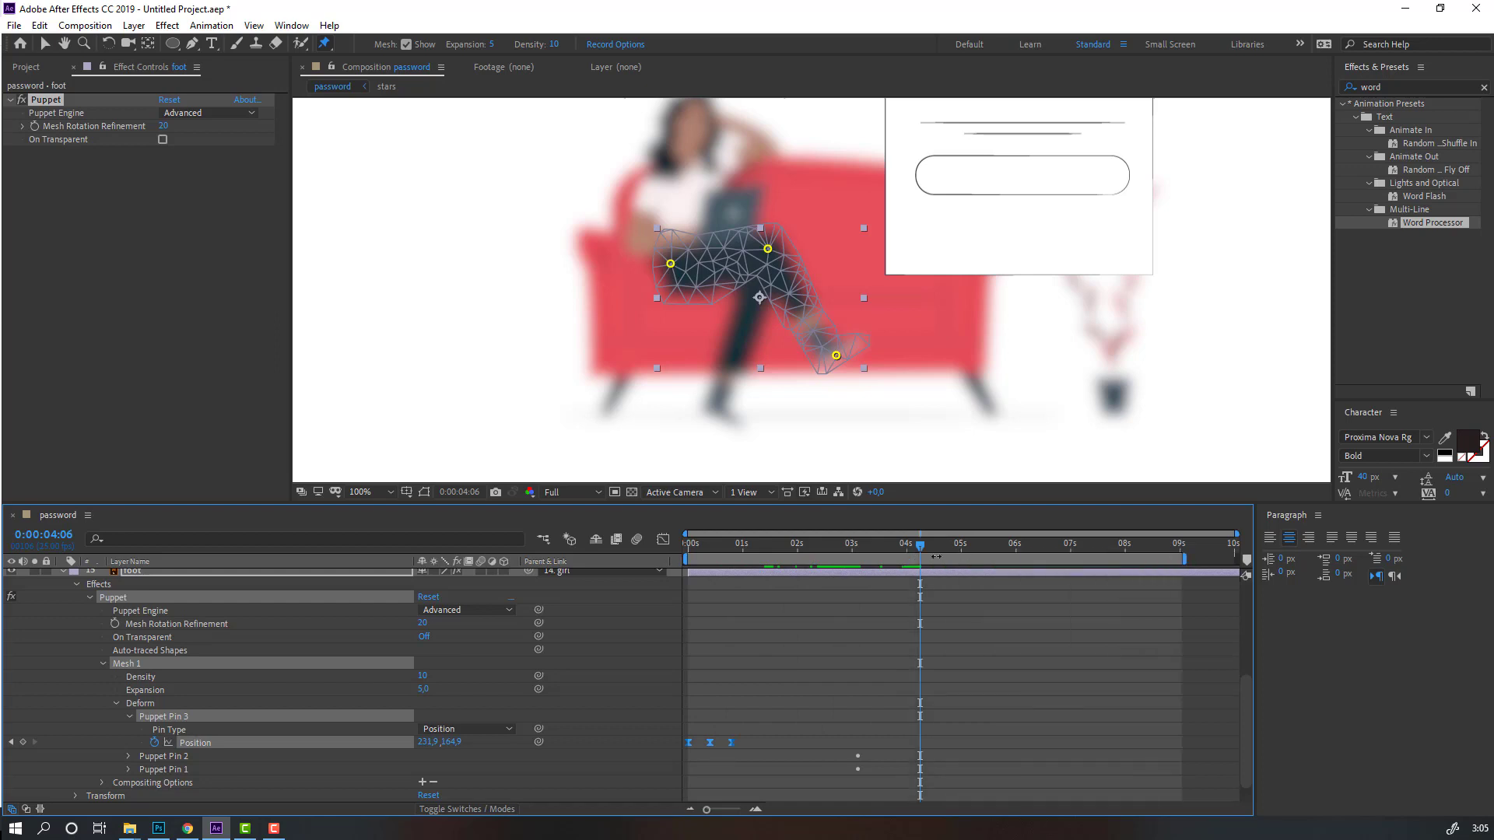
- Add the expression loopOutDuration(type = "cycle", duration = 0) to the Position property of Puppet Pin 3
{"action": "key", "text": "Home"}
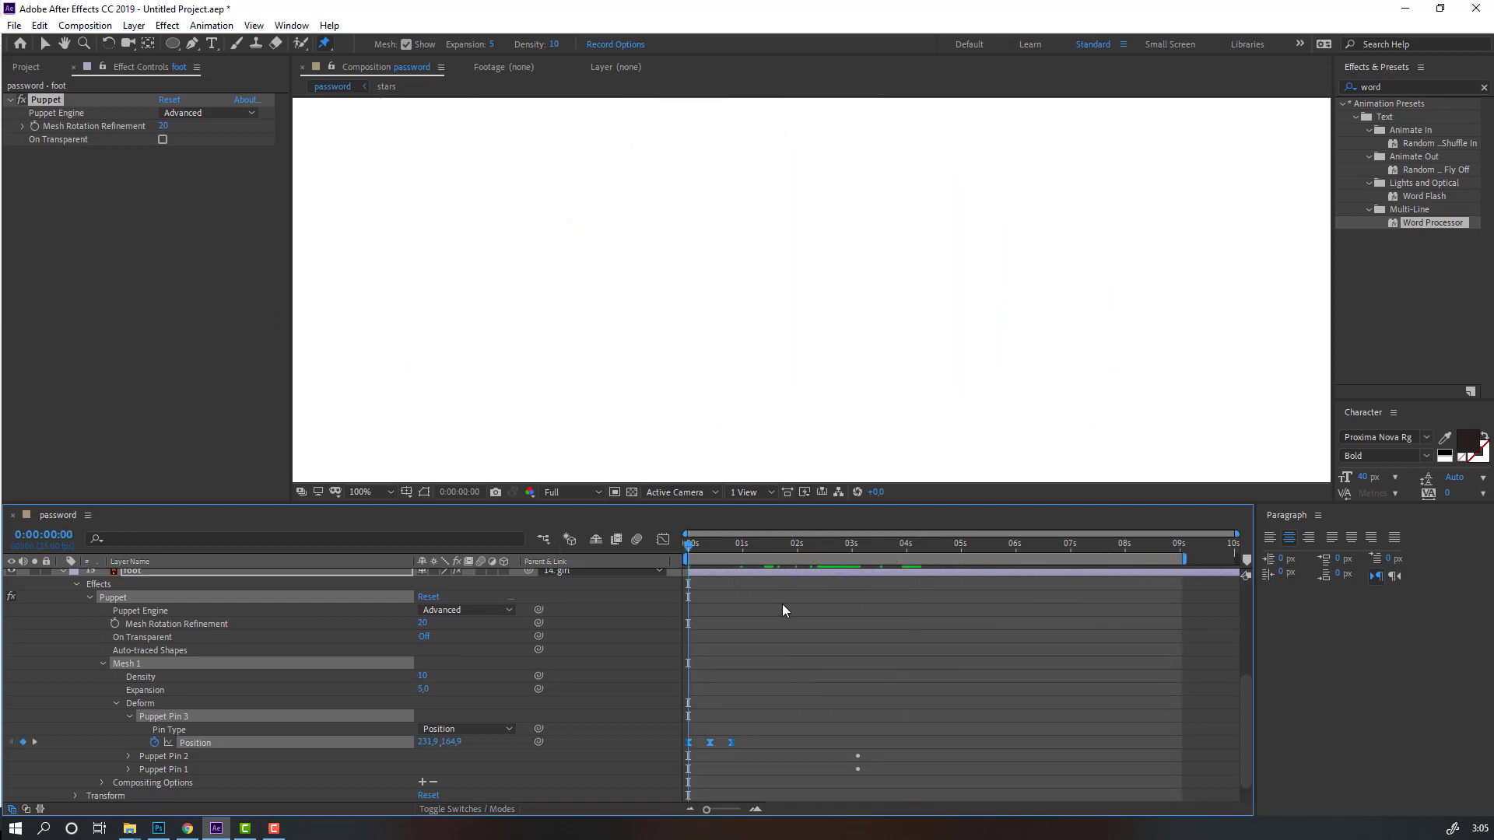
{"action": "left_click", "coordinate": [784, 611]}
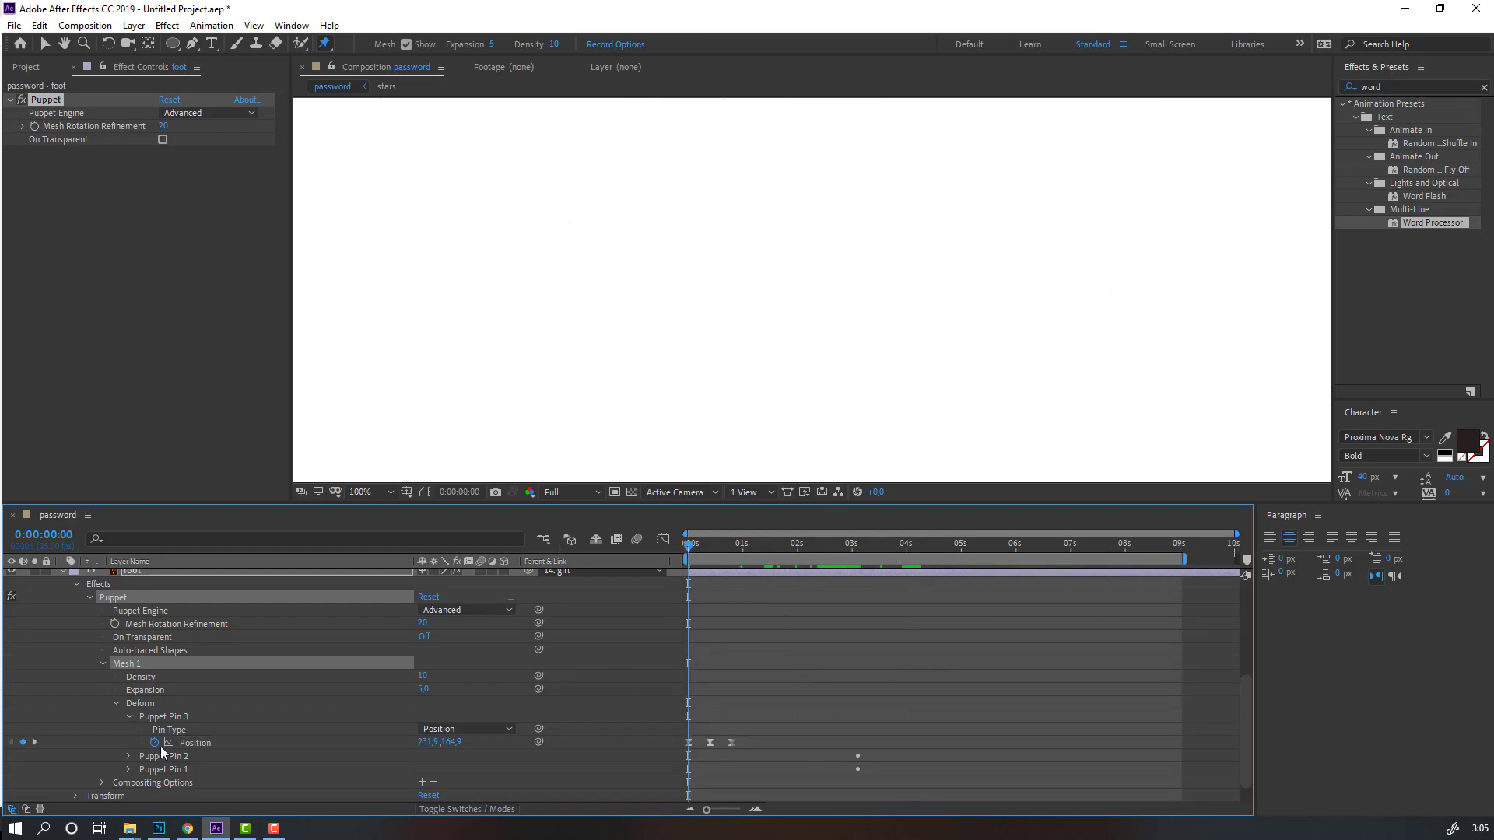
{"action": "left_click", "coordinate": [155, 745], "text": "alt"}
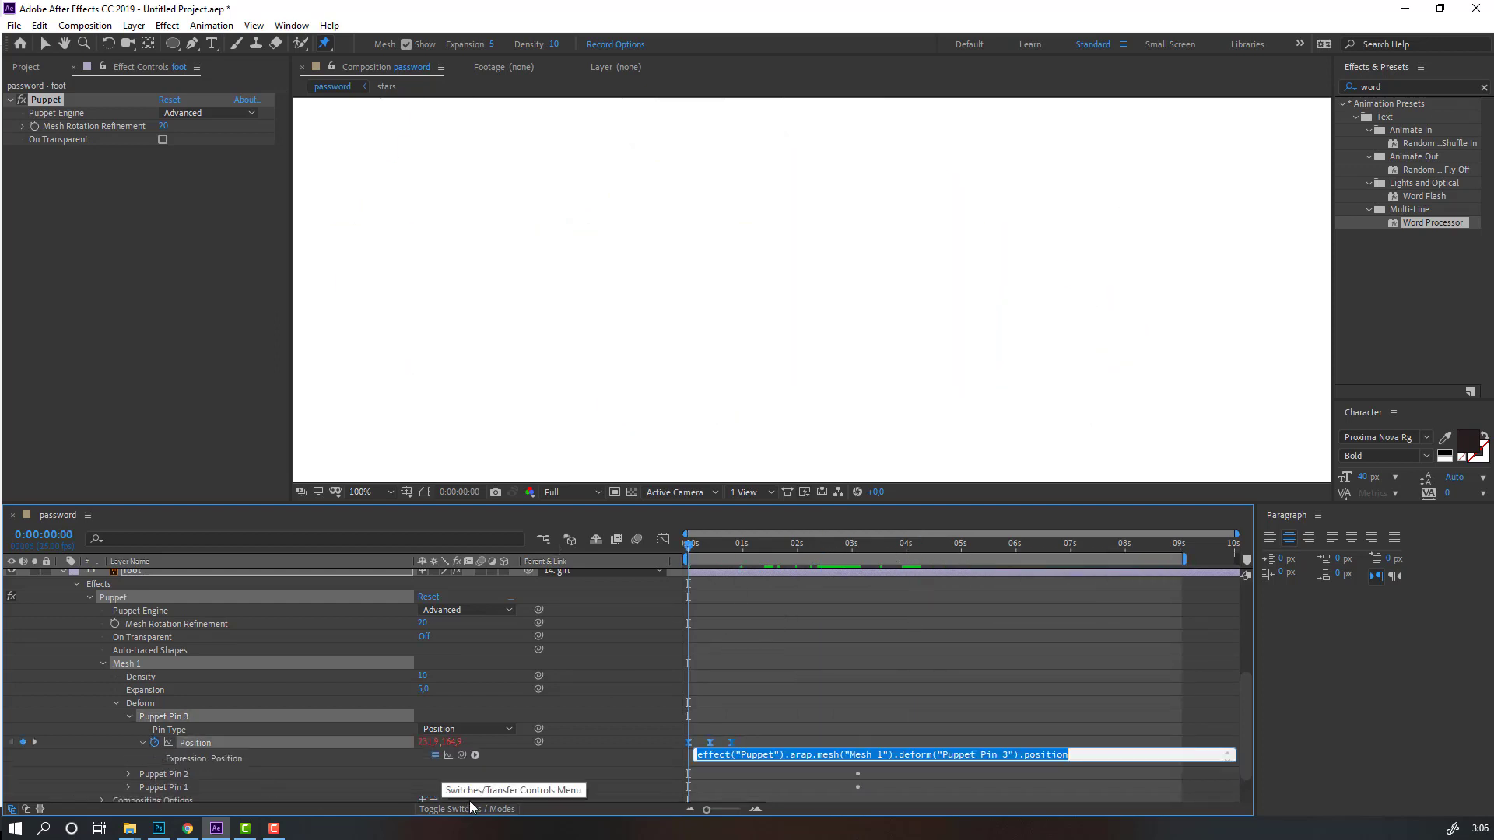
{"action": "left_click", "coordinate": [475, 756]}
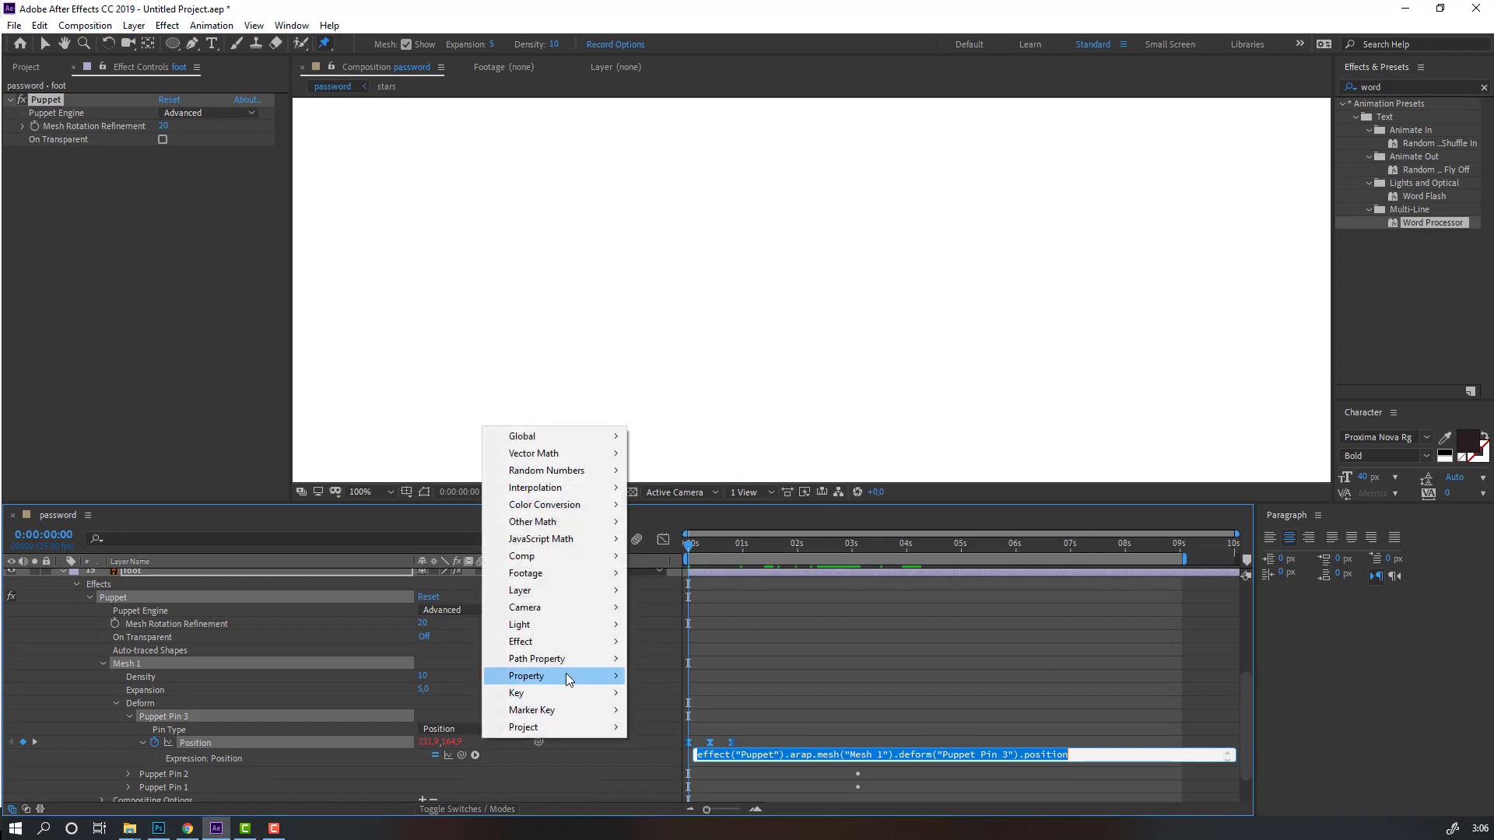
{"action": "mouse_move", "coordinate": [570, 677]}
{"action": "left_click", "coordinate": [723, 532]}
{"action": "left_click", "coordinate": [745, 738]}
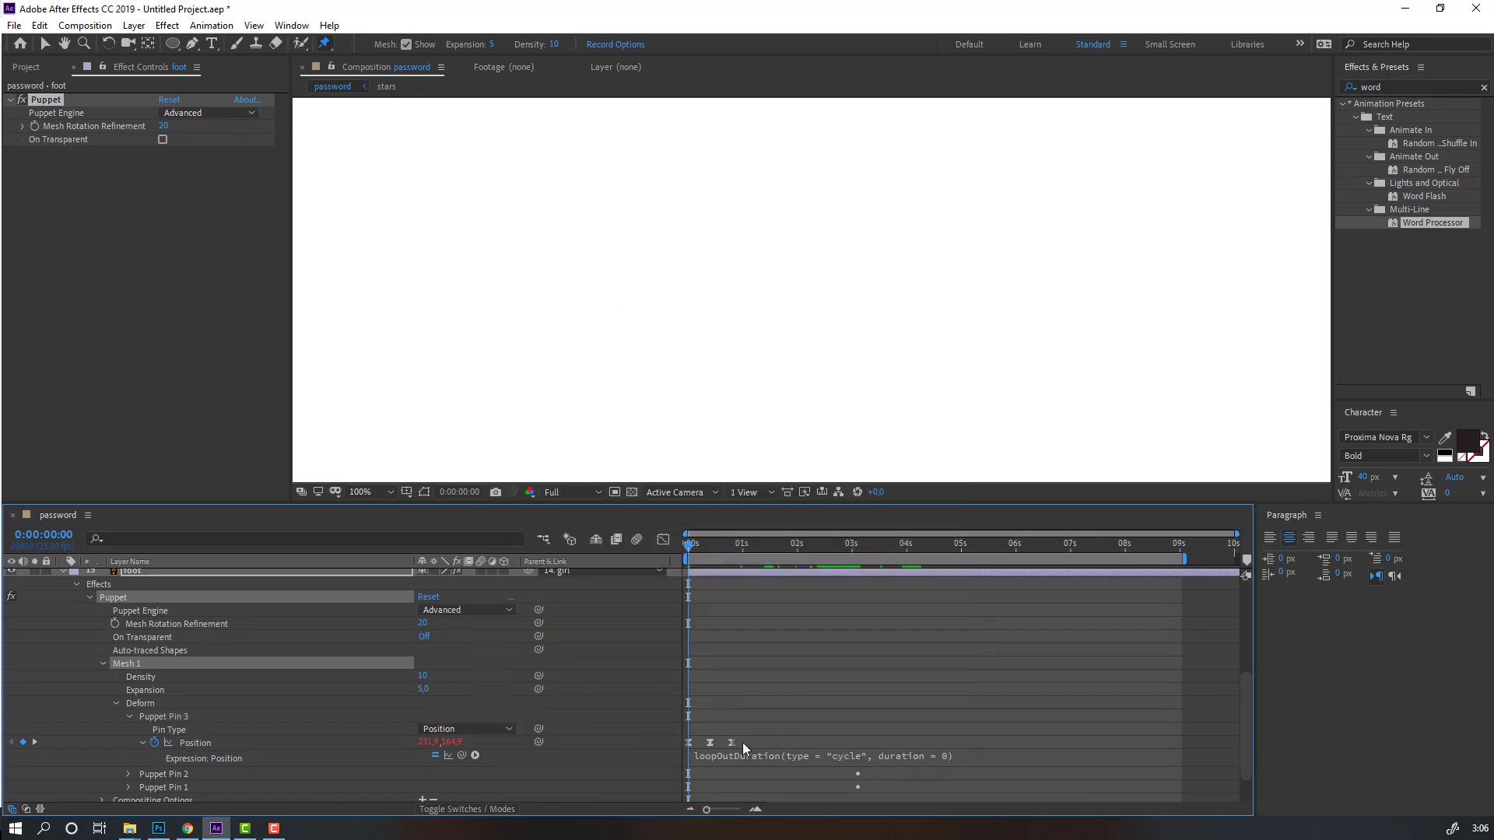
- Collapse the foot layer and preview the animation from the start with the whole composition fitted in the viewer
{"action": "scroll", "coordinate": [74, 591], "scroll_direction": "up", "scroll_amount": 3}
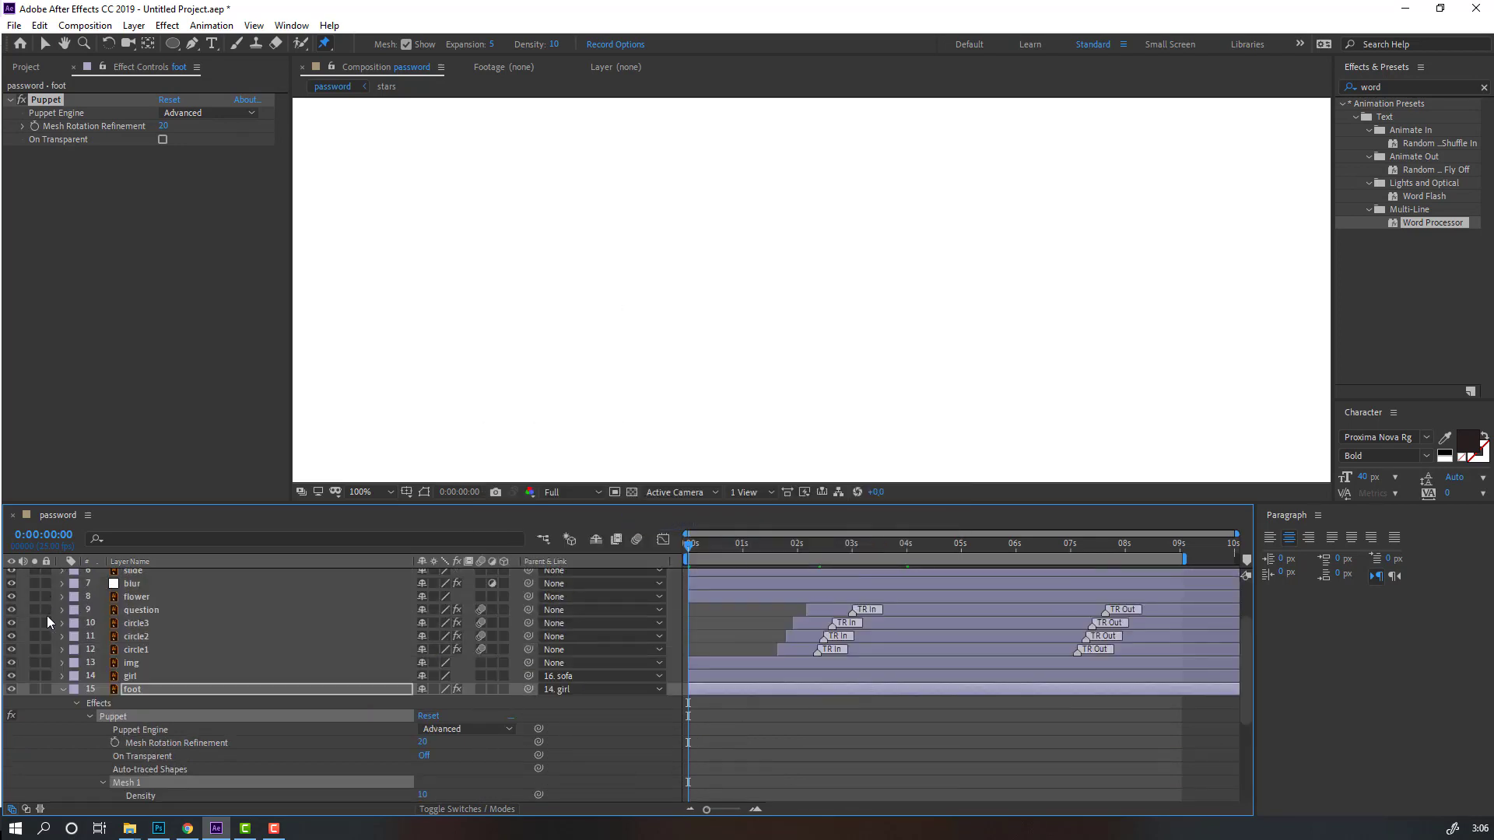
{"action": "left_click", "coordinate": [63, 691]}
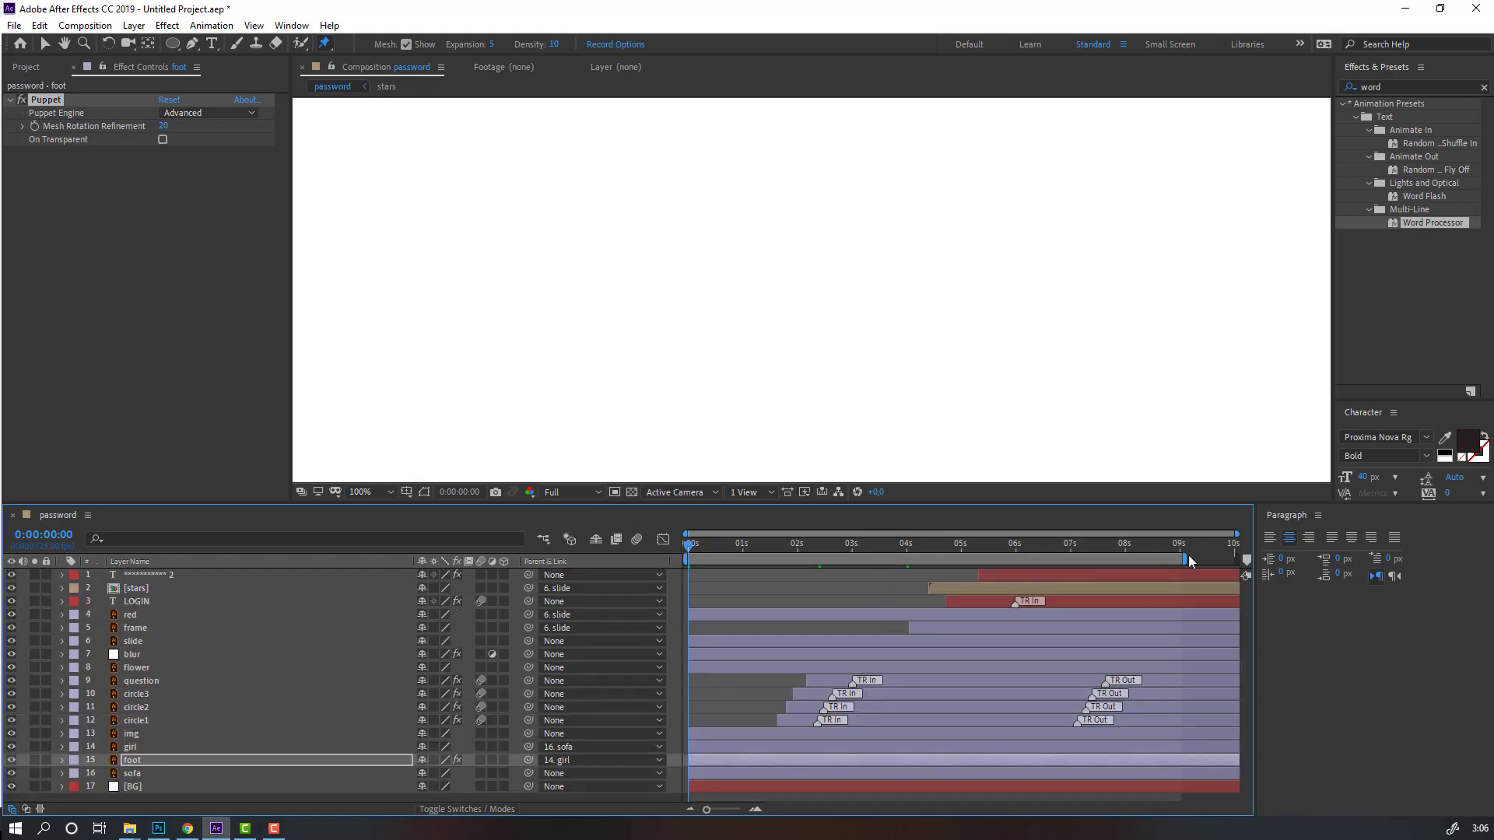
{"action": "left_click", "coordinate": [741, 571]}
{"action": "key", "text": "space"}
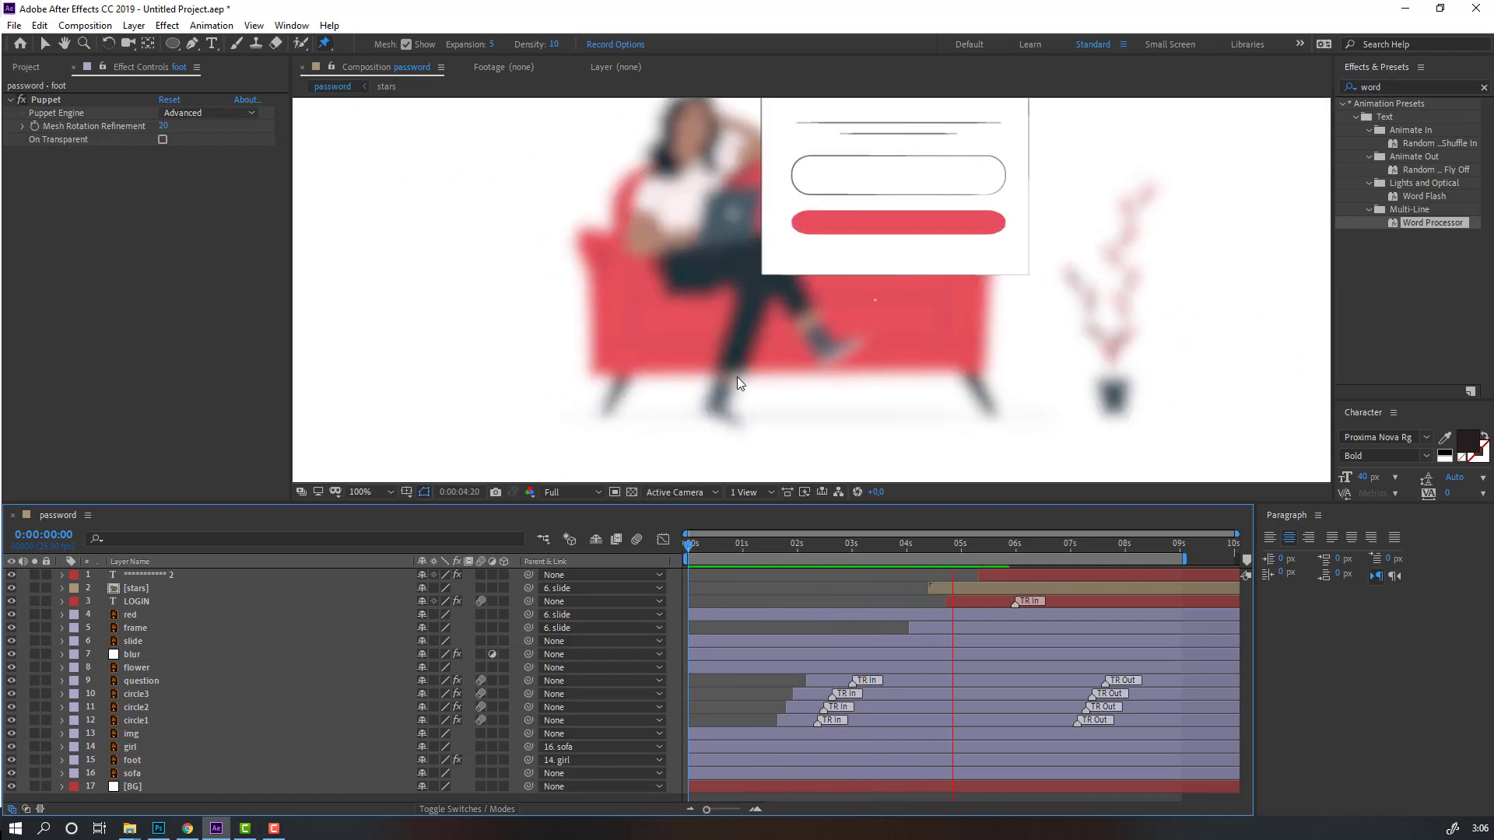
{"action": "scroll", "coordinate": [741, 376], "scroll_direction": "down", "scroll_amount": 1}
{"action": "left_click", "coordinate": [366, 492]}
{"action": "left_click", "coordinate": [377, 525]}
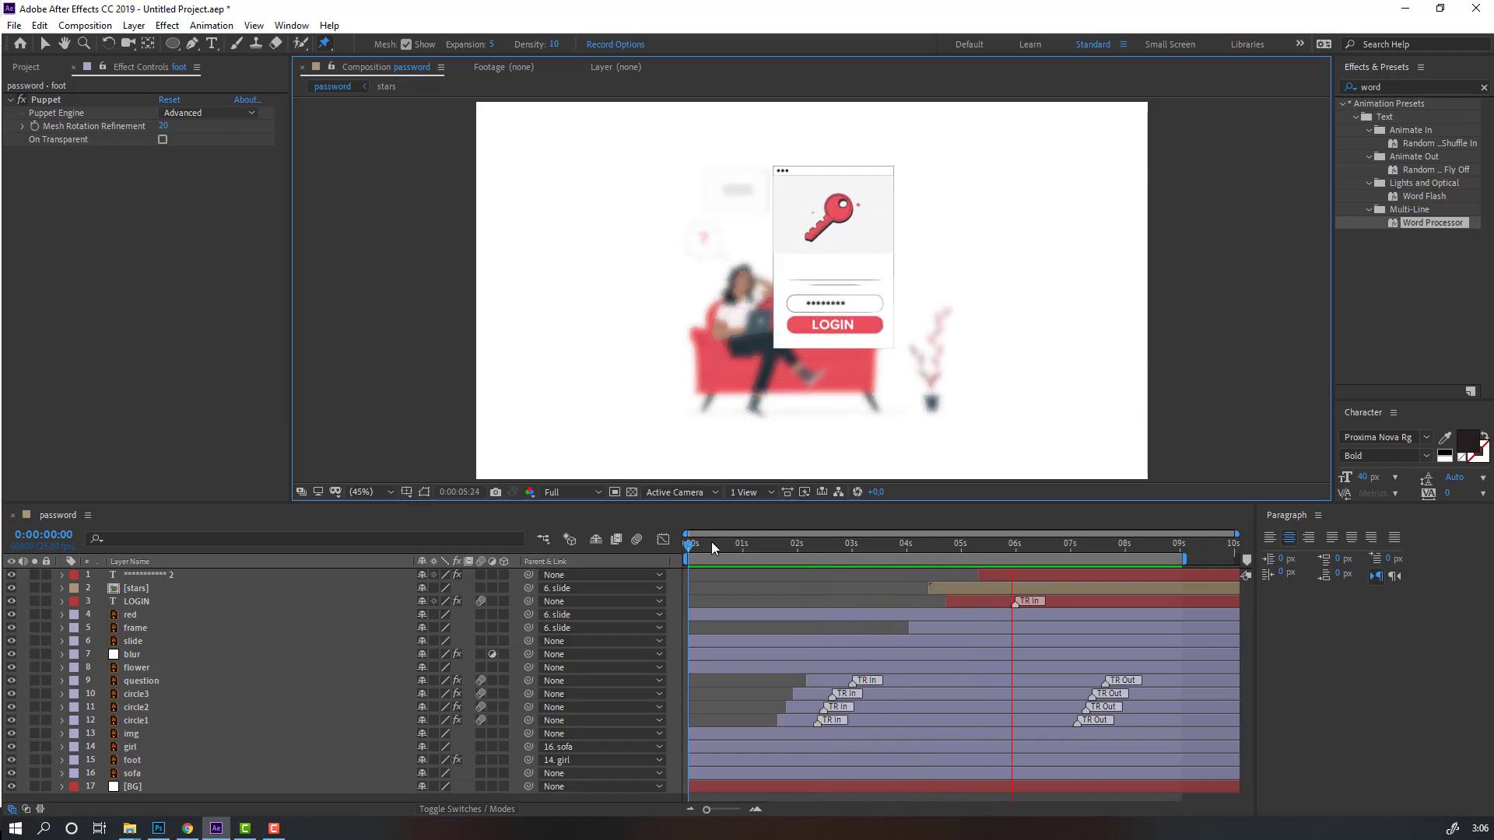
{"action": "key", "text": "space"}
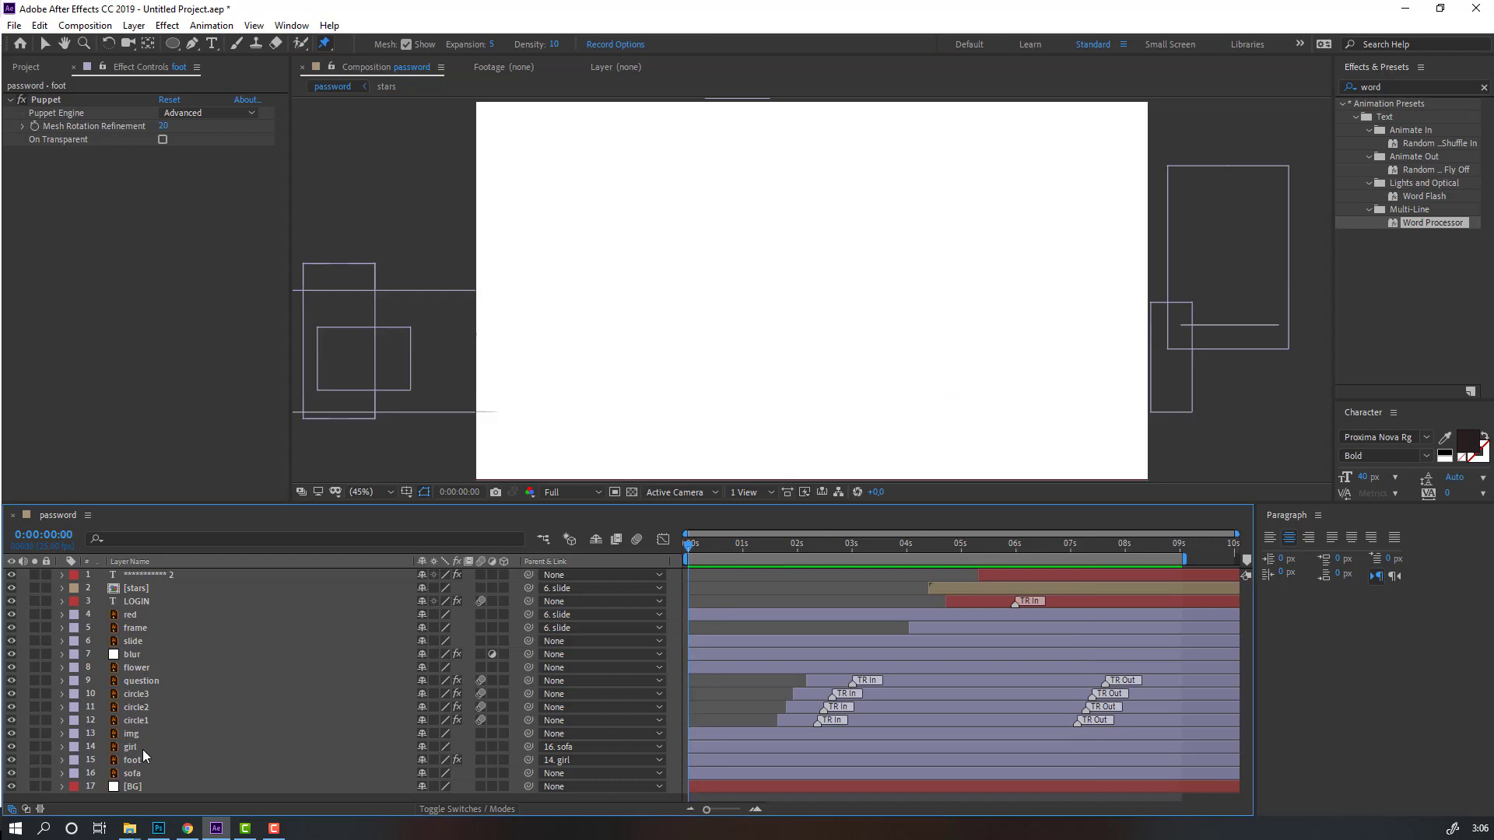
- Reveal the foot layer's keyframes, stretch the shoe pin's position keyframes evenly over about 1.3 seconds, and preview the slower swing
{"action": "left_click", "coordinate": [143, 760]}
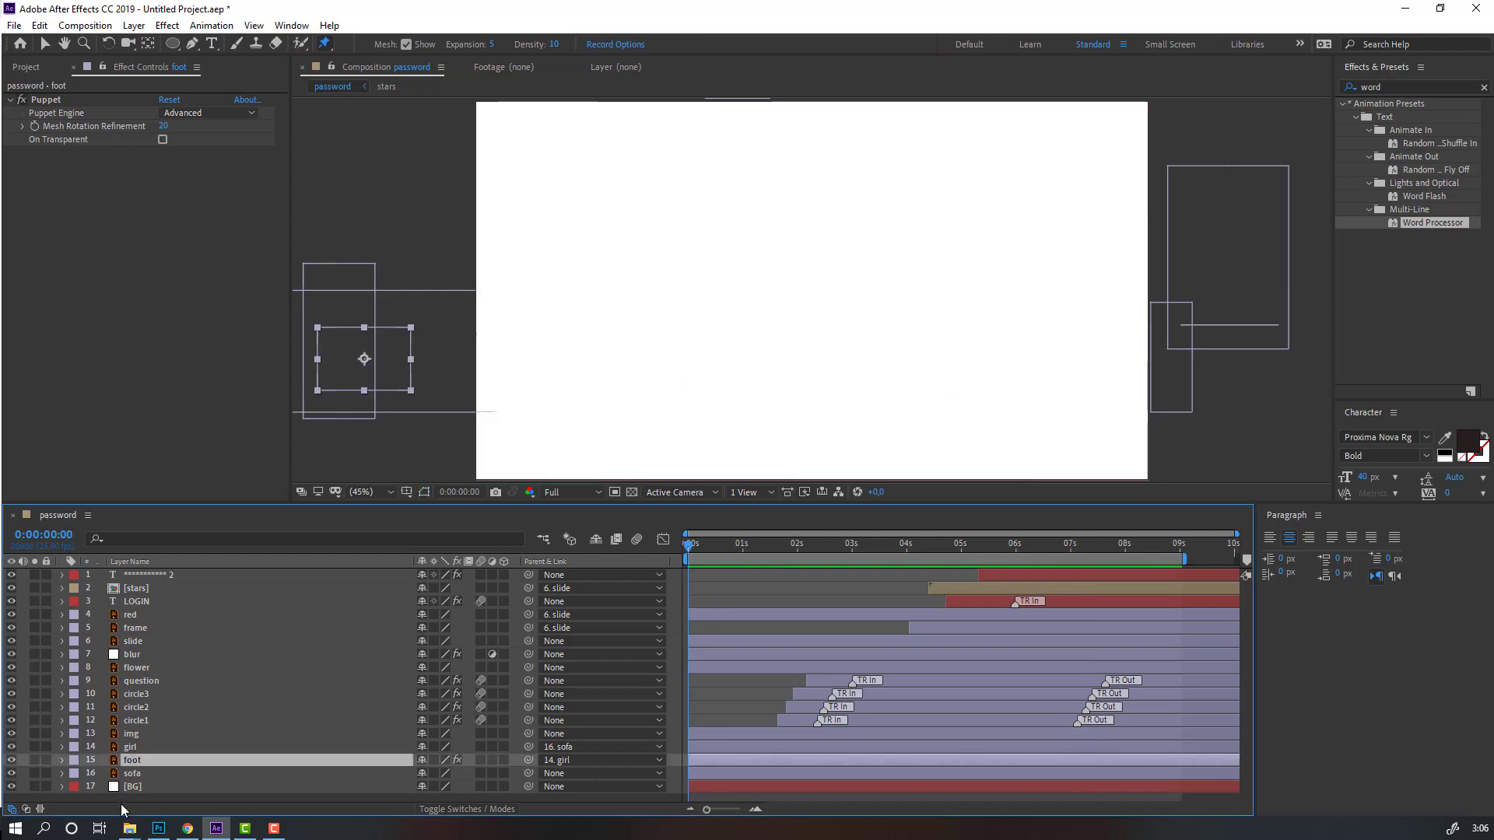
{"action": "key", "text": "u"}
{"action": "scroll", "coordinate": [858, 745], "scroll_direction": "down", "scroll_amount": 3}
{"action": "scroll", "coordinate": [857, 745], "scroll_direction": "down", "scroll_amount": 1}
{"action": "mouse_move", "coordinate": [770, 703]}
{"action": "left_mouse_down"}
{"action": "mouse_move", "coordinate": [663, 730]}
{"action": "mouse_move", "coordinate": [768, 717]}
{"action": "left_mouse_up"}
{"action": "left_click", "coordinate": [797, 706]}
{"action": "key", "text": "space"}
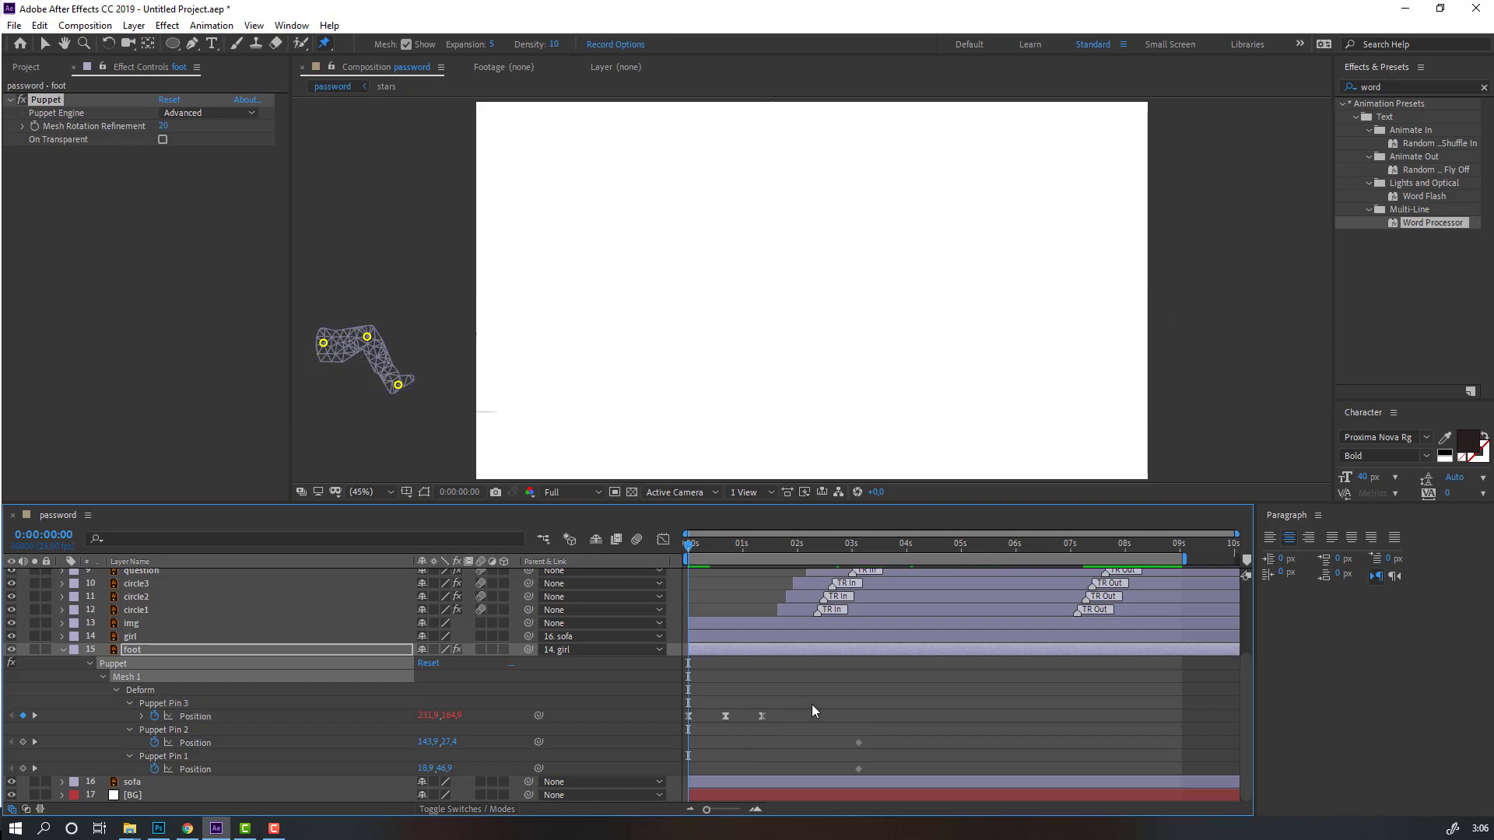